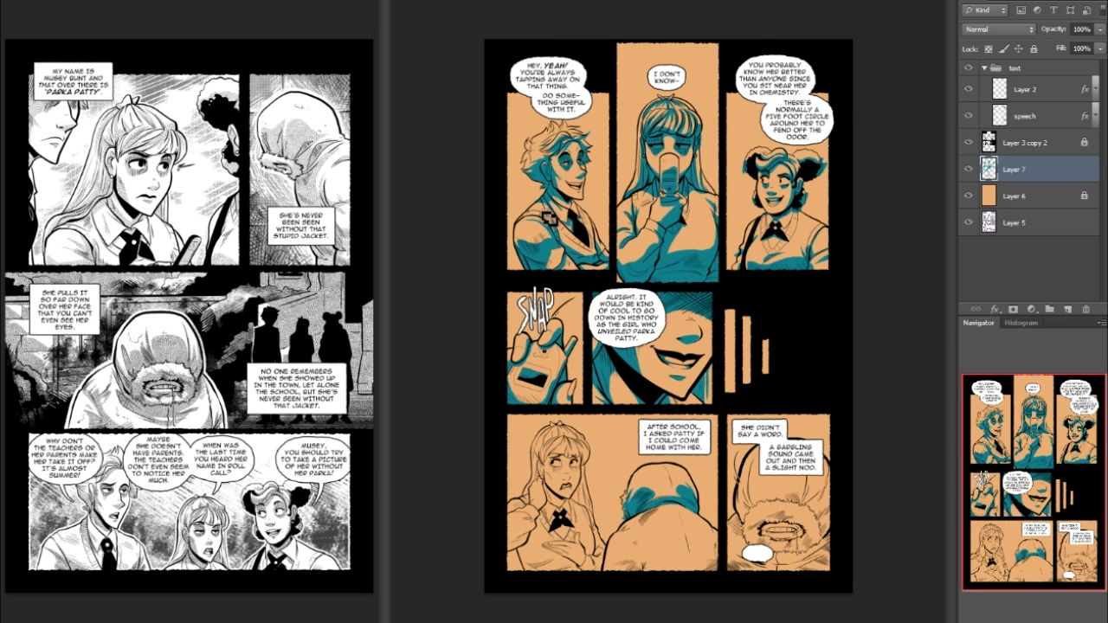
# - Compare the page with Layer 7's teal shading hidden and shown, and examine the first two panels up close
pyautogui.click(968, 170)
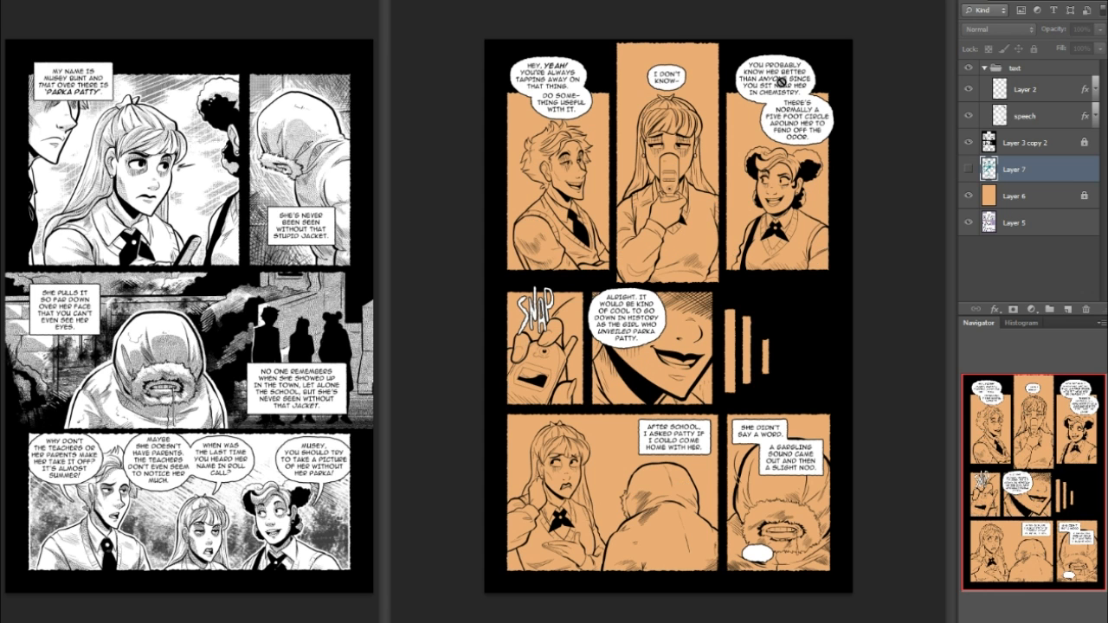
pyautogui.click(967, 170)
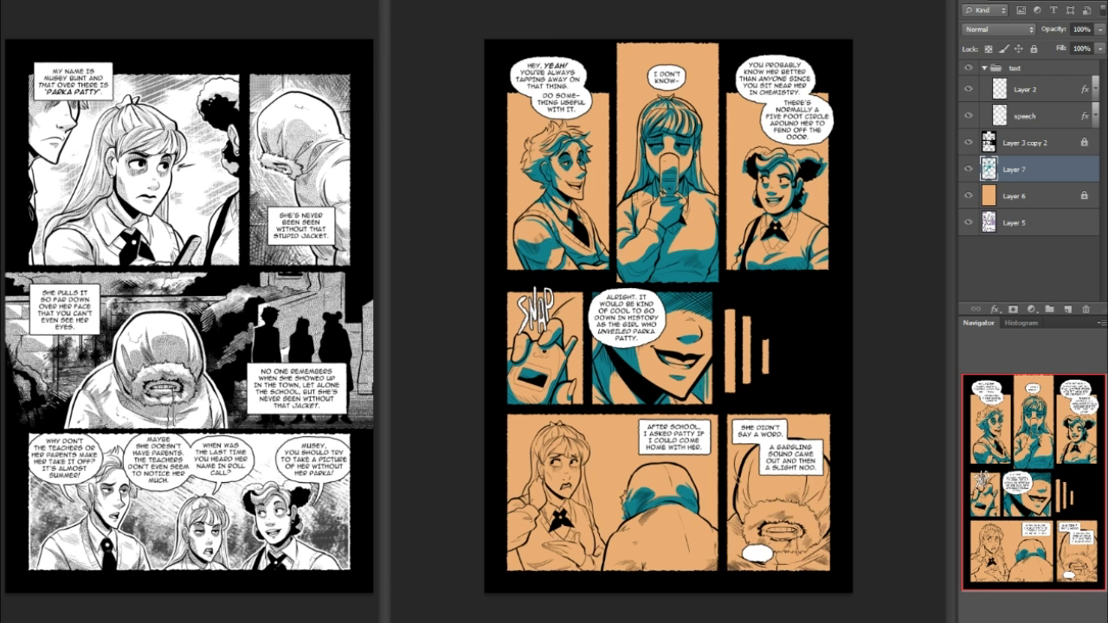
pyautogui.hotkey('ctrl', '+')
pyautogui.hotkey('ctrl', '+')
pyautogui.hotkey('ctrl', '+')
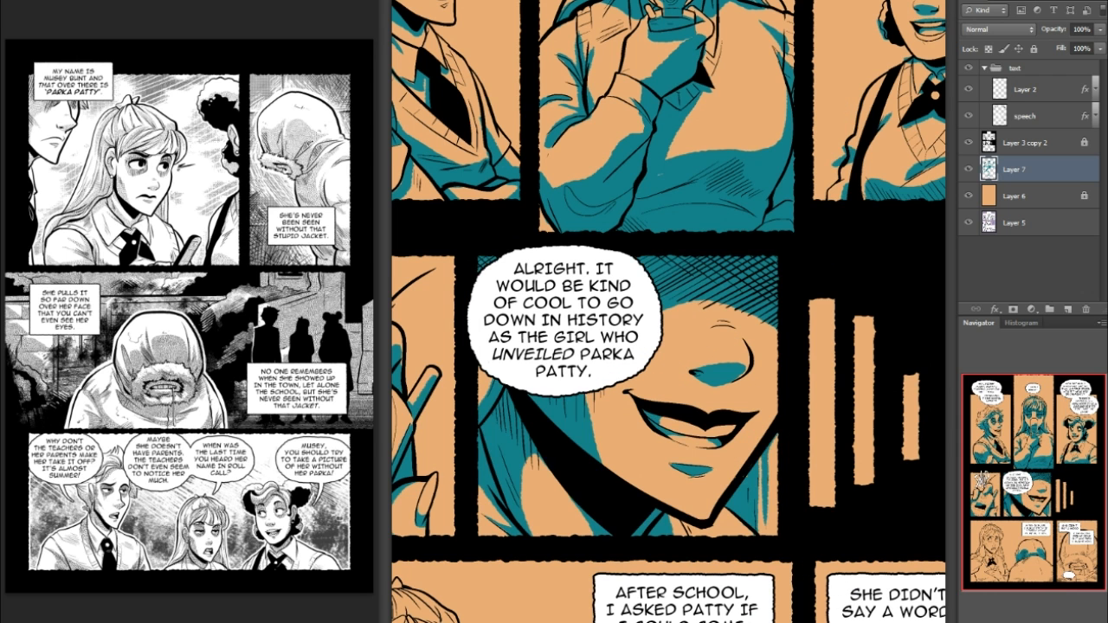
pyautogui.moveTo(1037, 459); pyautogui.dragTo(1005, 381)
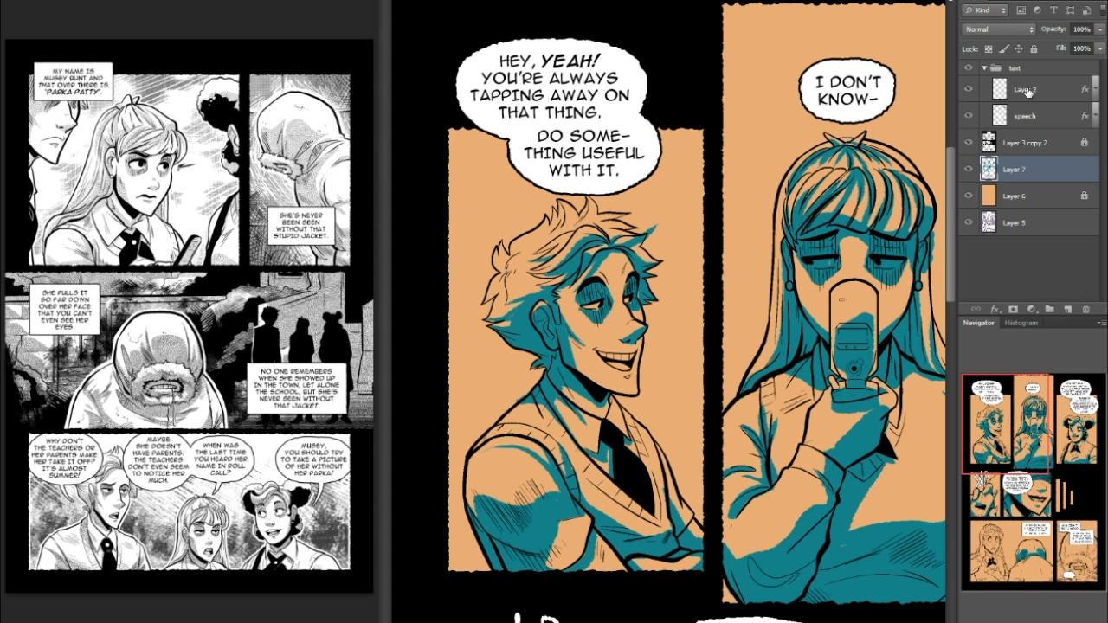
# - Collapse the text layer group and check the artwork with the lettering hidden, leaving the group visible
pyautogui.click(985, 69)
pyautogui.click(970, 69)
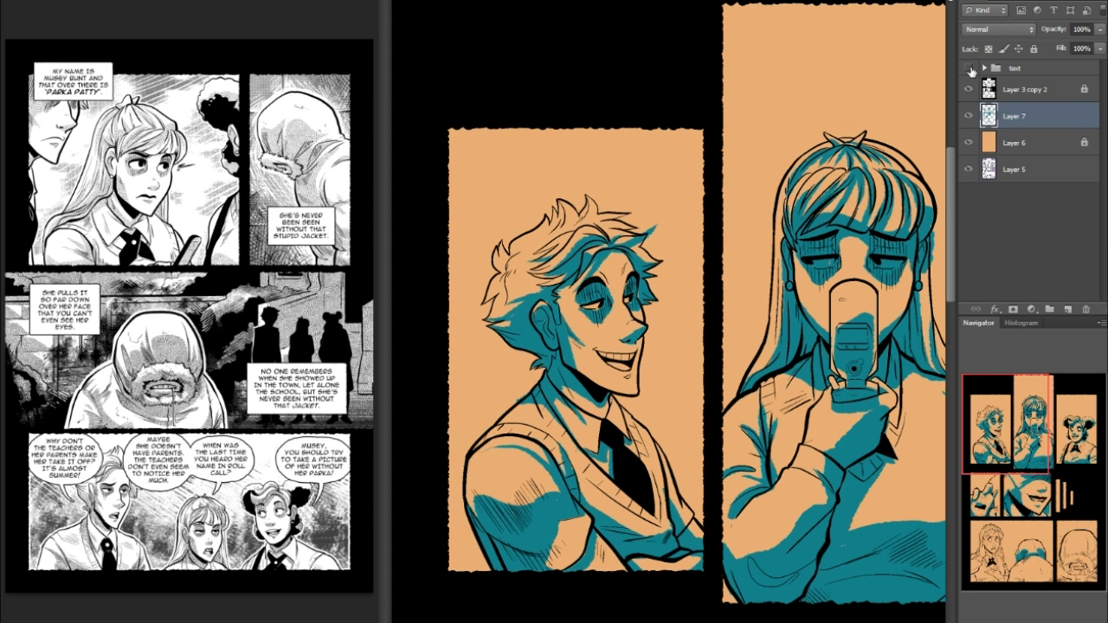
pyautogui.click(969, 68)
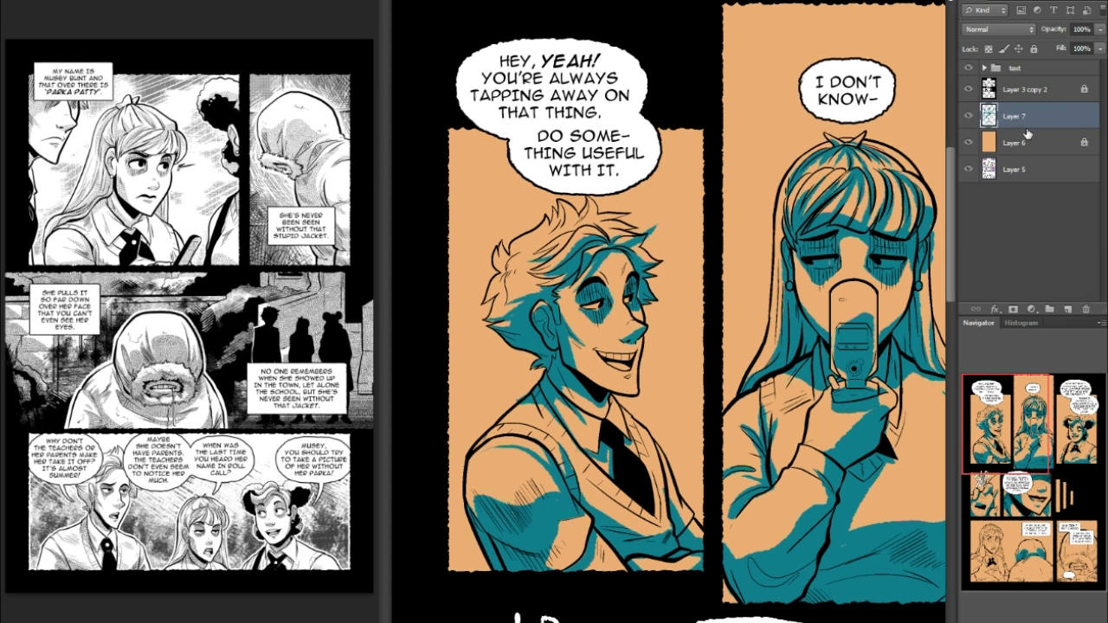
# - Inspect what the Layer 3 copy 2 line art and the Layer 7 shading contribute by hiding and reshowing each layer
pyautogui.click(1024, 90)
pyautogui.click(969, 90)
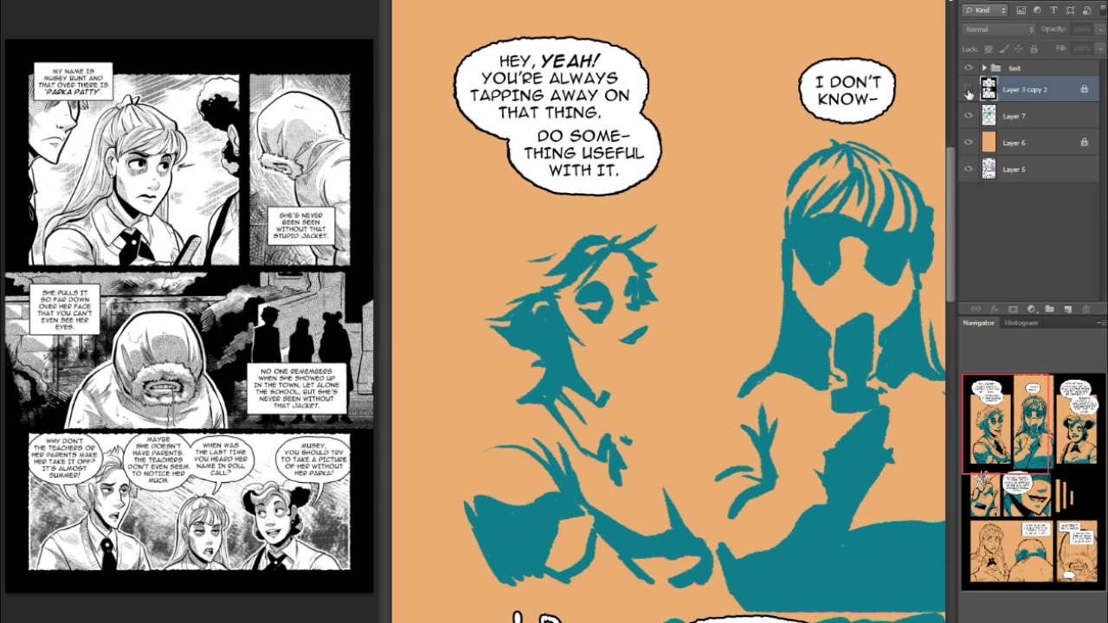
pyautogui.click(969, 90)
pyautogui.click(972, 117)
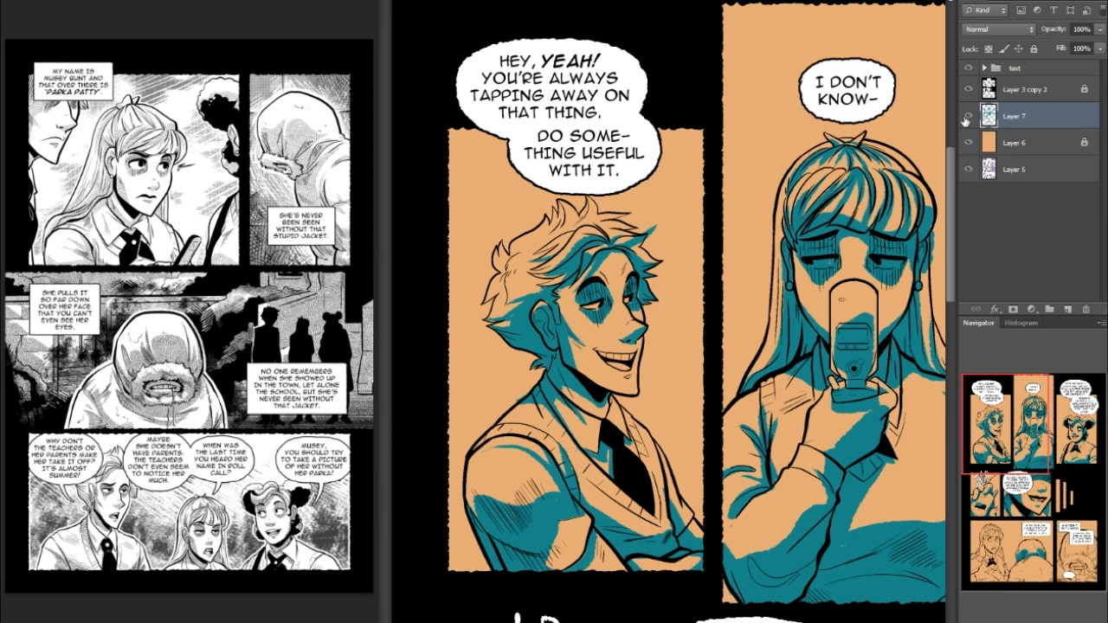
pyautogui.click(968, 116)
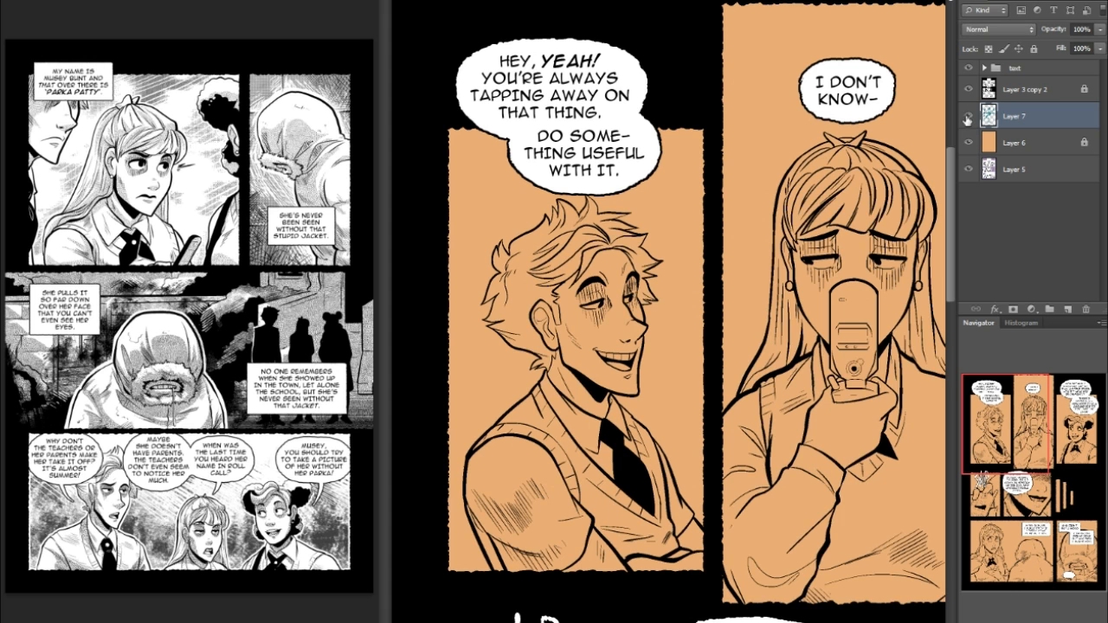
pyautogui.click(968, 117)
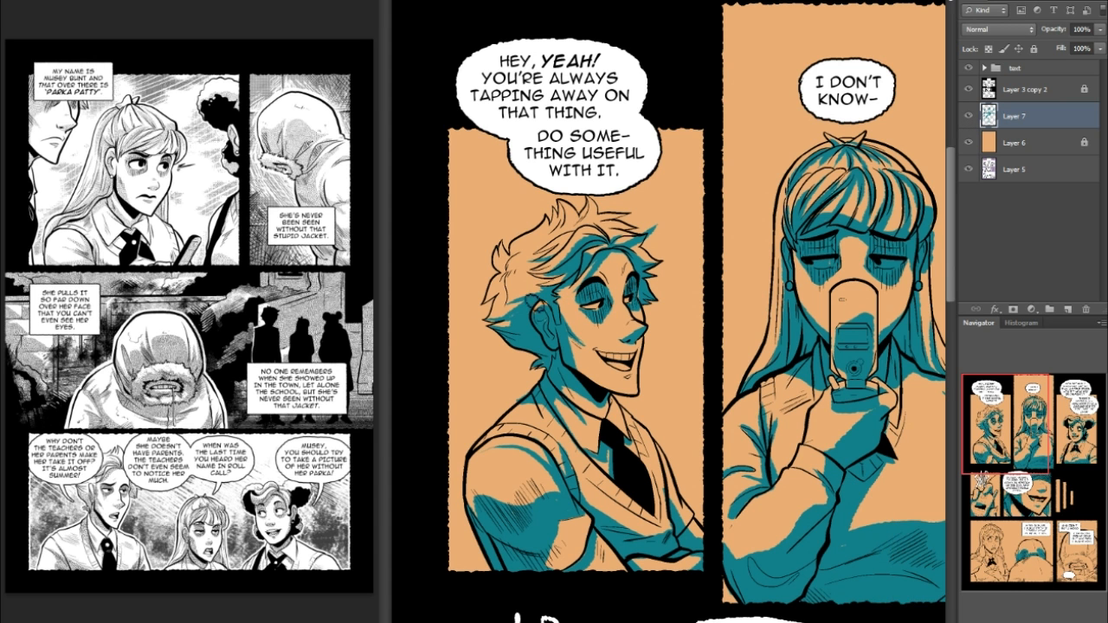
# - Lock Layer 5 beneath the orange base and make Layer 7 the active layer for shading
pyautogui.click(994, 146)
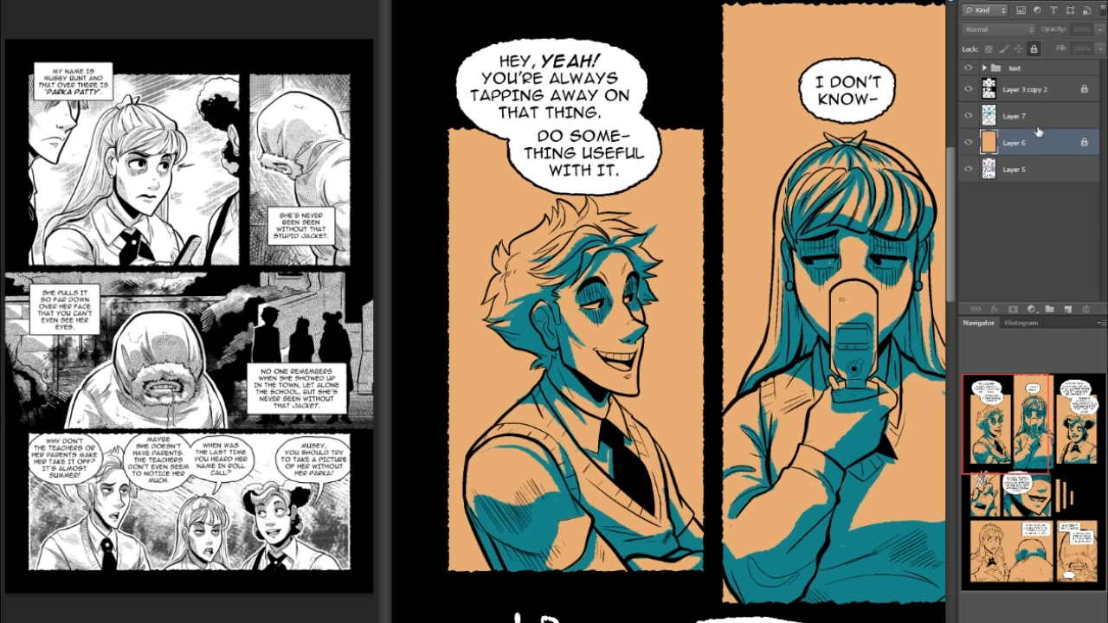
pyautogui.click(1036, 173)
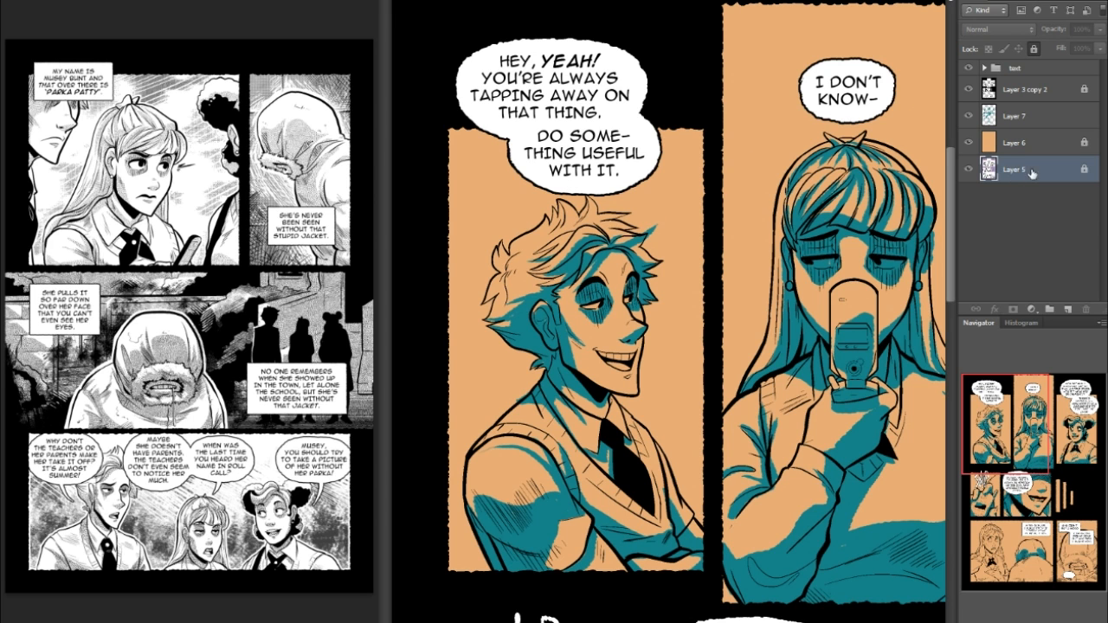
pyautogui.click(1050, 120)
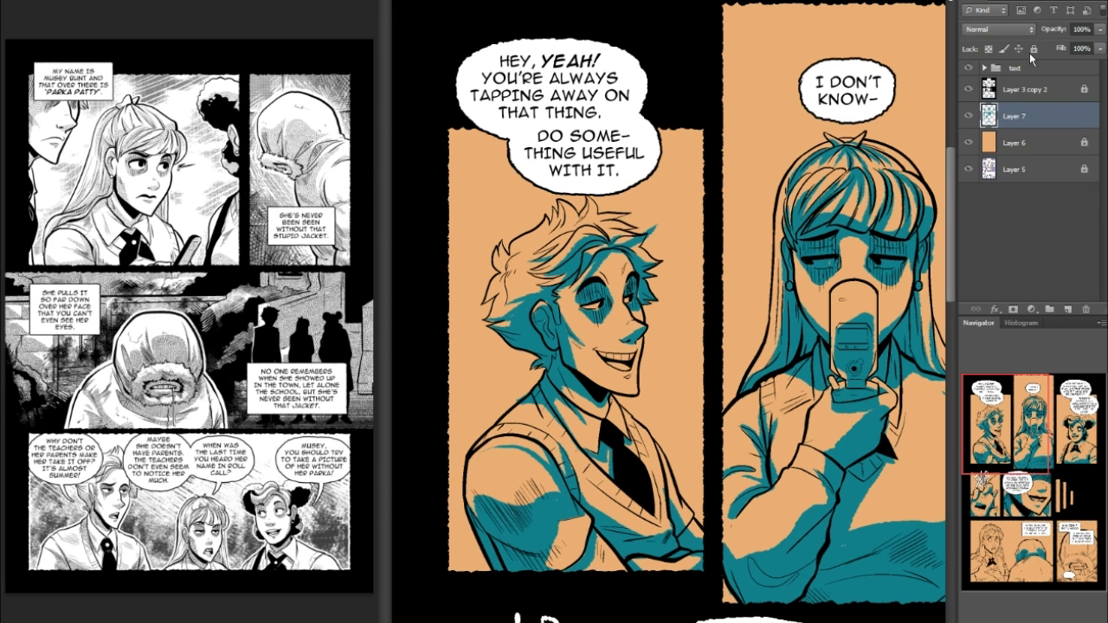
pyautogui.click(1037, 147)
pyautogui.click(1026, 118)
# - Touch up the teal shading on the hair strands below both earrings of the girl holding the phone
pyautogui.moveTo(1030, 437); pyautogui.dragTo(1027, 447)
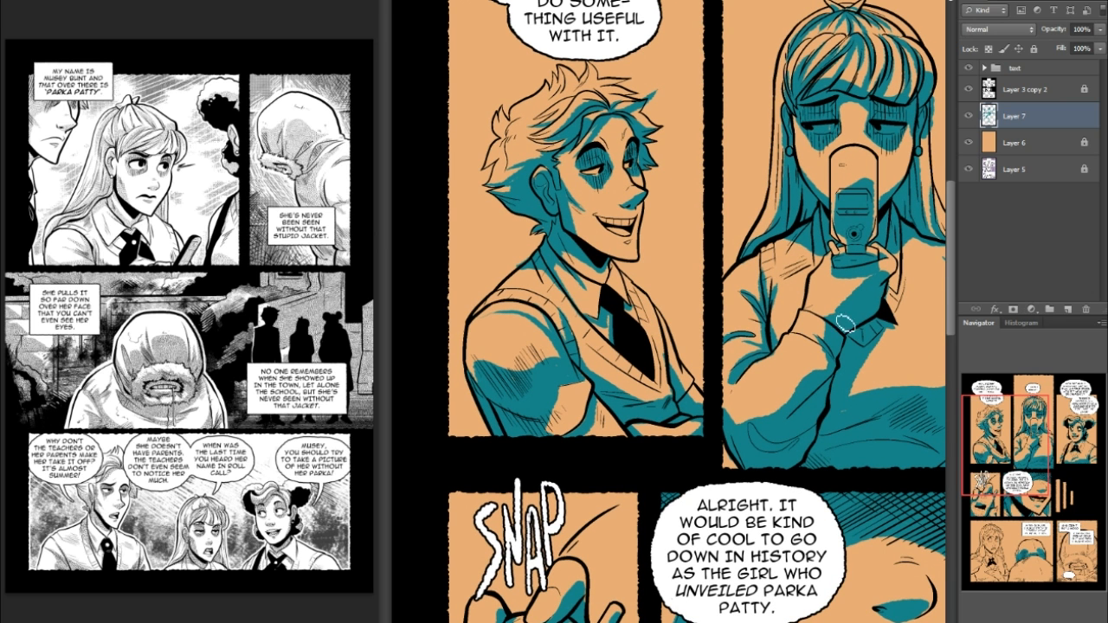
pyautogui.moveTo(1051, 454)
pyautogui.mouseDown()
pyautogui.moveTo(1080, 465)
pyautogui.moveTo(1090, 447)
pyautogui.moveTo(1076, 428)
pyautogui.moveTo(1056, 433)
pyautogui.mouseUp()
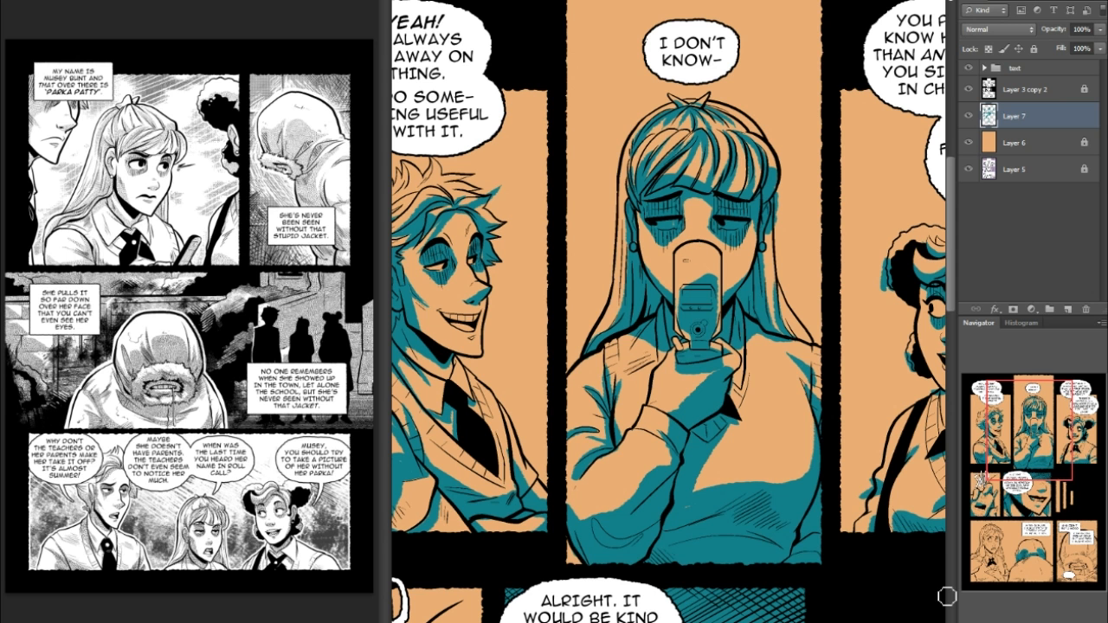
pyautogui.hotkey('ctrl', '+')
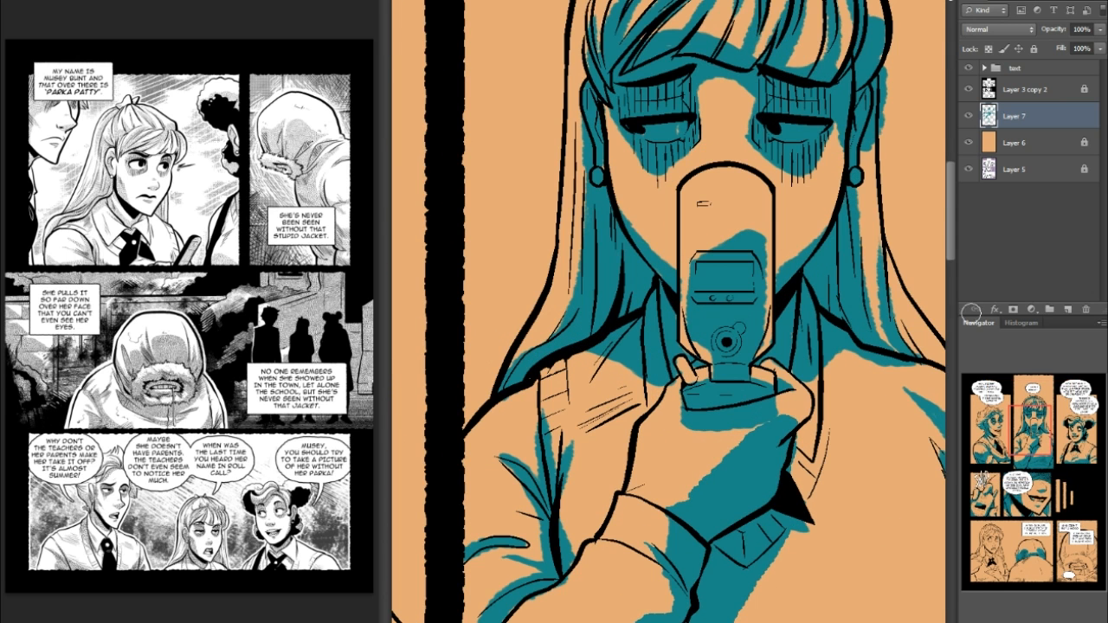
pyautogui.moveTo(1028, 431); pyautogui.dragTo(1030, 417)
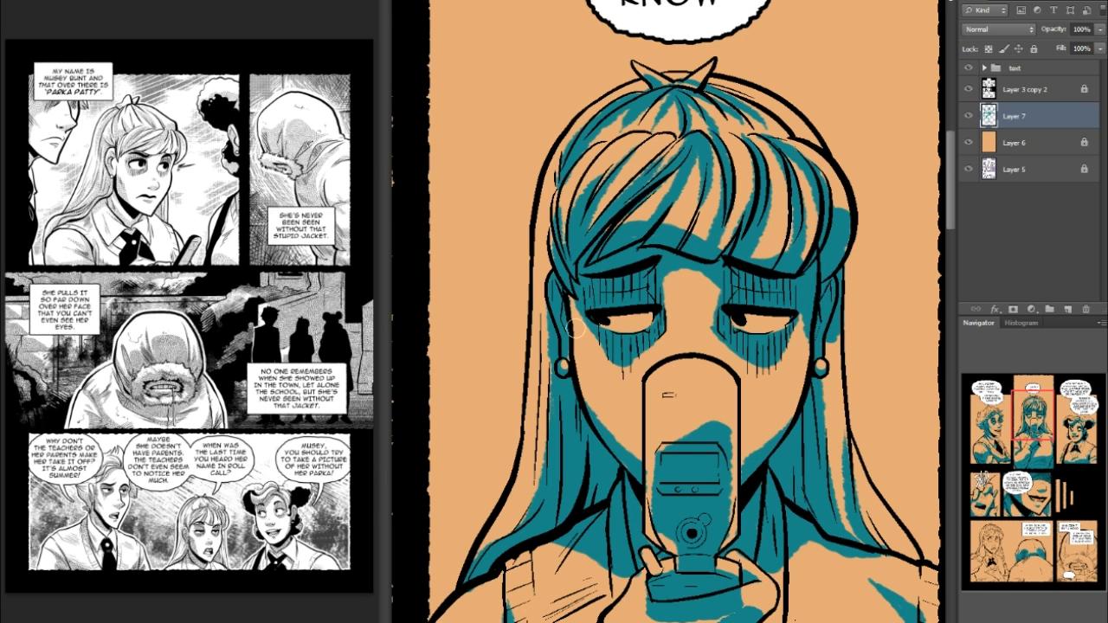
pyautogui.moveTo(554, 377); pyautogui.dragTo(552, 509)
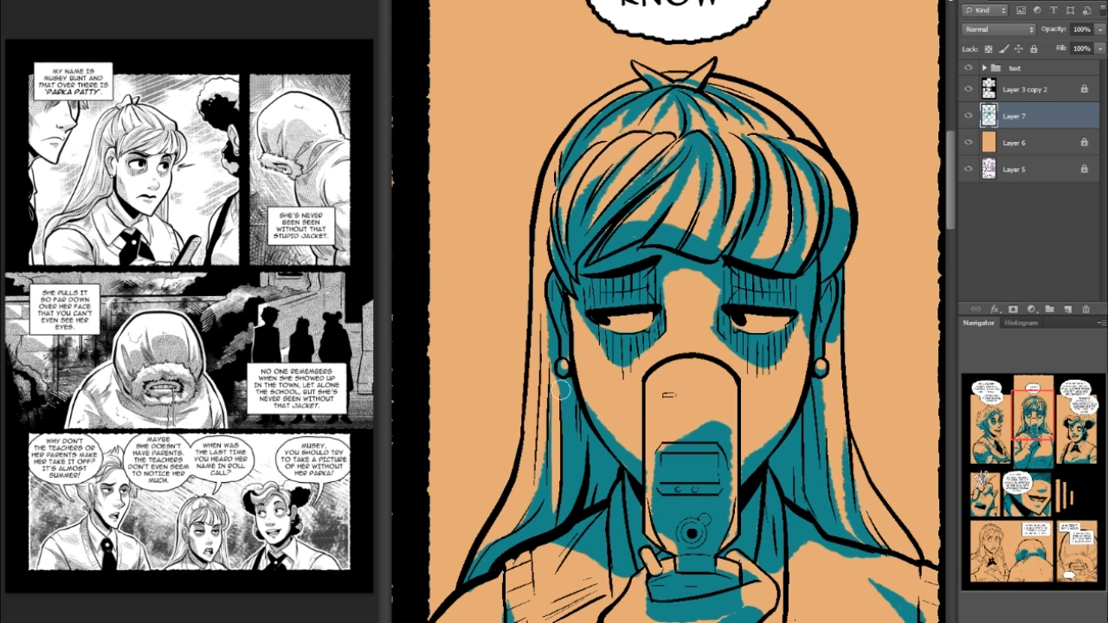
pyautogui.moveTo(561, 391); pyautogui.dragTo(556, 520)
pyautogui.moveTo(809, 406); pyautogui.dragTo(819, 495)
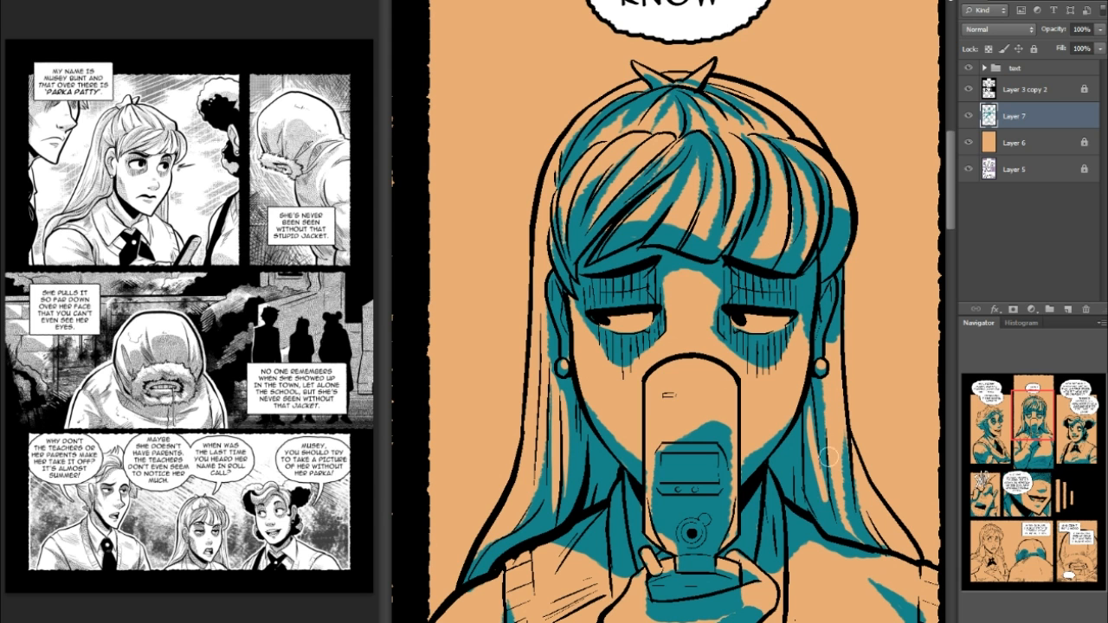
pyautogui.hotkey('ctrl', 'z')
pyautogui.moveTo(809, 412); pyautogui.dragTo(823, 503)
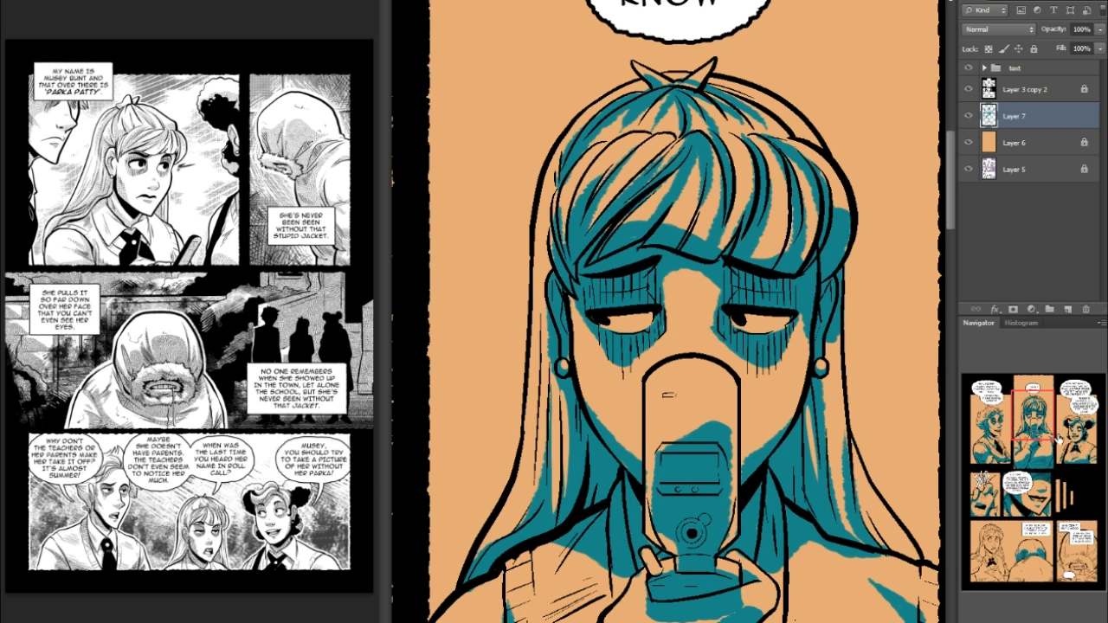
# - Paint a small teal fold shadow on the phone-holding girl's sleeve just below the cuff
pyautogui.moveTo(1049, 418); pyautogui.dragTo(1049, 423)
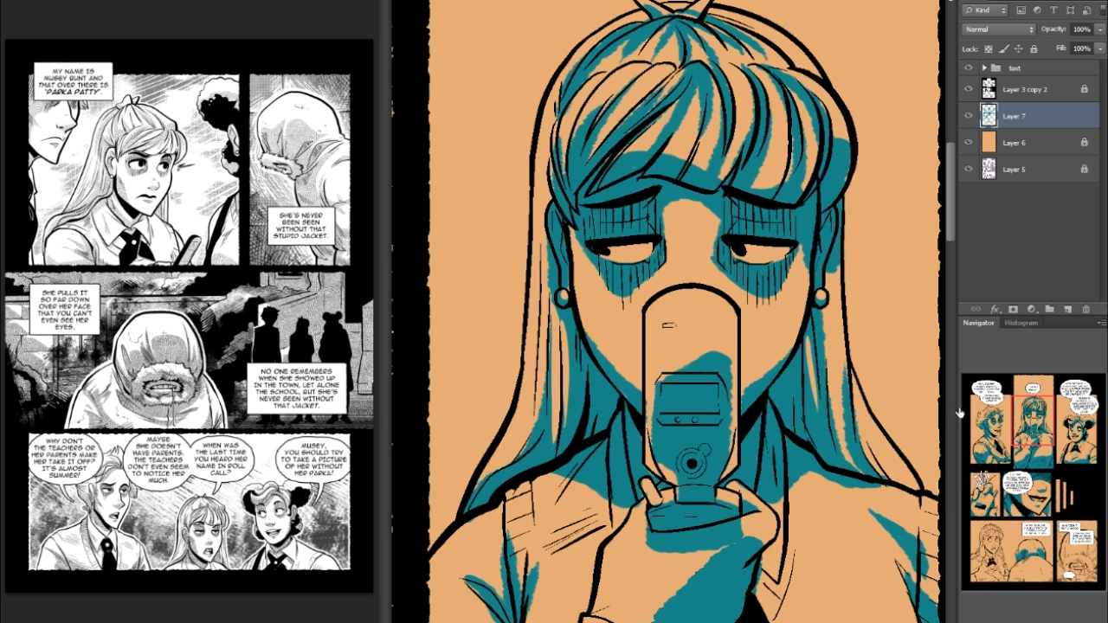
pyautogui.moveTo(1054, 449); pyautogui.dragTo(1055, 456)
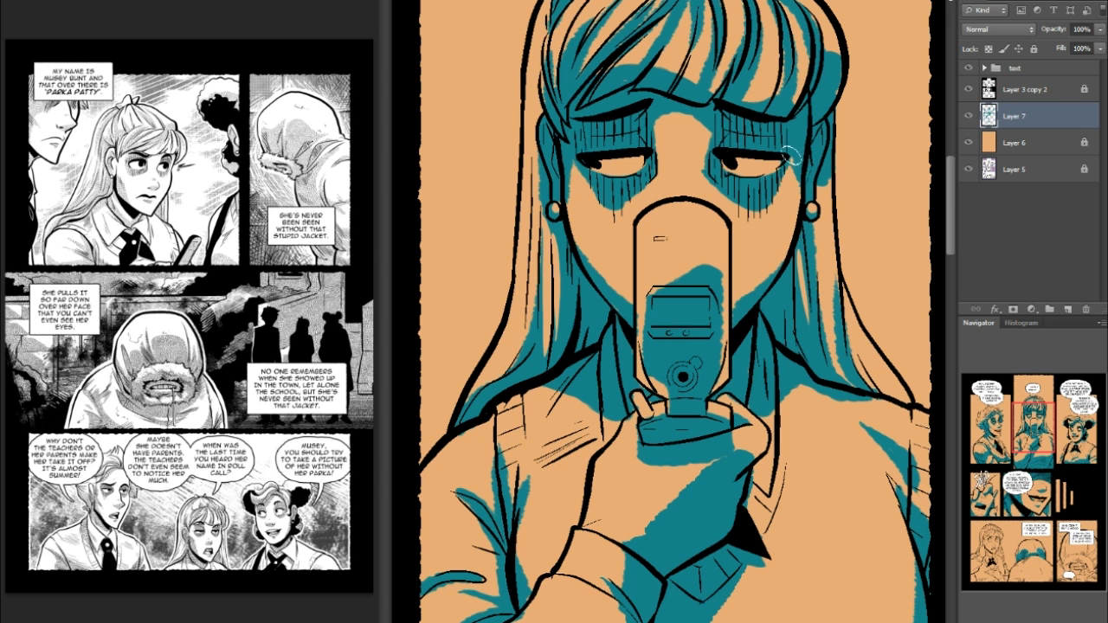
pyautogui.moveTo(1033, 422)
pyautogui.mouseDown()
pyautogui.moveTo(1056, 414)
pyautogui.moveTo(1055, 436)
pyautogui.moveTo(1021, 444)
pyautogui.moveTo(1044, 424)
pyautogui.moveTo(1028, 418)
pyautogui.moveTo(1051, 417)
pyautogui.moveTo(1027, 418)
pyautogui.mouseUp()
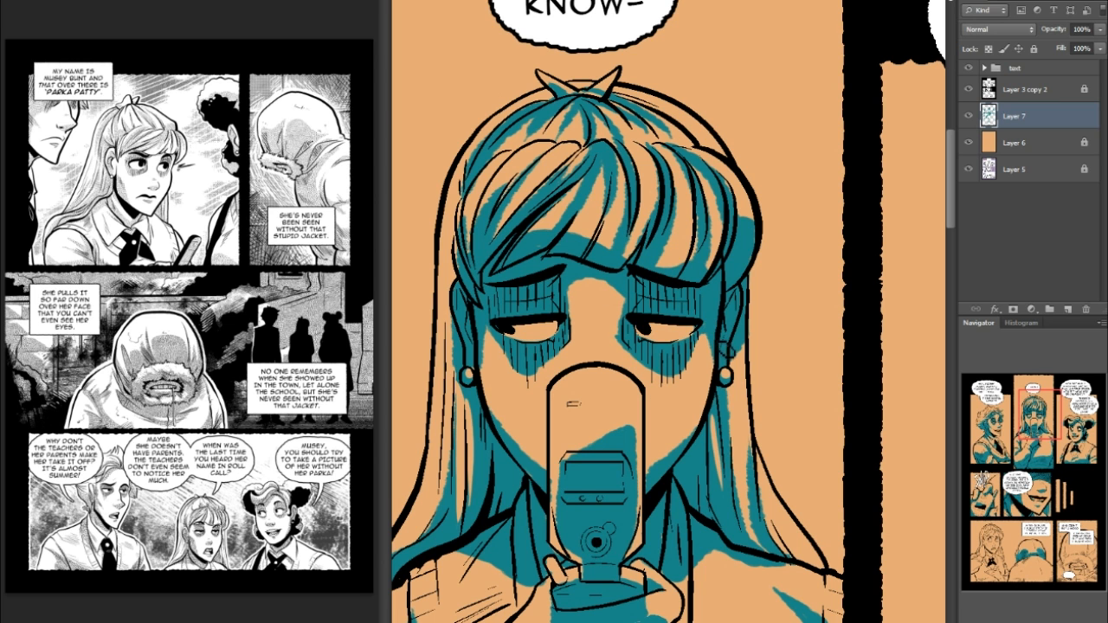
pyautogui.moveTo(1043, 413); pyautogui.dragTo(1039, 437)
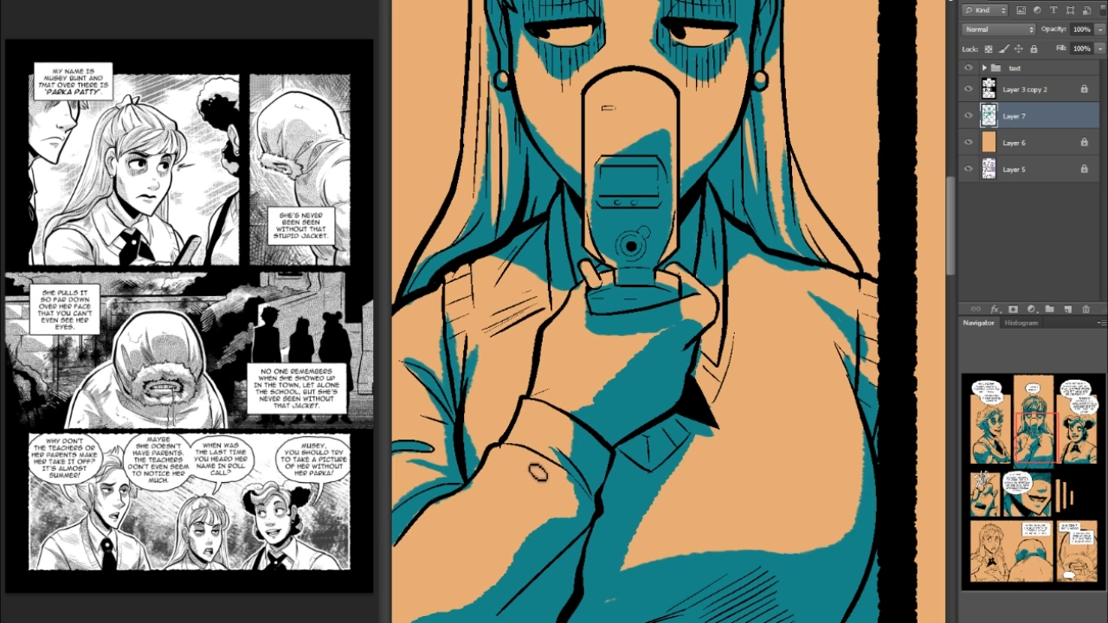
pyautogui.moveTo(521, 461)
pyautogui.mouseDown()
pyautogui.moveTo(490, 470)
pyautogui.moveTo(530, 471)
pyautogui.mouseUp()
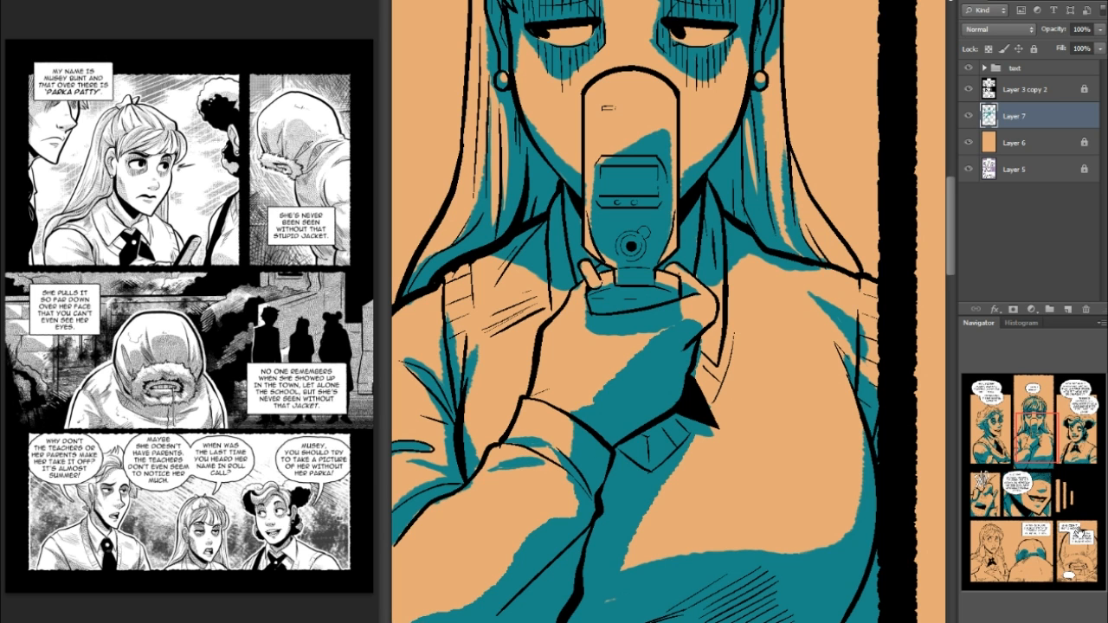
# - Outline a narrow teal fold shadow from the shoulder down the left arm seam of the hooded figure in the bottom row
pyautogui.moveTo(1030, 449); pyautogui.dragTo(1004, 419)
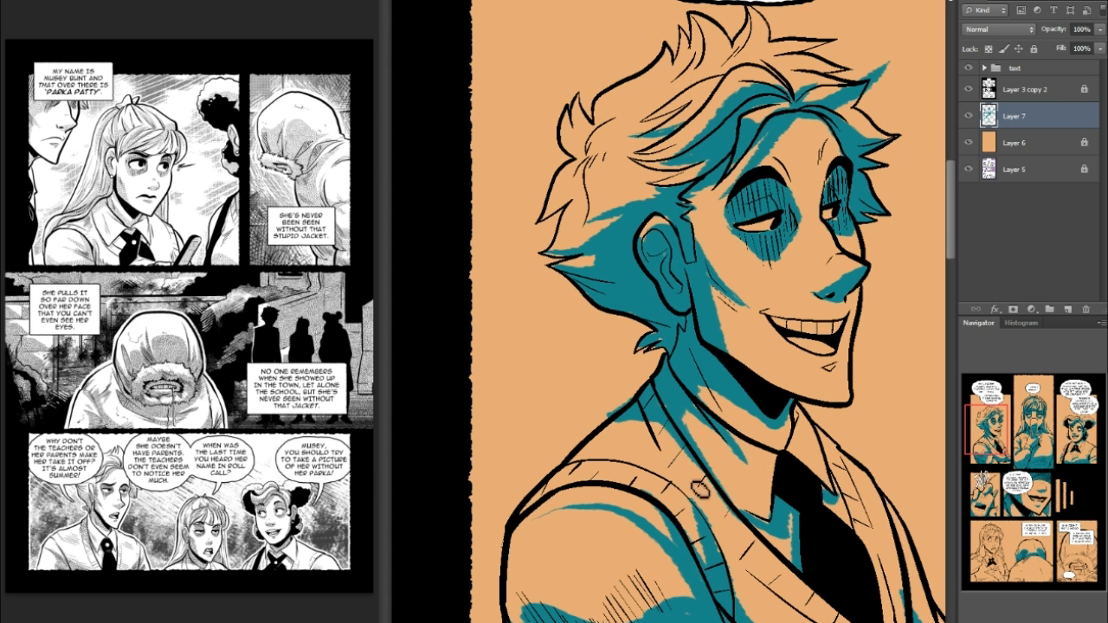
pyautogui.moveTo(992, 427); pyautogui.dragTo(1003, 445)
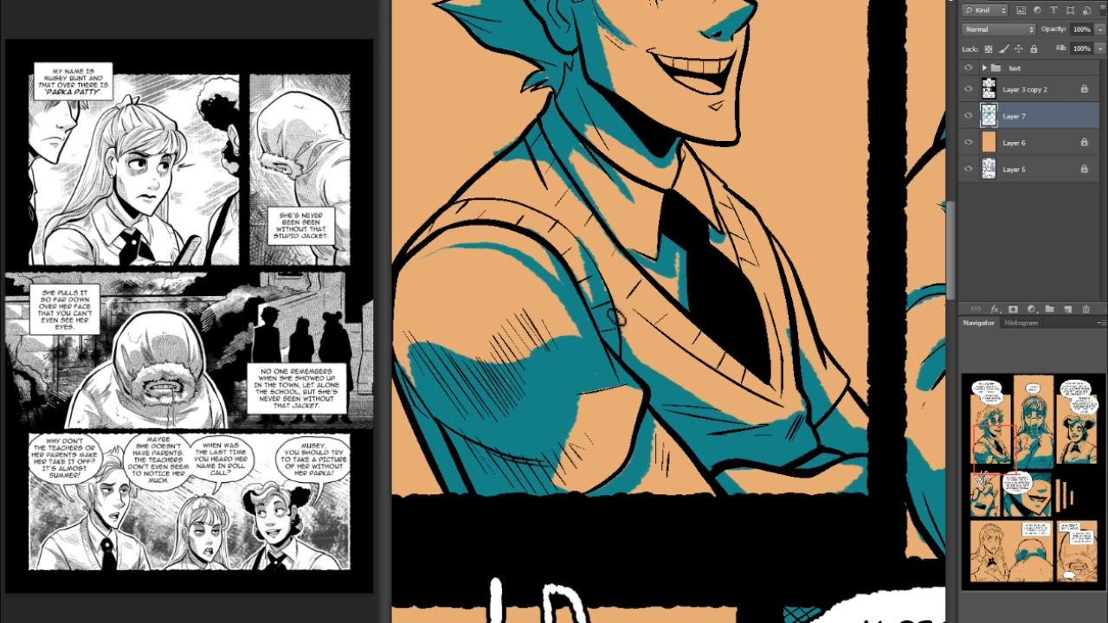
pyautogui.moveTo(1013, 456); pyautogui.dragTo(1028, 564)
pyautogui.moveTo(1031, 554); pyautogui.dragTo(992, 540)
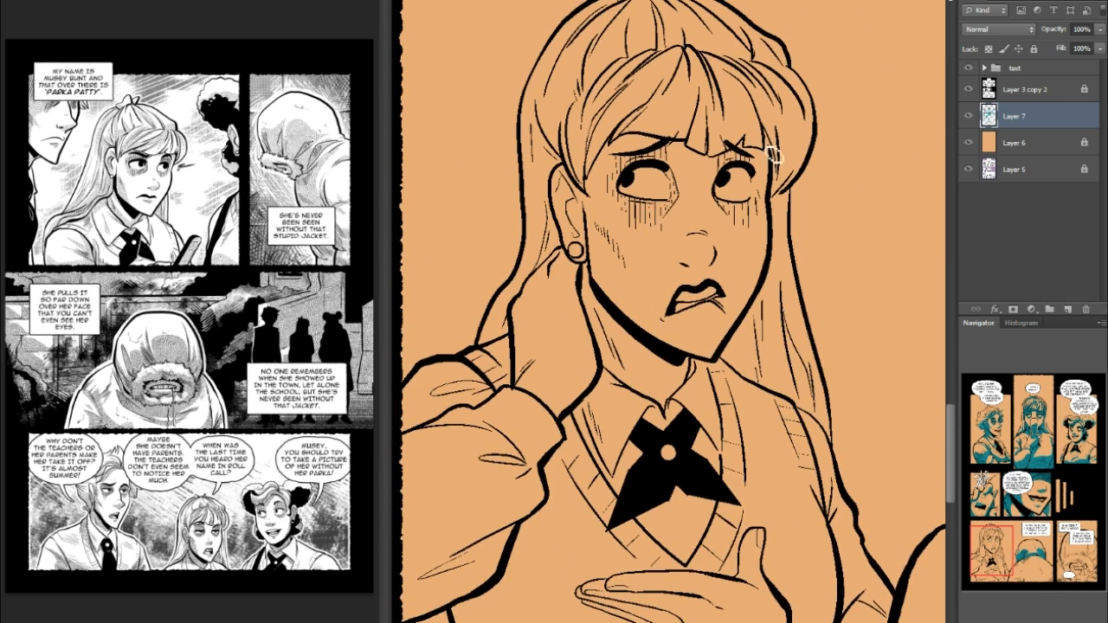
pyautogui.moveTo(997, 541); pyautogui.dragTo(1038, 555)
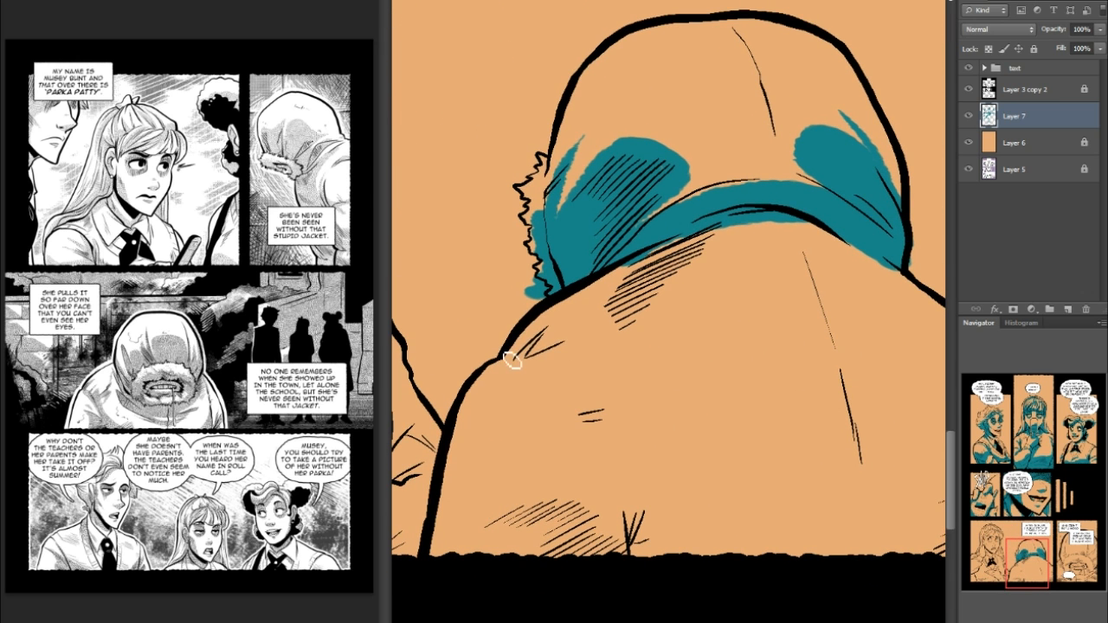
pyautogui.moveTo(504, 357)
pyautogui.mouseDown()
pyautogui.moveTo(554, 332)
pyautogui.moveTo(567, 355)
pyautogui.moveTo(596, 365)
pyautogui.moveTo(598, 398)
pyautogui.moveTo(643, 485)
pyautogui.moveTo(636, 541)
pyautogui.mouseUp()
pyautogui.moveTo(528, 371)
pyautogui.mouseDown()
pyautogui.moveTo(587, 416)
pyautogui.moveTo(625, 479)
pyautogui.moveTo(646, 528)
pyautogui.mouseUp()
# - Outline a large teal shadow shape across the hooded figure's lower back, closing it along the panel's bottom and right edges
pyautogui.moveTo(1030, 558); pyautogui.dragTo(1034, 562)
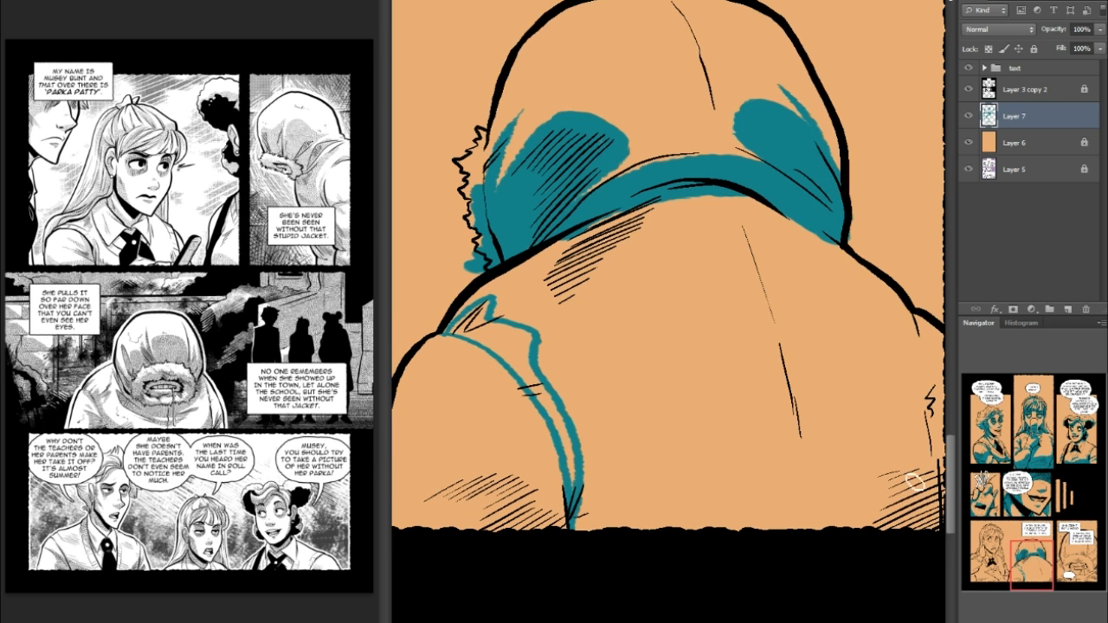
pyautogui.moveTo(580, 510); pyautogui.dragTo(673, 435)
pyautogui.moveTo(757, 464)
pyautogui.mouseDown()
pyautogui.moveTo(909, 439)
pyautogui.moveTo(935, 461)
pyautogui.moveTo(938, 526)
pyautogui.mouseUp()
pyautogui.moveTo(584, 534); pyautogui.dragTo(943, 531)
pyautogui.moveTo(1030, 564); pyautogui.dragTo(1034, 559)
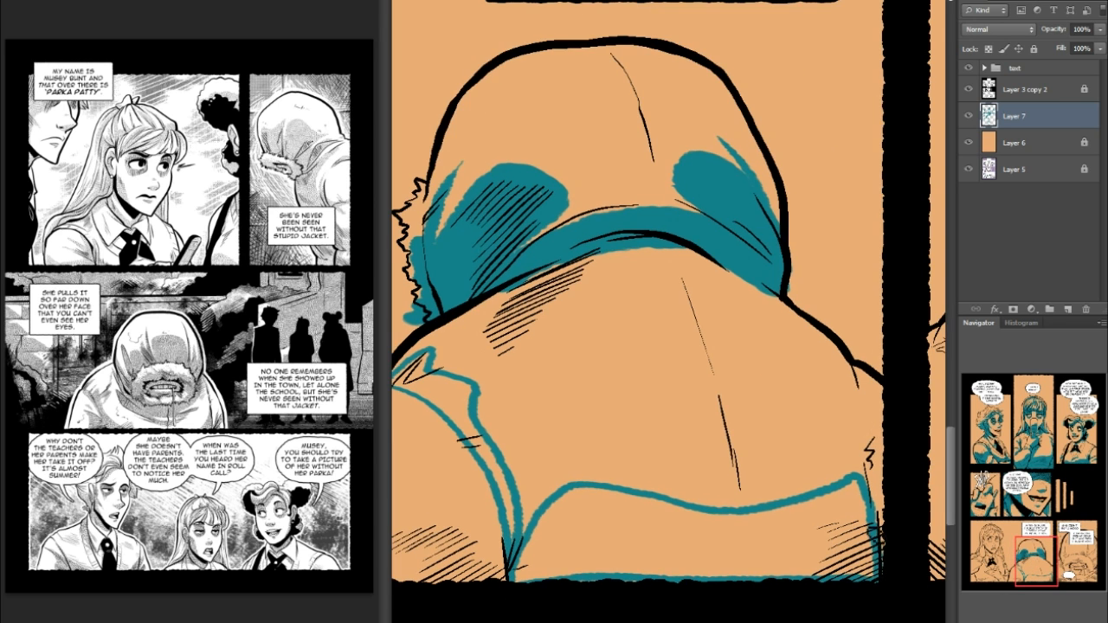
pyautogui.moveTo(884, 540); pyautogui.dragTo(871, 436)
pyautogui.moveTo(887, 563); pyautogui.dragTo(876, 462)
# - Outline a teal shadow shape on the parka's left sleeve and paint a small shadow on the hood's lower middle
pyautogui.moveTo(1038, 545); pyautogui.dragTo(1029, 550)
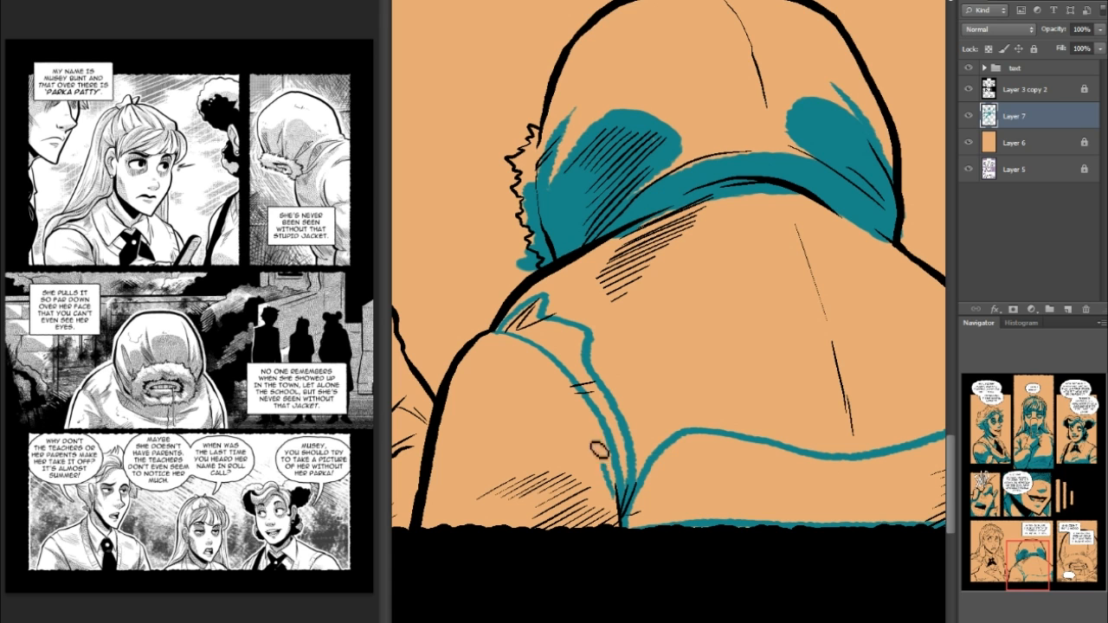
pyautogui.moveTo(533, 370); pyautogui.dragTo(630, 535)
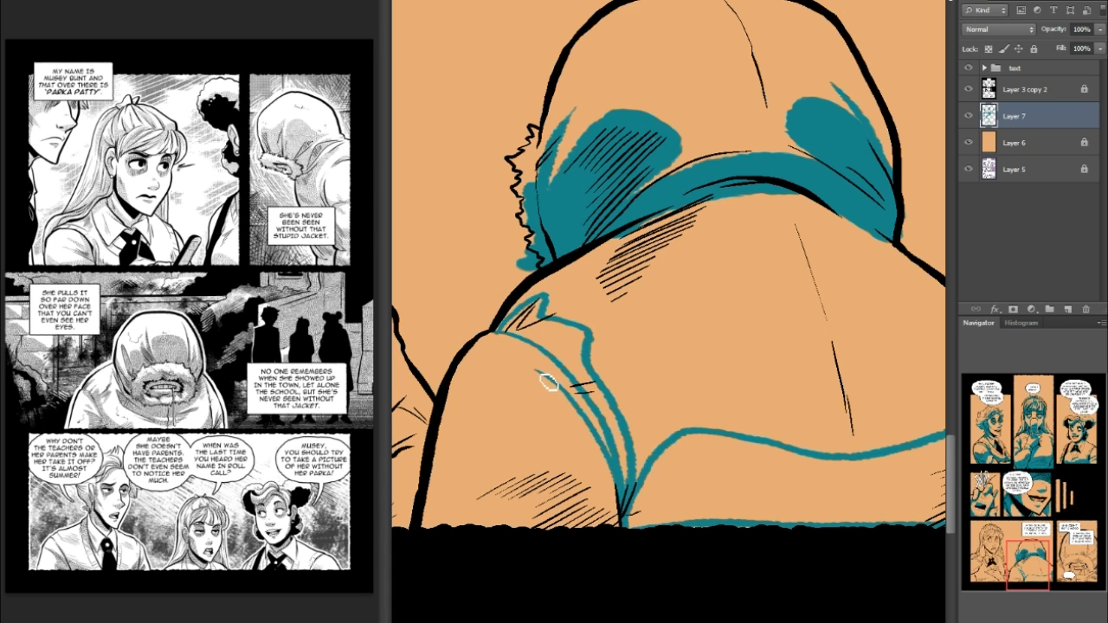
pyautogui.moveTo(544, 374); pyautogui.dragTo(474, 525)
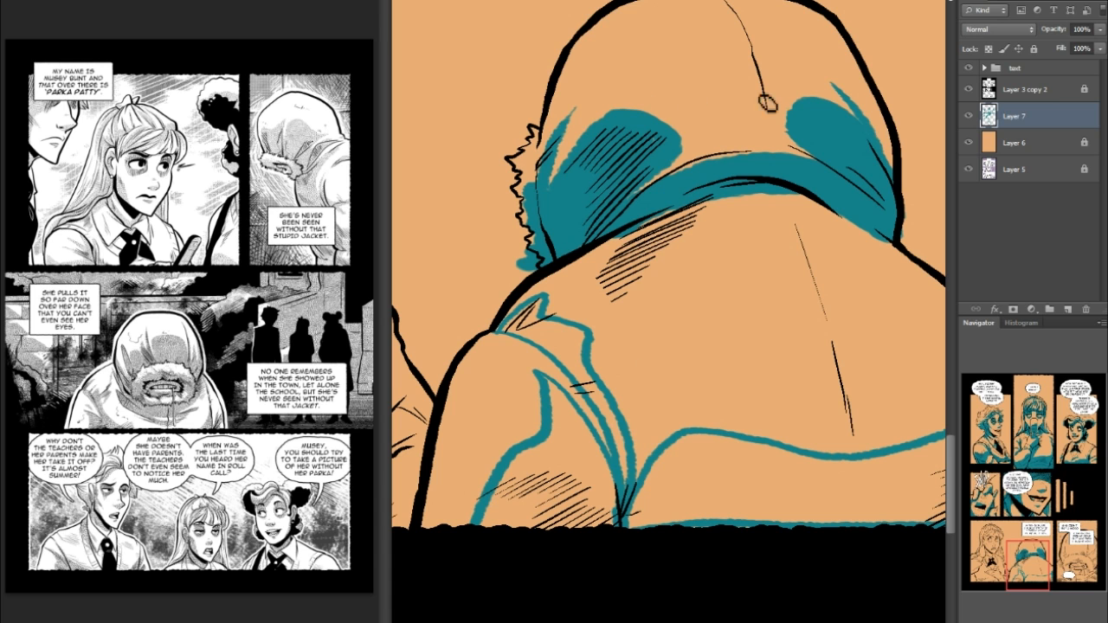
pyautogui.moveTo(700, 169)
pyautogui.mouseDown()
pyautogui.moveTo(761, 138)
pyautogui.moveTo(788, 152)
pyautogui.moveTo(711, 161)
pyautogui.moveTo(785, 165)
pyautogui.mouseUp()
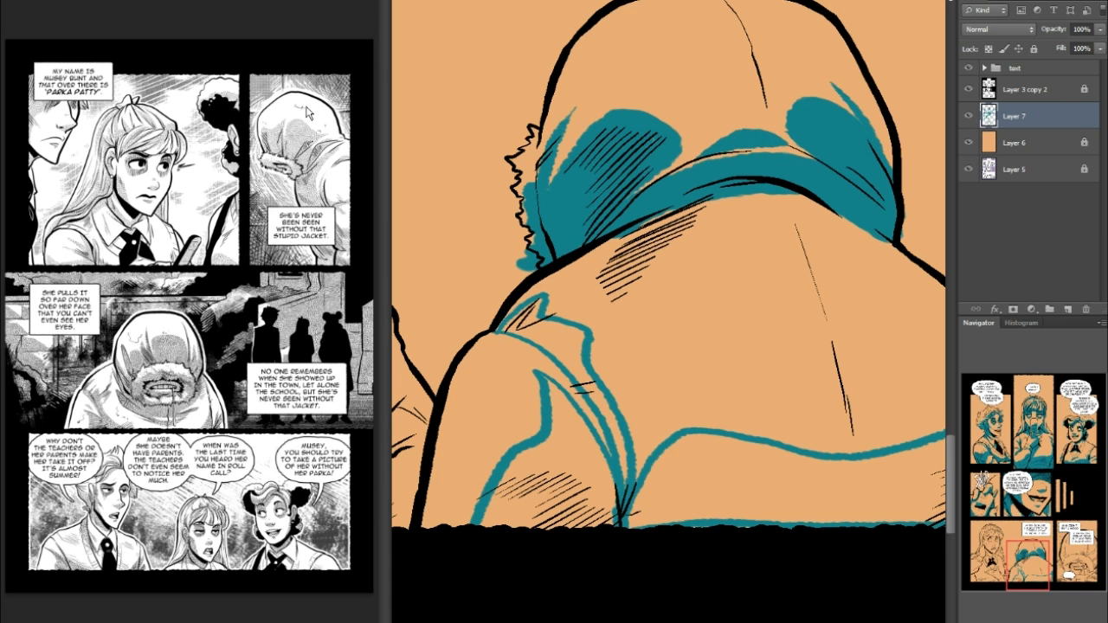
# - Carve a curved highlight out of the hood's rim shadow and fill the hooded figure's outlined sleeve and lower-back shadows with teal
pyautogui.moveTo(685, 178)
pyautogui.mouseDown()
pyautogui.moveTo(735, 165)
pyautogui.moveTo(813, 170)
pyautogui.moveTo(757, 156)
pyautogui.moveTo(825, 183)
pyautogui.moveTo(782, 157)
pyautogui.moveTo(846, 190)
pyautogui.moveTo(792, 156)
pyautogui.moveTo(840, 188)
pyautogui.mouseUp()
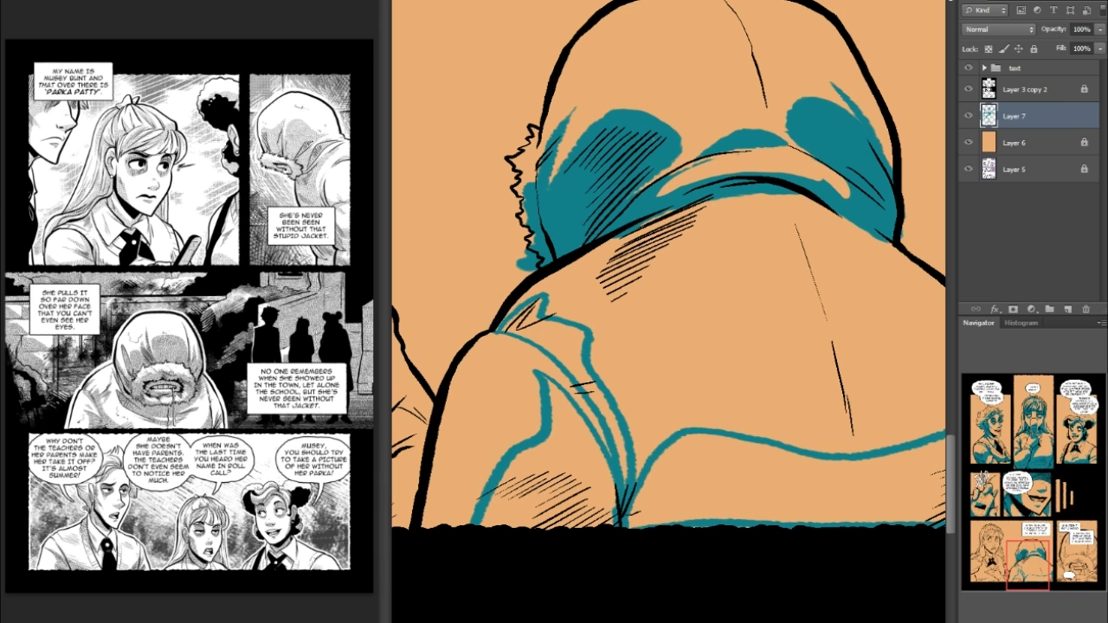
pyautogui.moveTo(702, 189)
pyautogui.mouseDown()
pyautogui.moveTo(787, 183)
pyautogui.moveTo(849, 200)
pyautogui.mouseUp()
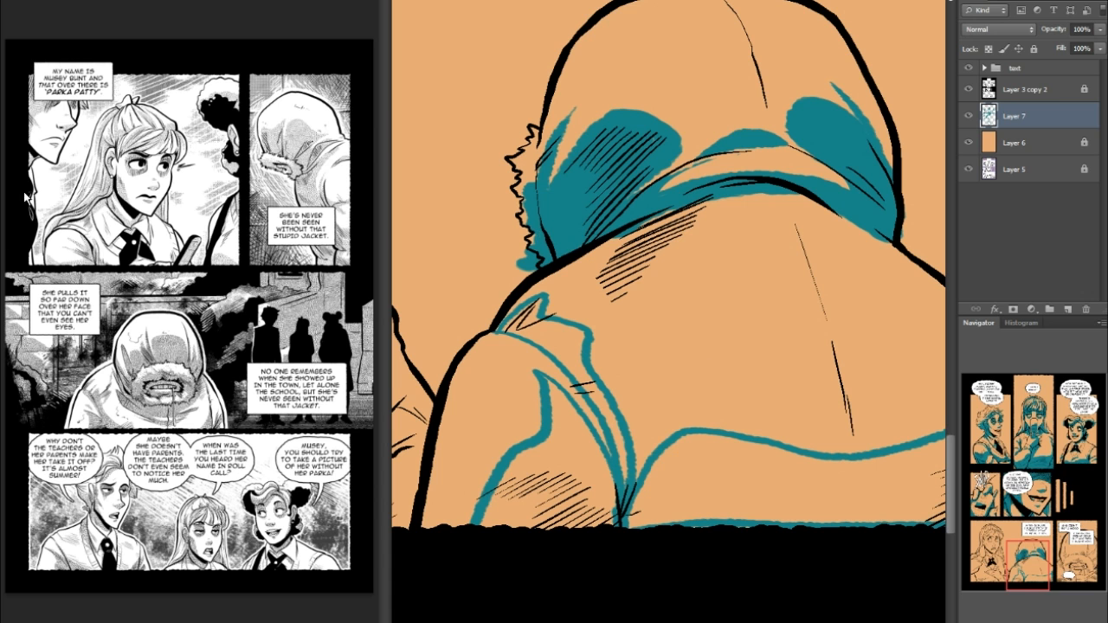
pyautogui.click(546, 344)
pyautogui.keyDown('shift'); pyautogui.click(690, 493); pyautogui.keyUp('shift')
pyautogui.keyDown('shift'); pyautogui.click(543, 489); pyautogui.keyUp('shift')
pyautogui.press('F2')
pyautogui.hotkey('shift', 'F5')
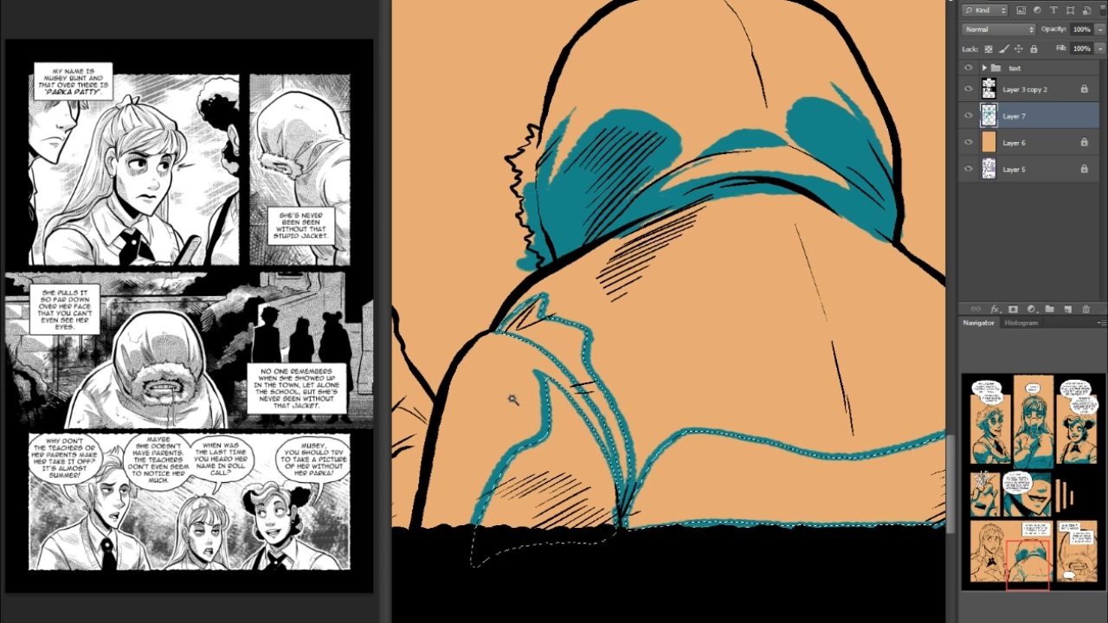
pyautogui.press('Return')
pyautogui.hotkey('ctrl', 'd')
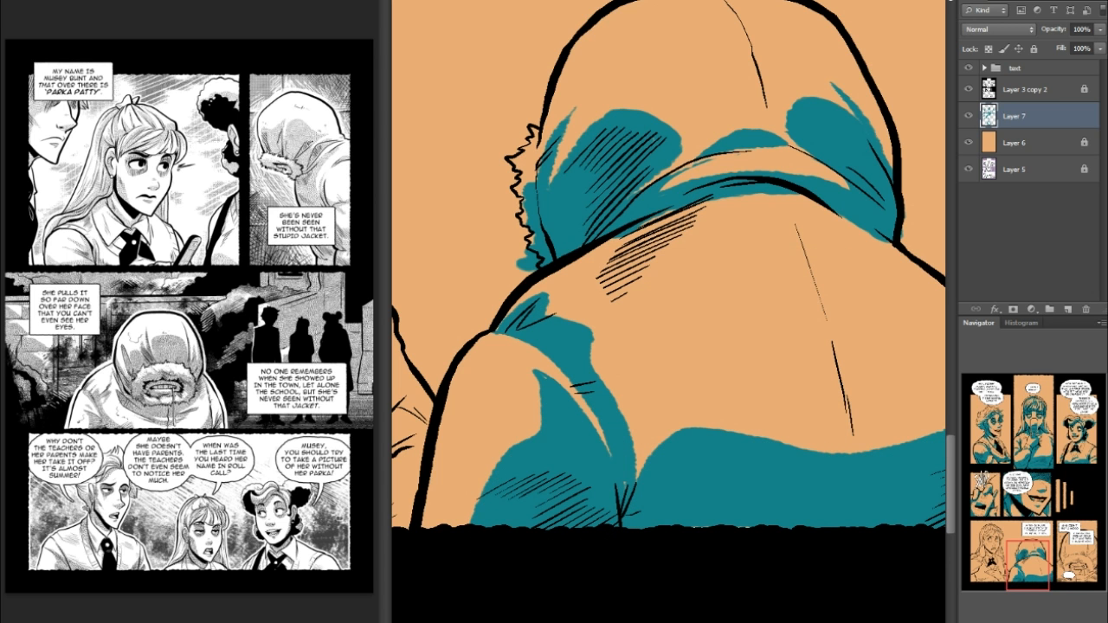
# - Paint a thin tapered teal shadow along the crease down the hooded figure's back and touch up the shoulder fold shadow
pyautogui.moveTo(1042, 567); pyautogui.dragTo(1049, 564)
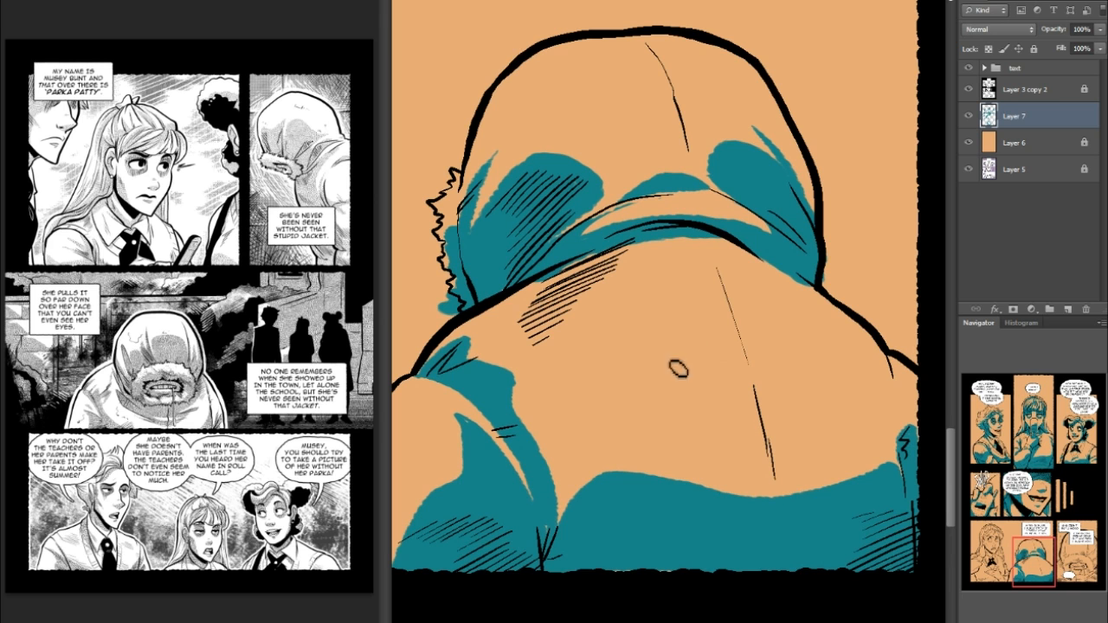
pyautogui.moveTo(717, 269); pyautogui.dragTo(762, 437)
pyautogui.hotkey('ctrl', 'z')
pyautogui.moveTo(716, 269); pyautogui.dragTo(769, 422)
pyautogui.moveTo(724, 284); pyautogui.dragTo(774, 452)
pyautogui.moveTo(761, 358); pyautogui.dragTo(772, 445)
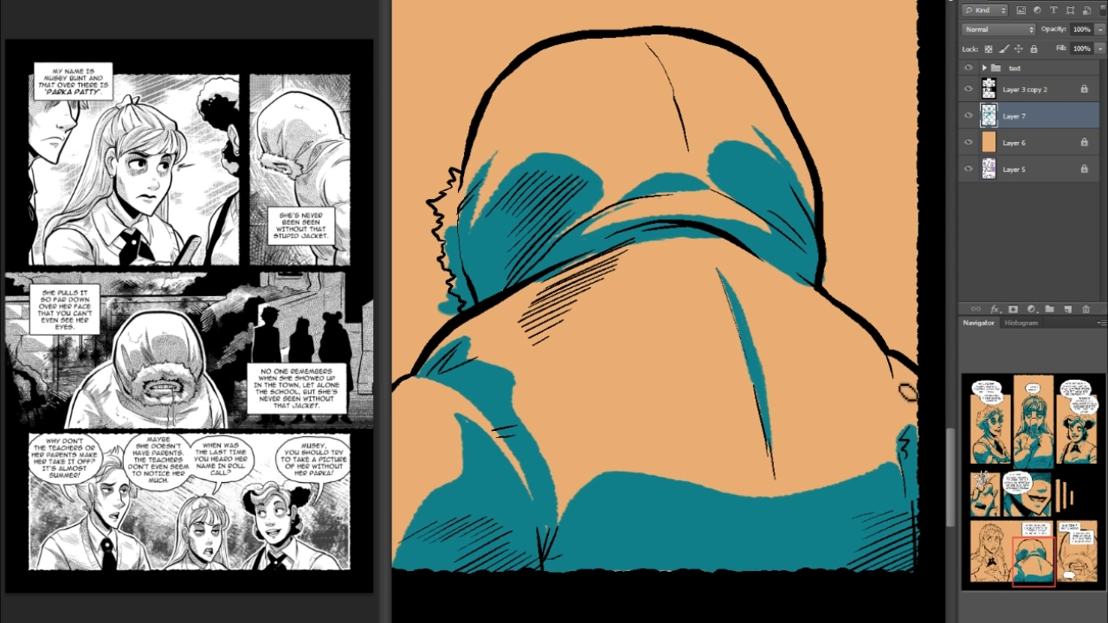
pyautogui.moveTo(1054, 574); pyautogui.dragTo(1044, 573)
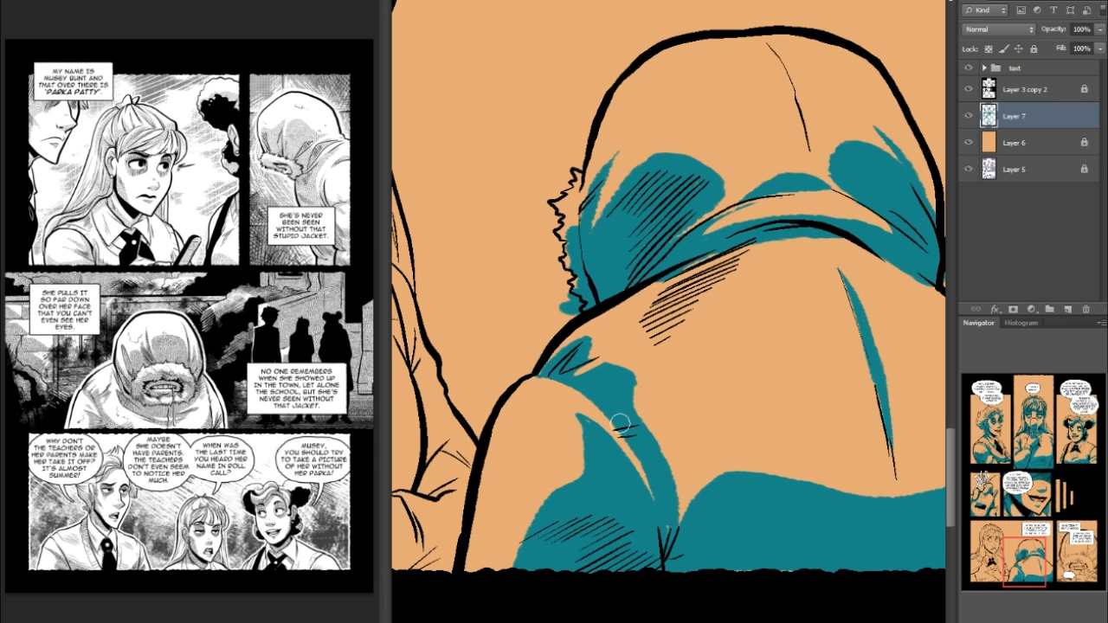
pyautogui.moveTo(661, 431); pyautogui.dragTo(631, 433)
# - Paint teal shadows under the nose, around both eyes, along the brow and inside the mouth of the long-haired girl in the bottom row
pyautogui.moveTo(1022, 558); pyautogui.dragTo(991, 562)
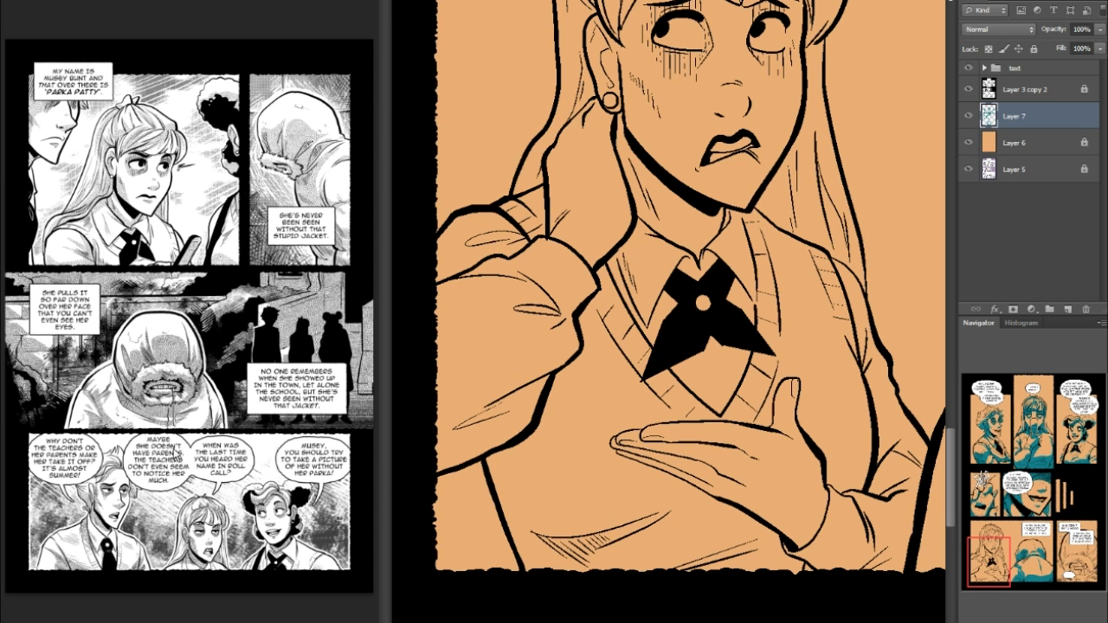
pyautogui.moveTo(1006, 551); pyautogui.dragTo(1020, 549)
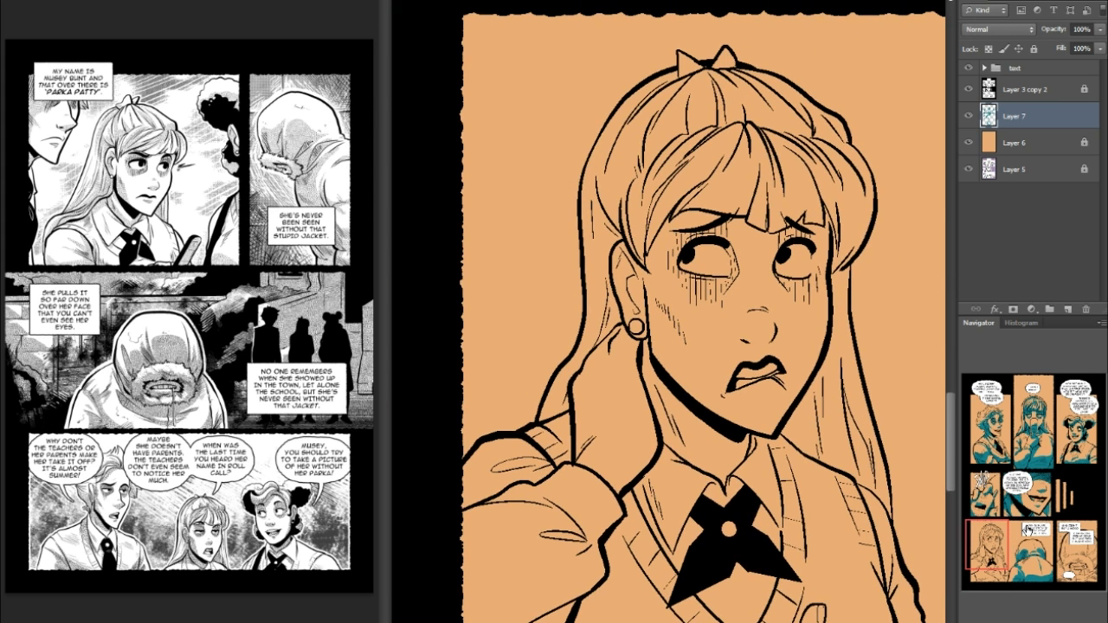
pyautogui.moveTo(759, 341); pyautogui.dragTo(771, 343)
pyautogui.hotkey('ctrl', 'z')
pyautogui.moveTo(675, 270)
pyautogui.mouseDown()
pyautogui.moveTo(710, 314)
pyautogui.moveTo(744, 276)
pyautogui.moveTo(689, 258)
pyautogui.moveTo(678, 273)
pyautogui.moveTo(726, 229)
pyautogui.moveTo(733, 246)
pyautogui.moveTo(672, 271)
pyautogui.moveTo(678, 282)
pyautogui.moveTo(691, 246)
pyautogui.moveTo(730, 233)
pyautogui.mouseUp()
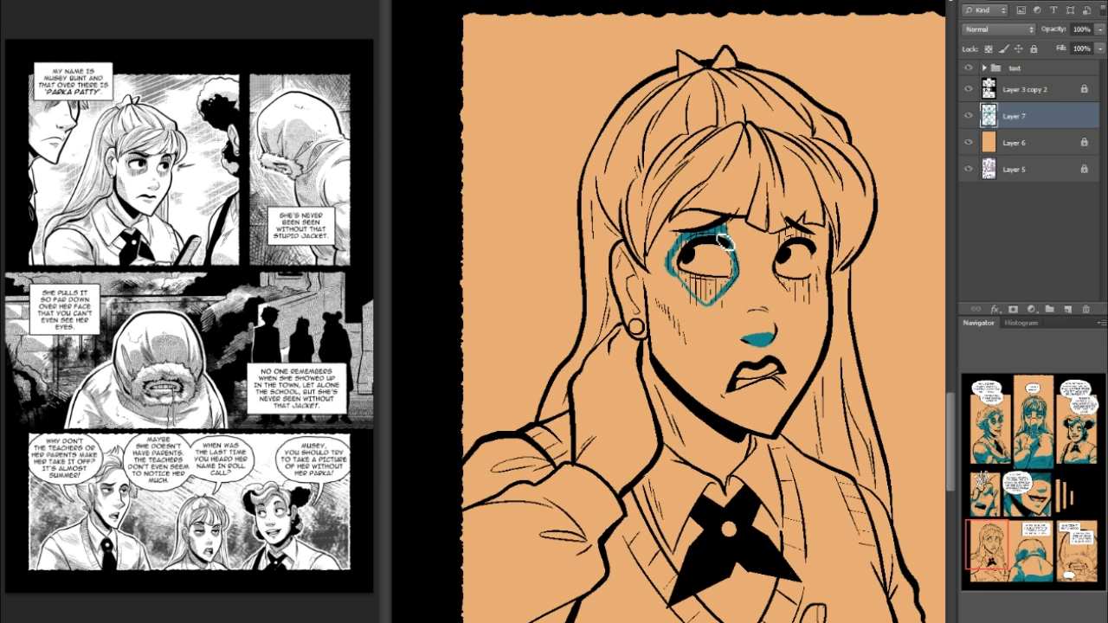
pyautogui.moveTo(785, 250)
pyautogui.mouseDown()
pyautogui.moveTo(782, 286)
pyautogui.moveTo(814, 308)
pyautogui.moveTo(826, 287)
pyautogui.moveTo(802, 236)
pyautogui.moveTo(816, 240)
pyautogui.moveTo(820, 297)
pyautogui.moveTo(789, 285)
pyautogui.mouseUp()
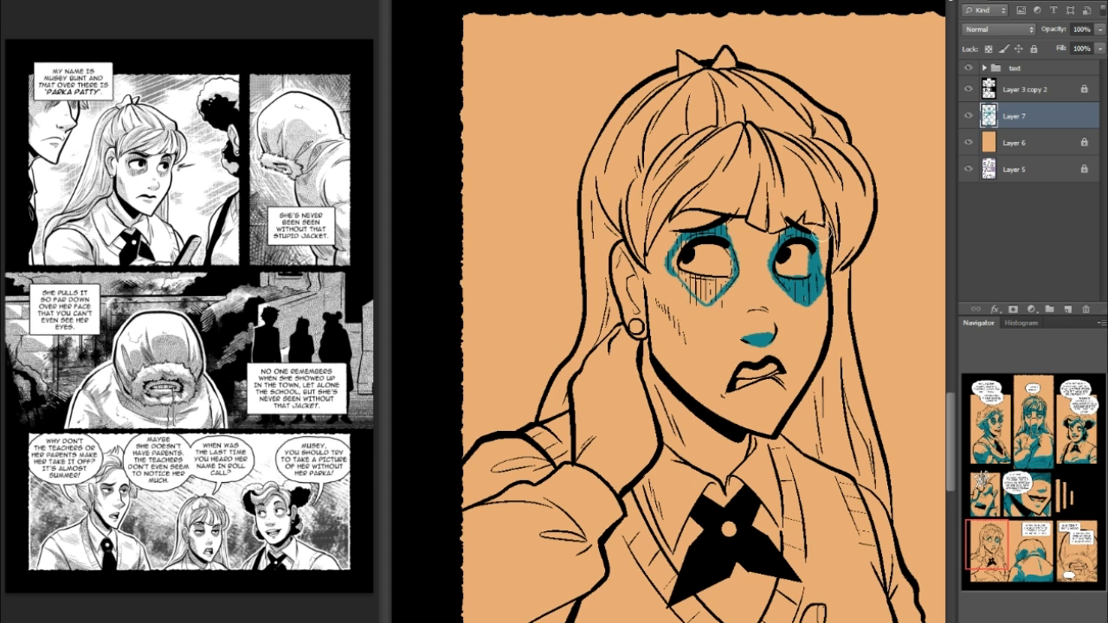
pyautogui.moveTo(819, 270); pyautogui.dragTo(822, 236)
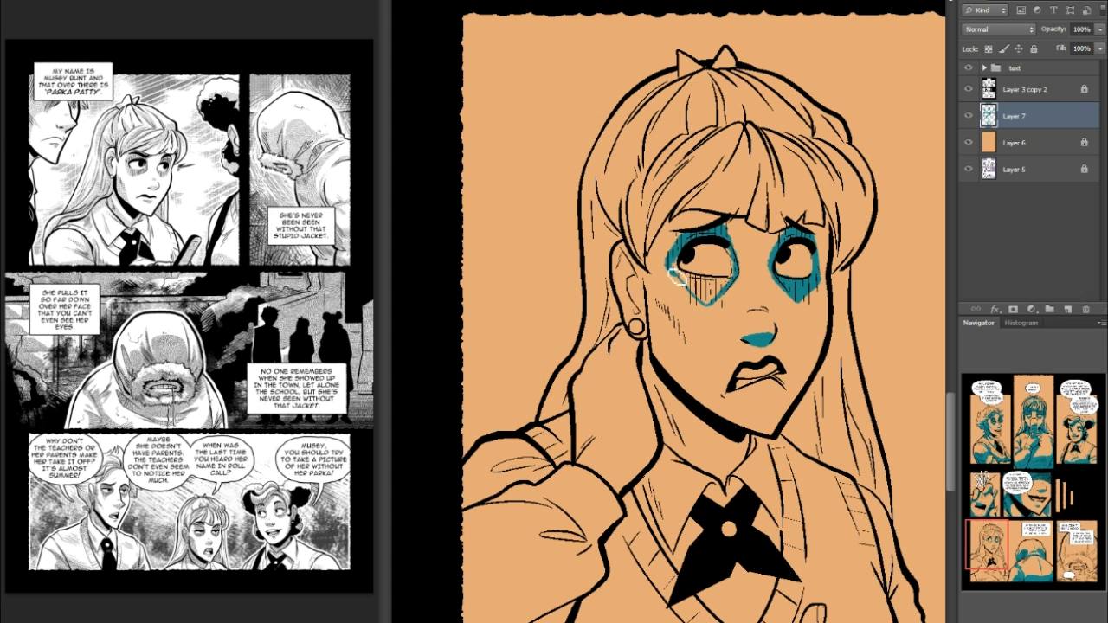
pyautogui.moveTo(696, 292)
pyautogui.mouseDown()
pyautogui.moveTo(722, 295)
pyautogui.moveTo(711, 300)
pyautogui.mouseUp()
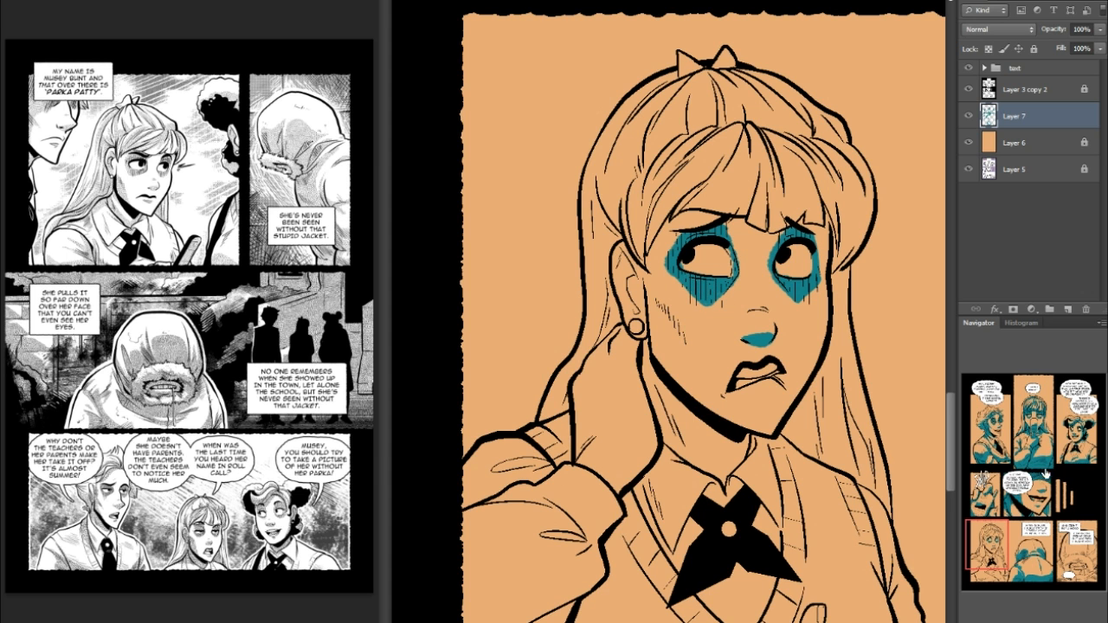
pyautogui.moveTo(987, 542); pyautogui.dragTo(989, 546)
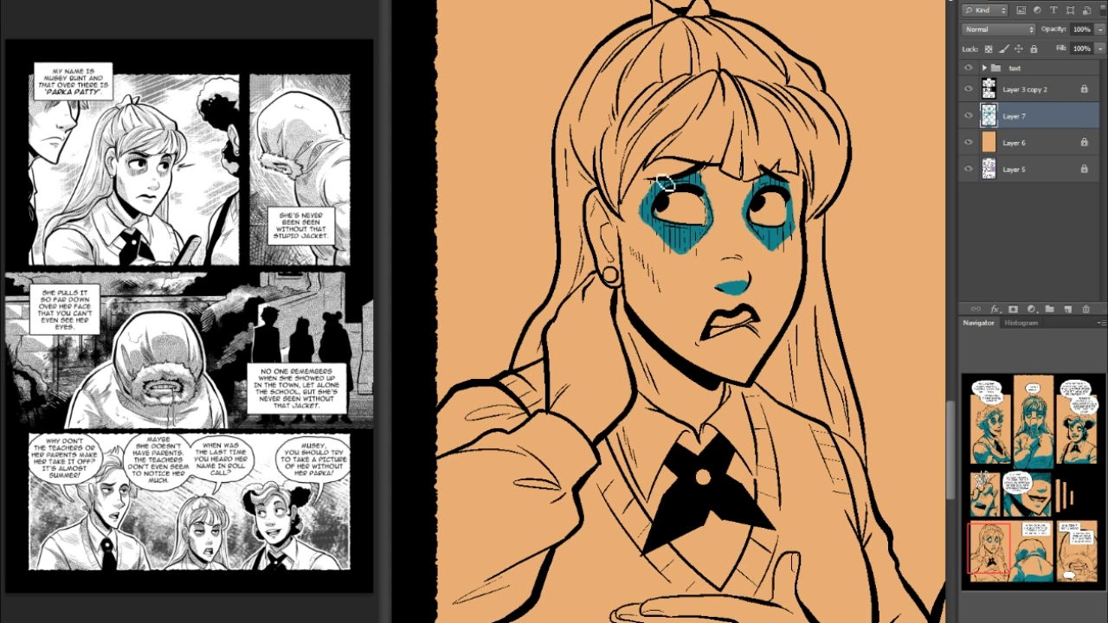
pyautogui.moveTo(716, 176); pyautogui.dragTo(656, 167)
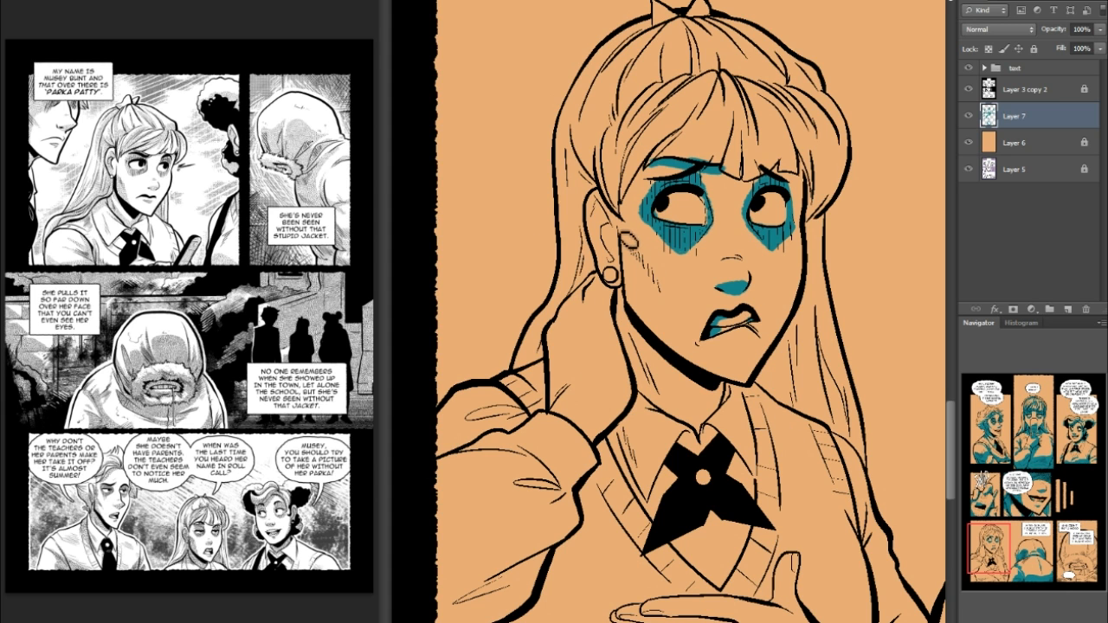
# - Paint a solid teal shadow down the side of the girl's face from the ear along the cheek to the jaw
pyautogui.moveTo(620, 235); pyautogui.dragTo(692, 365)
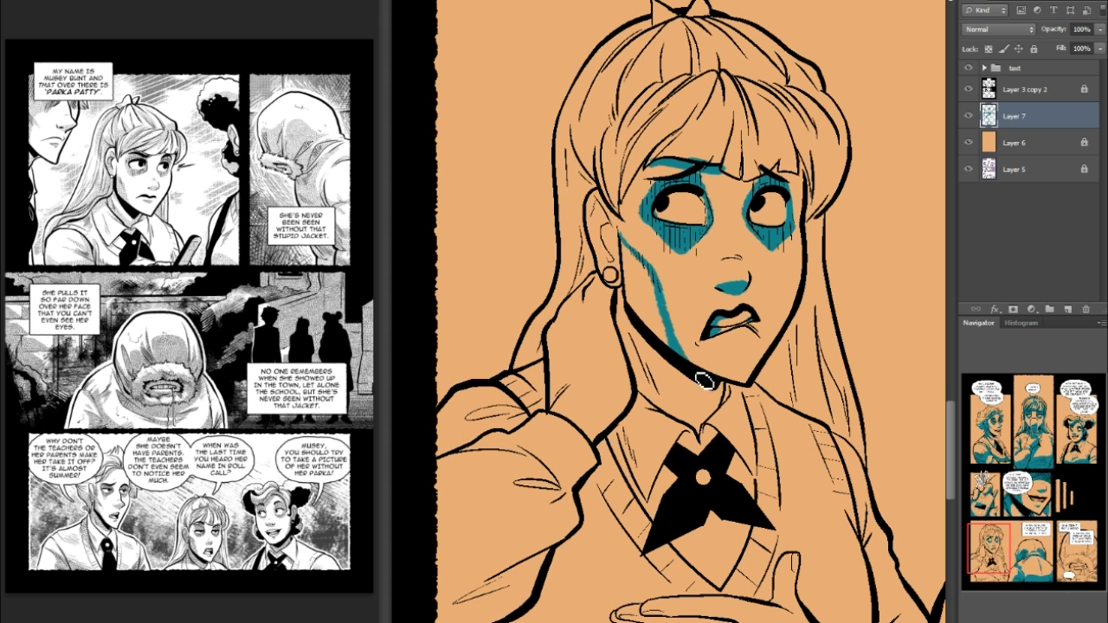
pyautogui.moveTo(630, 248)
pyautogui.mouseDown()
pyautogui.moveTo(645, 324)
pyautogui.moveTo(632, 254)
pyautogui.mouseUp()
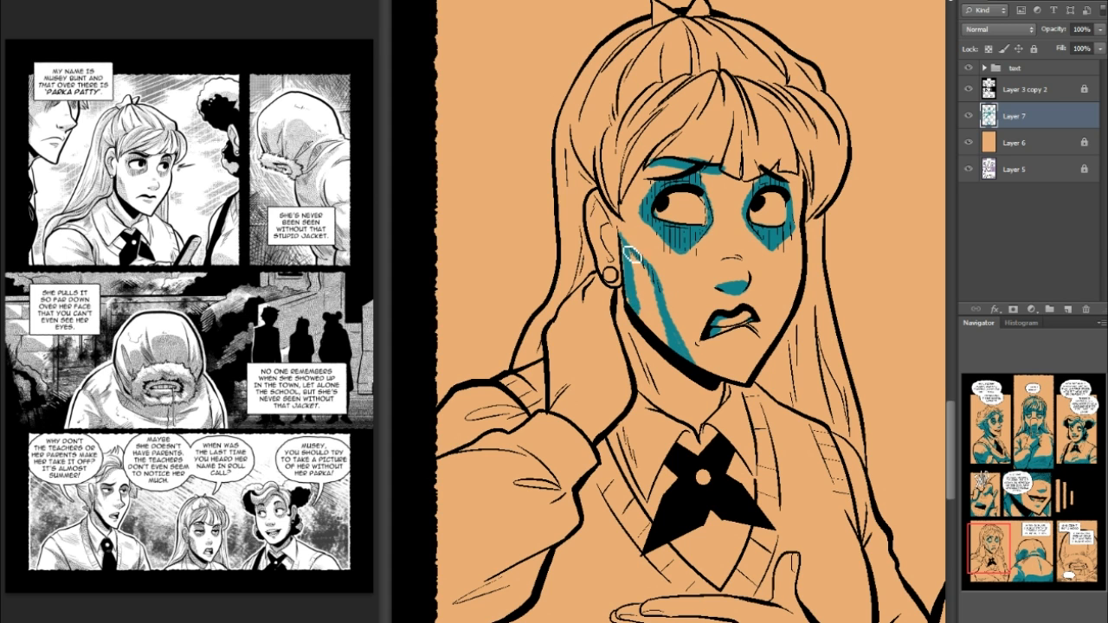
pyautogui.moveTo(635, 317)
pyautogui.mouseDown()
pyautogui.moveTo(651, 277)
pyautogui.moveTo(673, 340)
pyautogui.mouseUp()
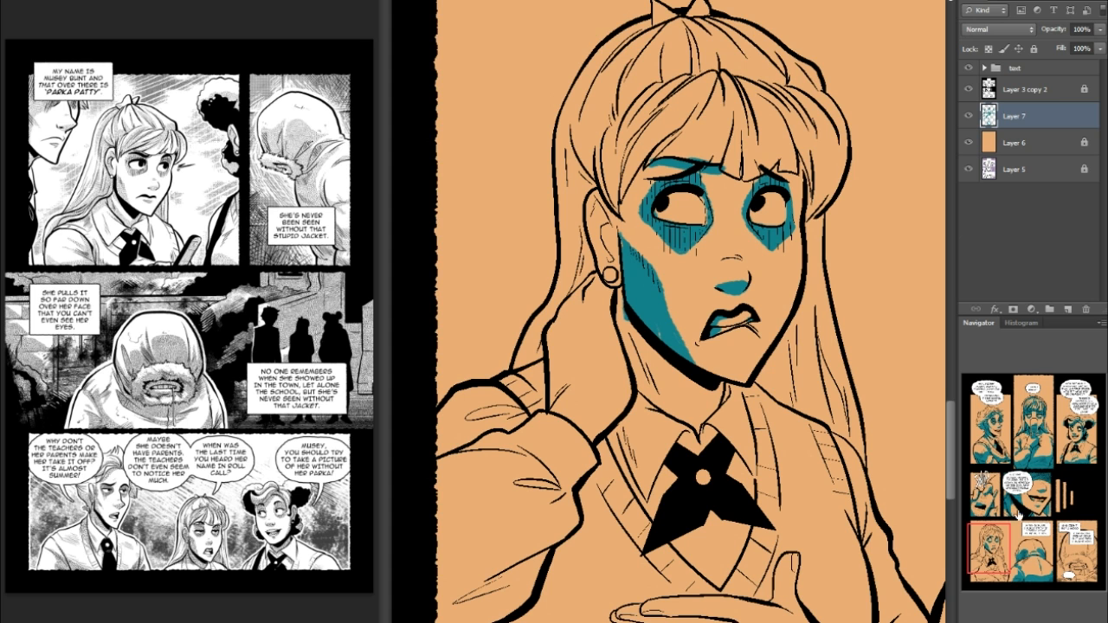
# - Outline teal shadows on the girl's neck, collar and shoulder beside the raised arm, and along the top of the raised hand
pyautogui.moveTo(1000, 548); pyautogui.dragTo(1000, 554)
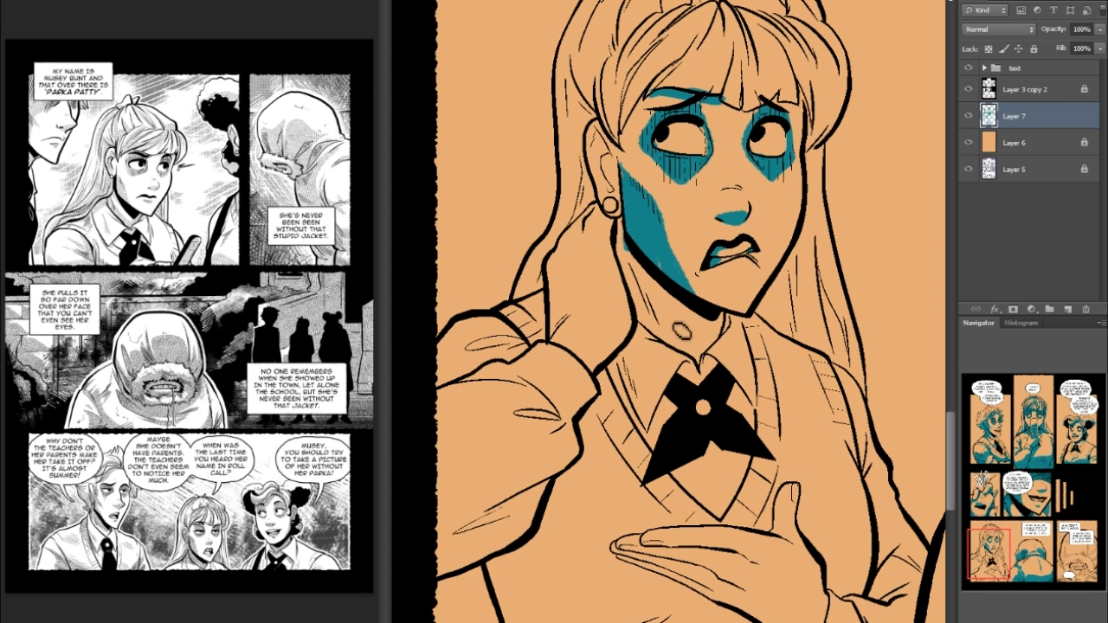
pyautogui.moveTo(629, 257)
pyautogui.mouseDown()
pyautogui.moveTo(683, 355)
pyautogui.moveTo(679, 331)
pyautogui.moveTo(701, 354)
pyautogui.moveTo(662, 329)
pyautogui.moveTo(703, 360)
pyautogui.moveTo(734, 320)
pyautogui.mouseUp()
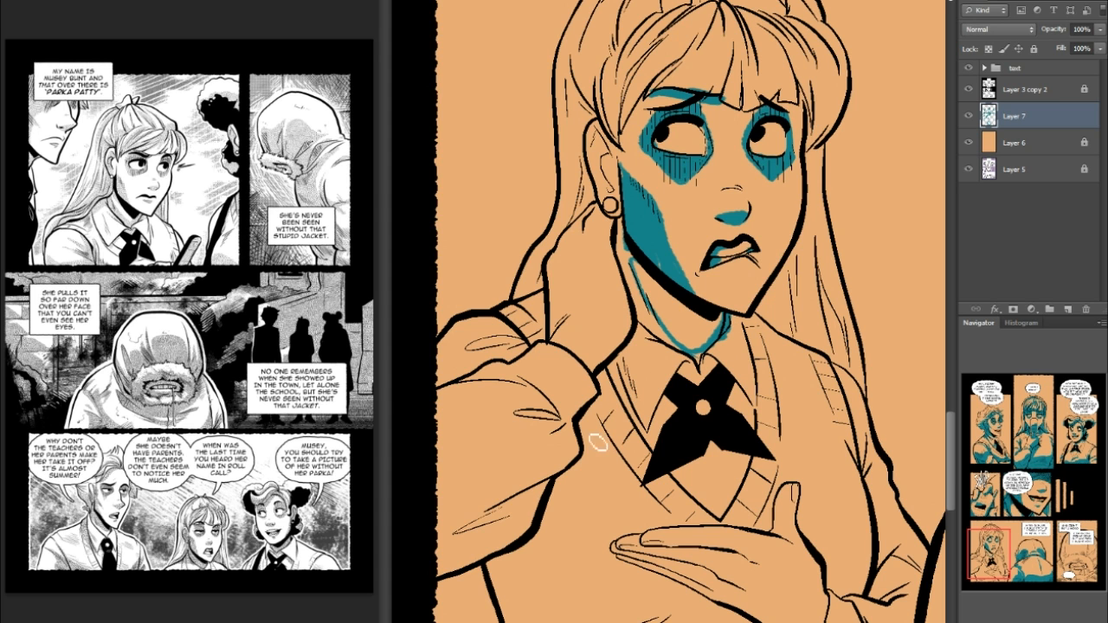
pyautogui.moveTo(584, 439)
pyautogui.mouseDown()
pyautogui.moveTo(682, 355)
pyautogui.moveTo(706, 381)
pyautogui.moveTo(742, 326)
pyautogui.moveTo(765, 416)
pyautogui.mouseUp()
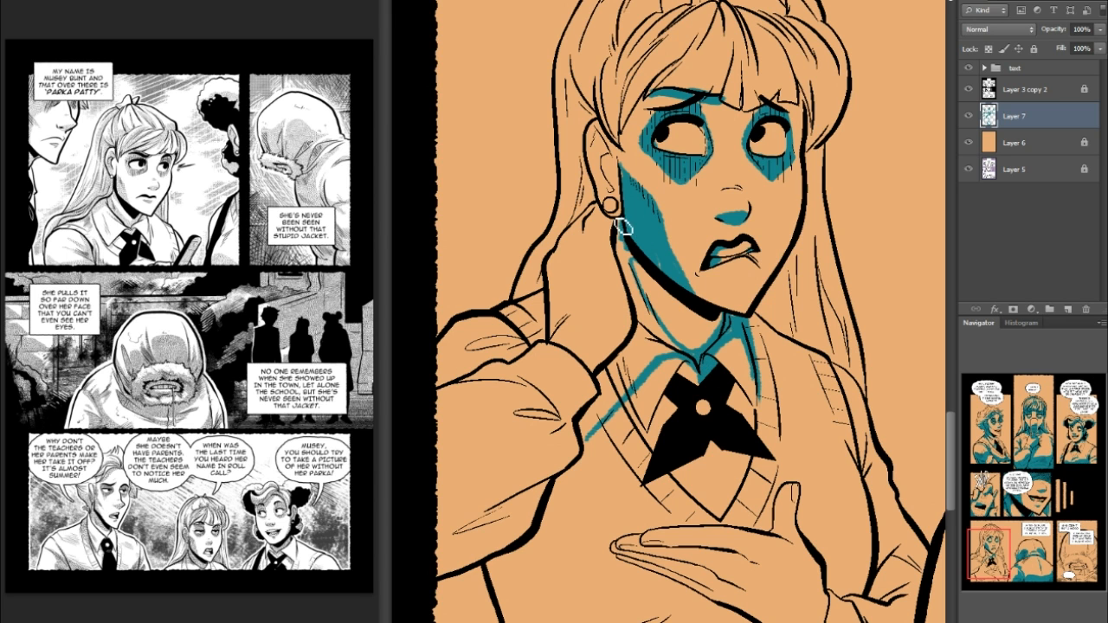
pyautogui.moveTo(564, 229)
pyautogui.mouseDown()
pyautogui.moveTo(640, 298)
pyautogui.moveTo(628, 359)
pyautogui.moveTo(604, 376)
pyautogui.mouseUp()
pyautogui.moveTo(585, 441); pyautogui.dragTo(601, 417)
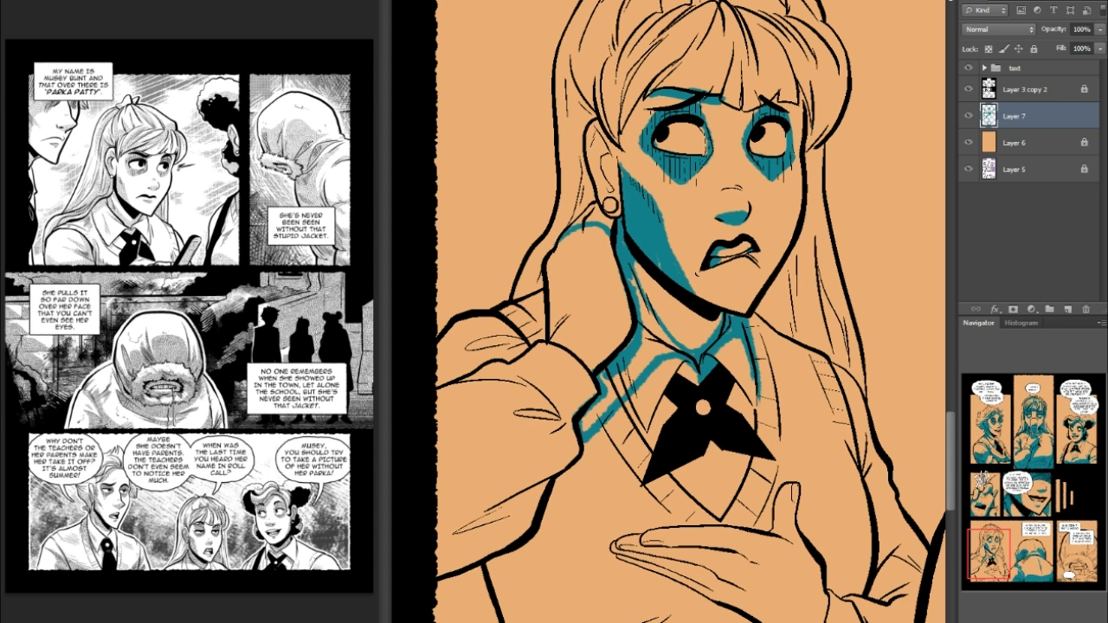
# - Fill the outlined neck and shoulder shadows with the teal foreground color and touch up the neck shadow
pyautogui.click(659, 347)
pyautogui.hotkey('shift', 'F5')
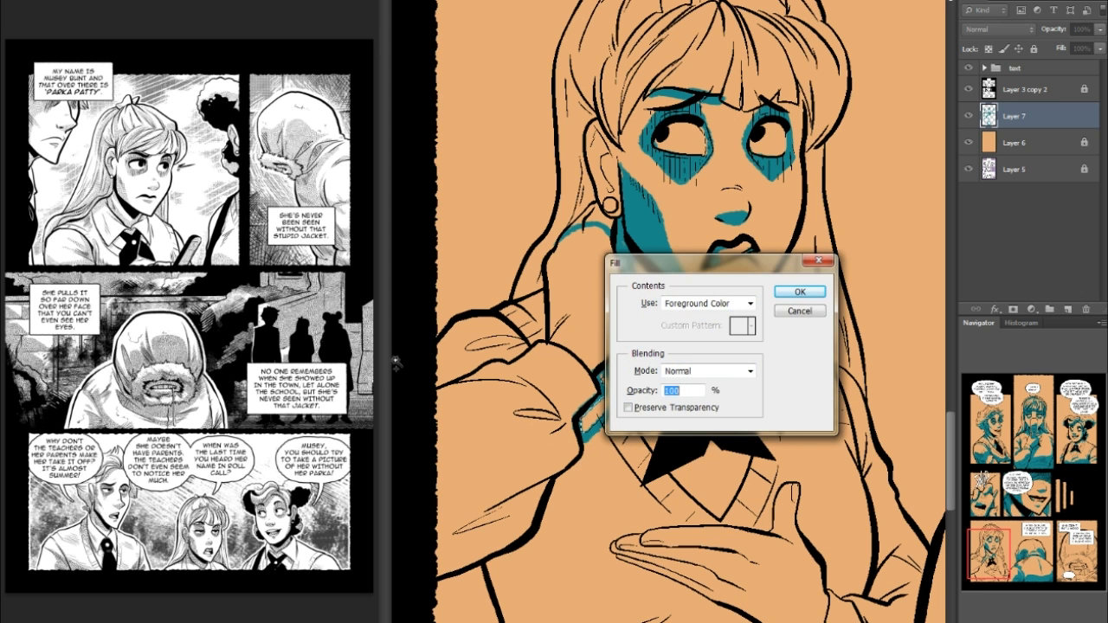
pyautogui.press('Return')
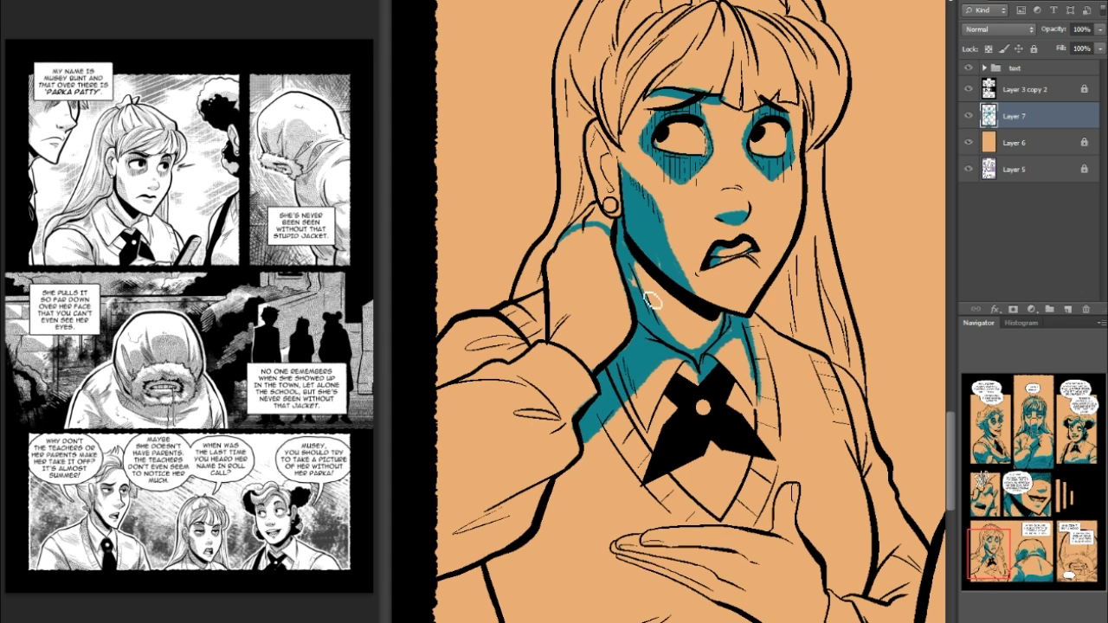
pyautogui.moveTo(642, 299); pyautogui.dragTo(637, 282)
# - Paint a teal shadow on the girl's vest from below the raised arm across the lower torso and beneath the open hand
pyautogui.moveTo(1007, 541); pyautogui.dragTo(1002, 545)
pyautogui.moveTo(635, 362)
pyautogui.mouseDown()
pyautogui.moveTo(642, 396)
pyautogui.moveTo(598, 453)
pyautogui.moveTo(619, 425)
pyautogui.mouseUp()
pyautogui.moveTo(599, 465)
pyautogui.mouseDown()
pyautogui.moveTo(578, 494)
pyautogui.moveTo(586, 586)
pyautogui.moveTo(596, 584)
pyautogui.moveTo(540, 499)
pyautogui.moveTo(581, 612)
pyautogui.moveTo(556, 502)
pyautogui.moveTo(571, 563)
pyautogui.mouseUp()
pyautogui.moveTo(593, 480)
pyautogui.mouseDown()
pyautogui.moveTo(578, 518)
pyautogui.moveTo(588, 565)
pyautogui.moveTo(698, 563)
pyautogui.moveTo(749, 537)
pyautogui.moveTo(658, 580)
pyautogui.moveTo(737, 532)
pyautogui.moveTo(630, 585)
pyautogui.moveTo(761, 534)
pyautogui.moveTo(614, 592)
pyautogui.moveTo(627, 617)
pyautogui.moveTo(652, 611)
pyautogui.moveTo(665, 585)
pyautogui.moveTo(697, 596)
pyautogui.moveTo(694, 579)
pyautogui.moveTo(749, 588)
pyautogui.mouseUp()
pyautogui.moveTo(996, 559); pyautogui.dragTo(1009, 559)
pyautogui.moveTo(517, 505)
pyautogui.mouseDown()
pyautogui.moveTo(622, 559)
pyautogui.moveTo(614, 552)
pyautogui.moveTo(675, 601)
pyautogui.mouseUp()
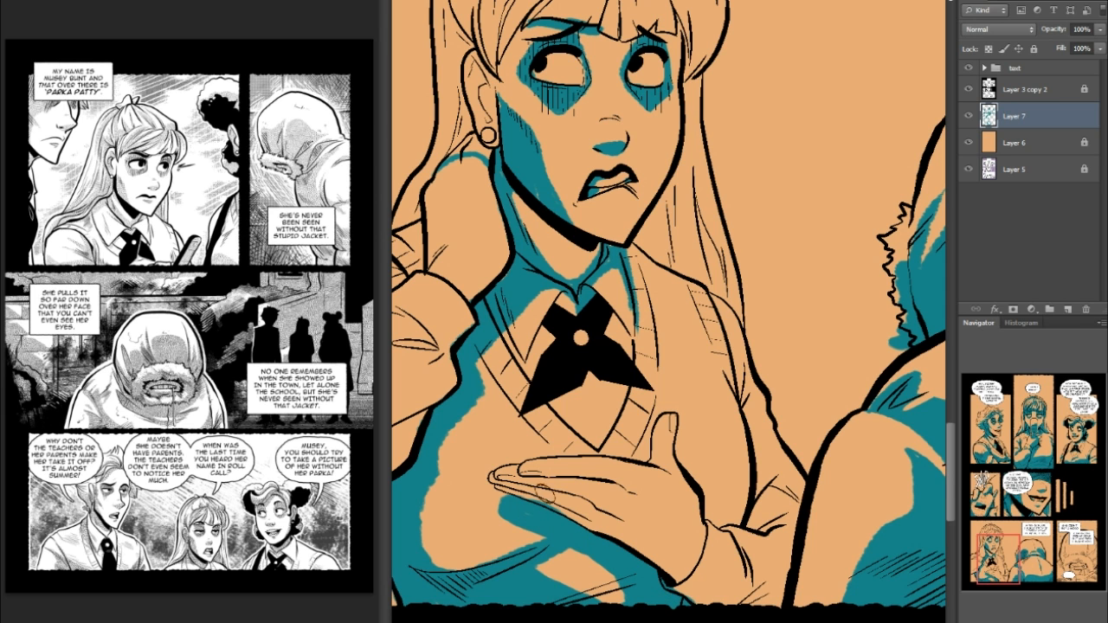
# - Shade the girl's open hand and cuff in teal, and add a shadow on the vest beside the wrist
pyautogui.moveTo(506, 487)
pyautogui.mouseDown()
pyautogui.moveTo(580, 484)
pyautogui.moveTo(692, 515)
pyautogui.mouseUp()
pyautogui.moveTo(696, 565)
pyautogui.mouseDown()
pyautogui.moveTo(732, 579)
pyautogui.moveTo(755, 554)
pyautogui.moveTo(777, 557)
pyautogui.moveTo(766, 596)
pyautogui.moveTo(757, 576)
pyautogui.moveTo(720, 613)
pyautogui.moveTo(686, 617)
pyautogui.moveTo(647, 550)
pyautogui.moveTo(499, 458)
pyautogui.moveTo(549, 501)
pyautogui.moveTo(533, 501)
pyautogui.moveTo(558, 511)
pyautogui.moveTo(647, 507)
pyautogui.moveTo(676, 553)
pyautogui.moveTo(678, 493)
pyautogui.moveTo(581, 339)
pyautogui.moveTo(663, 474)
pyautogui.mouseUp()
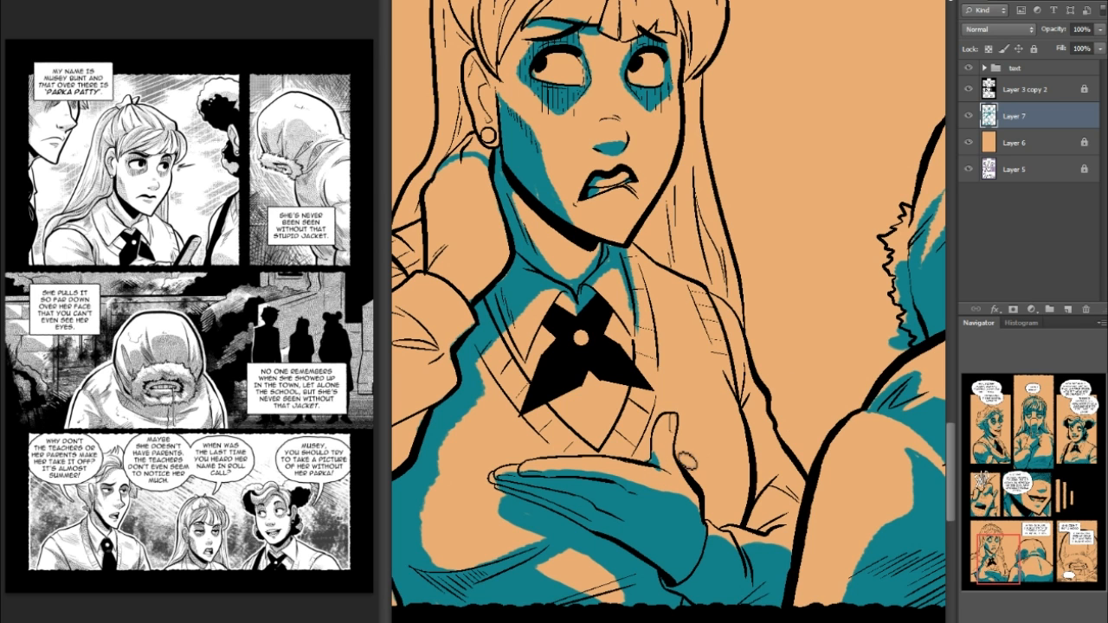
pyautogui.moveTo(712, 508)
pyautogui.mouseDown()
pyautogui.moveTo(744, 500)
pyautogui.moveTo(727, 506)
pyautogui.moveTo(718, 531)
pyautogui.mouseUp()
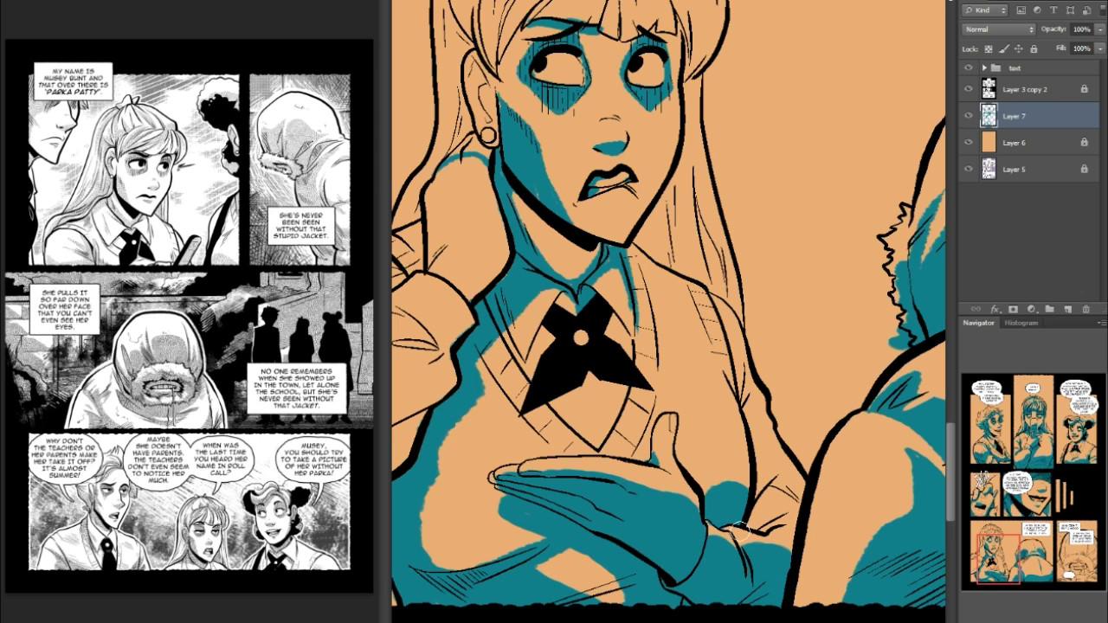
# - Shade the girl's ear and the hair behind it in teal, extending the shadow down to the raised hand
pyautogui.moveTo(1008, 525); pyautogui.dragTo(985, 539)
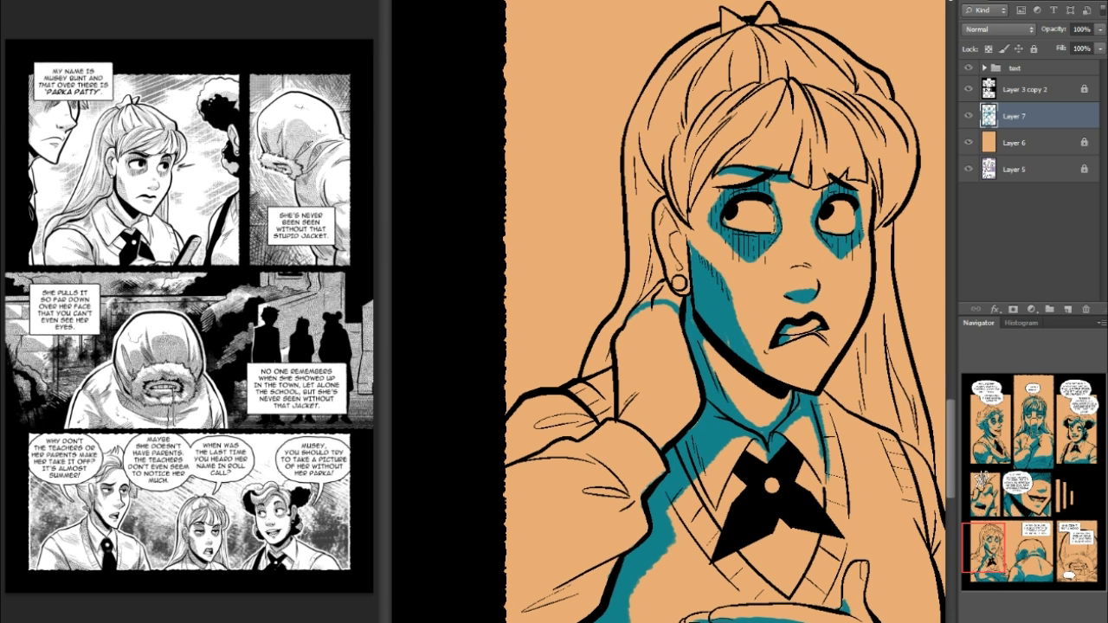
pyautogui.moveTo(674, 229)
pyautogui.mouseDown()
pyautogui.moveTo(665, 213)
pyautogui.moveTo(680, 290)
pyautogui.moveTo(692, 283)
pyautogui.mouseUp()
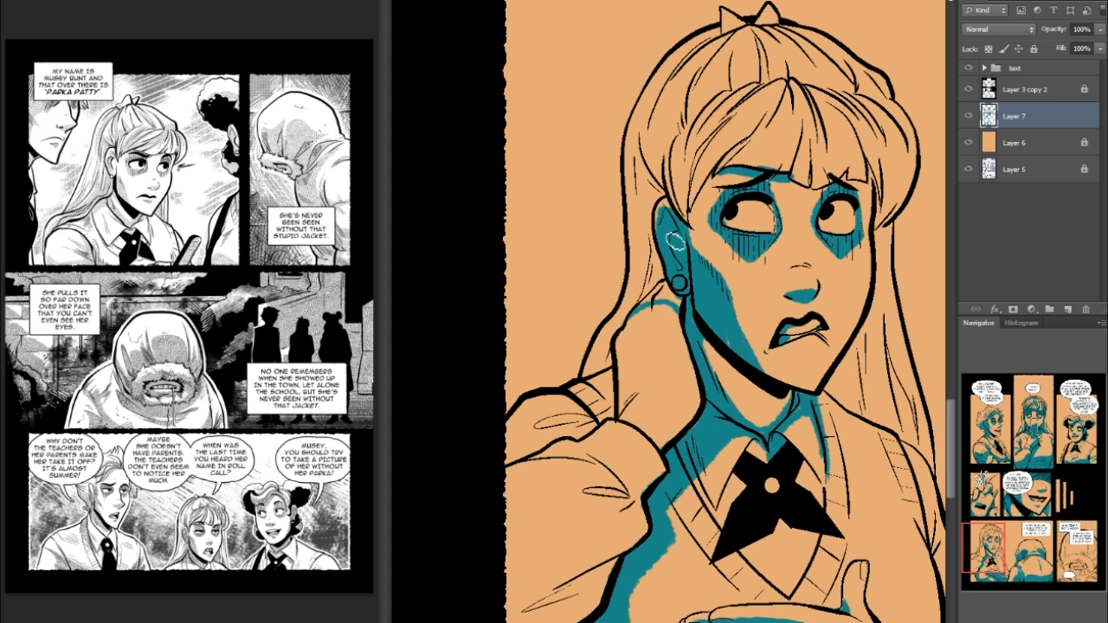
pyautogui.moveTo(667, 325)
pyautogui.mouseDown()
pyautogui.moveTo(656, 299)
pyautogui.moveTo(645, 303)
pyautogui.moveTo(675, 301)
pyautogui.mouseUp()
pyautogui.moveTo(651, 189)
pyautogui.mouseDown()
pyautogui.moveTo(640, 148)
pyautogui.moveTo(645, 275)
pyautogui.moveTo(649, 260)
pyautogui.moveTo(659, 280)
pyautogui.moveTo(647, 170)
pyautogui.moveTo(666, 202)
pyautogui.moveTo(652, 230)
pyautogui.mouseUp()
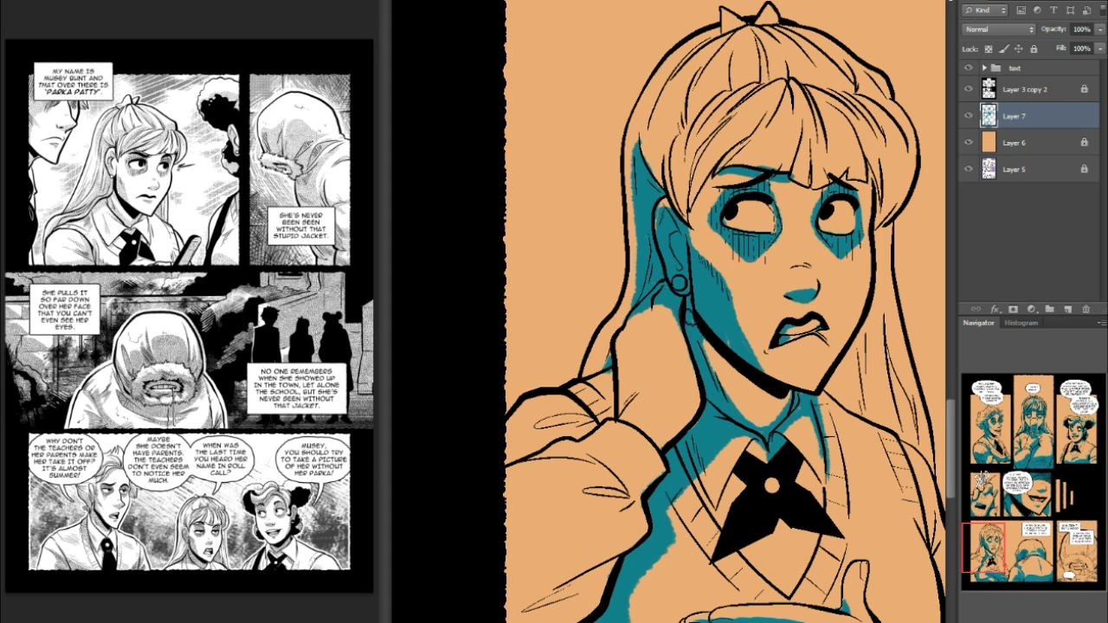
# - Shade the folds on the girl's shoulder and the upper sleeve of her raised arm with tapered teal strokes
pyautogui.moveTo(628, 414)
pyautogui.mouseDown()
pyautogui.moveTo(627, 389)
pyautogui.moveTo(621, 411)
pyautogui.mouseUp()
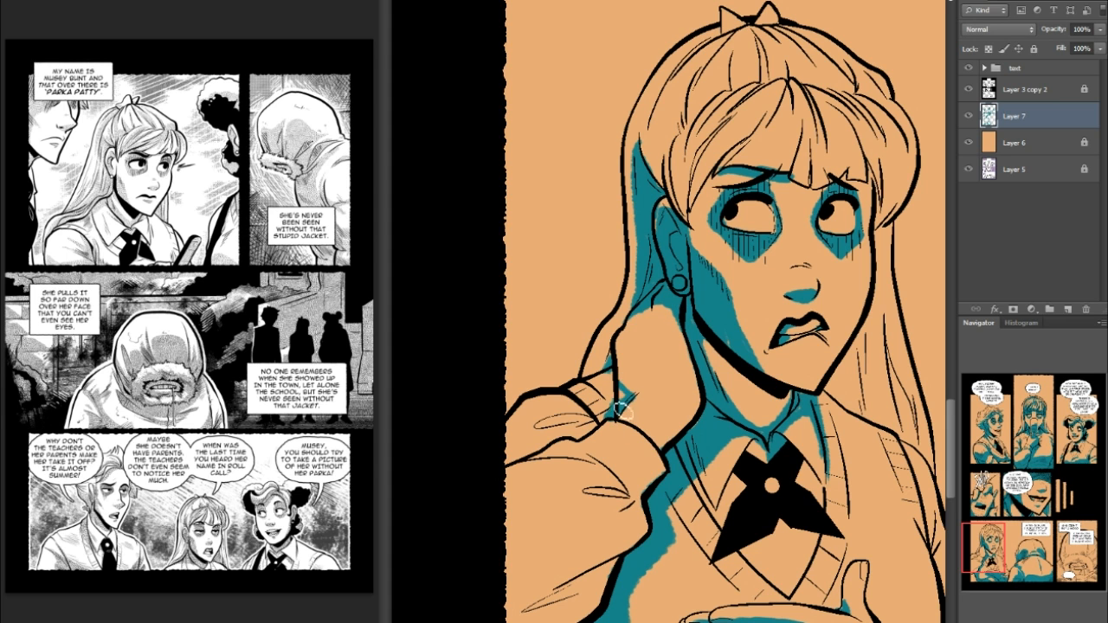
pyautogui.moveTo(609, 367)
pyautogui.mouseDown()
pyautogui.moveTo(611, 423)
pyautogui.moveTo(592, 413)
pyautogui.moveTo(605, 410)
pyautogui.moveTo(598, 427)
pyautogui.moveTo(571, 403)
pyautogui.moveTo(548, 429)
pyautogui.moveTo(602, 430)
pyautogui.moveTo(580, 424)
pyautogui.mouseUp()
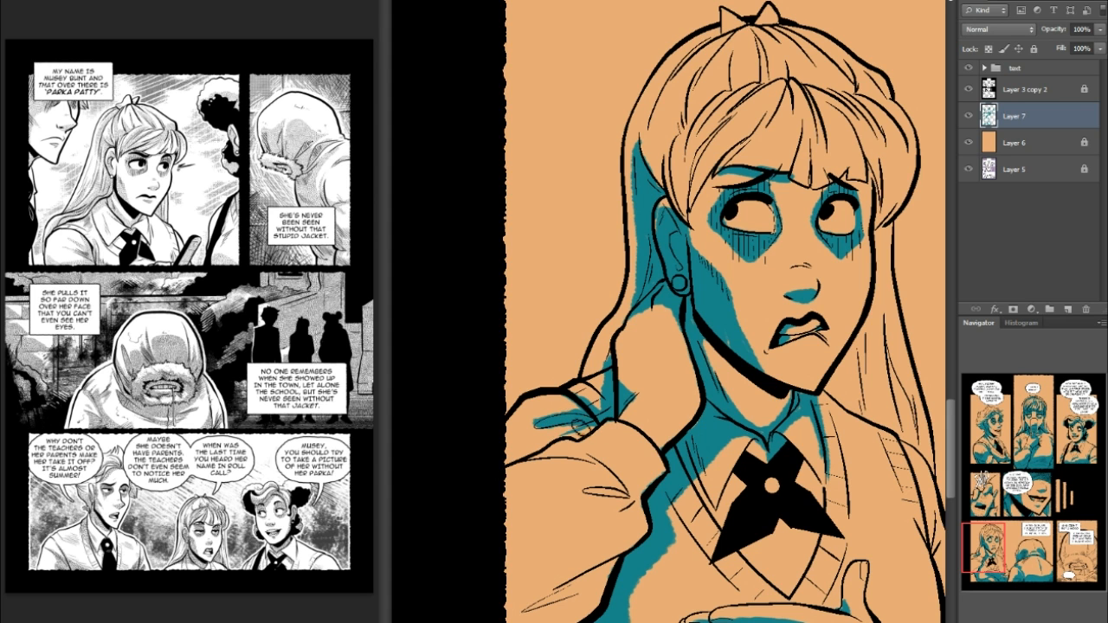
pyautogui.moveTo(1000, 561); pyautogui.dragTo(1003, 567)
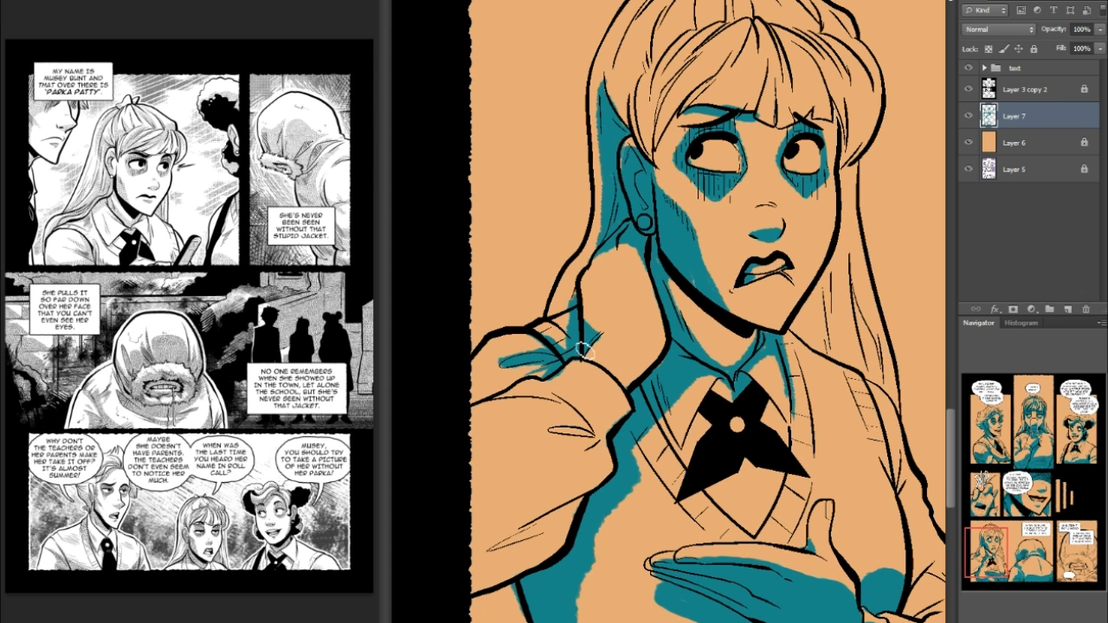
pyautogui.moveTo(556, 397)
pyautogui.mouseDown()
pyautogui.moveTo(595, 440)
pyautogui.moveTo(564, 400)
pyautogui.moveTo(597, 427)
pyautogui.moveTo(611, 400)
pyautogui.moveTo(627, 418)
pyautogui.moveTo(610, 446)
pyautogui.moveTo(611, 406)
pyautogui.mouseUp()
pyautogui.moveTo(566, 439); pyautogui.dragTo(620, 446)
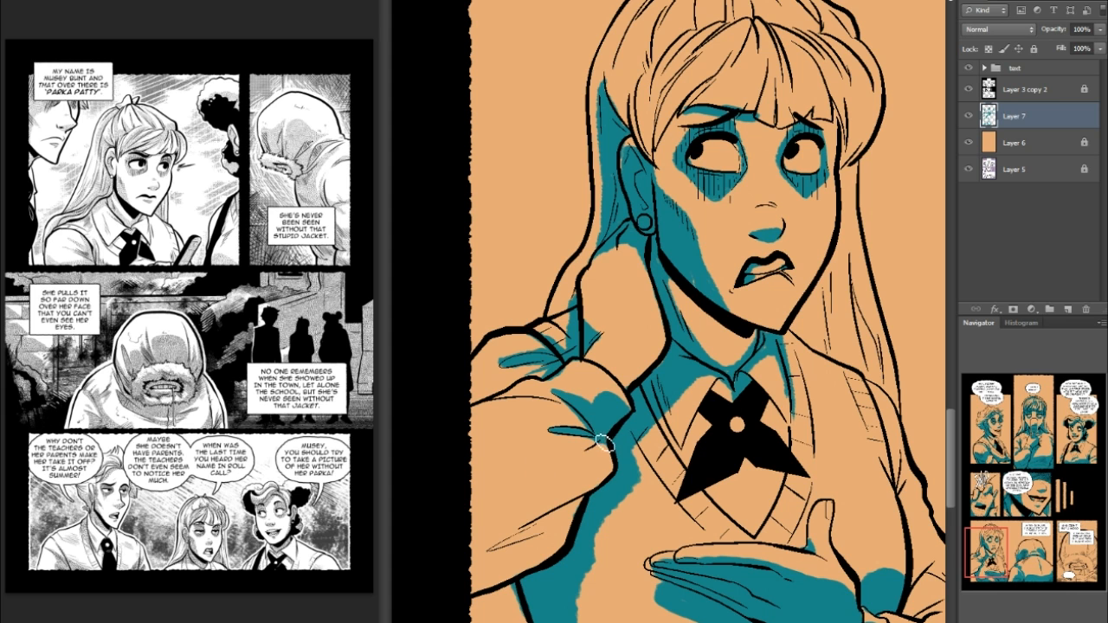
# - Fill the underside of the girl's raised forearm sleeve with a teal shadow running from the elbow to the panel edge
pyautogui.moveTo(604, 439); pyautogui.dragTo(516, 489)
pyautogui.hotkey('ctrl', 'z')
pyautogui.moveTo(599, 463); pyautogui.dragTo(487, 536)
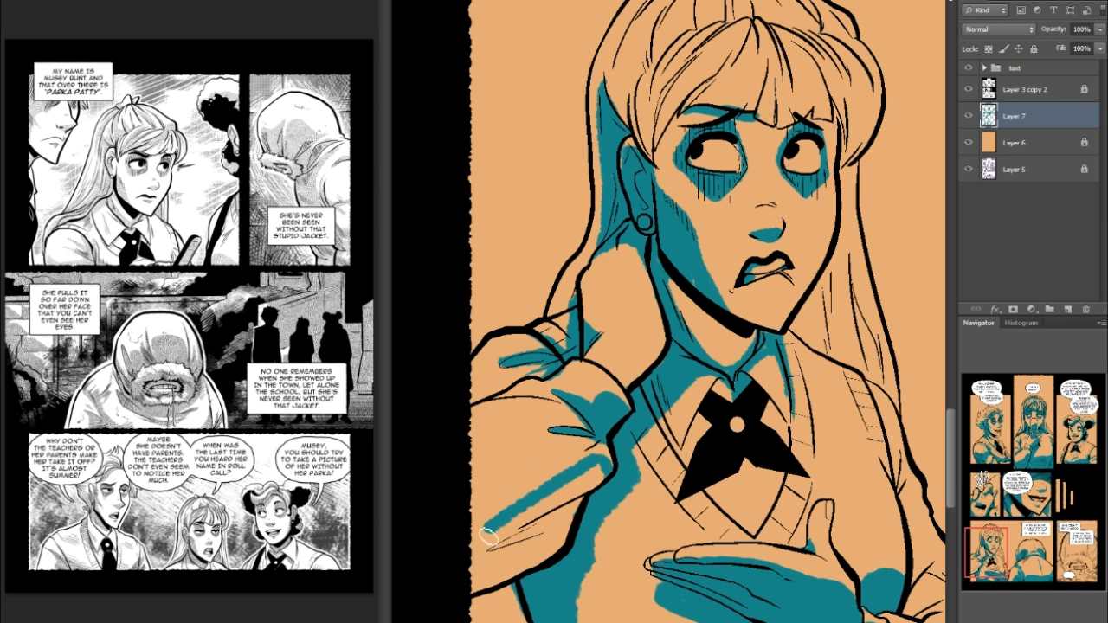
pyautogui.moveTo(591, 495)
pyautogui.mouseDown()
pyautogui.moveTo(508, 524)
pyautogui.moveTo(478, 554)
pyautogui.mouseUp()
pyautogui.moveTo(571, 514)
pyautogui.mouseDown()
pyautogui.moveTo(456, 578)
pyautogui.moveTo(446, 602)
pyautogui.moveTo(478, 578)
pyautogui.mouseUp()
pyautogui.moveTo(555, 551)
pyautogui.mouseDown()
pyautogui.moveTo(472, 590)
pyautogui.moveTo(477, 573)
pyautogui.mouseUp()
pyautogui.moveTo(593, 480)
pyautogui.mouseDown()
pyautogui.moveTo(540, 511)
pyautogui.moveTo(606, 468)
pyautogui.mouseUp()
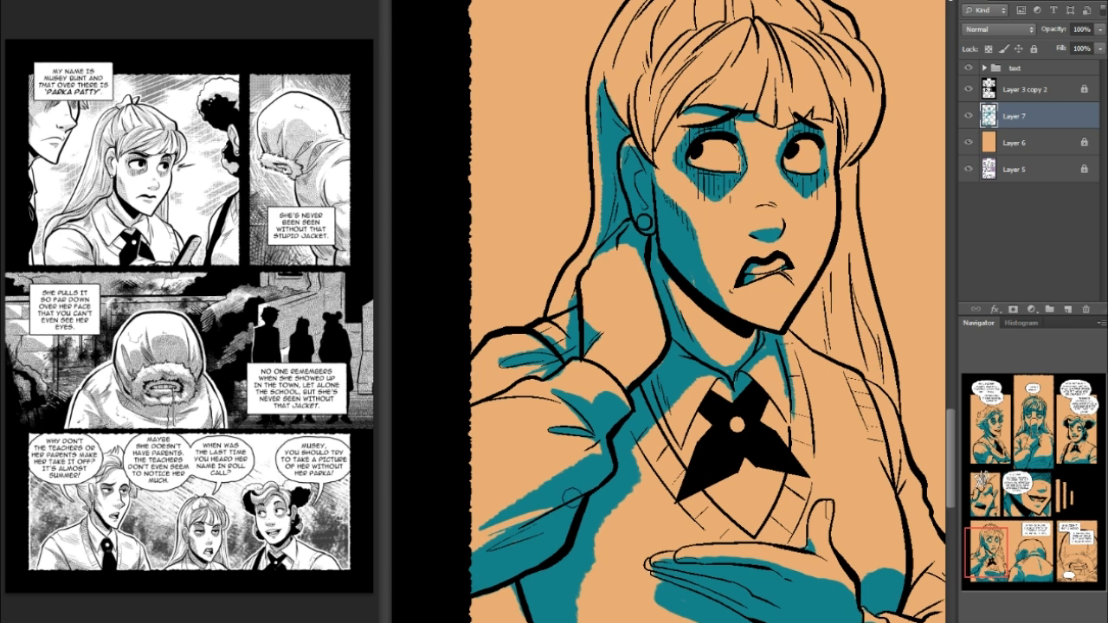
# - Carve light gaps into the teal shadows on the raised forearm sleeve and in the hair behind the ear
pyautogui.moveTo(530, 513); pyautogui.dragTo(581, 490)
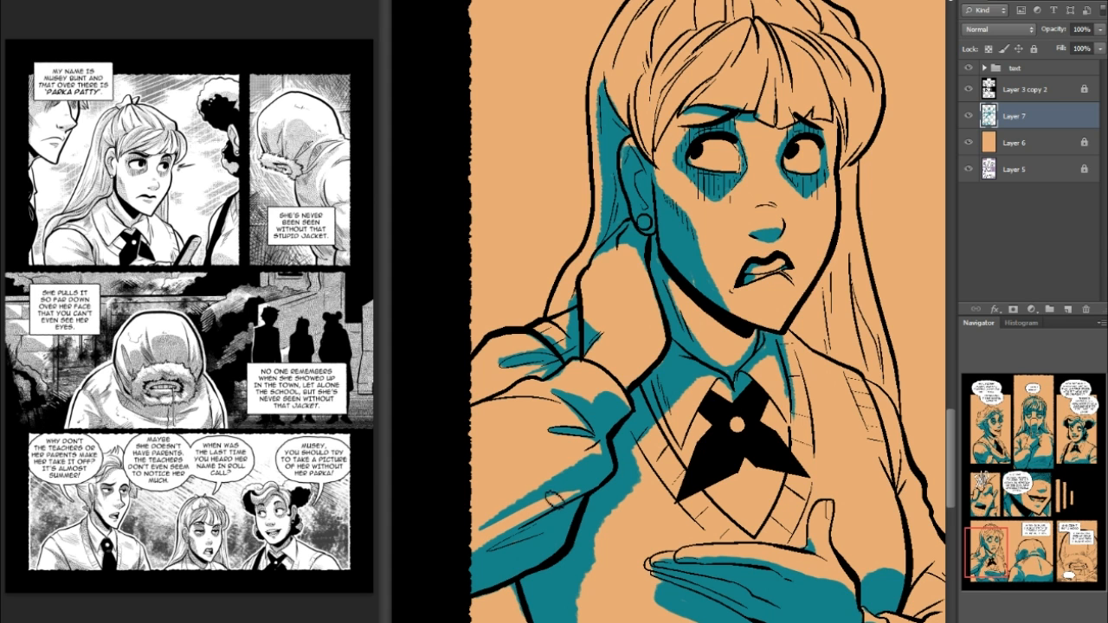
pyautogui.moveTo(547, 501); pyautogui.dragTo(564, 501)
pyautogui.moveTo(533, 509); pyautogui.dragTo(578, 496)
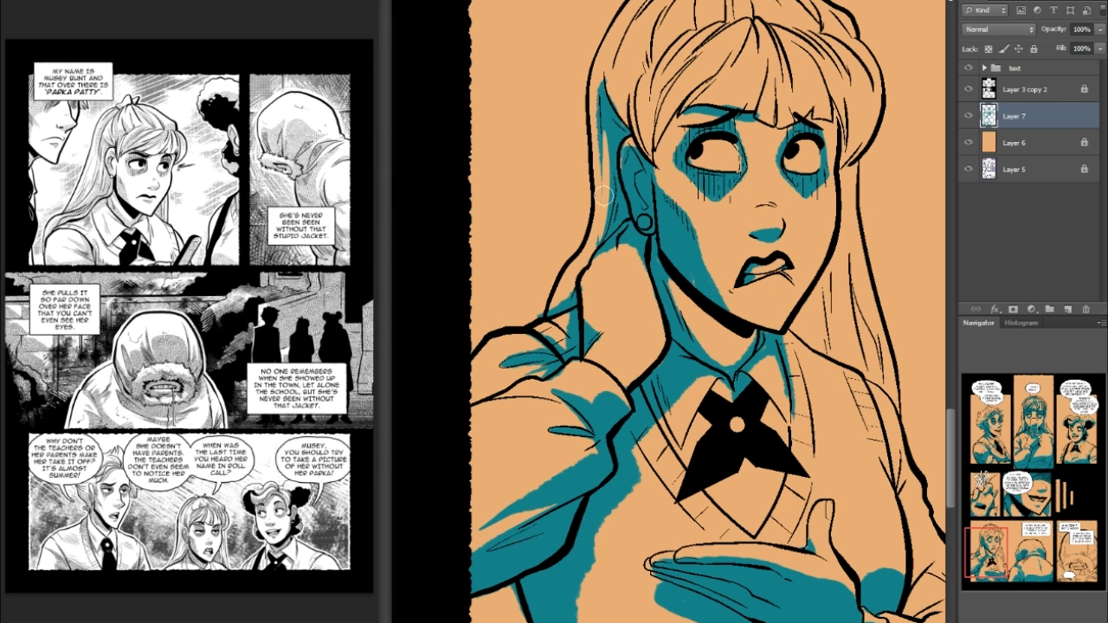
pyautogui.moveTo(611, 157); pyautogui.dragTo(607, 230)
pyautogui.moveTo(605, 133); pyautogui.dragTo(603, 208)
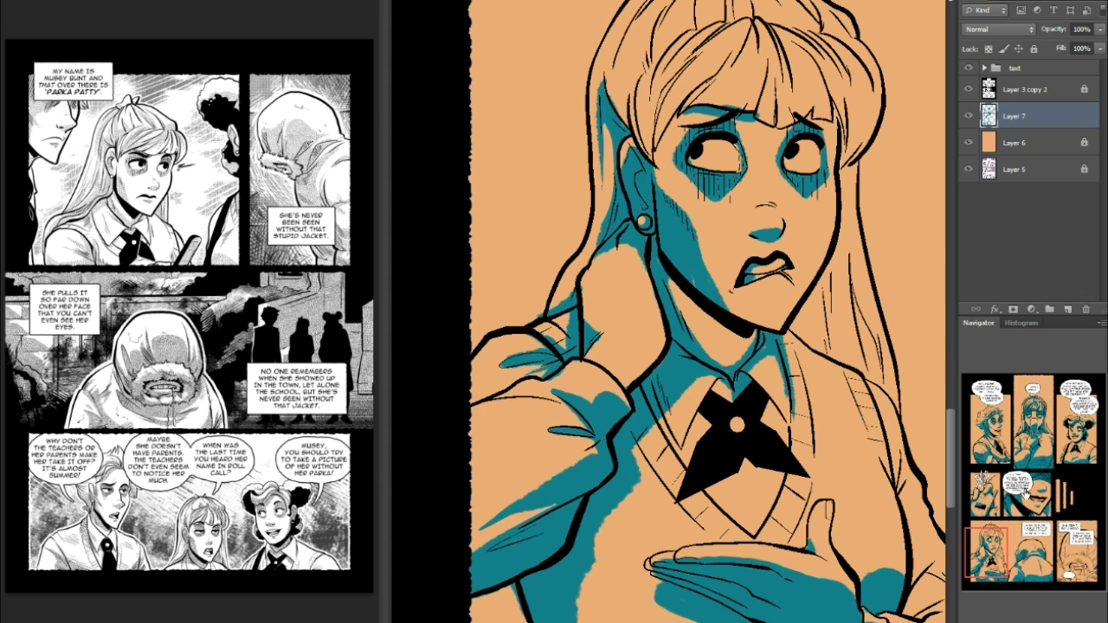
# - Add teal shadows around the girl's tie and collar, at the far armhole of the vest, and along the far sleeve
pyautogui.moveTo(996, 532); pyautogui.dragTo(1002, 543)
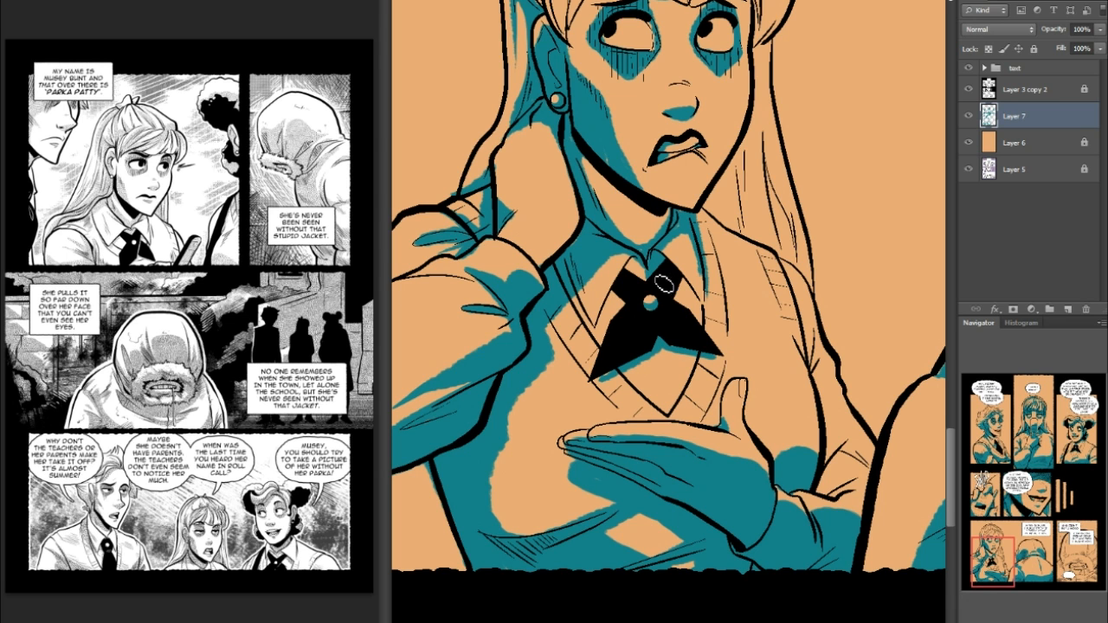
pyautogui.moveTo(604, 321)
pyautogui.mouseDown()
pyautogui.moveTo(639, 268)
pyautogui.moveTo(614, 313)
pyautogui.mouseUp()
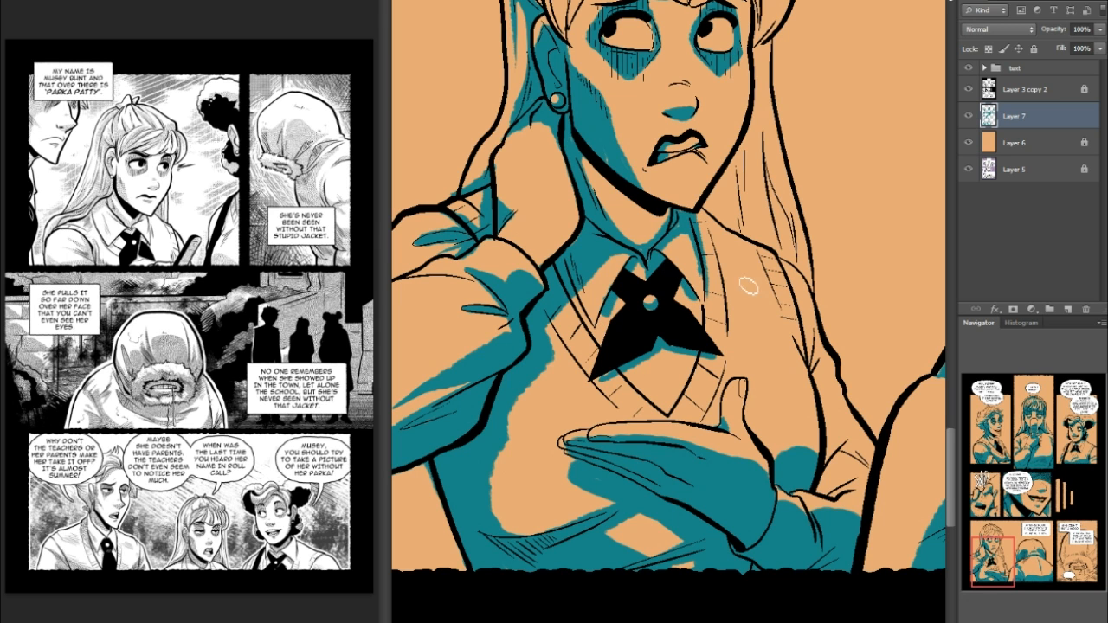
pyautogui.moveTo(796, 342)
pyautogui.mouseDown()
pyautogui.moveTo(825, 344)
pyautogui.moveTo(824, 296)
pyautogui.mouseUp()
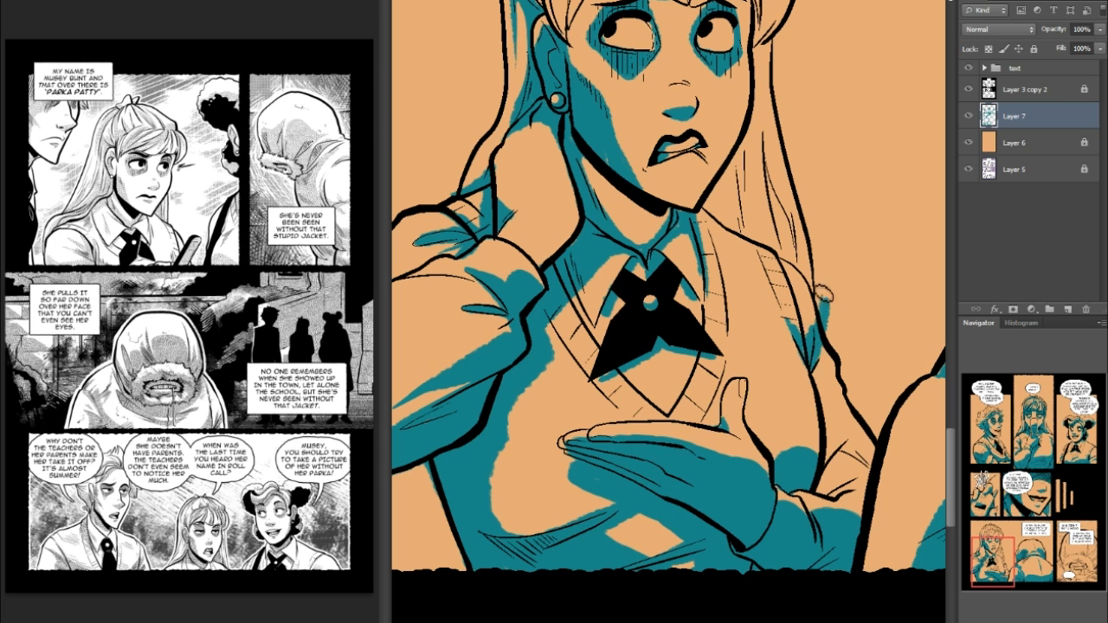
pyautogui.moveTo(826, 430)
pyautogui.mouseDown()
pyautogui.moveTo(818, 369)
pyautogui.moveTo(826, 479)
pyautogui.moveTo(839, 457)
pyautogui.moveTo(863, 473)
pyautogui.moveTo(839, 481)
pyautogui.moveTo(847, 474)
pyautogui.mouseUp()
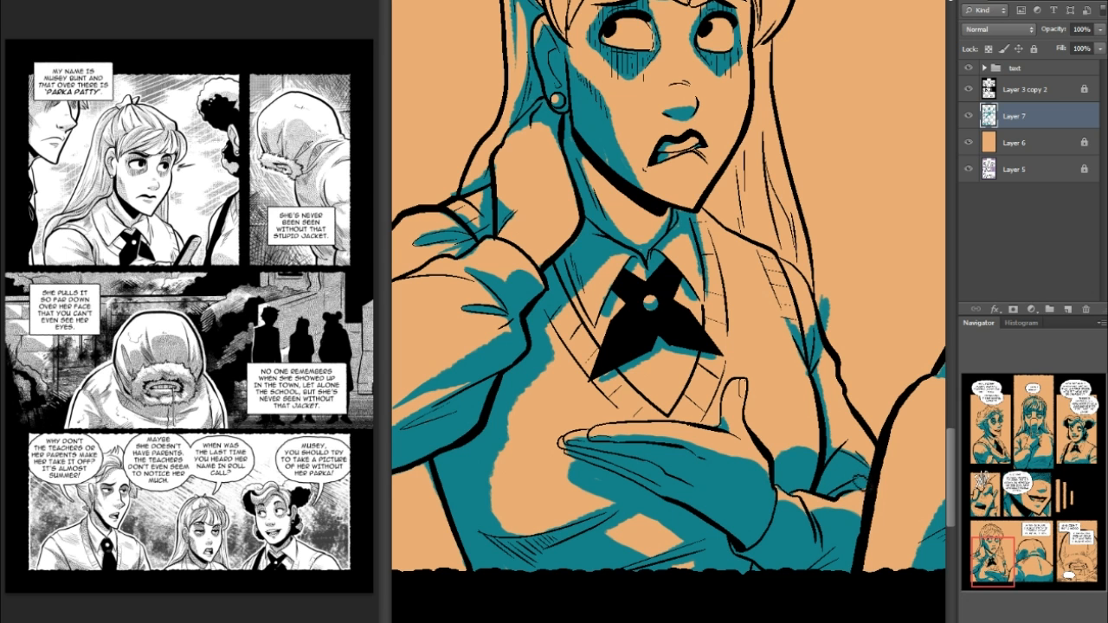
# - Shade the long hair hanging beside the girl's far cheek and neck in teal
pyautogui.moveTo(1004, 555); pyautogui.dragTo(1004, 533)
pyautogui.moveTo(744, 321); pyautogui.dragTo(746, 437)
pyautogui.moveTo(753, 519)
pyautogui.mouseDown()
pyautogui.moveTo(748, 435)
pyautogui.moveTo(769, 489)
pyautogui.moveTo(768, 539)
pyautogui.moveTo(693, 491)
pyautogui.moveTo(740, 415)
pyautogui.moveTo(744, 336)
pyautogui.mouseUp()
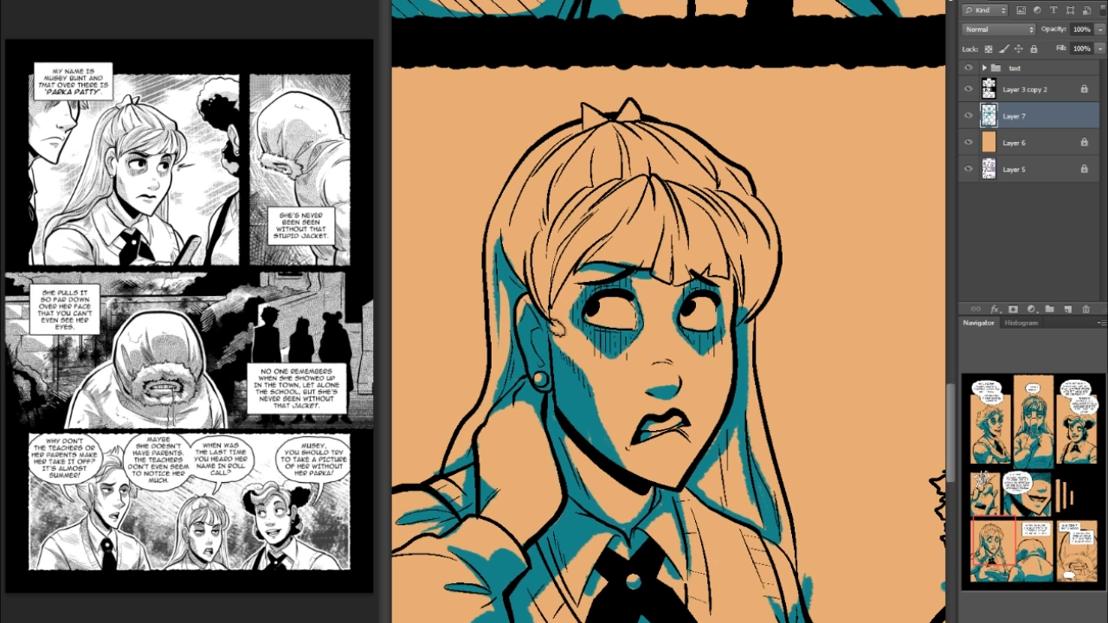
# - Paint teal strand shadows in the hair above the ear and along the near side of the bangs up to the parting
pyautogui.moveTo(558, 321); pyautogui.dragTo(597, 275)
pyautogui.moveTo(552, 303)
pyautogui.mouseDown()
pyautogui.moveTo(647, 195)
pyautogui.moveTo(627, 224)
pyautogui.moveTo(600, 225)
pyautogui.moveTo(624, 193)
pyautogui.moveTo(563, 278)
pyautogui.mouseUp()
pyautogui.hotkey('ctrl', 'z')
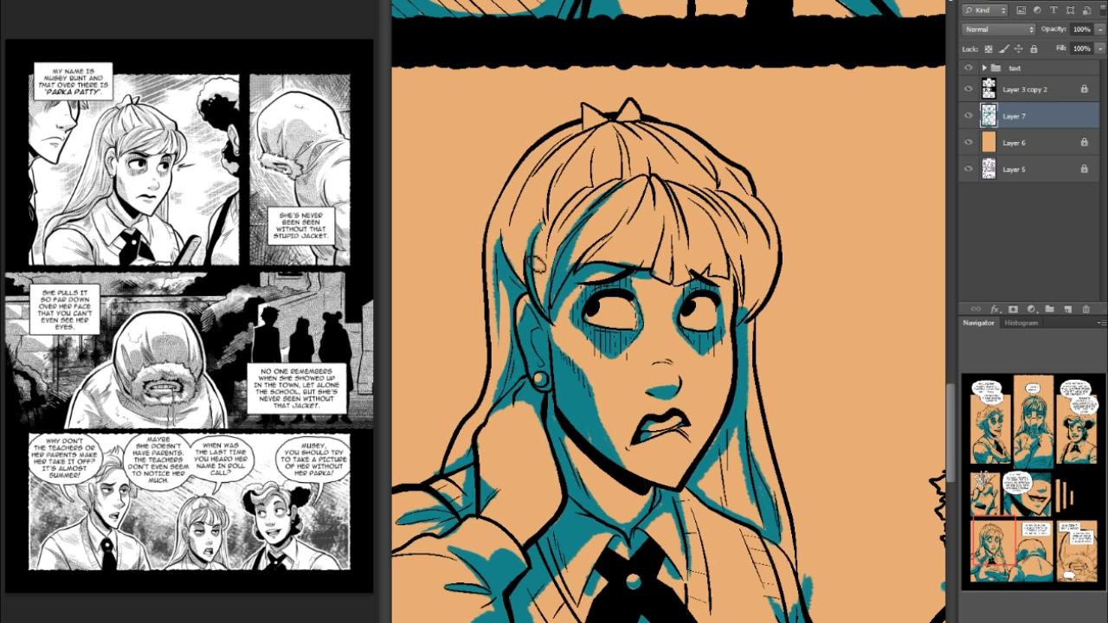
pyautogui.moveTo(573, 282)
pyautogui.mouseDown()
pyautogui.moveTo(660, 187)
pyautogui.moveTo(668, 149)
pyautogui.mouseUp()
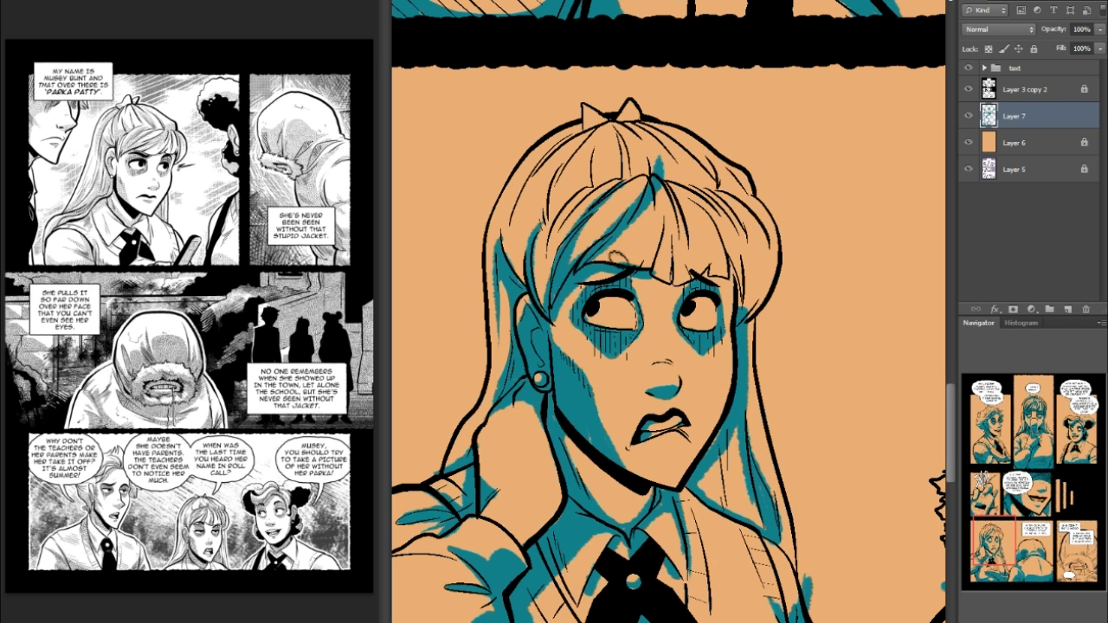
pyautogui.moveTo(609, 263); pyautogui.dragTo(702, 268)
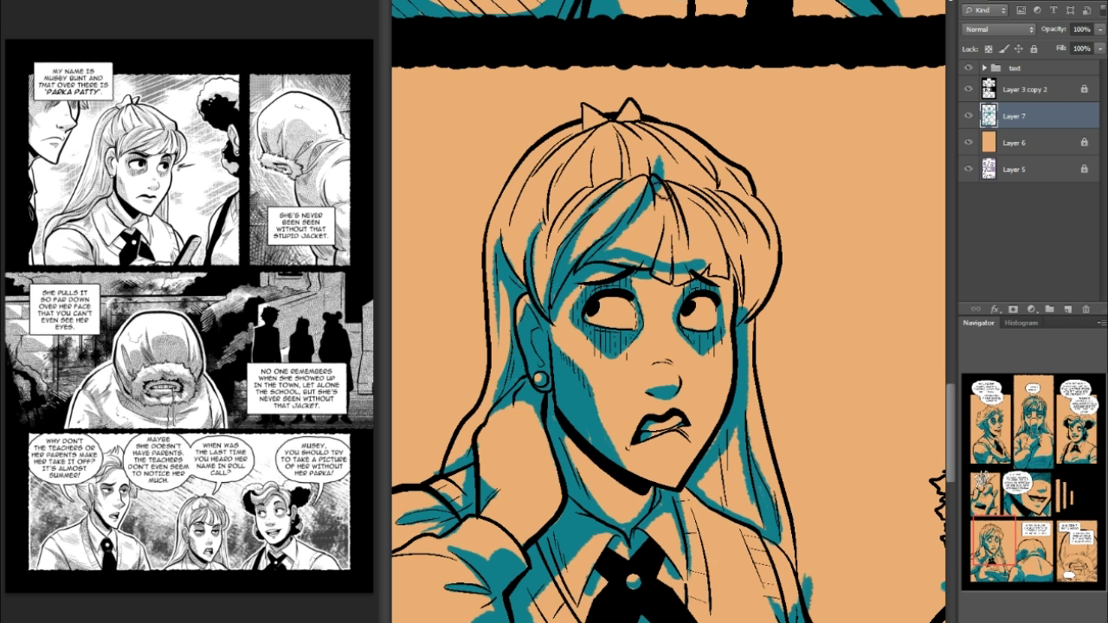
pyautogui.hotkey('ctrl', 'z')
# - Paint teal strand shadows through the middle and far side of the bangs, down the outer curve of the hair
pyautogui.moveTo(663, 192); pyautogui.dragTo(658, 263)
pyautogui.moveTo(660, 190)
pyautogui.mouseDown()
pyautogui.moveTo(669, 275)
pyautogui.moveTo(689, 214)
pyautogui.moveTo(706, 267)
pyautogui.moveTo(689, 266)
pyautogui.mouseUp()
pyautogui.hotkey('ctrl', 'z')
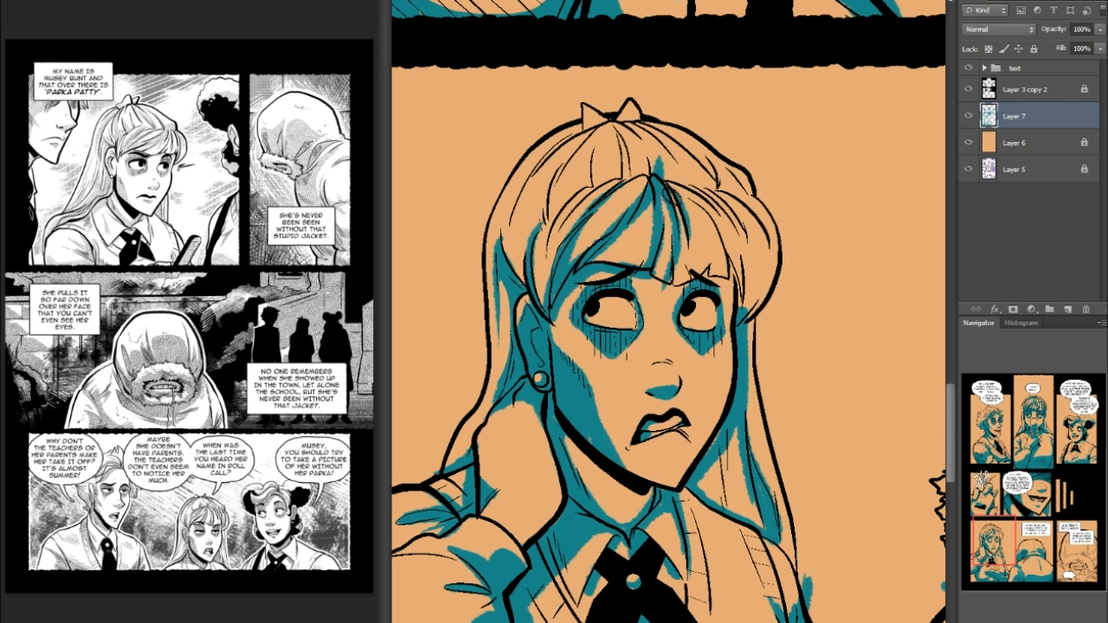
pyautogui.moveTo(672, 187); pyautogui.dragTo(732, 247)
pyautogui.moveTo(696, 196)
pyautogui.mouseDown()
pyautogui.moveTo(750, 245)
pyautogui.moveTo(756, 284)
pyautogui.mouseUp()
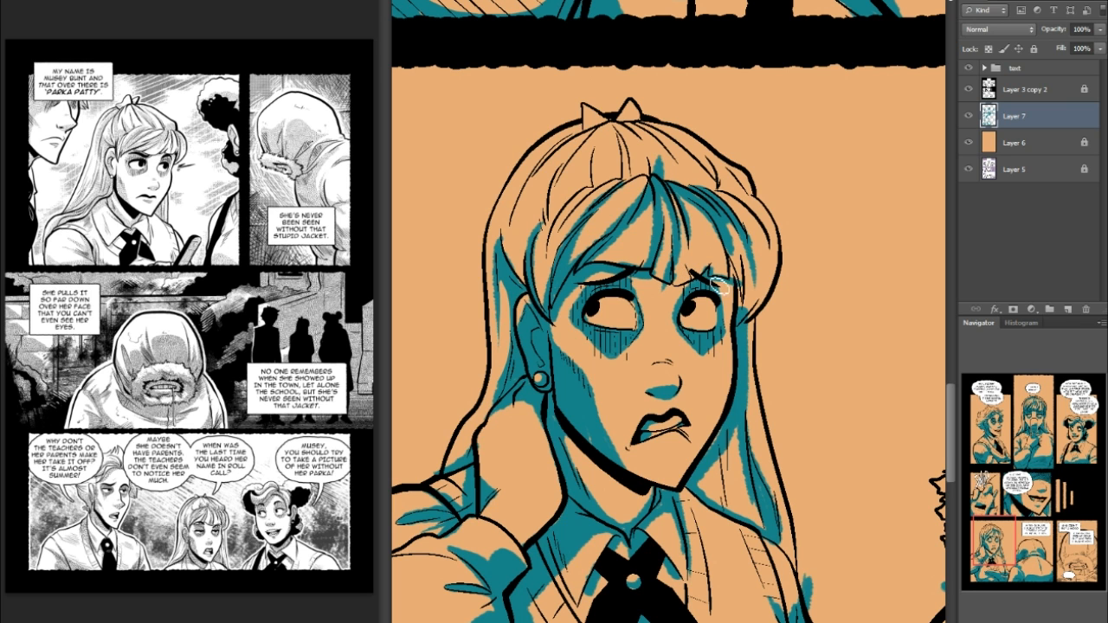
pyautogui.moveTo(770, 268); pyautogui.dragTo(749, 297)
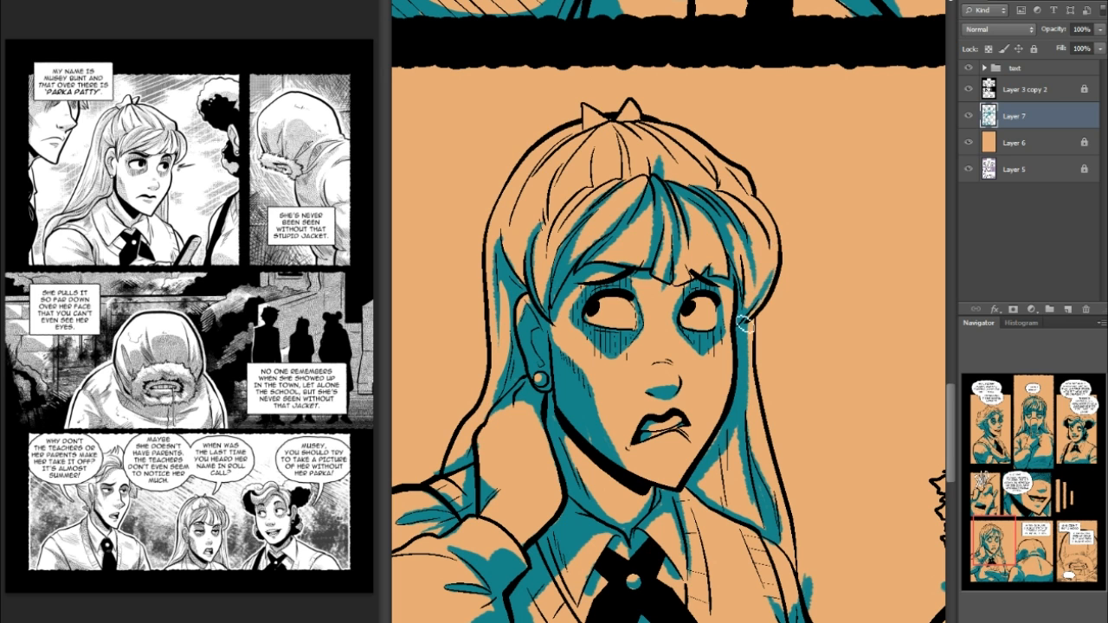
pyautogui.moveTo(780, 246); pyautogui.dragTo(758, 297)
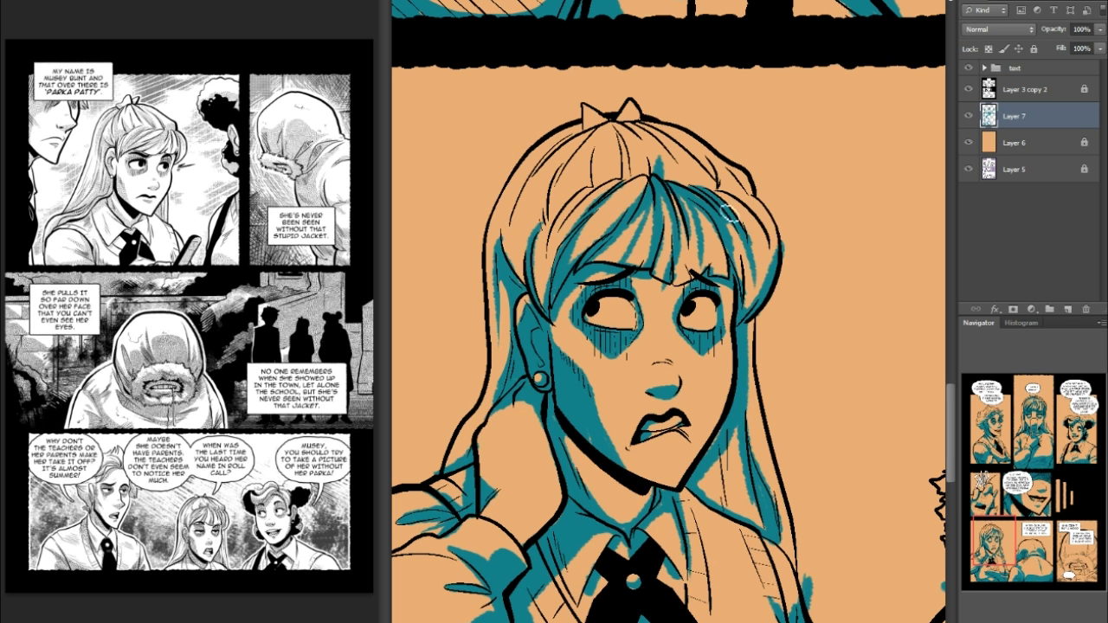
# - Extend the teal shadow in the long hair beside the far cheek and break it up with a thin light streak
pyautogui.moveTo(741, 501)
pyautogui.mouseDown()
pyautogui.moveTo(703, 500)
pyautogui.moveTo(746, 458)
pyautogui.moveTo(736, 440)
pyautogui.mouseUp()
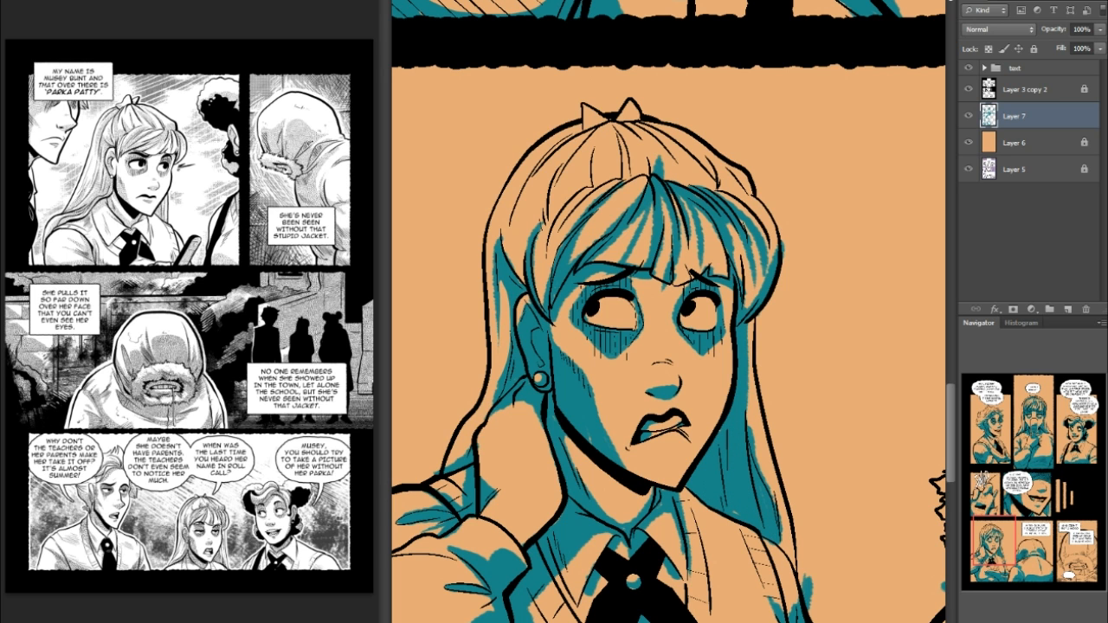
pyautogui.moveTo(759, 419); pyautogui.dragTo(758, 427)
pyautogui.moveTo(745, 347); pyautogui.dragTo(742, 519)
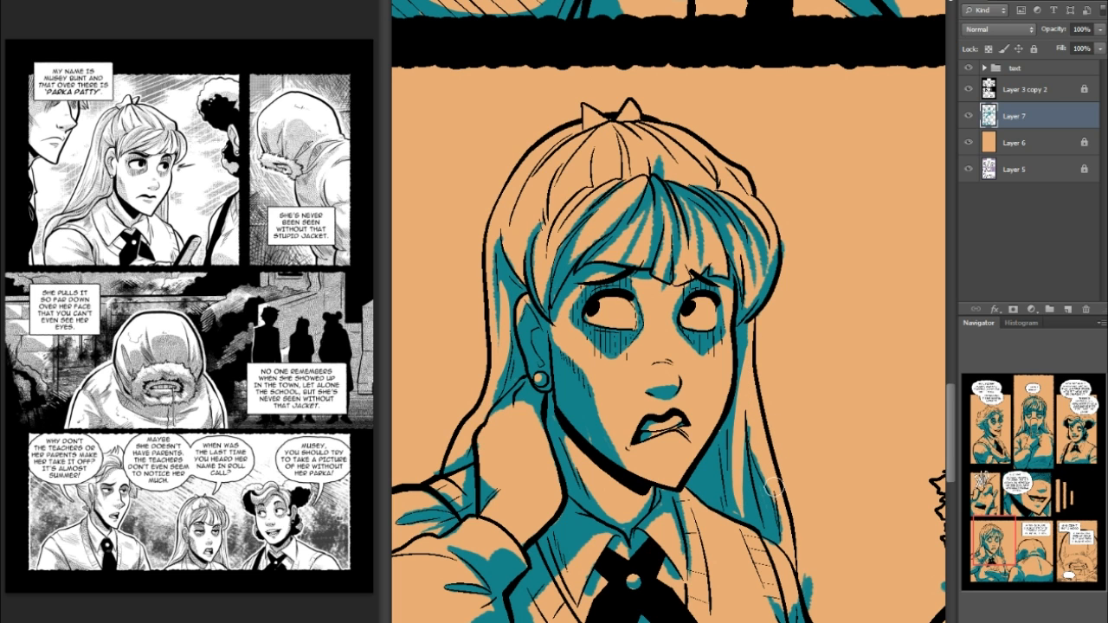
pyautogui.hotkey('ctrl', 'z')
pyautogui.moveTo(750, 353); pyautogui.dragTo(745, 514)
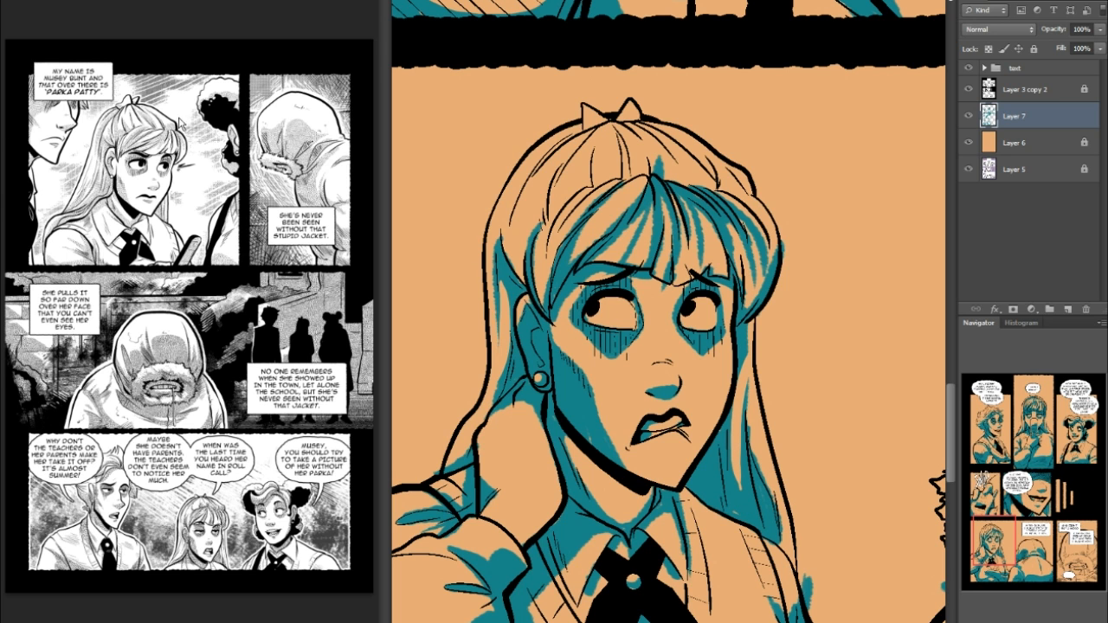
pyautogui.moveTo(742, 446); pyautogui.dragTo(741, 505)
# - Shade the crown of the girl's hair along the headband in teal, including the strands above it and the bow
pyautogui.moveTo(1005, 528); pyautogui.dragTo(1004, 517)
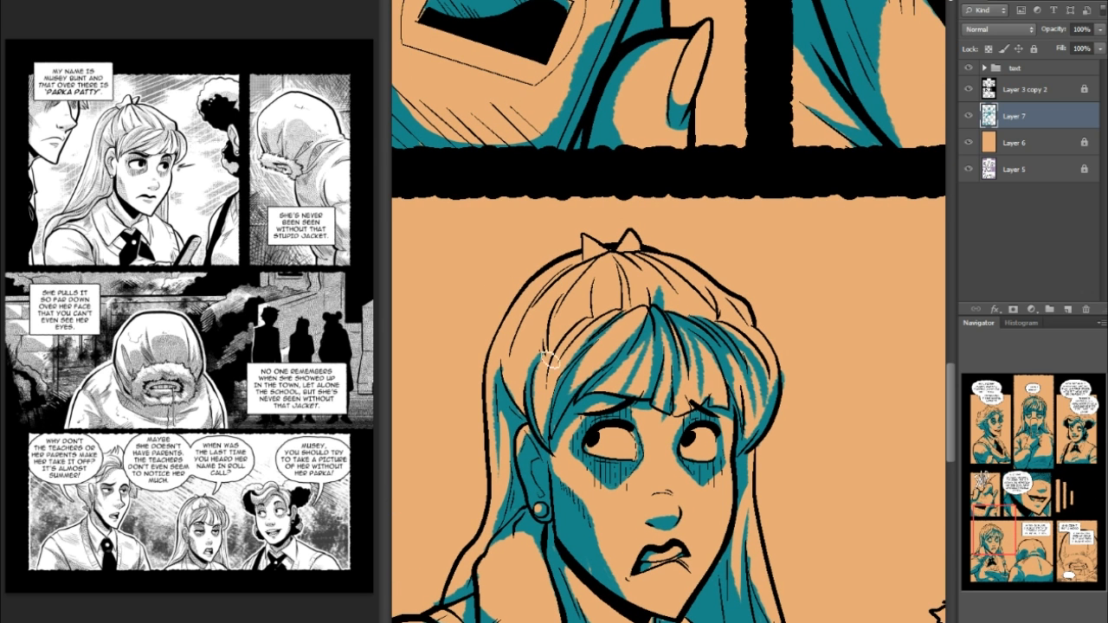
pyautogui.moveTo(553, 343)
pyautogui.mouseDown()
pyautogui.moveTo(563, 318)
pyautogui.moveTo(587, 319)
pyautogui.moveTo(556, 353)
pyautogui.moveTo(614, 297)
pyautogui.moveTo(596, 314)
pyautogui.moveTo(622, 308)
pyautogui.moveTo(624, 271)
pyautogui.moveTo(629, 314)
pyautogui.moveTo(636, 278)
pyautogui.moveTo(643, 313)
pyautogui.moveTo(695, 293)
pyautogui.moveTo(667, 307)
pyautogui.moveTo(715, 323)
pyautogui.mouseUp()
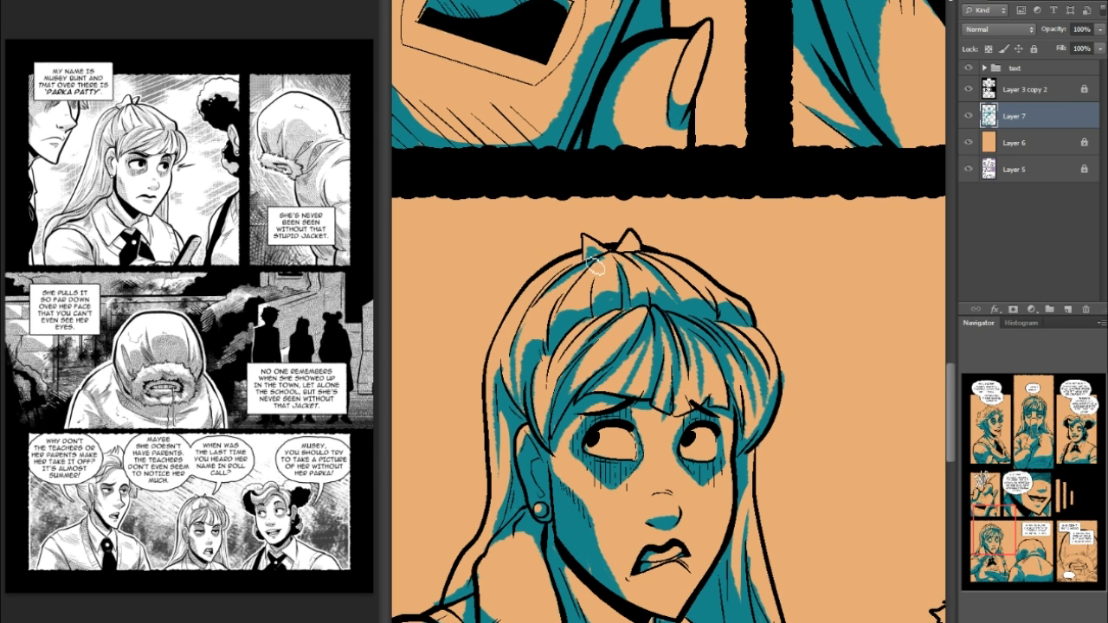
pyautogui.moveTo(606, 263); pyautogui.dragTo(595, 295)
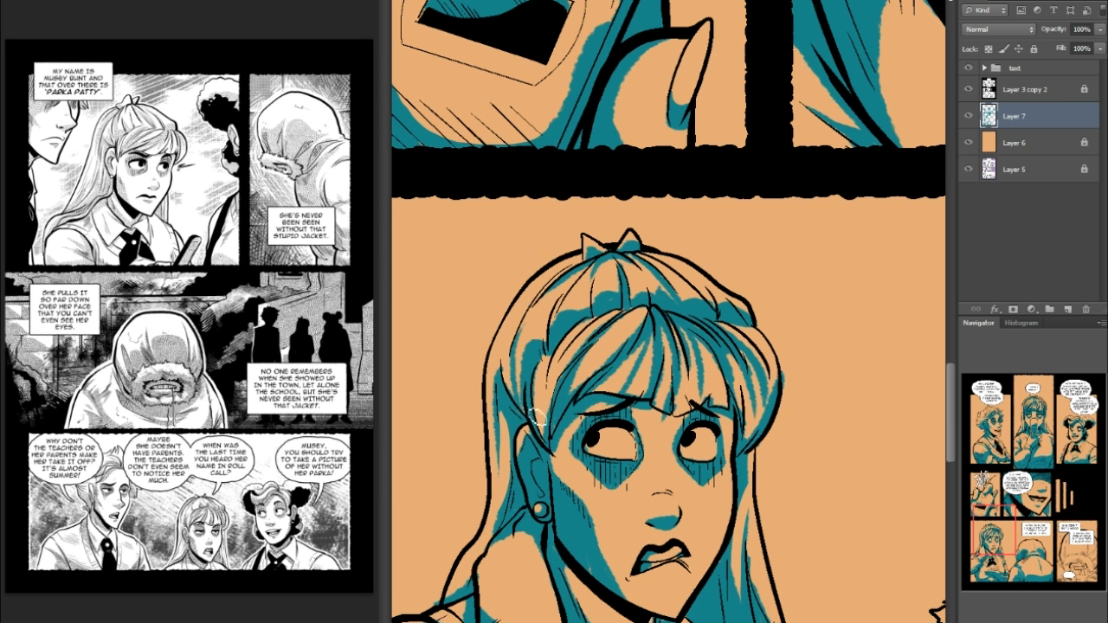
# - Fill the hooded figure's fur trim, mouth area and lower jacket in the last panel with teal, leaving a light upper fur rim
pyautogui.moveTo(1011, 513); pyautogui.dragTo(1082, 557)
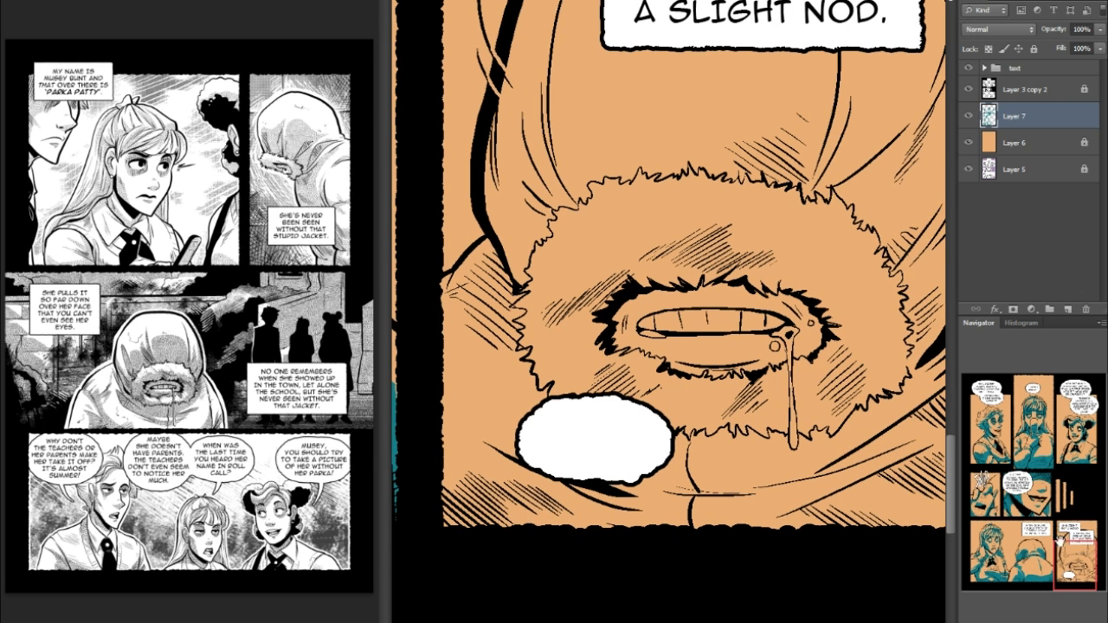
pyautogui.moveTo(439, 522)
pyautogui.mouseDown()
pyautogui.moveTo(463, 489)
pyautogui.moveTo(502, 338)
pyautogui.moveTo(450, 385)
pyautogui.moveTo(580, 276)
pyautogui.mouseUp()
pyautogui.moveTo(599, 226)
pyautogui.mouseDown()
pyautogui.moveTo(736, 212)
pyautogui.moveTo(900, 338)
pyautogui.moveTo(835, 450)
pyautogui.moveTo(926, 450)
pyautogui.mouseUp()
pyautogui.moveTo(1081, 574); pyautogui.dragTo(1082, 574)
pyautogui.moveTo(662, 283)
pyautogui.mouseDown()
pyautogui.moveTo(495, 465)
pyautogui.moveTo(536, 514)
pyautogui.moveTo(752, 381)
pyautogui.moveTo(697, 285)
pyautogui.mouseUp()
pyautogui.moveTo(653, 359)
pyautogui.mouseDown()
pyautogui.moveTo(592, 398)
pyautogui.moveTo(677, 377)
pyautogui.mouseUp()
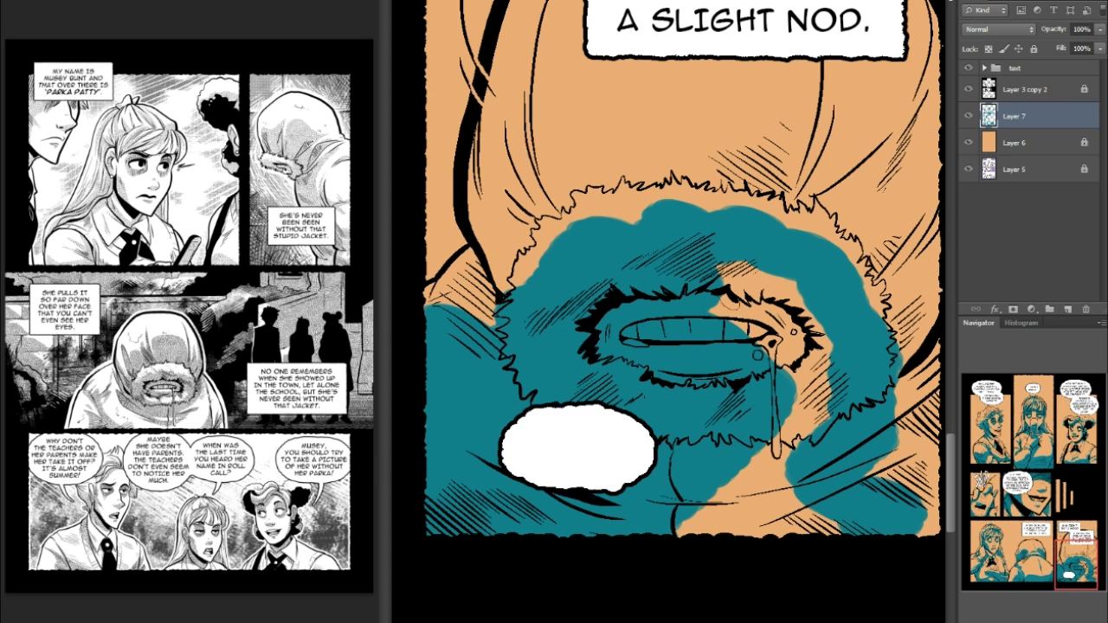
pyautogui.moveTo(727, 264)
pyautogui.mouseDown()
pyautogui.moveTo(760, 320)
pyautogui.moveTo(813, 368)
pyautogui.moveTo(805, 455)
pyautogui.moveTo(746, 528)
pyautogui.moveTo(640, 505)
pyautogui.moveTo(686, 528)
pyautogui.mouseUp()
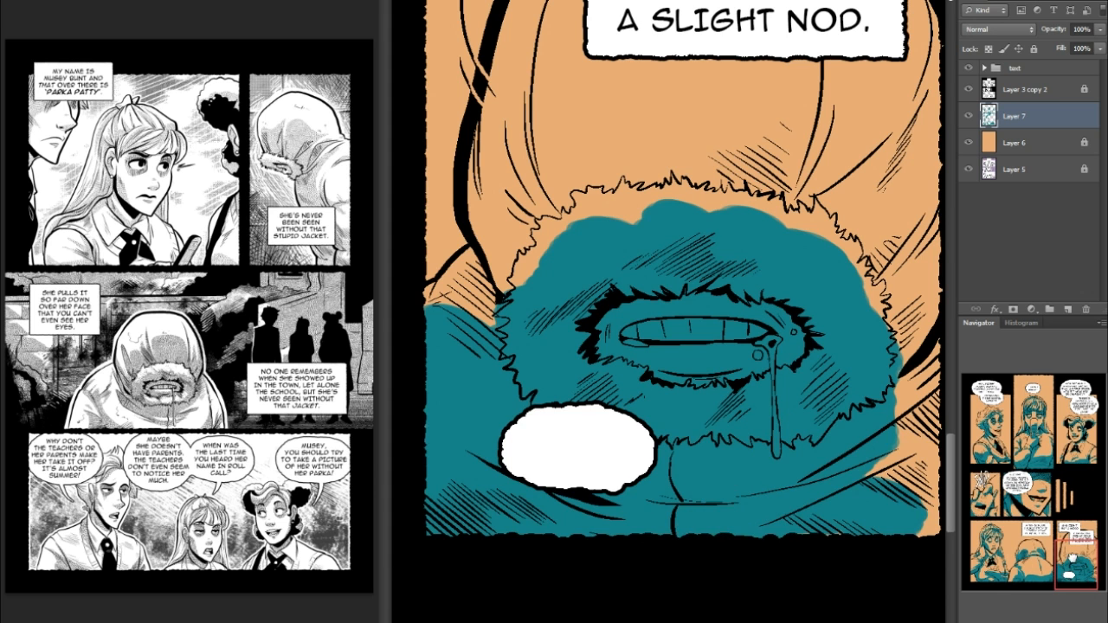
pyautogui.moveTo(1073, 558); pyautogui.dragTo(1080, 554)
pyautogui.moveTo(824, 396)
pyautogui.mouseDown()
pyautogui.moveTo(759, 434)
pyautogui.moveTo(855, 363)
pyautogui.moveTo(811, 459)
pyautogui.moveTo(822, 571)
pyautogui.moveTo(804, 546)
pyautogui.mouseUp()
# - Add tapered teal shadows along the fabric folds on the left side of the parka hood
pyautogui.moveTo(1085, 547)
pyautogui.mouseDown()
pyautogui.moveTo(1071, 538)
pyautogui.moveTo(1079, 542)
pyautogui.mouseUp()
pyautogui.moveTo(544, 171); pyautogui.dragTo(539, 288)
pyautogui.moveTo(538, 228); pyautogui.dragTo(564, 356)
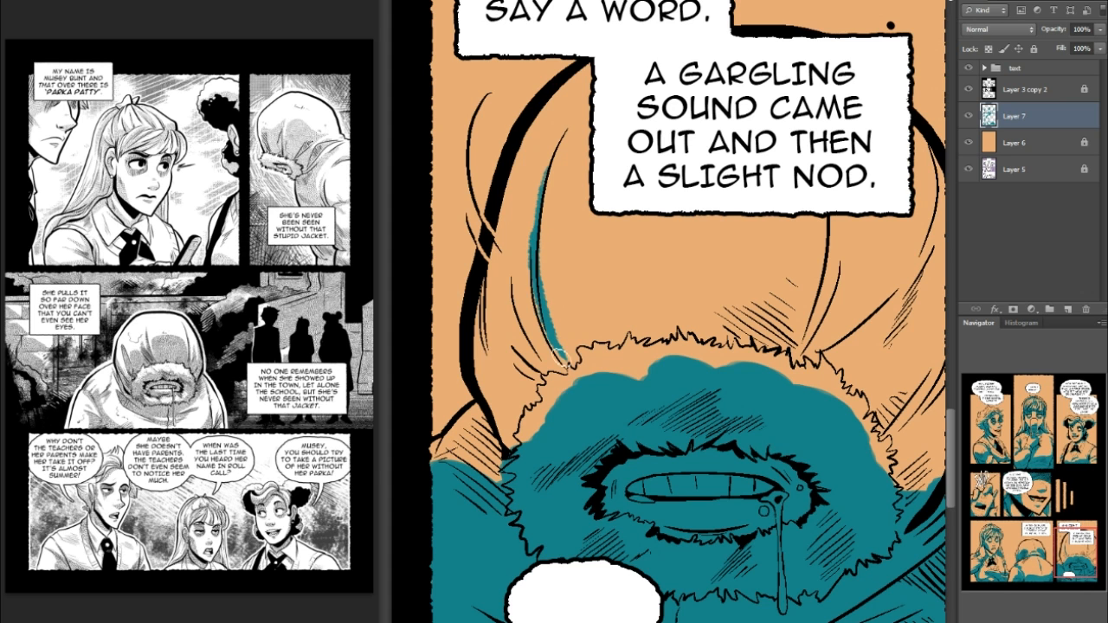
pyautogui.moveTo(532, 249); pyautogui.dragTo(561, 372)
pyautogui.moveTo(505, 281)
pyautogui.mouseDown()
pyautogui.moveTo(546, 366)
pyautogui.moveTo(514, 400)
pyautogui.moveTo(515, 456)
pyautogui.mouseUp()
pyautogui.moveTo(562, 368)
pyautogui.mouseDown()
pyautogui.moveTo(567, 227)
pyautogui.moveTo(779, 238)
pyautogui.moveTo(792, 316)
pyautogui.moveTo(774, 351)
pyautogui.moveTo(596, 344)
pyautogui.moveTo(554, 356)
pyautogui.mouseUp()
# - Fill the hood area between the caption and the fur trim with teal, and shade the folds on the hood's right side
pyautogui.moveTo(591, 242)
pyautogui.mouseDown()
pyautogui.moveTo(613, 282)
pyautogui.moveTo(667, 254)
pyautogui.moveTo(691, 320)
pyautogui.moveTo(753, 310)
pyautogui.moveTo(657, 326)
pyautogui.mouseUp()
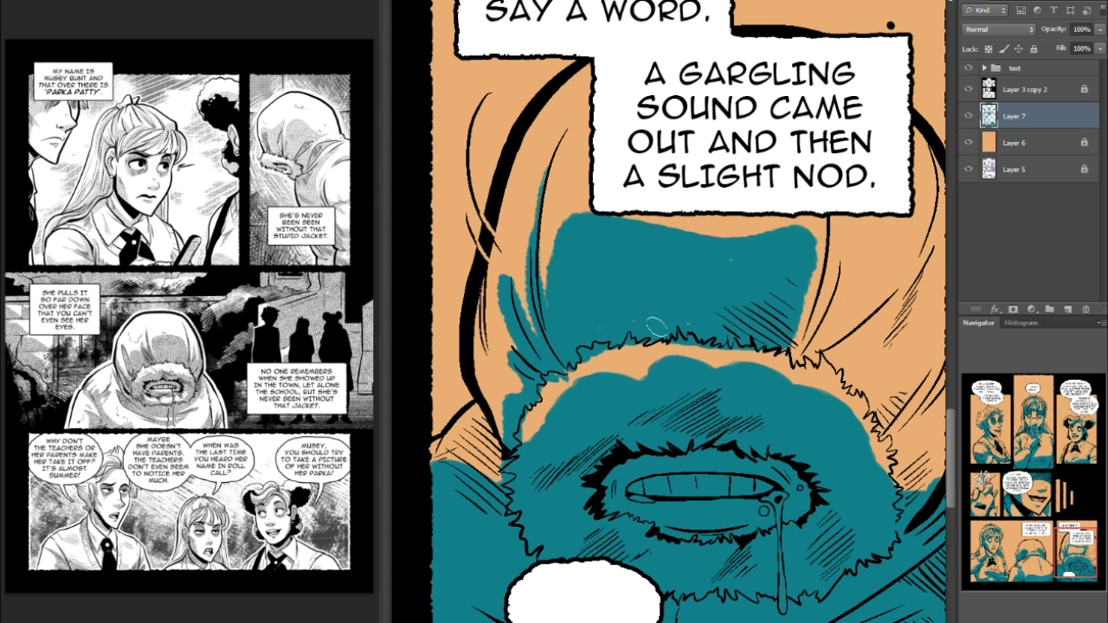
pyautogui.moveTo(833, 227)
pyautogui.mouseDown()
pyautogui.moveTo(800, 351)
pyautogui.moveTo(928, 265)
pyautogui.mouseUp()
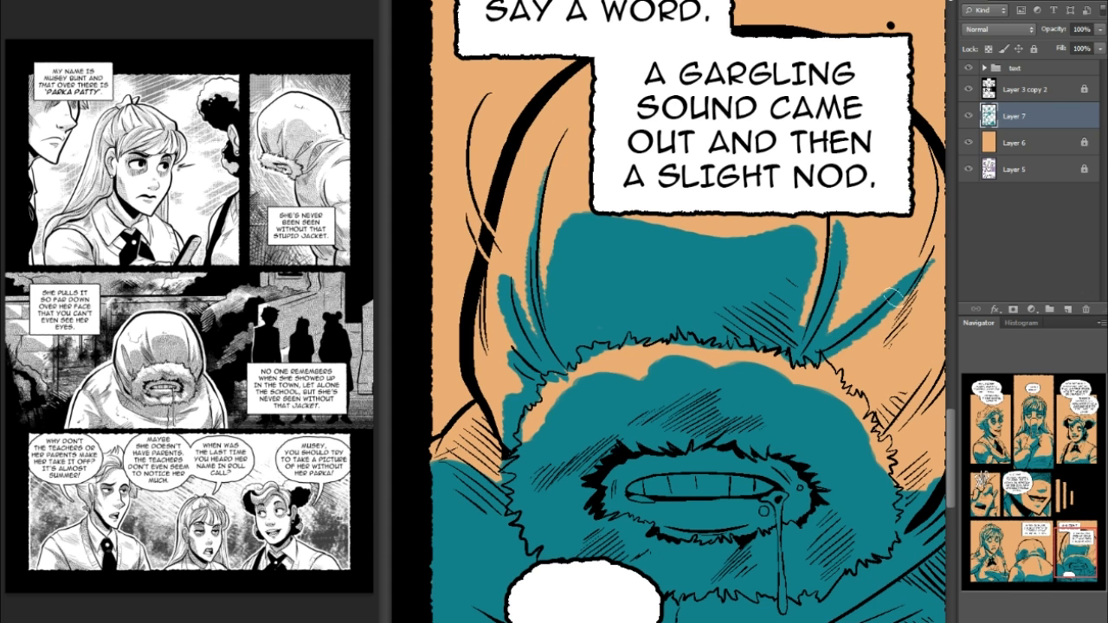
pyautogui.moveTo(813, 344)
pyautogui.mouseDown()
pyautogui.moveTo(896, 378)
pyautogui.moveTo(856, 370)
pyautogui.moveTo(874, 415)
pyautogui.moveTo(906, 396)
pyautogui.mouseUp()
pyautogui.moveTo(1071, 550); pyautogui.dragTo(1078, 554)
pyautogui.moveTo(822, 380)
pyautogui.mouseDown()
pyautogui.moveTo(892, 313)
pyautogui.moveTo(816, 381)
pyautogui.moveTo(830, 405)
pyautogui.moveTo(846, 387)
pyautogui.mouseUp()
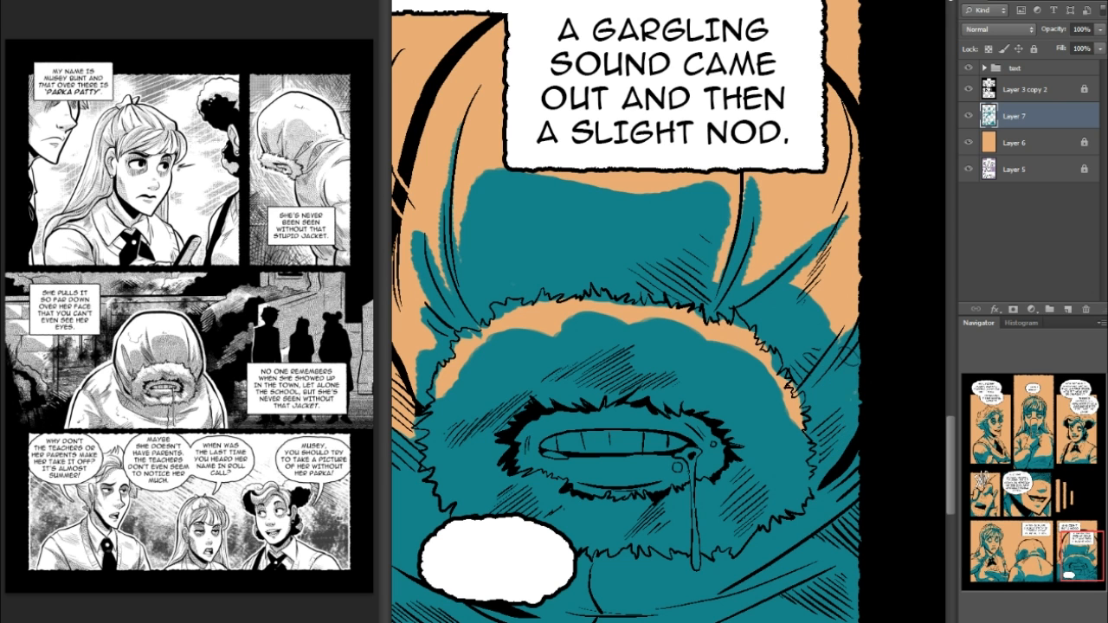
pyautogui.moveTo(1081, 551); pyautogui.dragTo(1078, 553)
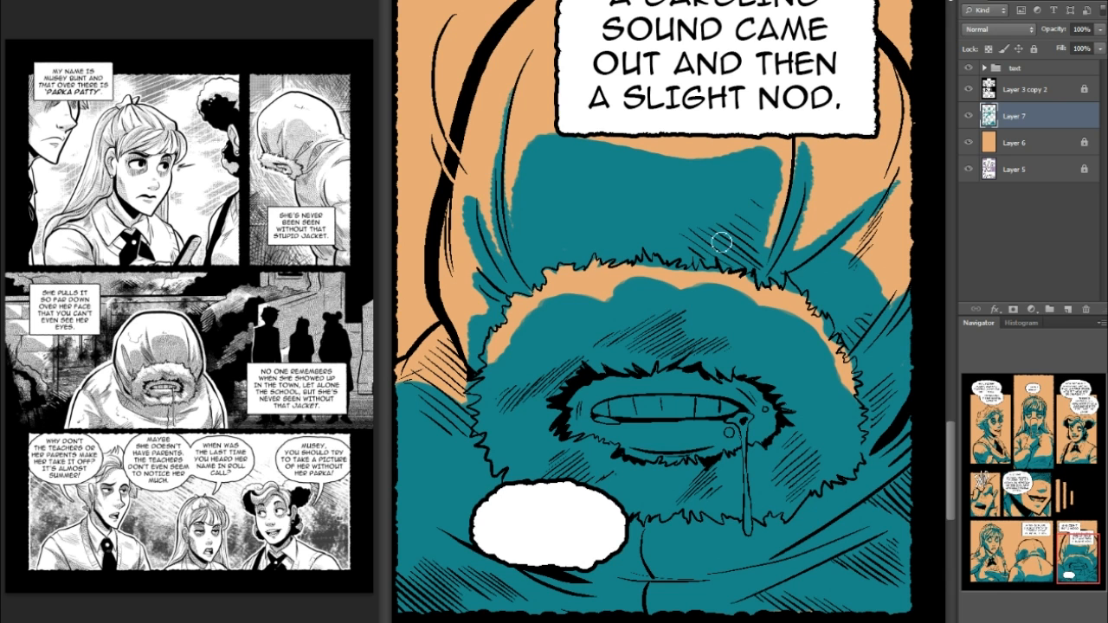
# - Carve light jagged highlights into the upper and lower fur trim, and lighten the lower teeth, lip and drool in the last panel
pyautogui.moveTo(793, 164); pyautogui.dragTo(790, 185)
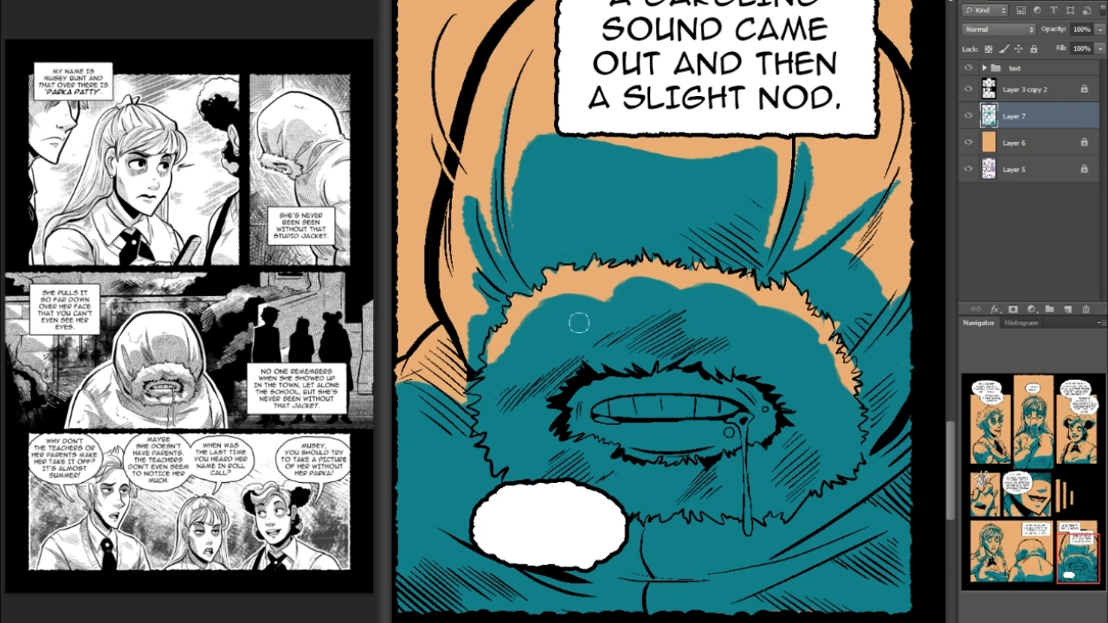
pyautogui.moveTo(499, 336)
pyautogui.mouseDown()
pyautogui.moveTo(521, 351)
pyautogui.moveTo(542, 304)
pyautogui.moveTo(598, 321)
pyautogui.moveTo(562, 290)
pyautogui.moveTo(605, 307)
pyautogui.moveTo(546, 298)
pyautogui.moveTo(640, 290)
pyautogui.moveTo(688, 320)
pyautogui.moveTo(674, 314)
pyautogui.moveTo(727, 305)
pyautogui.moveTo(720, 292)
pyautogui.moveTo(766, 303)
pyautogui.moveTo(680, 284)
pyautogui.mouseUp()
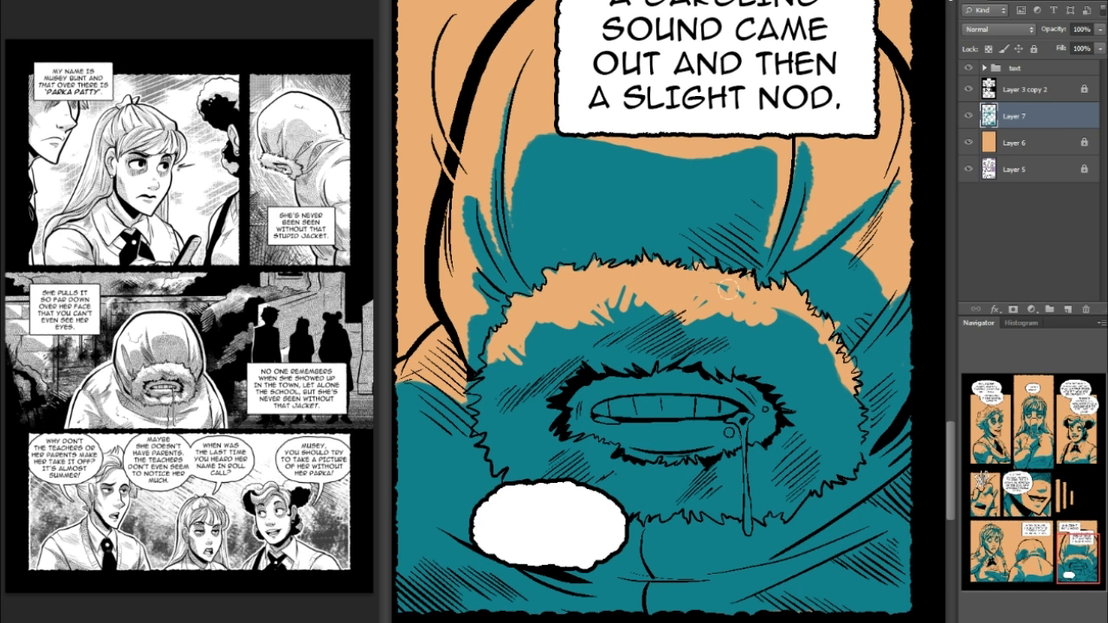
pyautogui.moveTo(775, 305)
pyautogui.mouseDown()
pyautogui.moveTo(790, 341)
pyautogui.moveTo(813, 337)
pyautogui.moveTo(845, 385)
pyautogui.moveTo(795, 308)
pyautogui.moveTo(850, 417)
pyautogui.mouseUp()
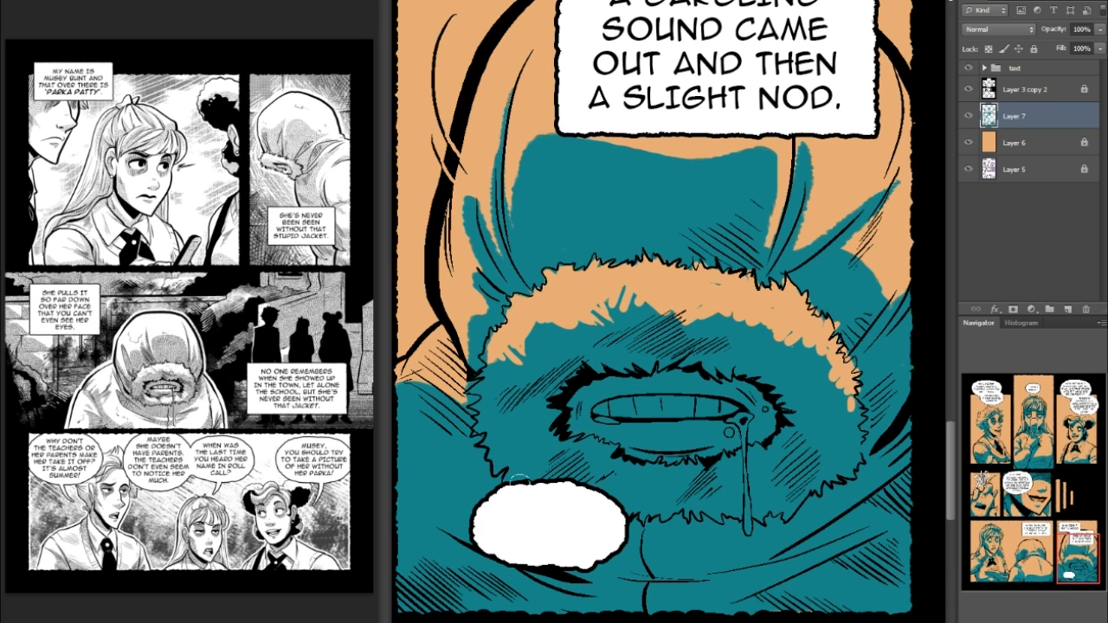
pyautogui.moveTo(579, 434)
pyautogui.mouseDown()
pyautogui.moveTo(553, 461)
pyautogui.moveTo(599, 442)
pyautogui.moveTo(570, 470)
pyautogui.moveTo(595, 482)
pyautogui.moveTo(617, 464)
pyautogui.moveTo(620, 480)
pyautogui.moveTo(627, 468)
pyautogui.moveTo(661, 484)
pyautogui.moveTo(687, 474)
pyautogui.moveTo(730, 492)
pyautogui.moveTo(795, 439)
pyautogui.moveTo(723, 470)
pyautogui.moveTo(772, 453)
pyautogui.moveTo(798, 440)
pyautogui.mouseUp()
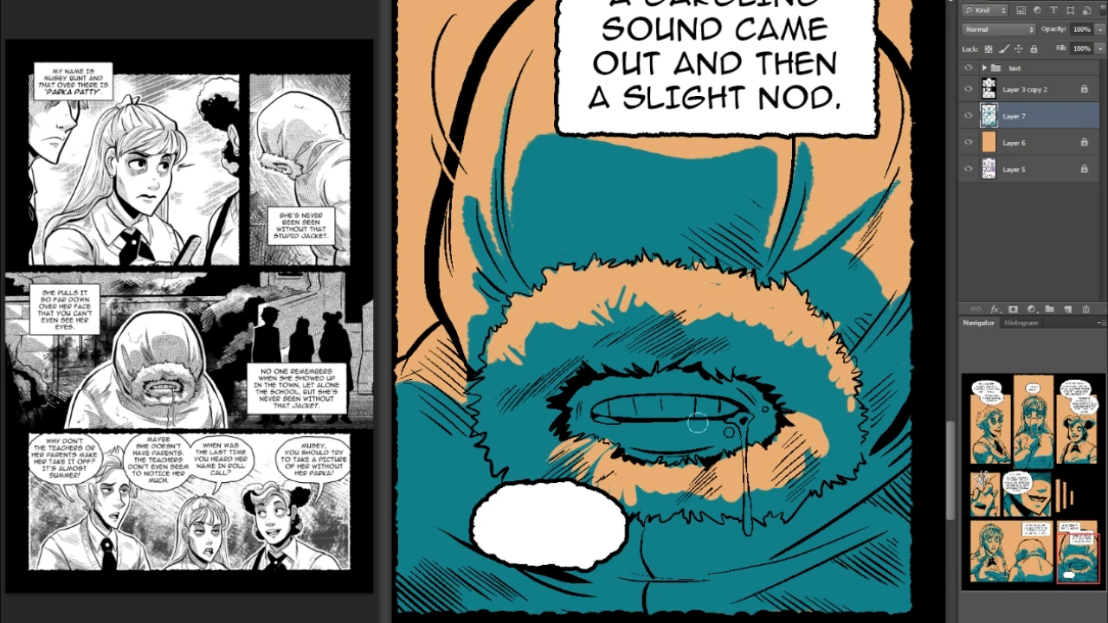
pyautogui.moveTo(626, 427)
pyautogui.mouseDown()
pyautogui.moveTo(714, 423)
pyautogui.moveTo(697, 406)
pyautogui.moveTo(606, 413)
pyautogui.moveTo(722, 415)
pyautogui.moveTo(598, 418)
pyautogui.moveTo(725, 432)
pyautogui.moveTo(742, 417)
pyautogui.moveTo(744, 497)
pyautogui.mouseUp()
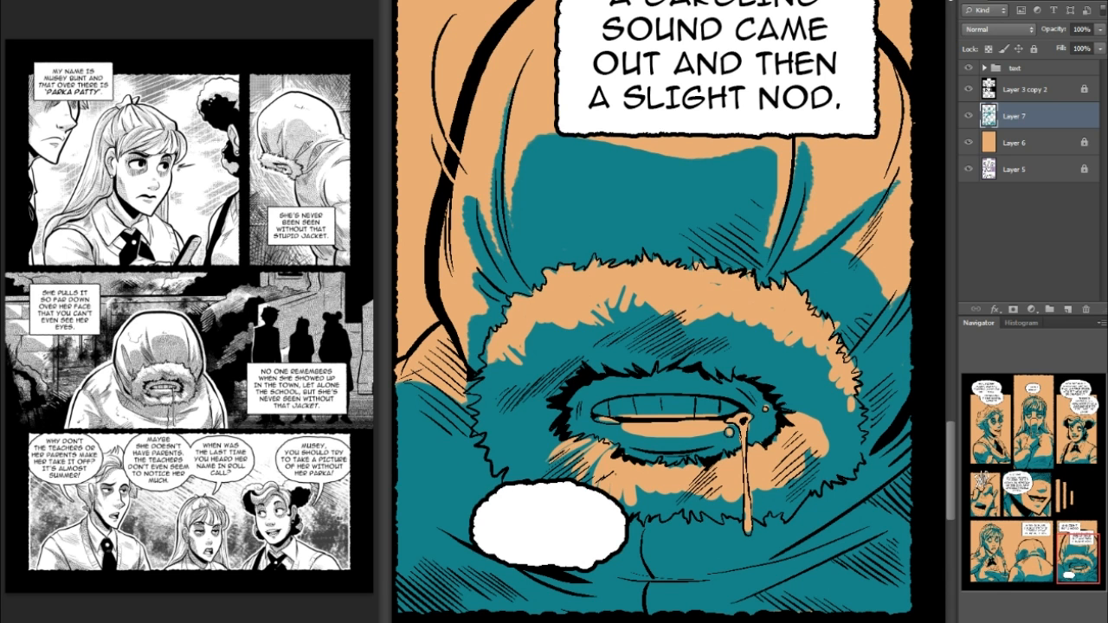
# - Cut light tapered highlights into the teal jacket folds below the speech balloon and near the last panel's lower edge
pyautogui.moveTo(649, 611); pyautogui.dragTo(481, 564)
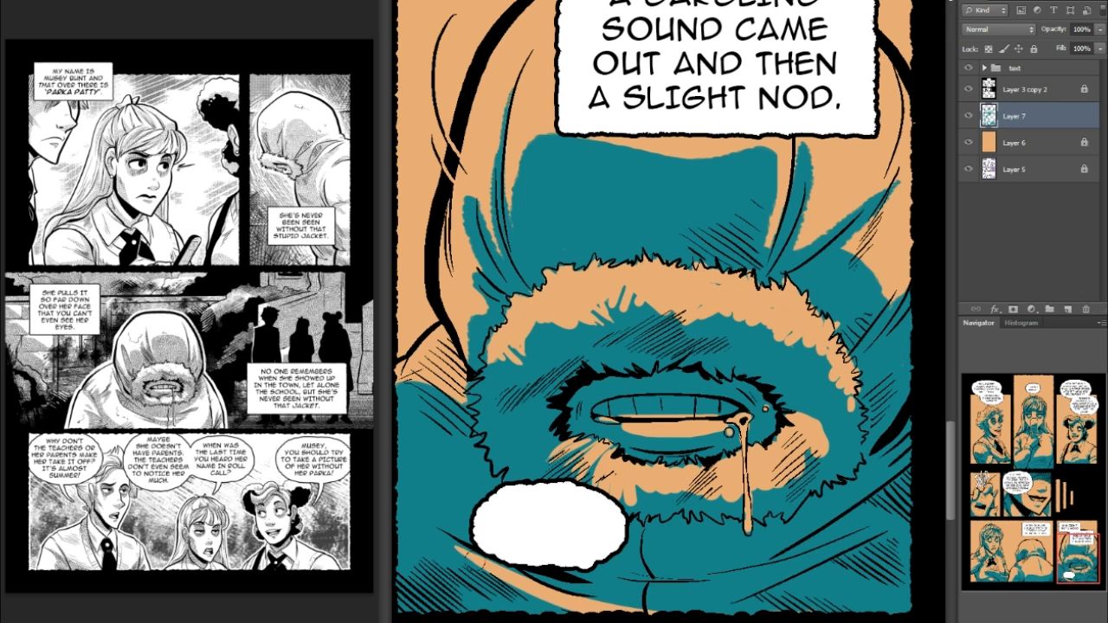
pyautogui.moveTo(879, 524); pyautogui.dragTo(748, 598)
pyautogui.moveTo(849, 536); pyautogui.dragTo(709, 601)
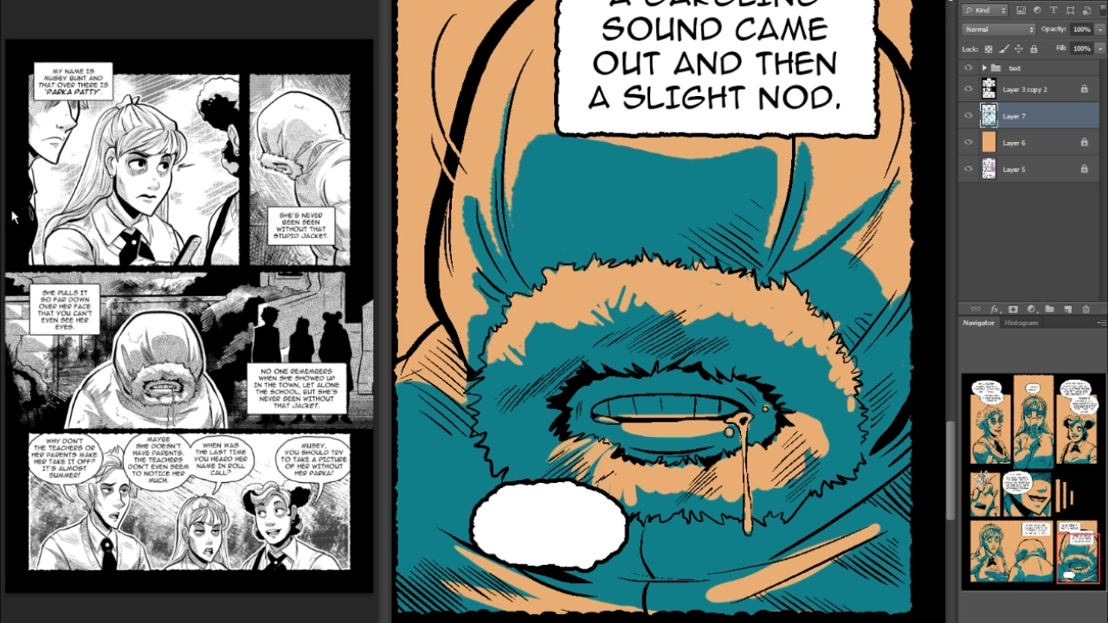
pyautogui.moveTo(866, 522); pyautogui.dragTo(717, 586)
pyautogui.hotkey('ctrl', 'z')
pyautogui.moveTo(787, 540); pyautogui.dragTo(722, 589)
pyautogui.moveTo(832, 526); pyautogui.dragTo(691, 602)
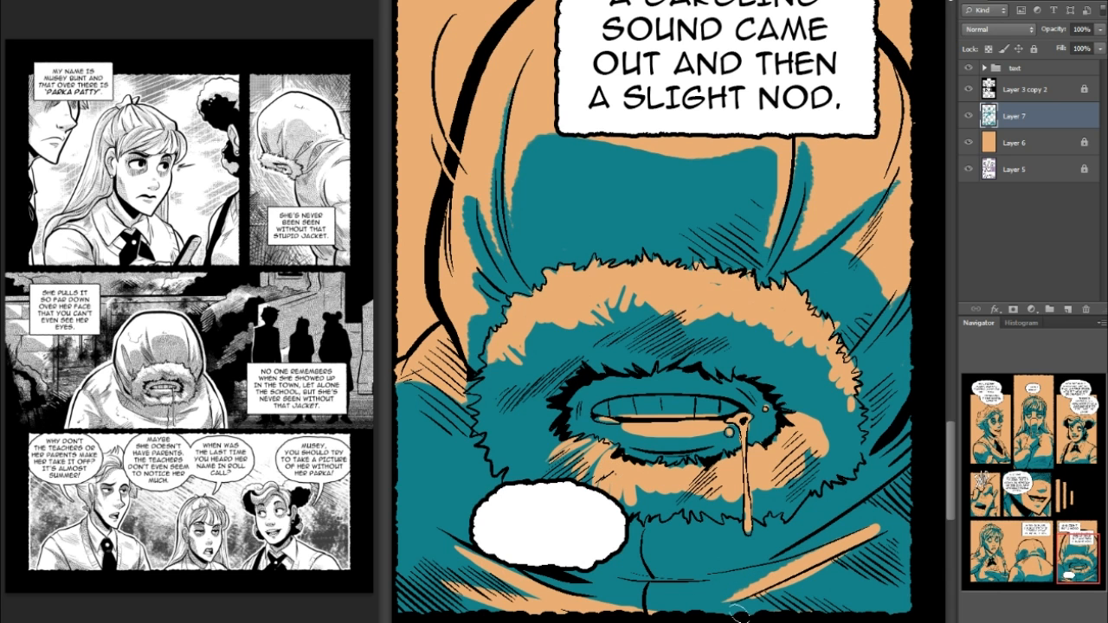
pyautogui.moveTo(876, 525); pyautogui.dragTo(846, 549)
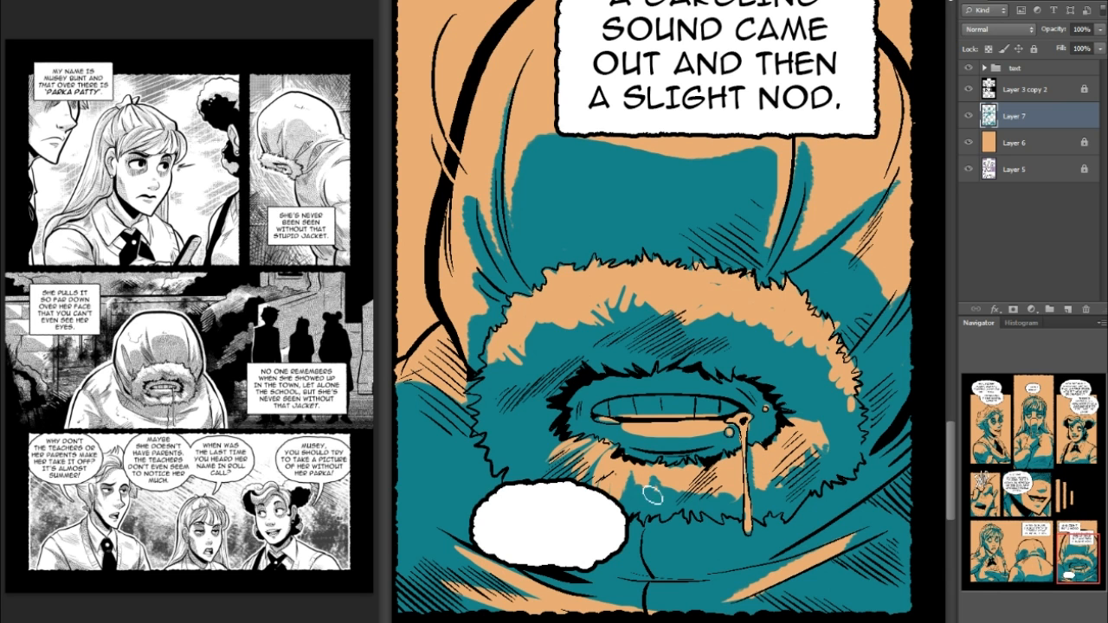
# - Select the backgrounds around the characters using Layer 3 copy 2, switch to Layer 7 and drop the selection
pyautogui.click(992, 606)
pyautogui.moveTo(1078, 543); pyautogui.dragTo(1048, 478)
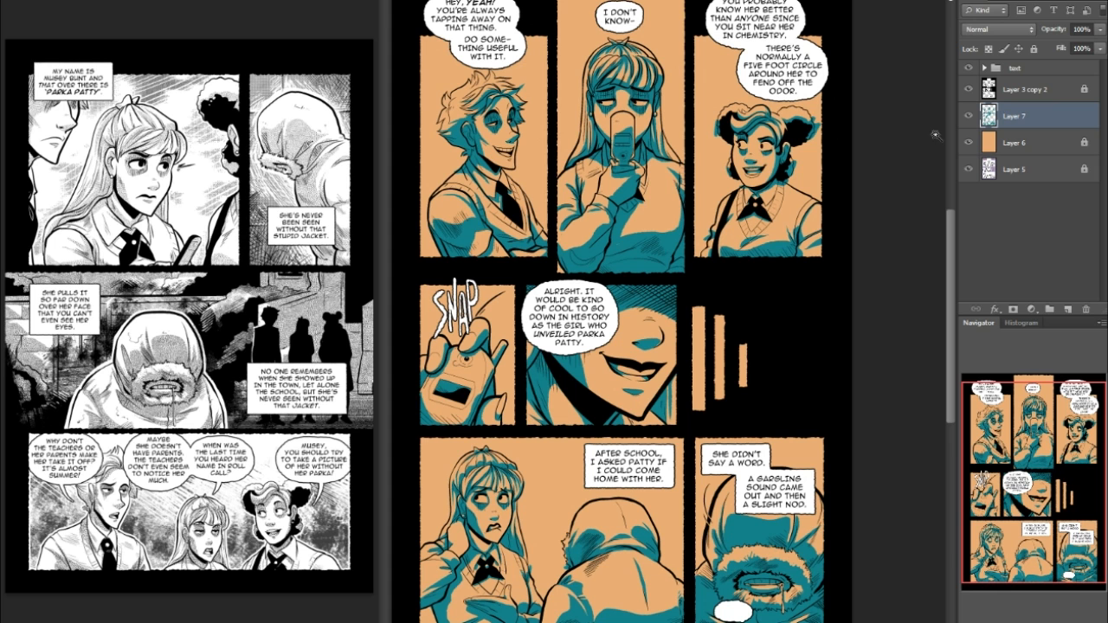
pyautogui.click(1018, 95)
pyautogui.click(809, 170)
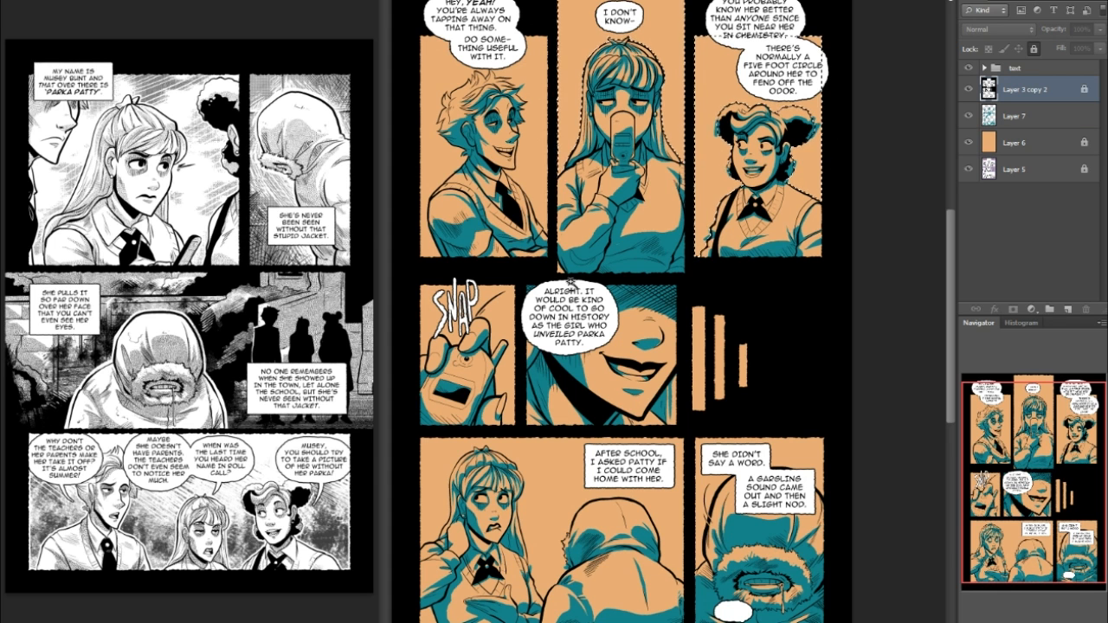
pyautogui.keyDown('shift'); pyautogui.click(533, 186); pyautogui.keyUp('shift')
pyautogui.keyDown('shift'); pyautogui.click(498, 329); pyautogui.keyUp('shift')
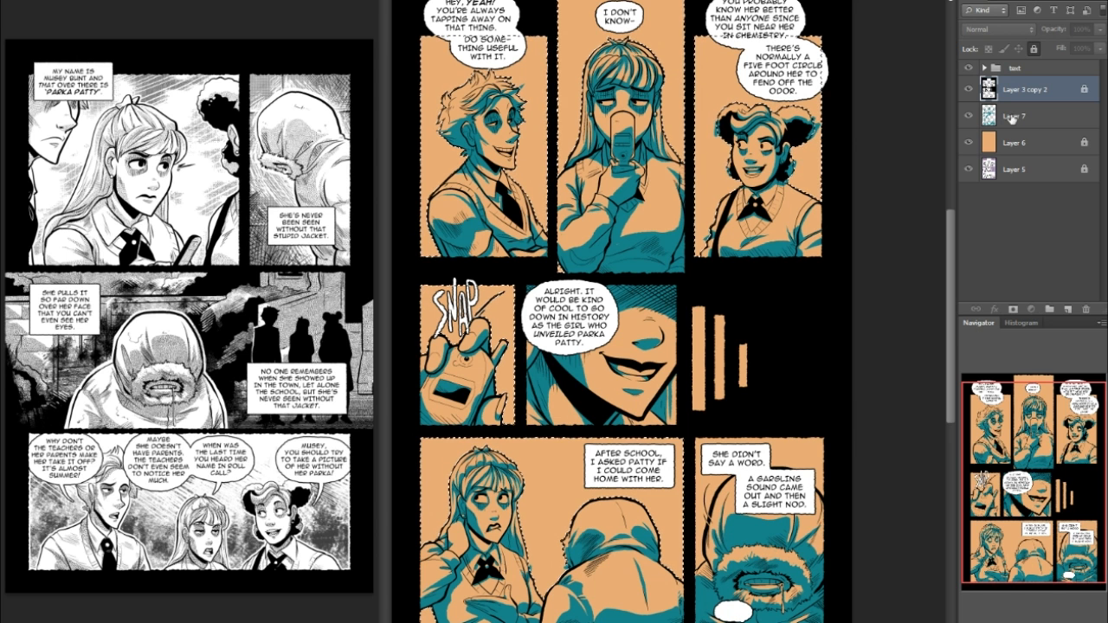
pyautogui.click(979, 108)
pyautogui.hotkey('ctrl', 'd')
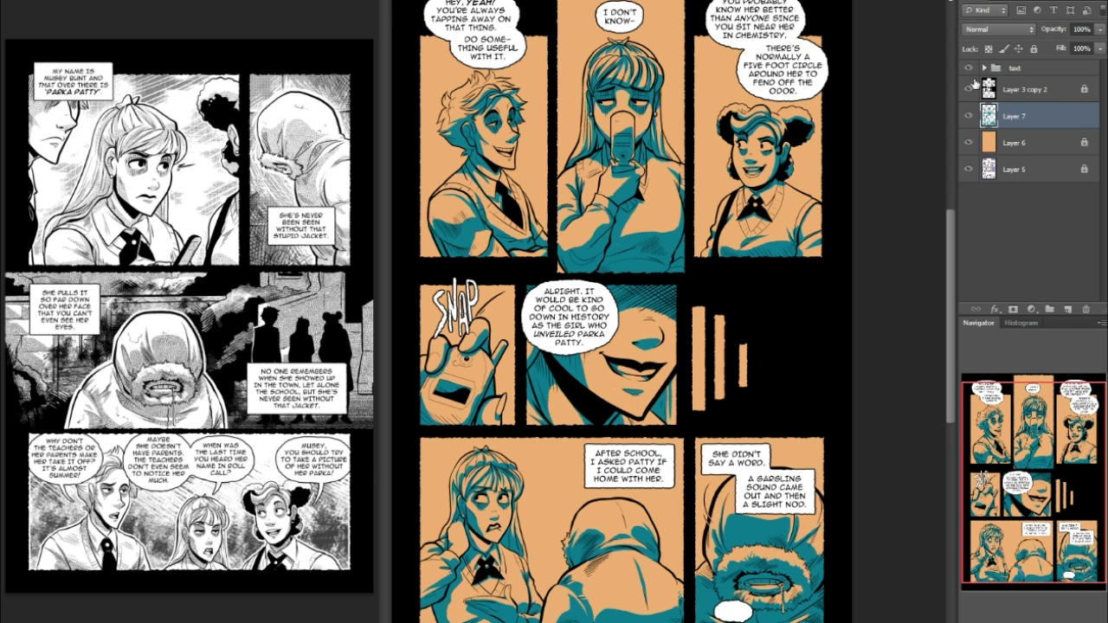
# - Turn the teal shadows on Layer 7 white with Hue/Saturation at maximum lightness, and lock the layer's transparent pixels
pyautogui.click(1032, 49)
pyautogui.click(1032, 49)
pyautogui.hotkey('ctrl', 'u')
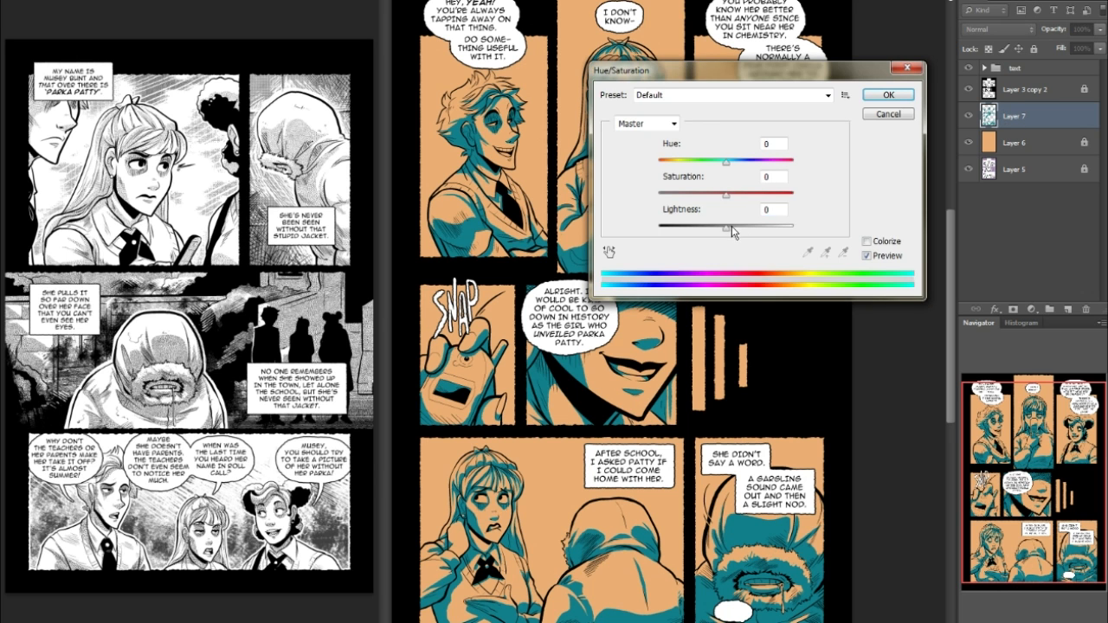
pyautogui.moveTo(731, 226); pyautogui.dragTo(793, 226)
pyautogui.click(886, 94)
pyautogui.scroll(-1, 627, 312)
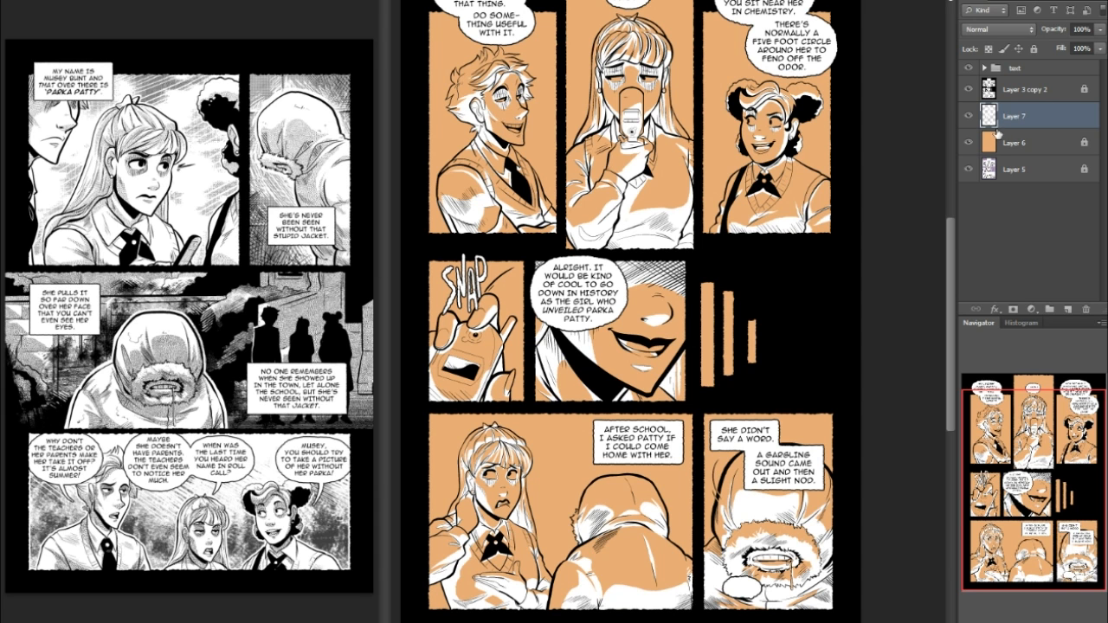
pyautogui.click(988, 50)
pyautogui.hotkey('ctrl', 'u')
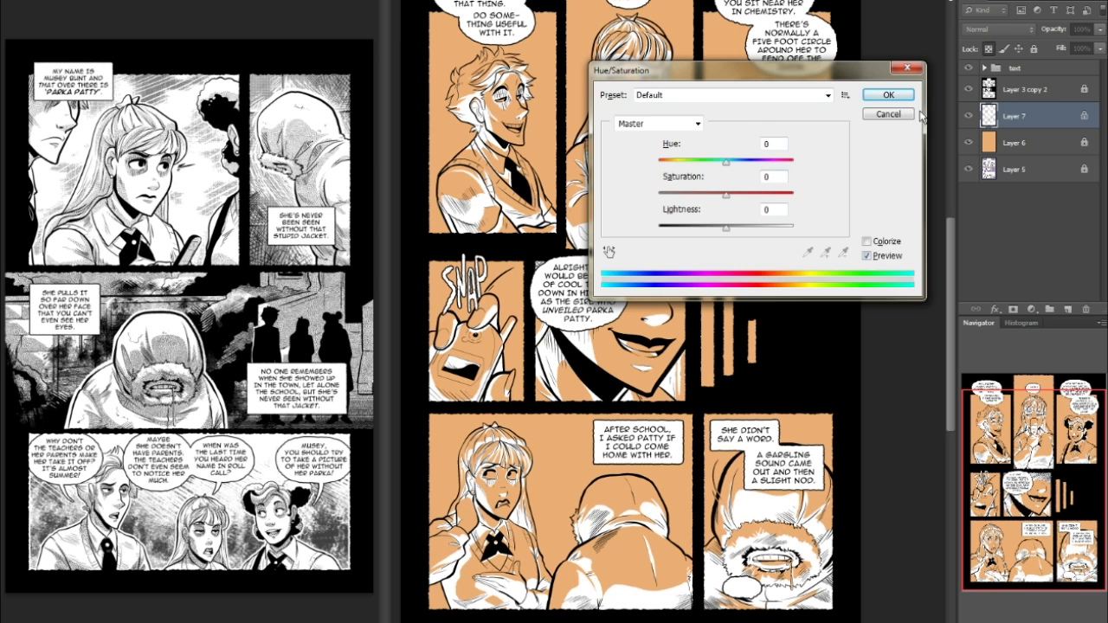
pyautogui.click(900, 95)
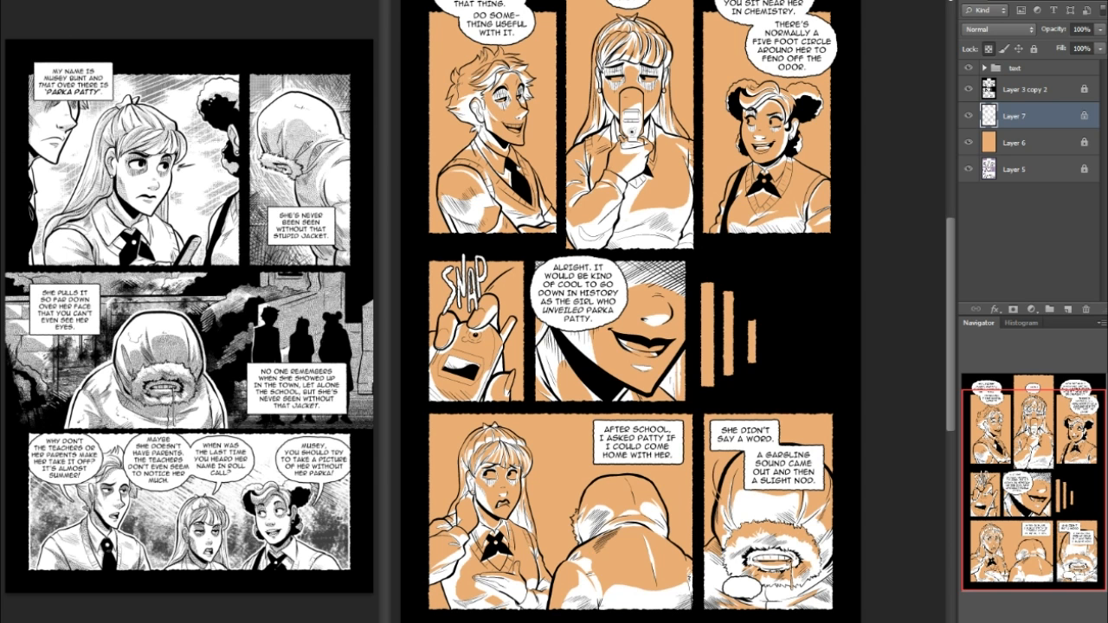
# - Load the Manga - tones brush set and choose one of its tone brushes for Layer 7
pyautogui.click(5, 2)
pyautogui.click(147, 8)
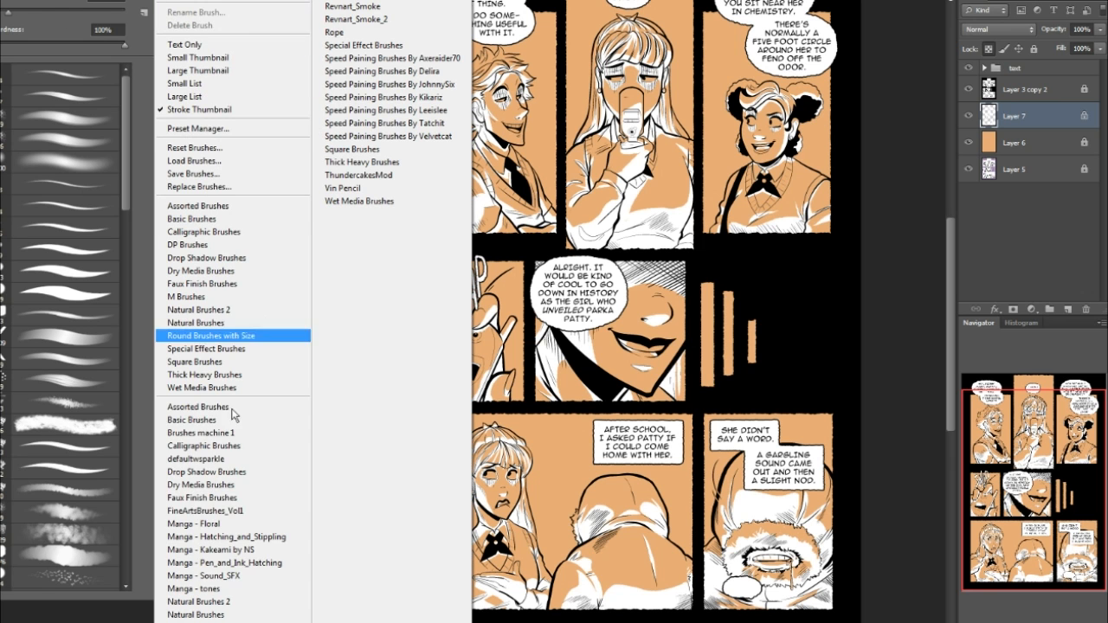
pyautogui.click(277, 590)
pyautogui.click(560, 213)
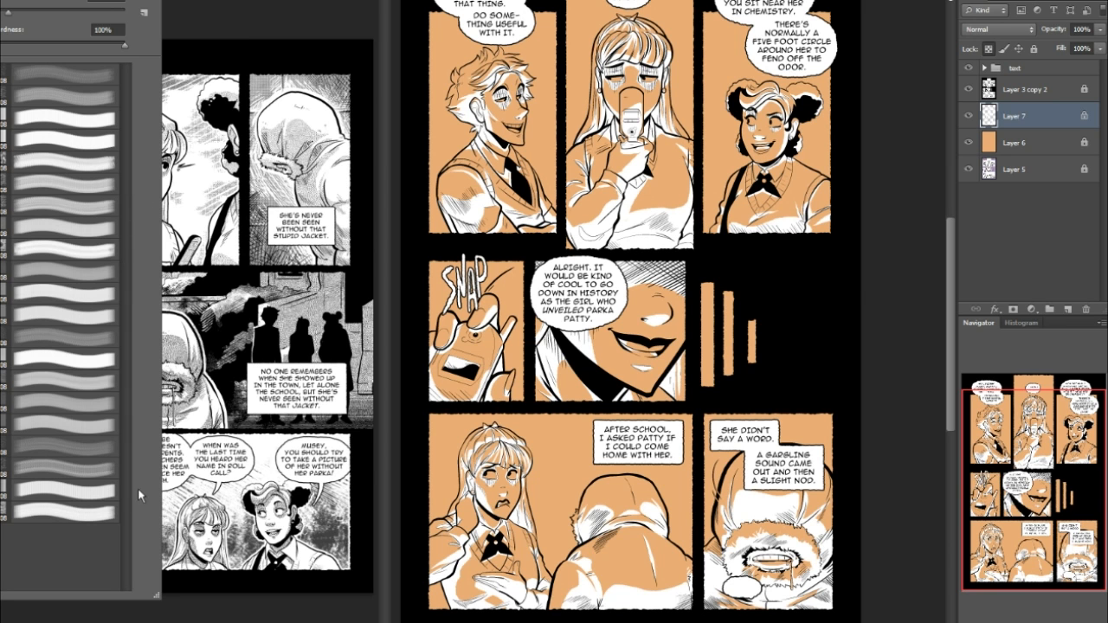
pyautogui.click(66, 409)
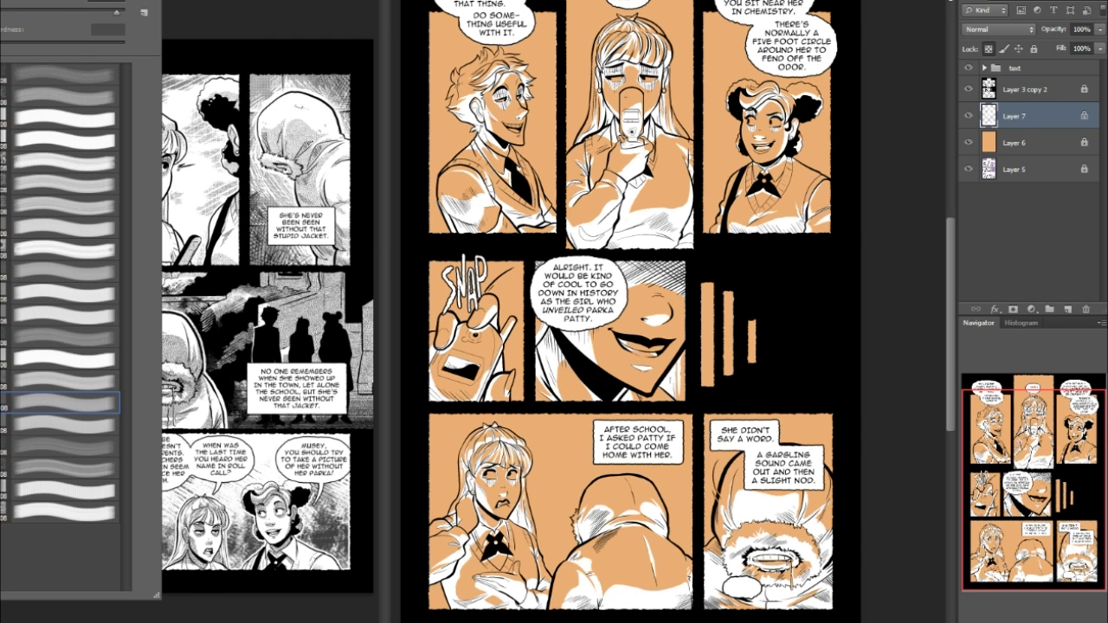
pyautogui.click(1020, 116)
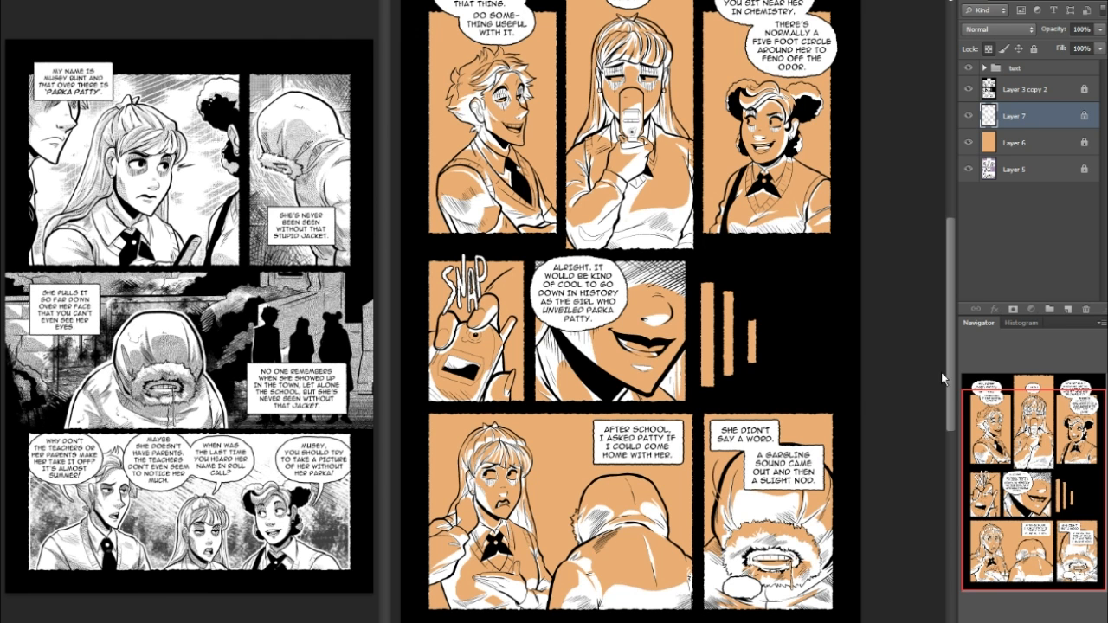
# - Marquee the first panel and paint halftone dots over the blond boy's white shadow areas
pyautogui.scroll(3, 950, 383)
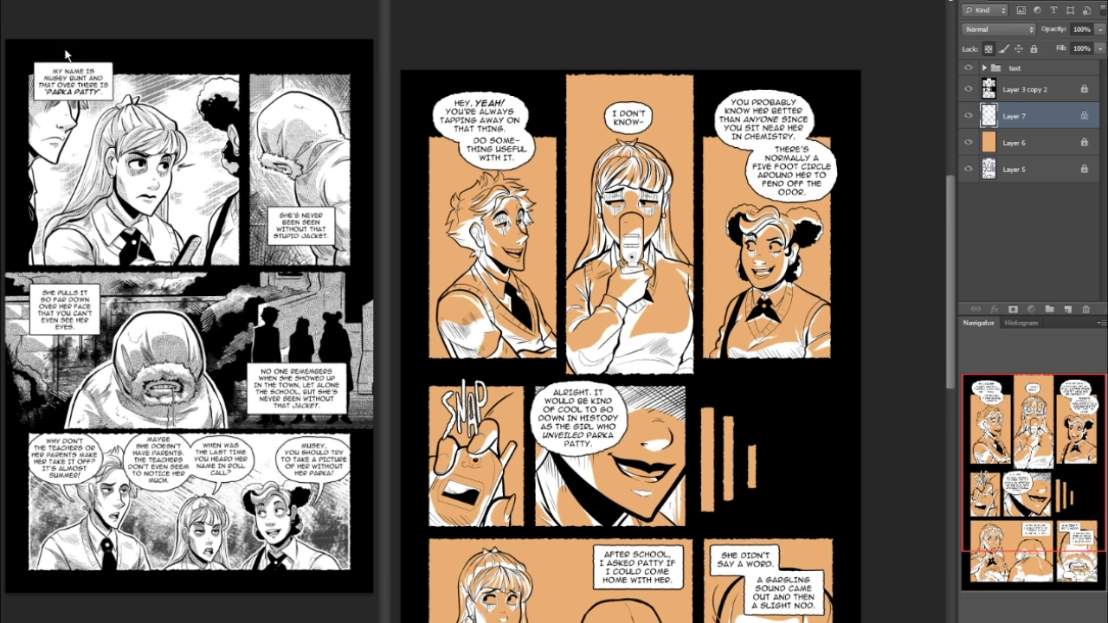
pyautogui.moveTo(416, 105); pyautogui.dragTo(560, 361)
pyautogui.click(602, 369)
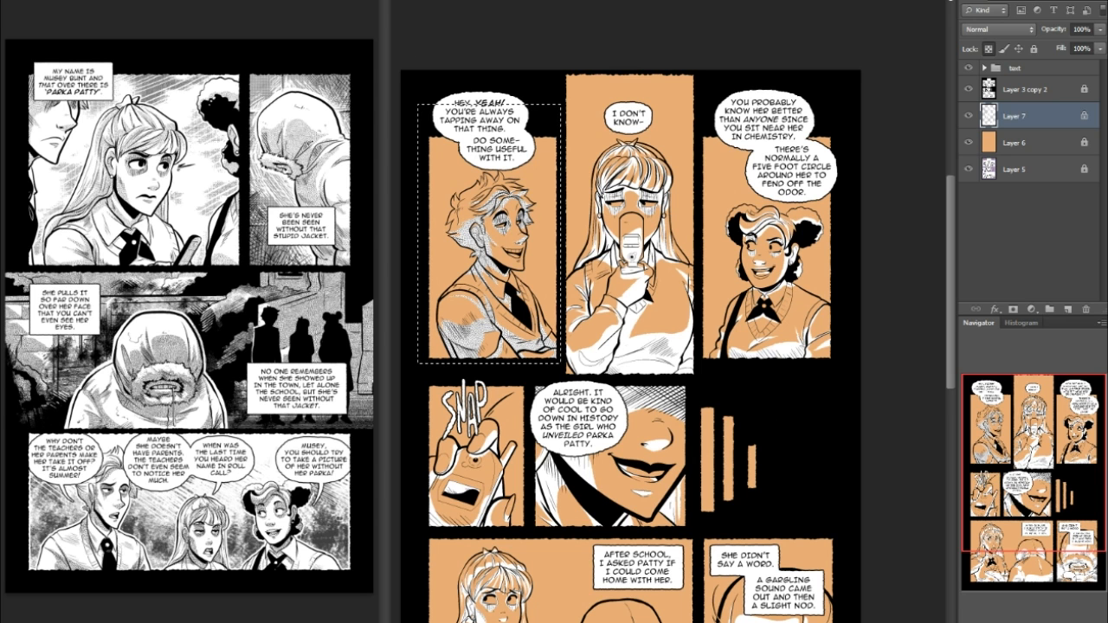
pyautogui.hotkey('ctrl', 'd')
pyautogui.hotkey('ctrl', '+')
pyautogui.hotkey('ctrl', '+')
pyautogui.hotkey('ctrl', '+')
pyautogui.hotkey('ctrl', '+')
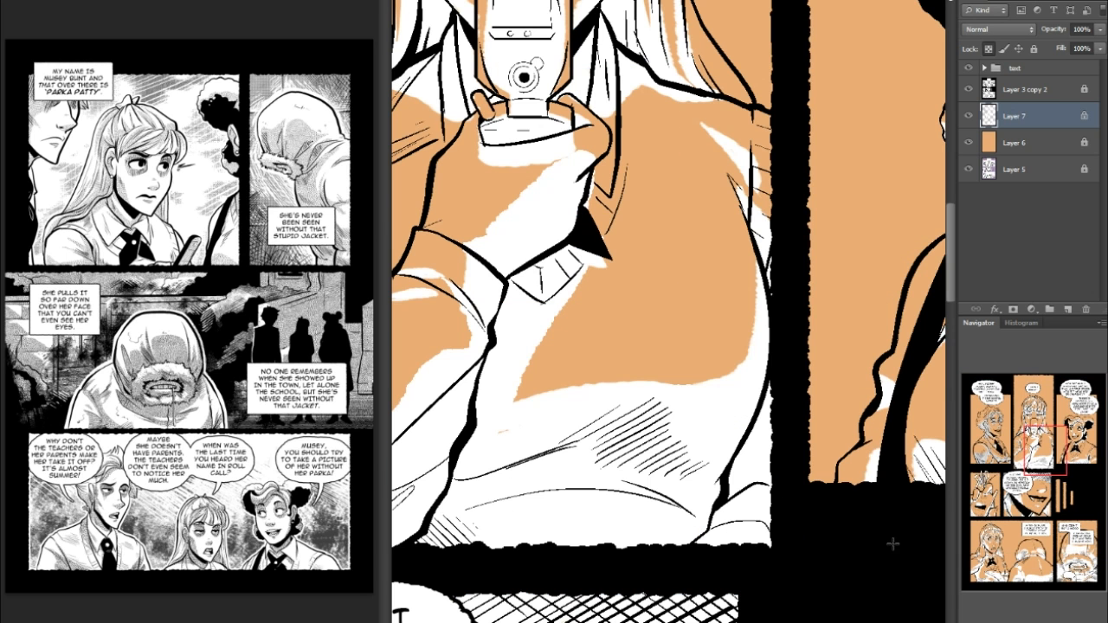
pyautogui.click(991, 437)
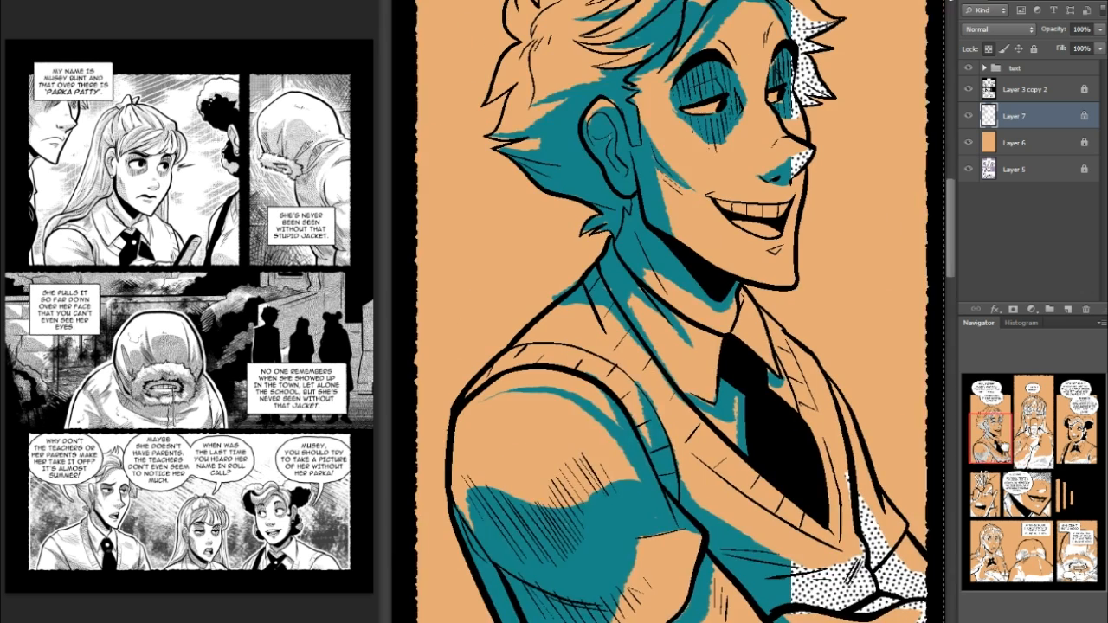
# - Compare the halftone dot size on the finished reference page with the tone on the blond boy
pyautogui.click(342, 415)
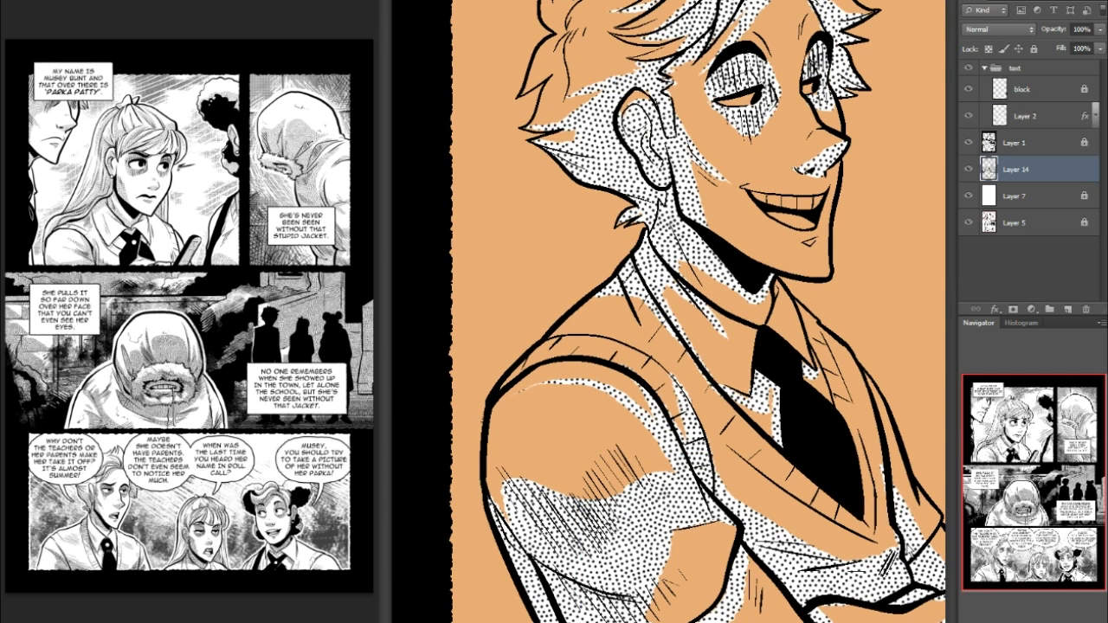
pyautogui.hotkey('ctrl', '+')
pyautogui.hotkey('ctrl', '+')
pyautogui.hotkey('ctrl', '+')
pyautogui.hotkey('ctrl', '+')
pyautogui.hotkey('ctrl', '+')
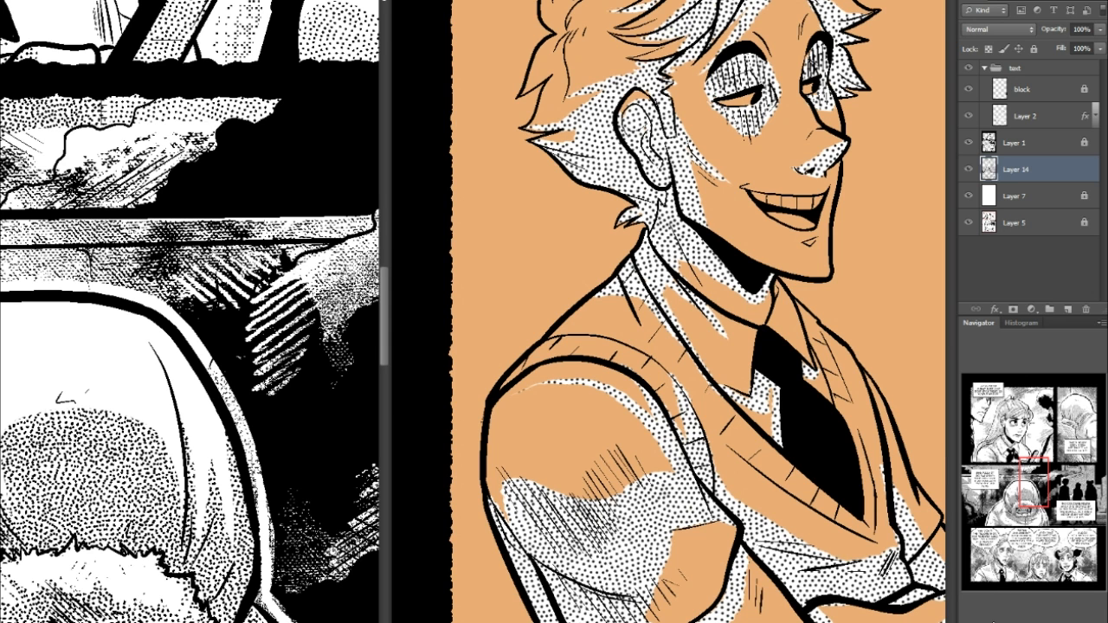
pyautogui.hotkey('ctrl', '-')
pyautogui.hotkey('ctrl', '-')
pyautogui.hotkey('ctrl', '-')
pyautogui.hotkey('ctrl', '-')
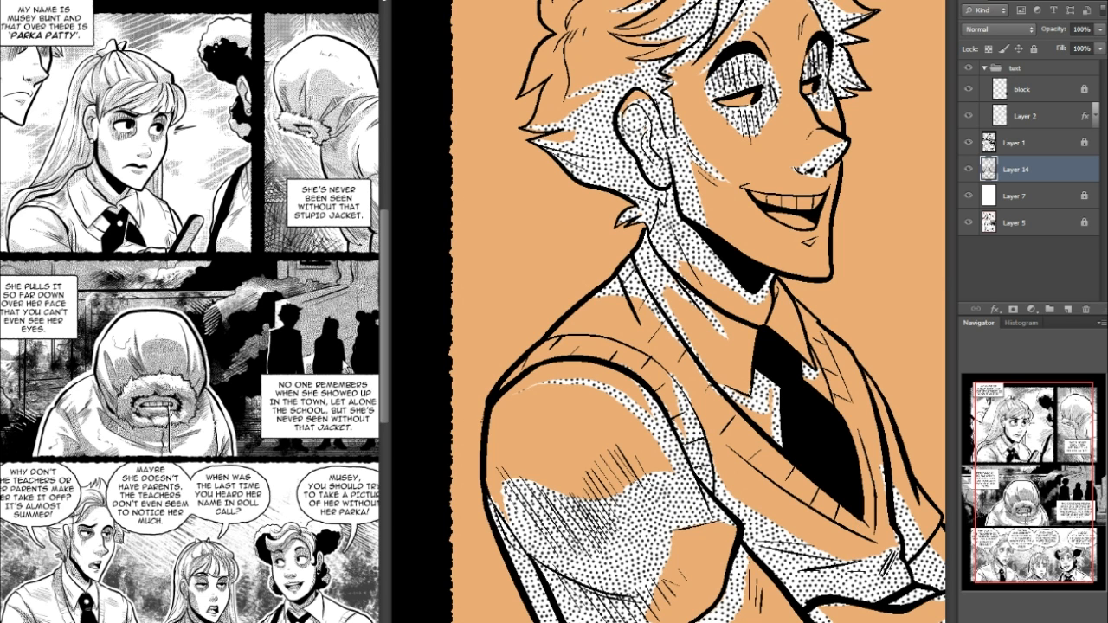
pyautogui.click(783, 405)
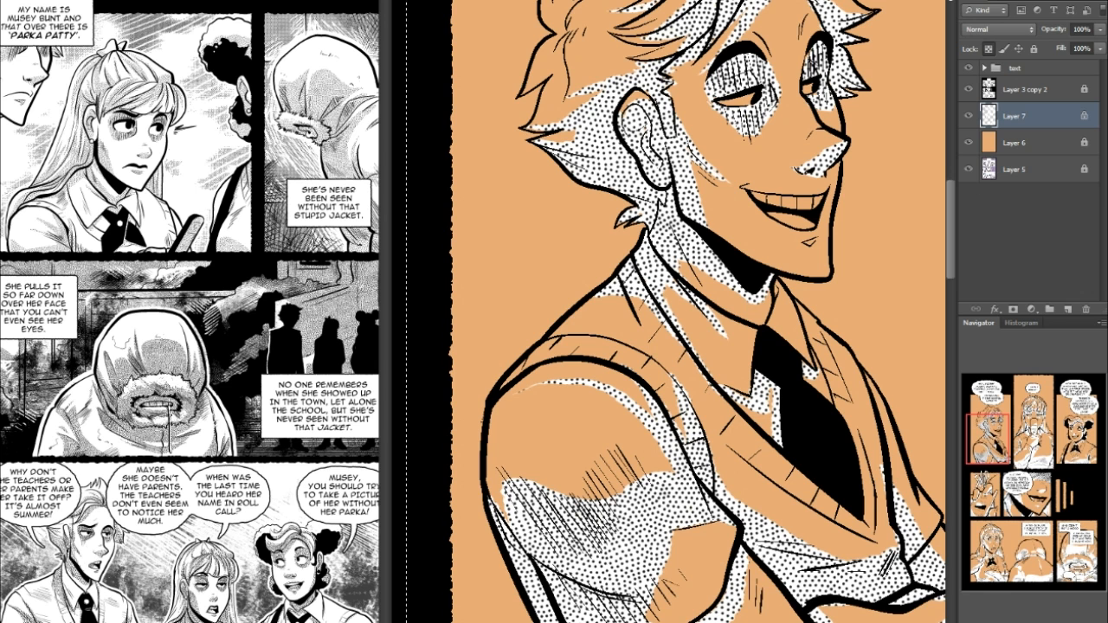
# - Undo the halftone dots on the blond boy while keeping the first panel selected
pyautogui.hotkey('ctrl', '-')
pyautogui.hotkey('ctrl', '-')
pyautogui.hotkey('ctrl', '-')
pyautogui.hotkey('ctrl', '-')
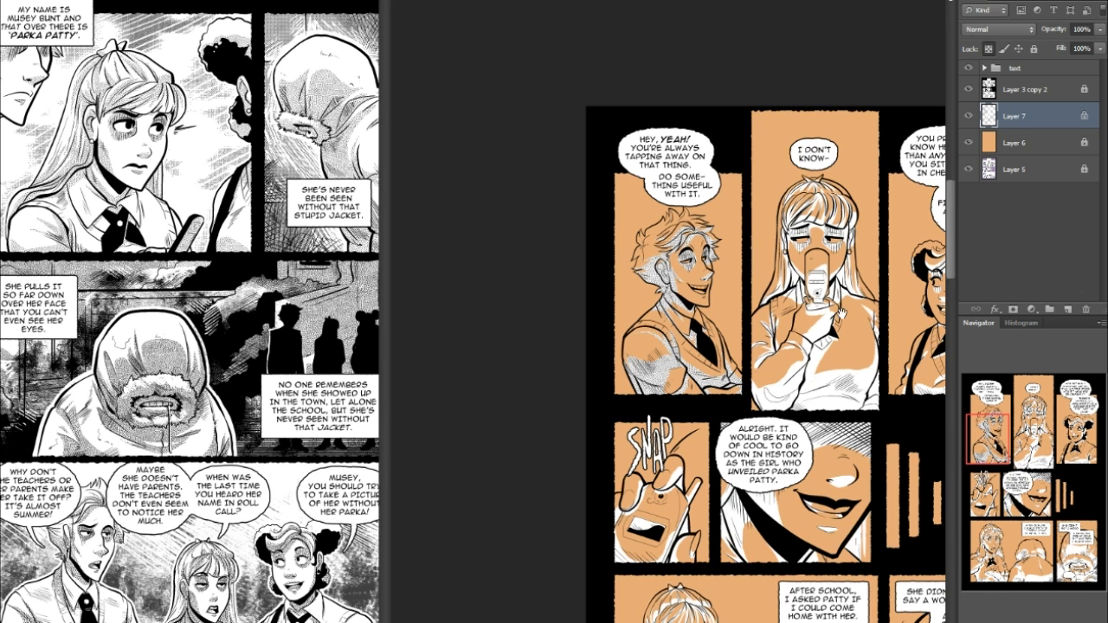
pyautogui.moveTo(783, 405); pyautogui.dragTo(640, 290)
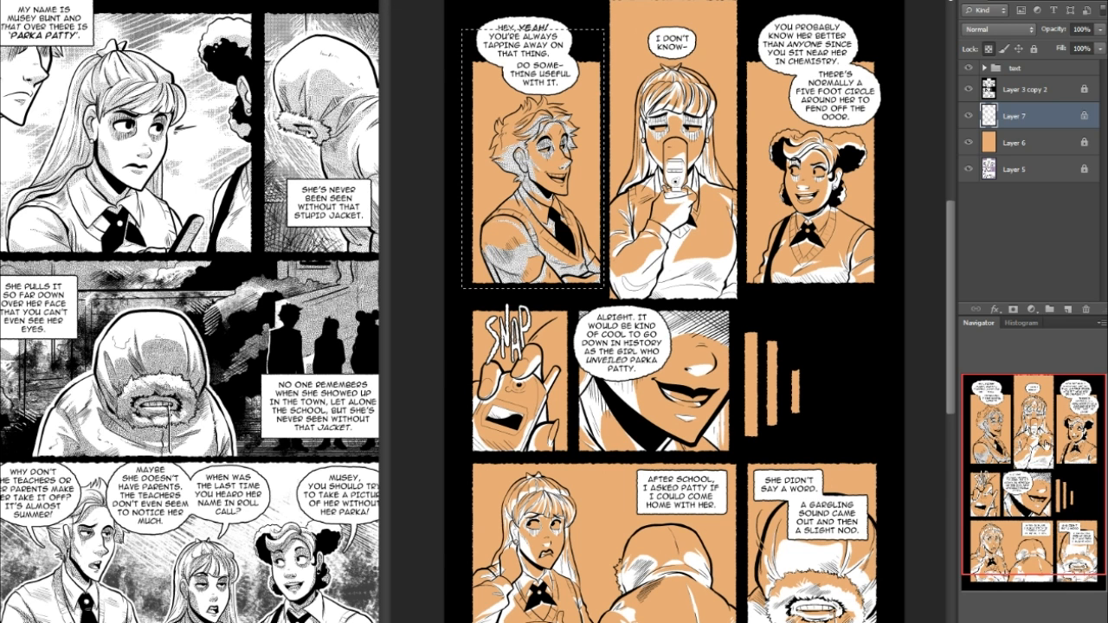
pyautogui.hotkey('ctrl', 'z')
pyautogui.hotkey('ctrl', 'd')
pyautogui.hotkey('ctrl', 'z')
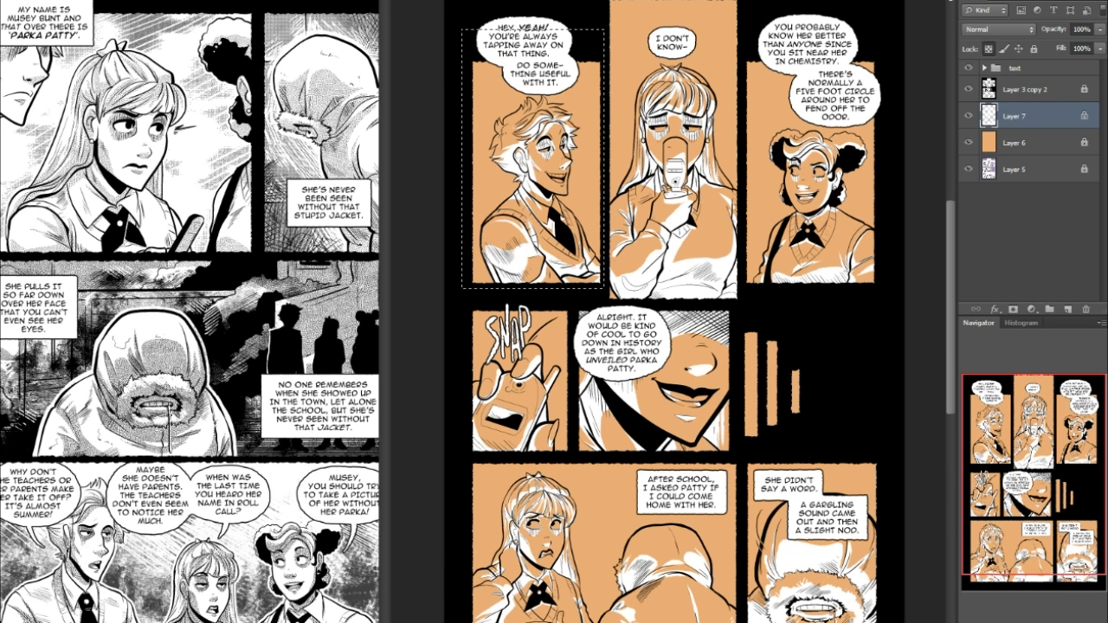
# - Try a different tone brush from the set over the blond boy's shadows in the selected first panel
pyautogui.rightClick(50, 3)
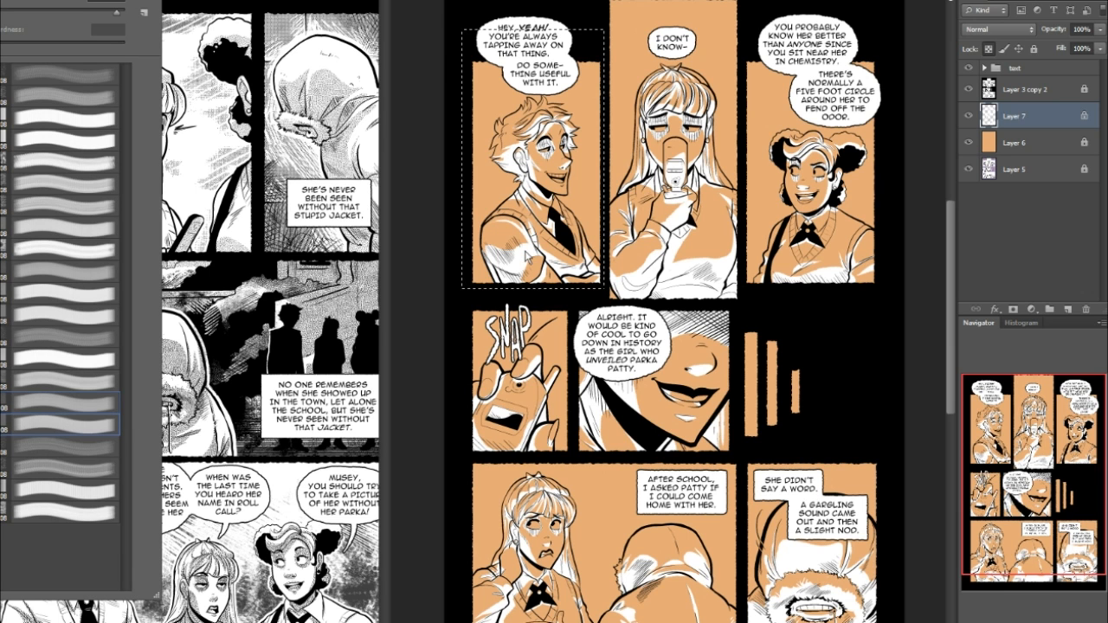
pyautogui.click(32, 409)
pyautogui.click(17, 386)
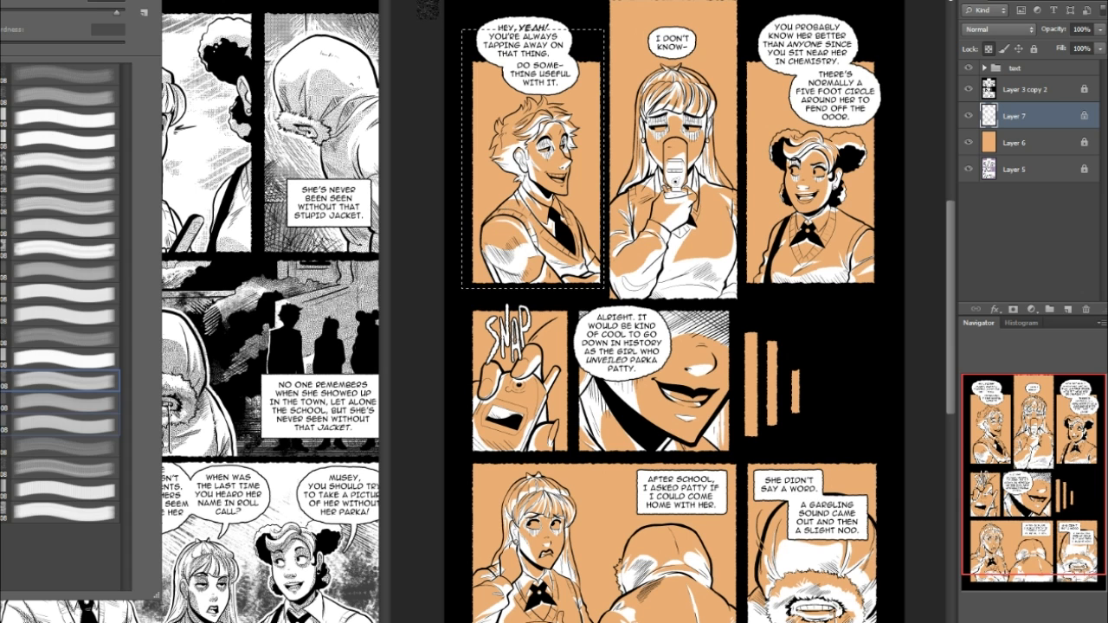
pyautogui.click(748, 76)
pyautogui.moveTo(528, 121); pyautogui.dragTo(562, 264)
pyautogui.hotkey('ctrl', 'z')
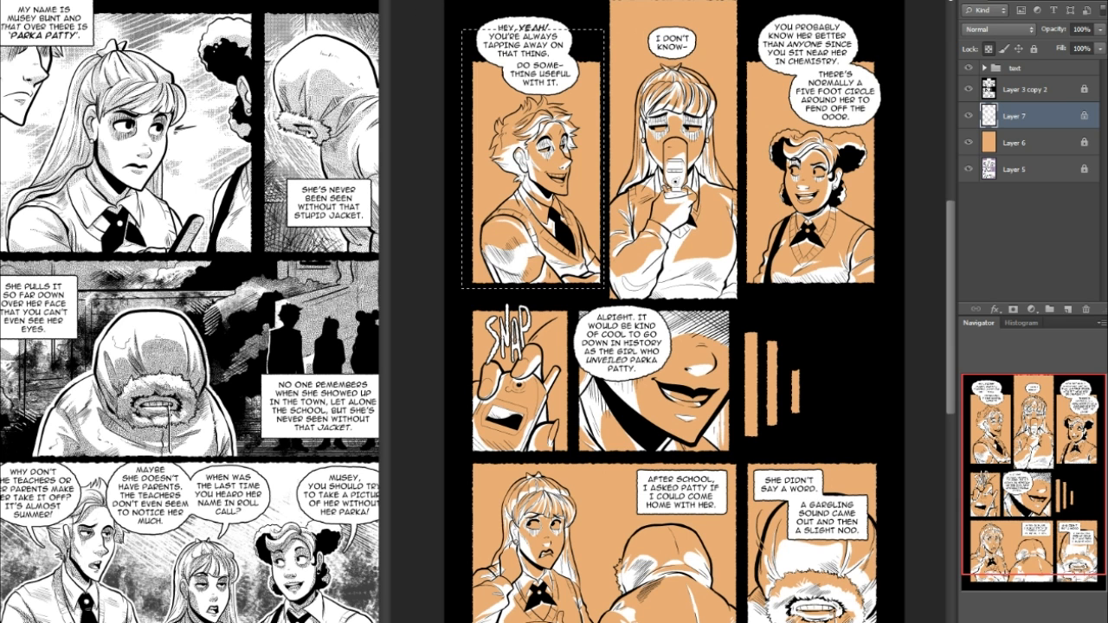
# - Try a dense line tone brush over the blond boy's white shadow areas in the first panel, and undo it
pyautogui.click(18, 6)
pyautogui.click(69, 358)
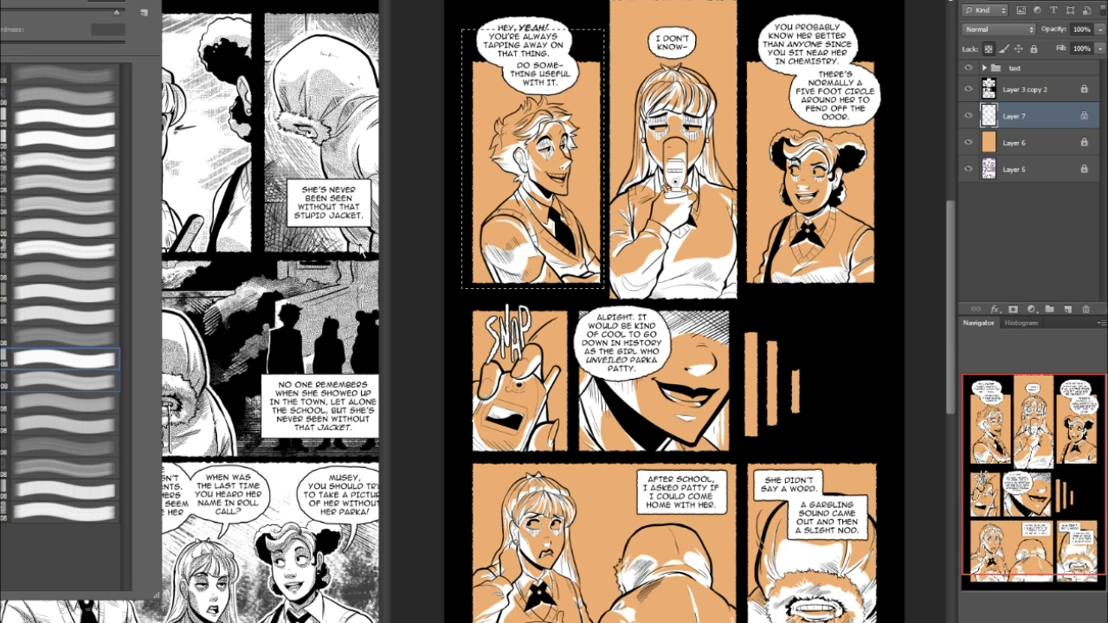
pyautogui.moveTo(528, 121); pyautogui.dragTo(553, 260)
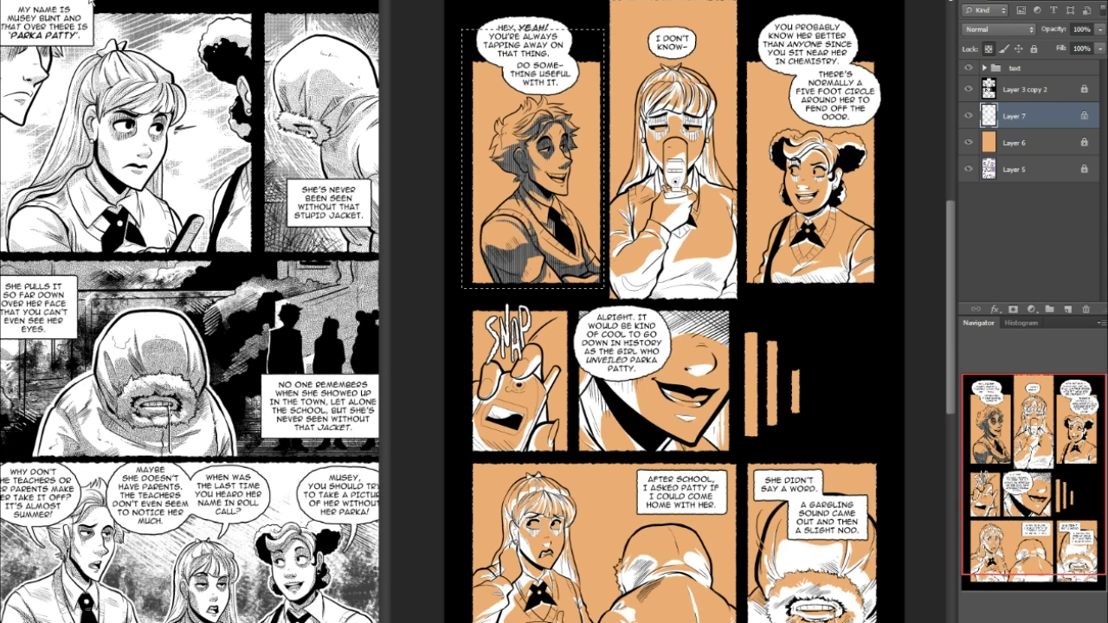
pyautogui.hotkey('ctrl', 'z')
pyautogui.rightClick(24, 149)
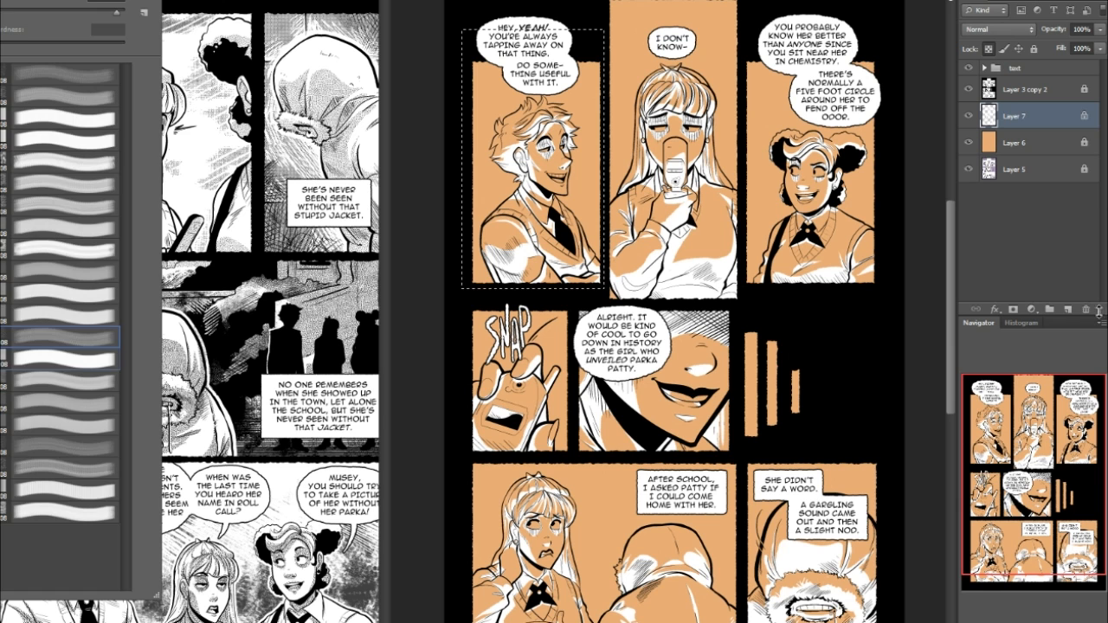
# - Add a new layer above Layer 7 and name it "tones"
pyautogui.click(1068, 310)
pyautogui.moveTo(1053, 488); pyautogui.dragTo(1053, 479)
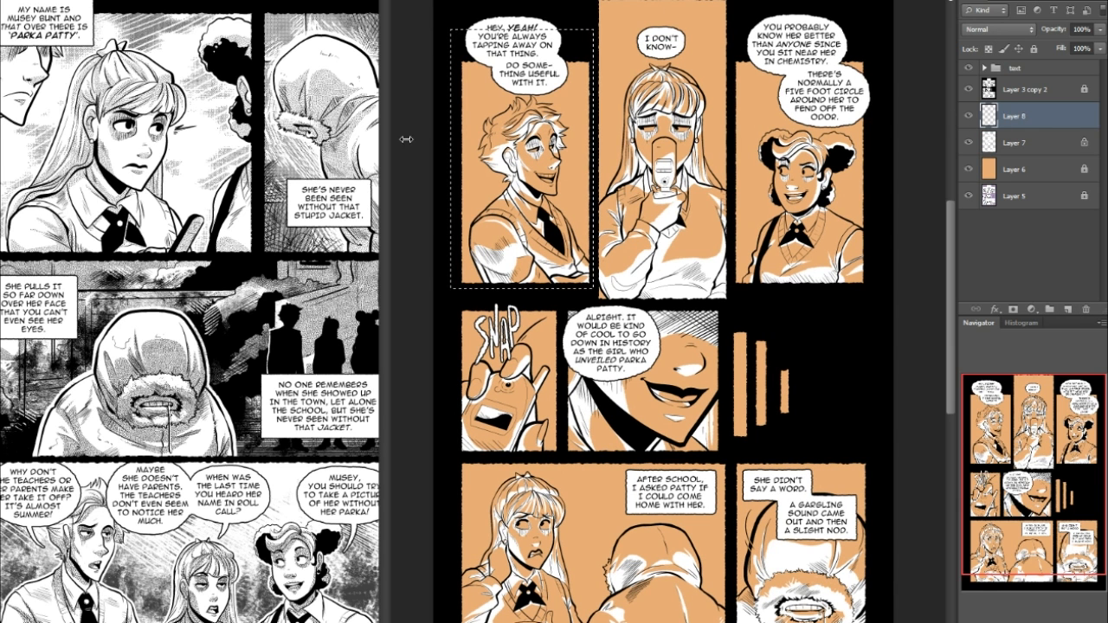
pyautogui.moveTo(1019, 118); pyautogui.dragTo(1022, 112)
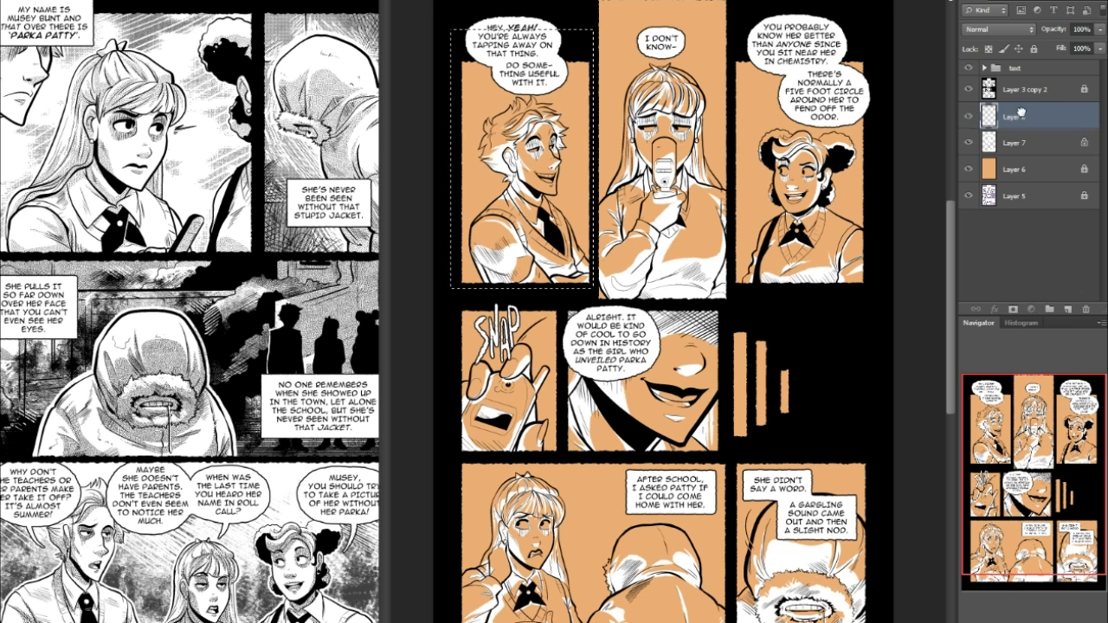
pyautogui.doubleClick(1014, 116)
pyautogui.write('tones')
pyautogui.press('Return')
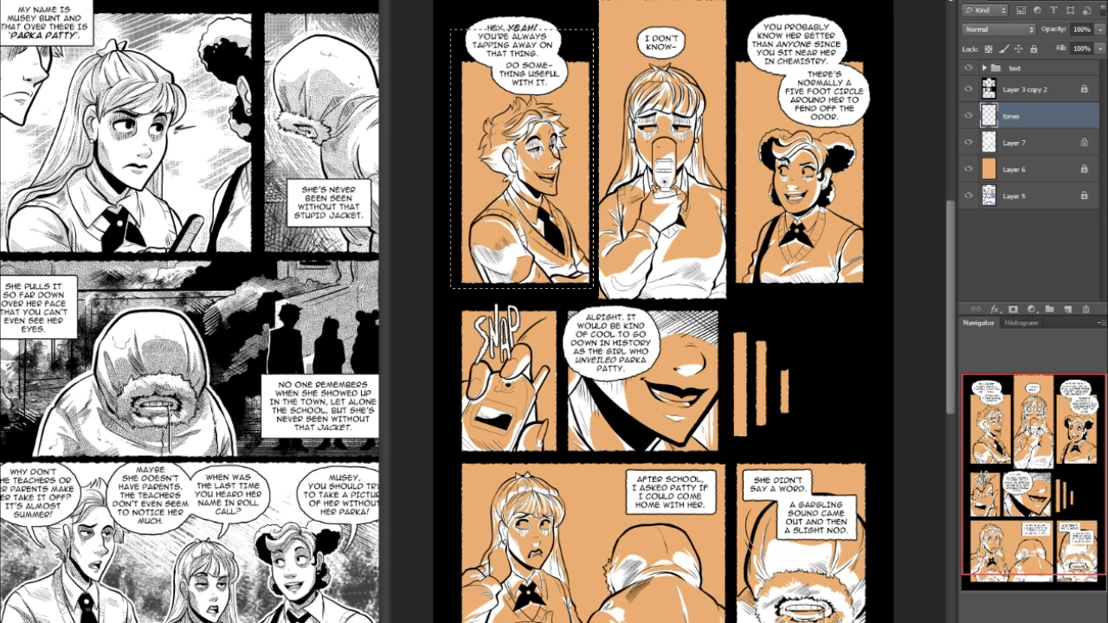
# - Rename Layer 7 as "shading" and make the tones layer active again
pyautogui.doubleClick(1014, 142)
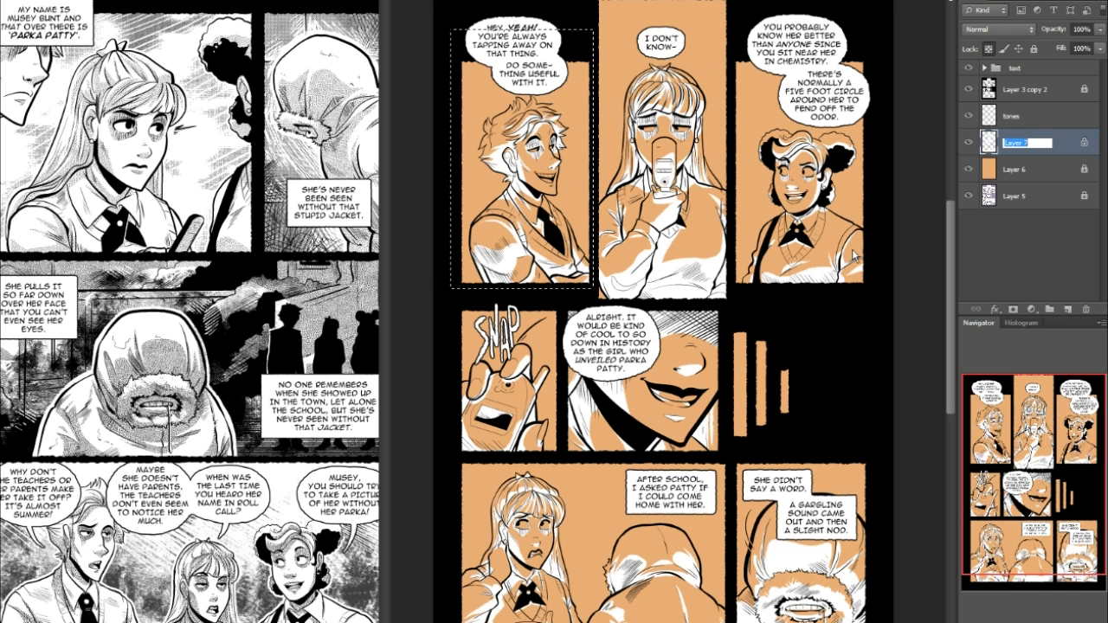
pyautogui.write('shading')
pyautogui.press('Return')
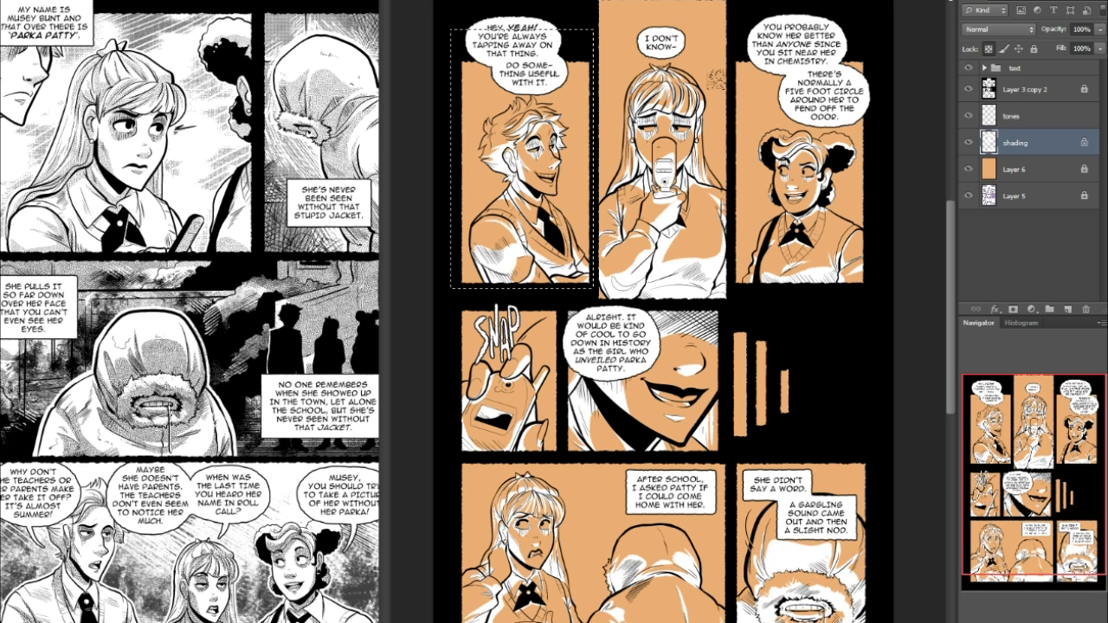
pyautogui.click(1036, 124)
pyautogui.click(1049, 146)
pyautogui.click(1034, 50)
pyautogui.click(1034, 117)
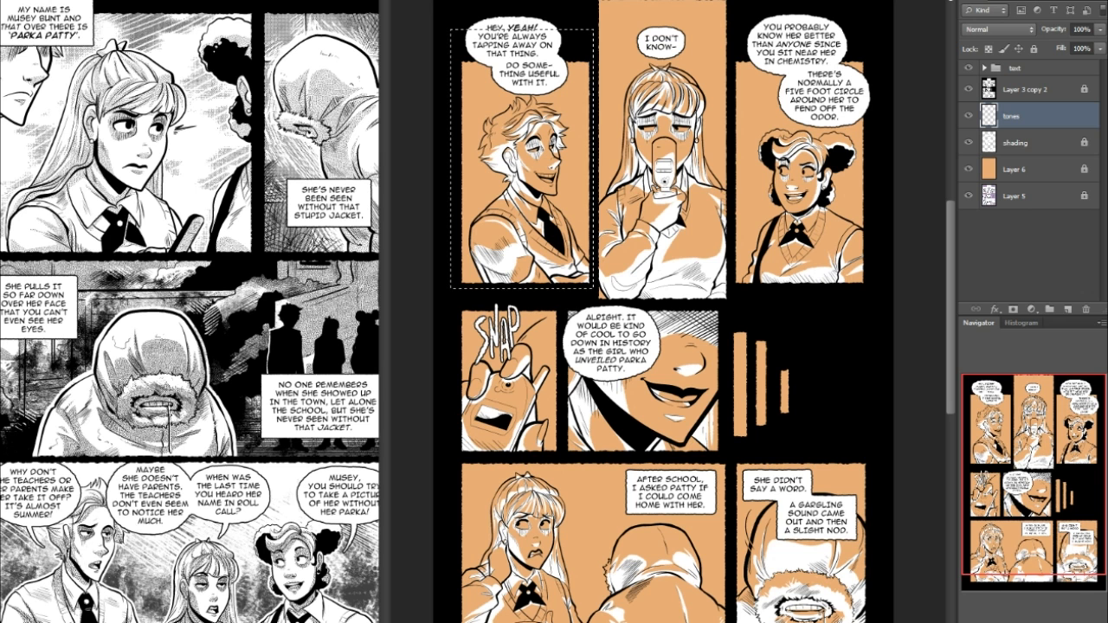
# - Try a regular halftone dot brush across the whole first panel on the tones layer, and undo it
pyautogui.rightClick(12, 80)
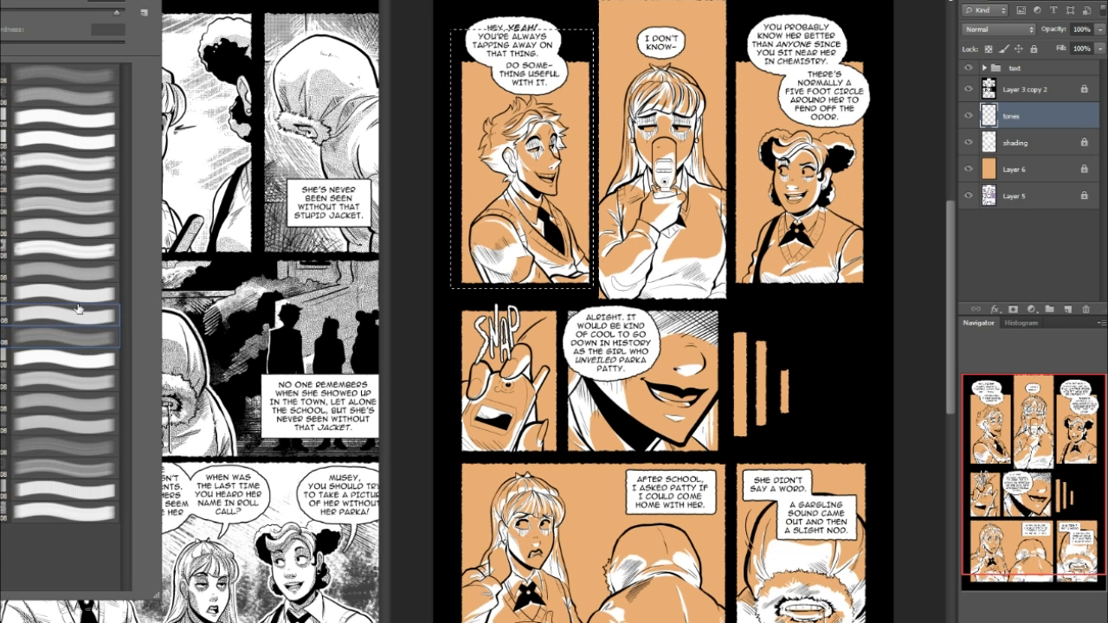
pyautogui.click(523, 164)
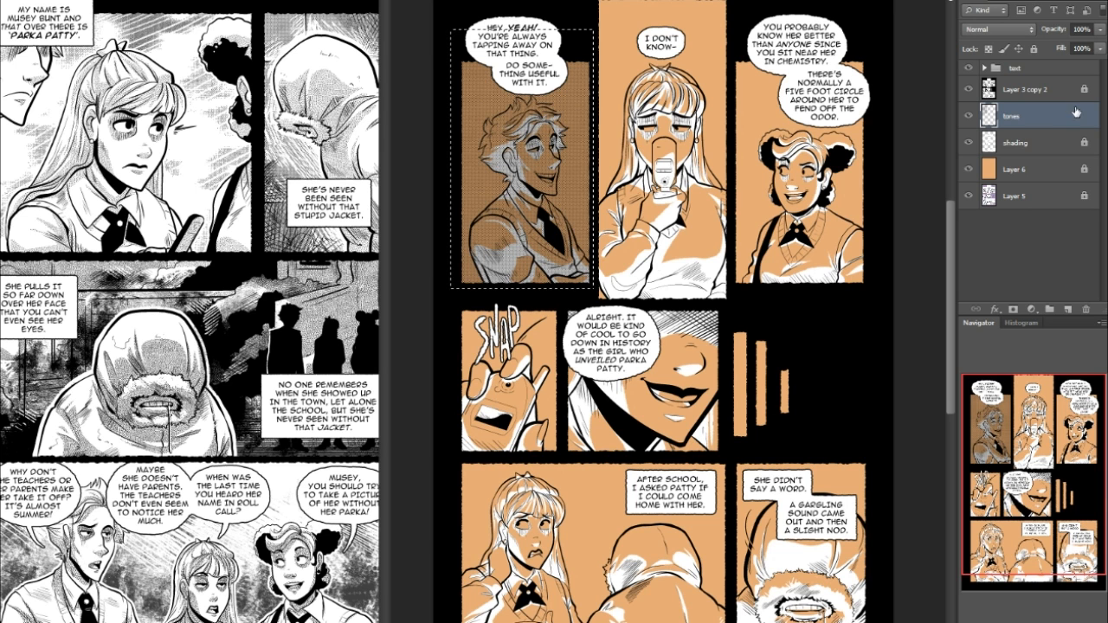
pyautogui.hotkey('ctrl', 'z')
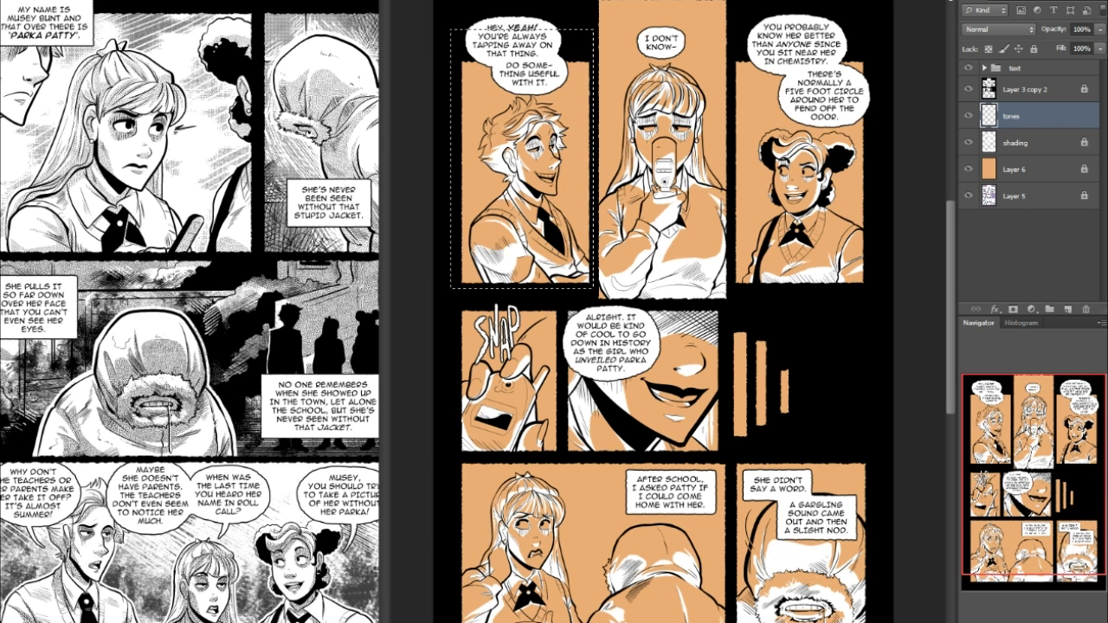
# - Try a dense speckled tone brush across the first panel, inspect its texture up close on the blond boy, and undo it
pyautogui.click(19, 6)
pyautogui.click(47, 299)
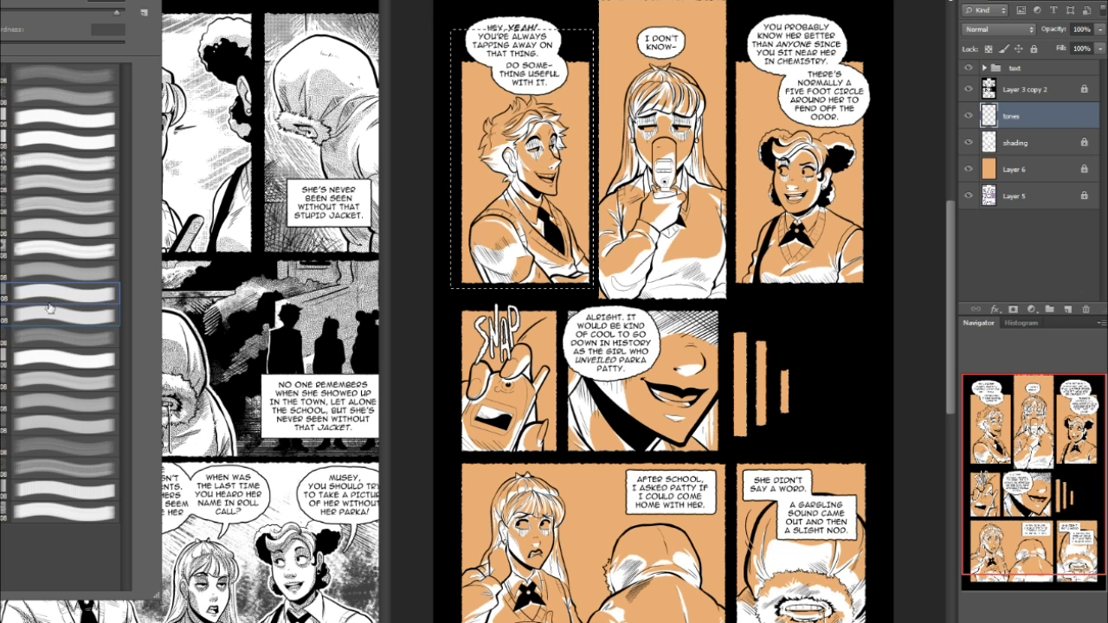
pyautogui.click(523, 164)
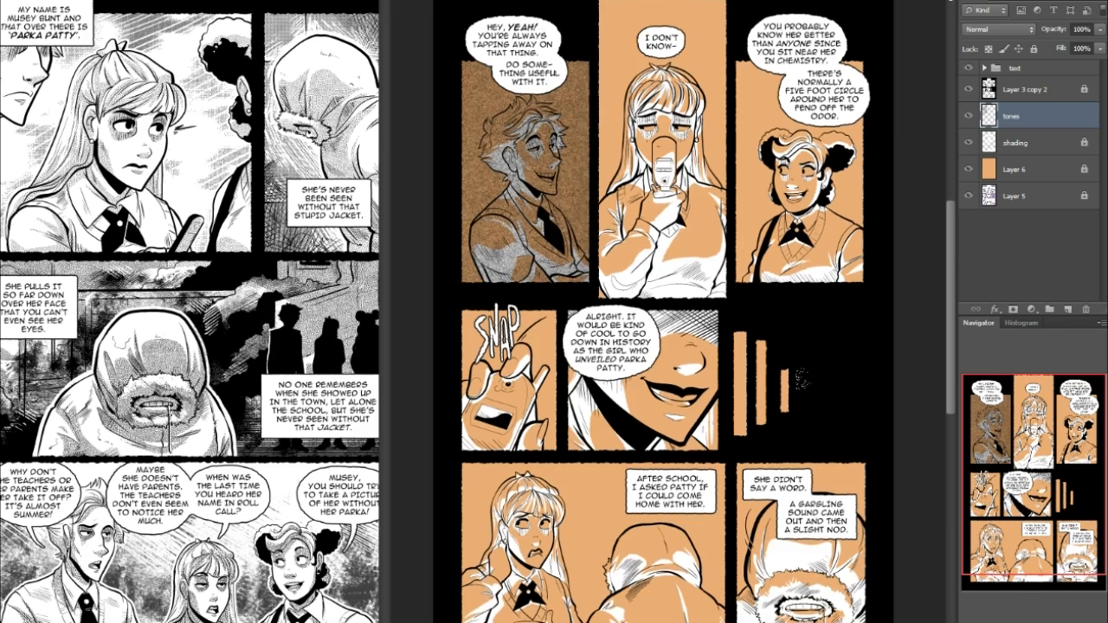
pyautogui.hotkey('ctrl', '+')
pyautogui.hotkey('ctrl', '+')
pyautogui.hotkey('ctrl', '+')
pyautogui.hotkey('ctrl', '+')
pyautogui.moveTo(1021, 449); pyautogui.dragTo(985, 426)
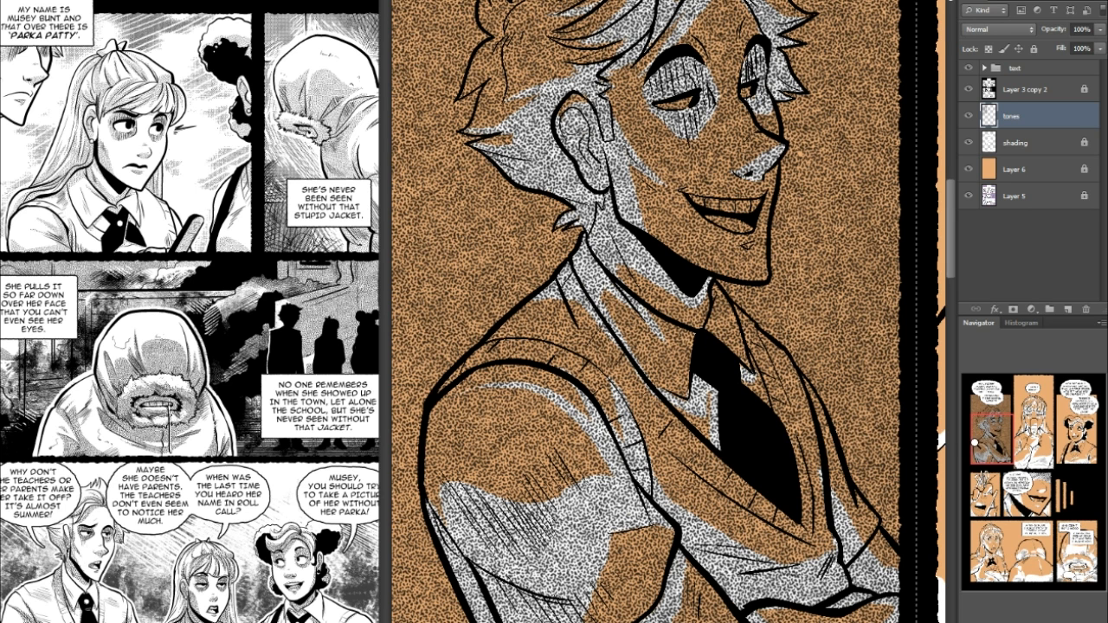
pyautogui.hotkey('ctrl', 'z')
# - Try further tone brushes from the set on the enlarged first panel and undo their marks
pyautogui.click(2, 2)
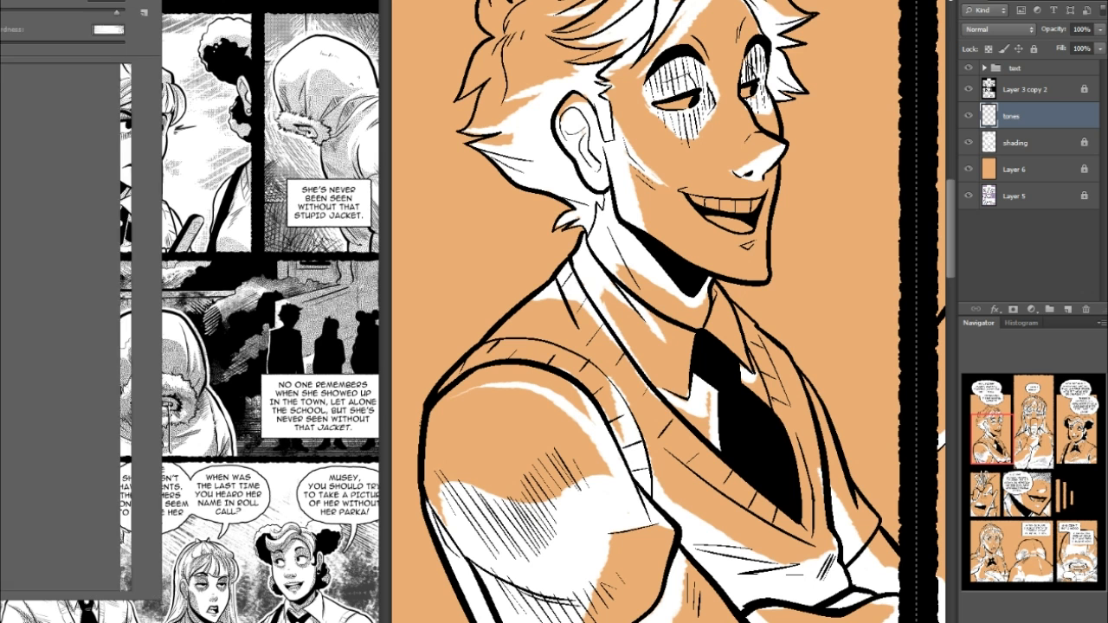
pyautogui.click(593, 375)
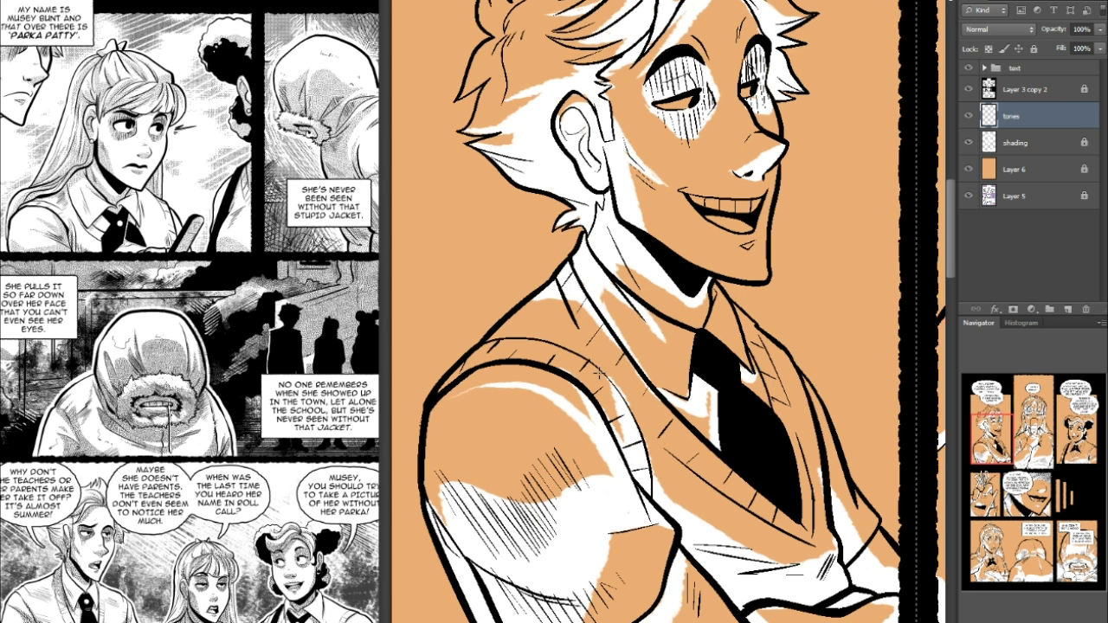
pyautogui.hotkey('ctrl', 'z')
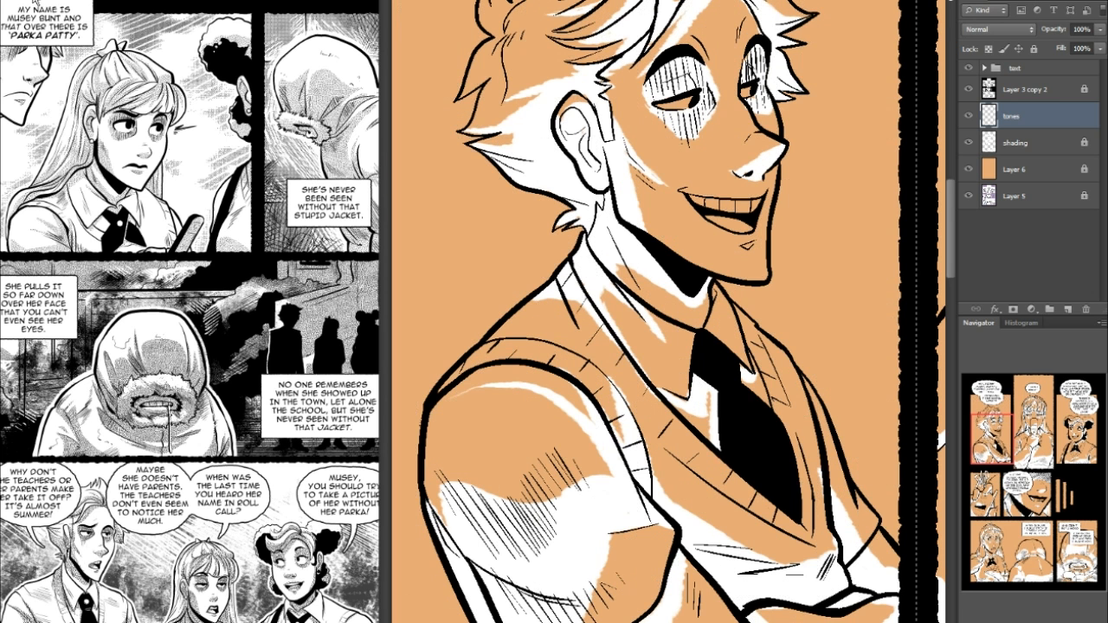
pyautogui.click(41, 3)
pyautogui.click(45, 227)
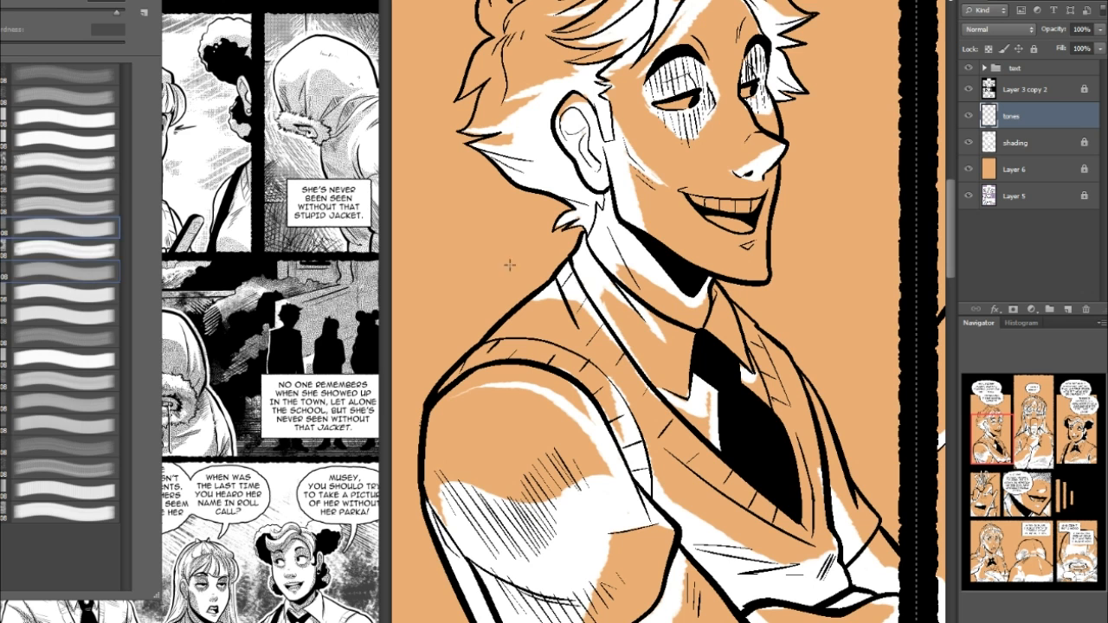
pyautogui.click(626, 300)
pyautogui.click(568, 379)
pyautogui.hotkey('ctrl', 'z')
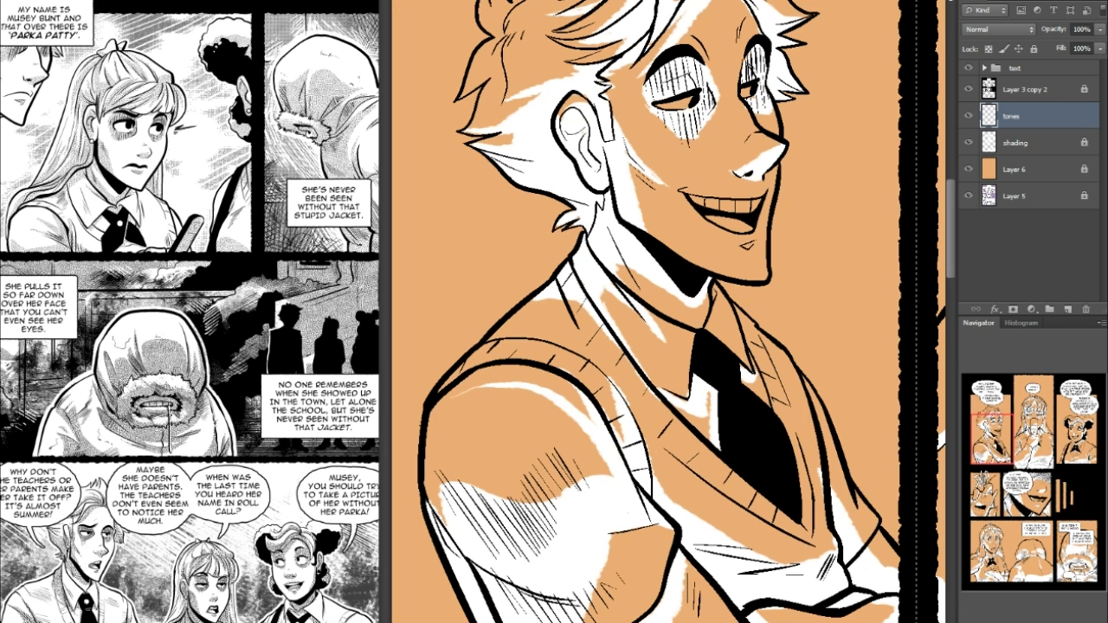
# - Try a plaid pattern brush over the blond boy in the first panel, and undo it
pyautogui.click(42, 2)
pyautogui.click(56, 427)
pyautogui.click(645, 381)
pyautogui.click(647, 417)
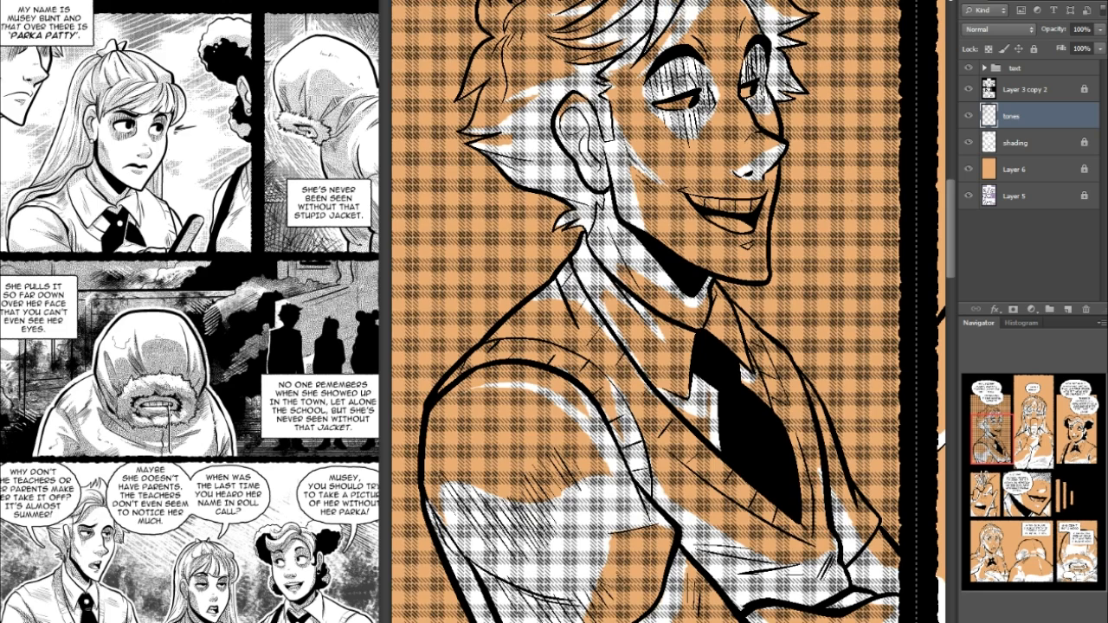
pyautogui.hotkey('ctrl', 'z')
# - Try a stippled dot brush over the enlarged first panel, and undo it
pyautogui.click(42, 3)
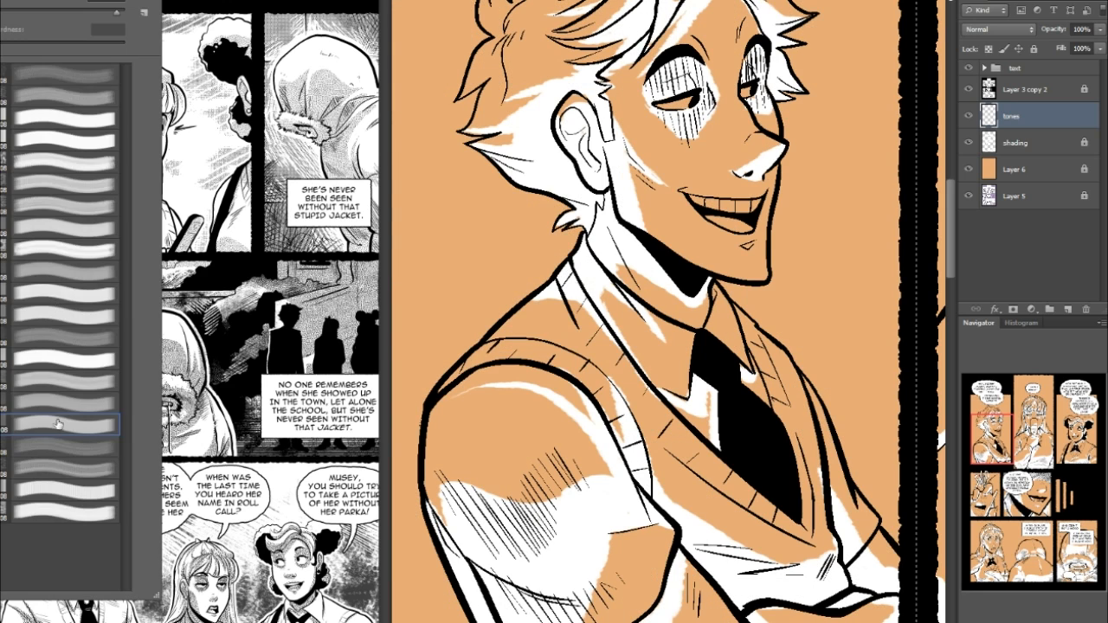
pyautogui.click(636, 329)
pyautogui.click(655, 347)
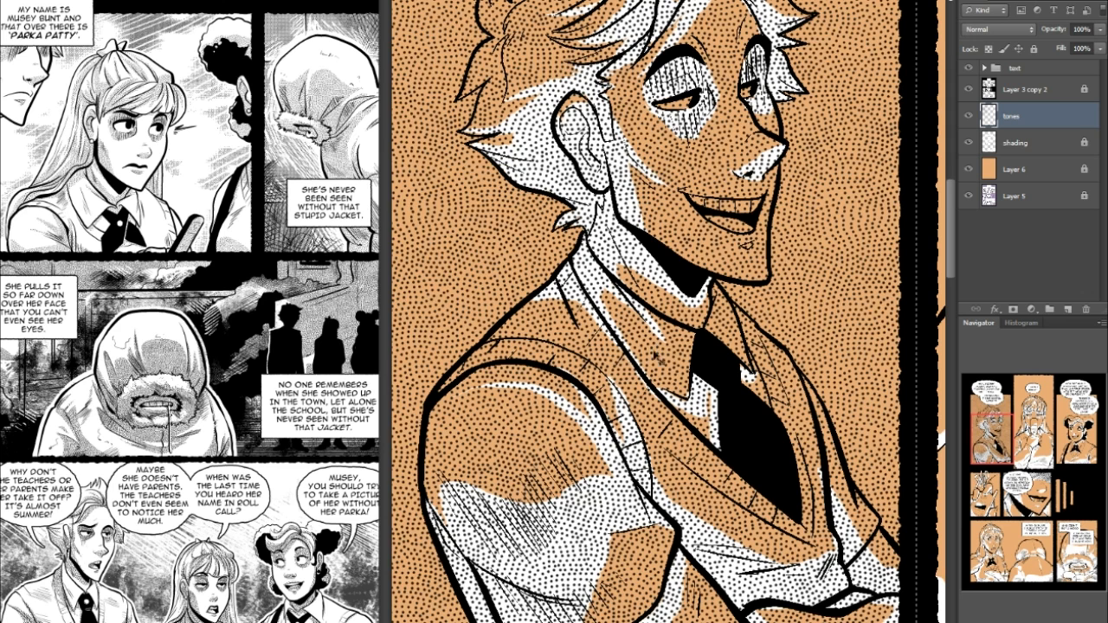
pyautogui.hotkey('ctrl', 'z')
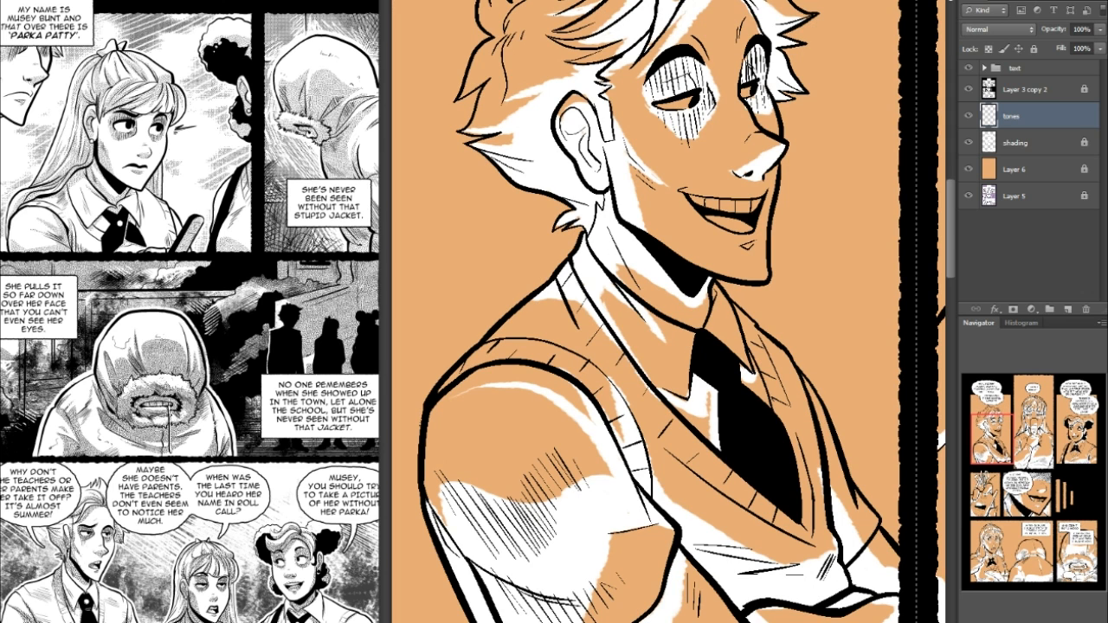
# - Cover the selected first panel with the stippled dot tone on the tones layer
pyautogui.hotkey('ctrl', '-')
pyautogui.hotkey('ctrl', '-')
pyautogui.moveTo(991, 434); pyautogui.dragTo(1023, 469)
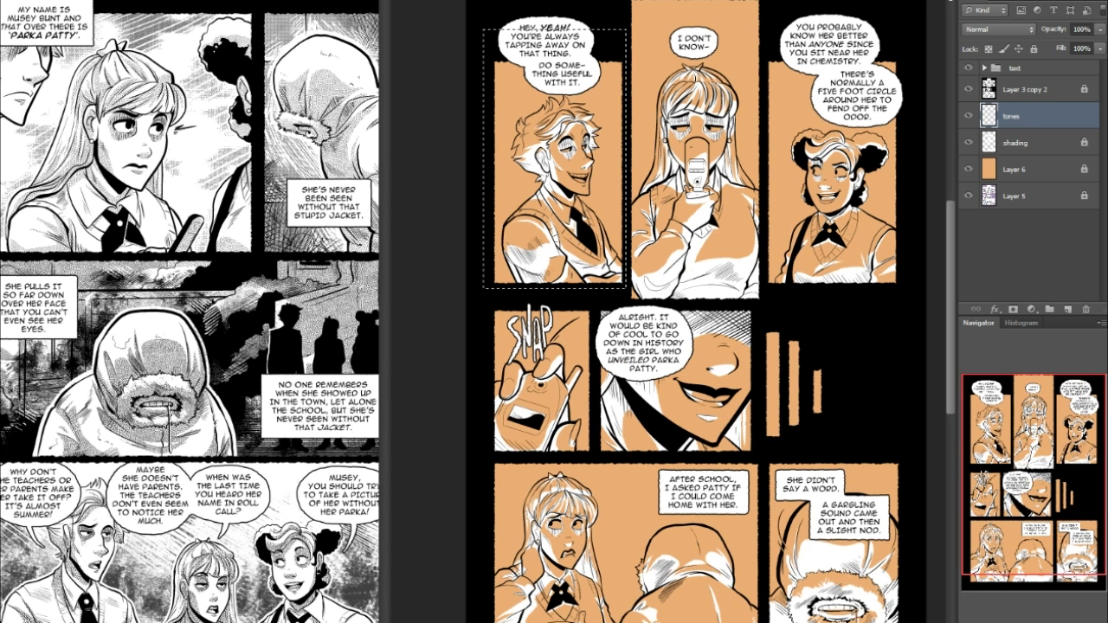
pyautogui.press('Return')
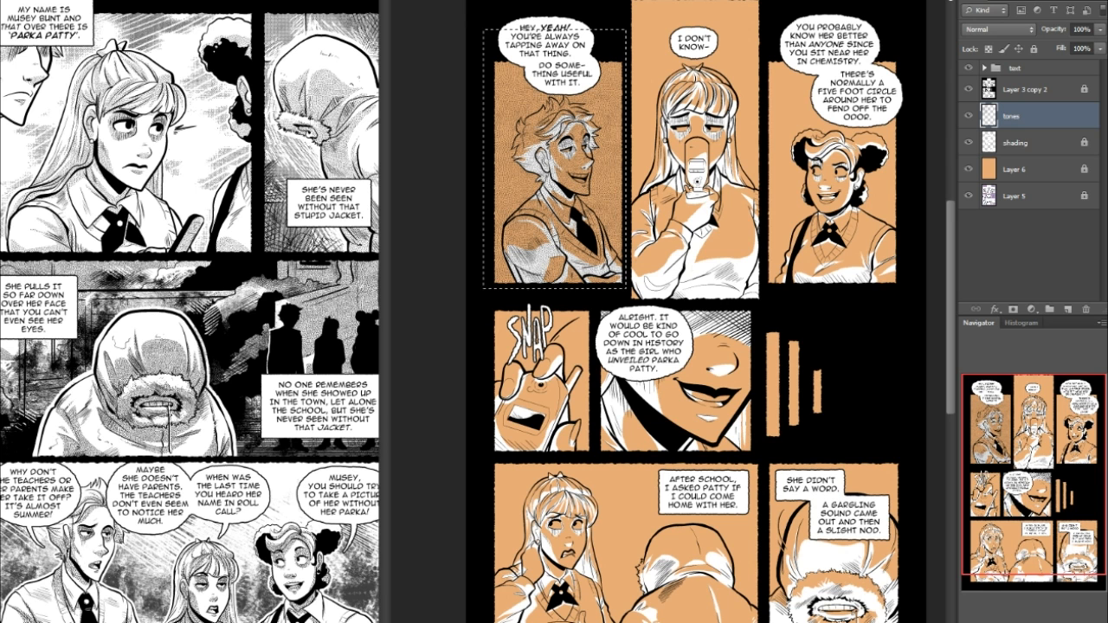
# - Marquee the third and the middle panels of the first row in turn and cover each with the stippled dot tone
pyautogui.moveTo(767, 57); pyautogui.dragTo(915, 297)
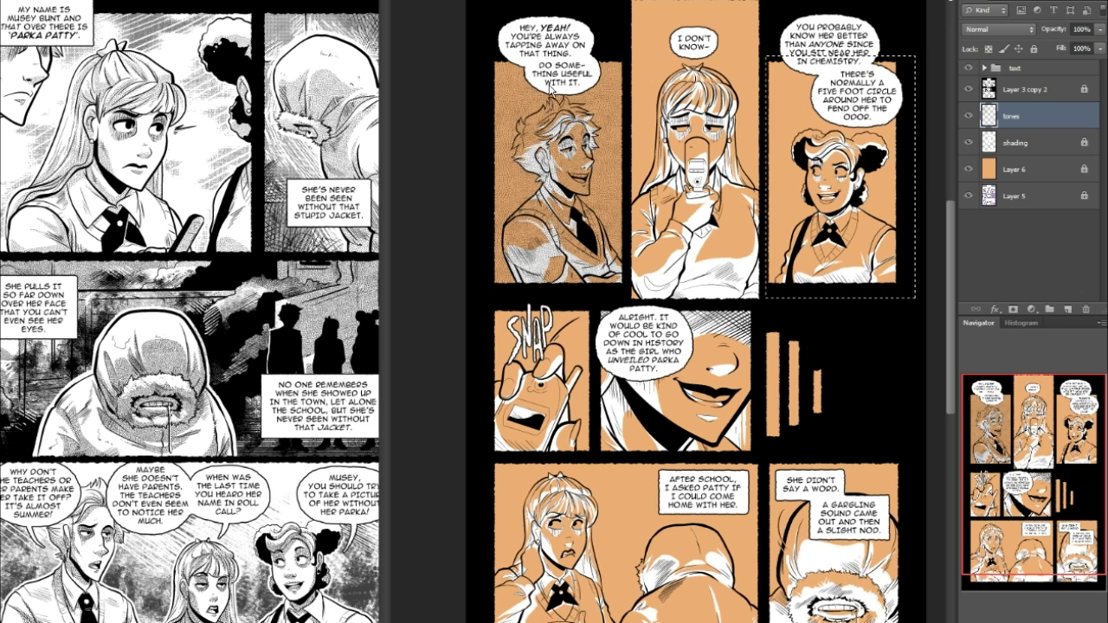
pyautogui.hotkey('shift', 'F5')
pyautogui.moveTo(995, 417); pyautogui.dragTo(963, 417)
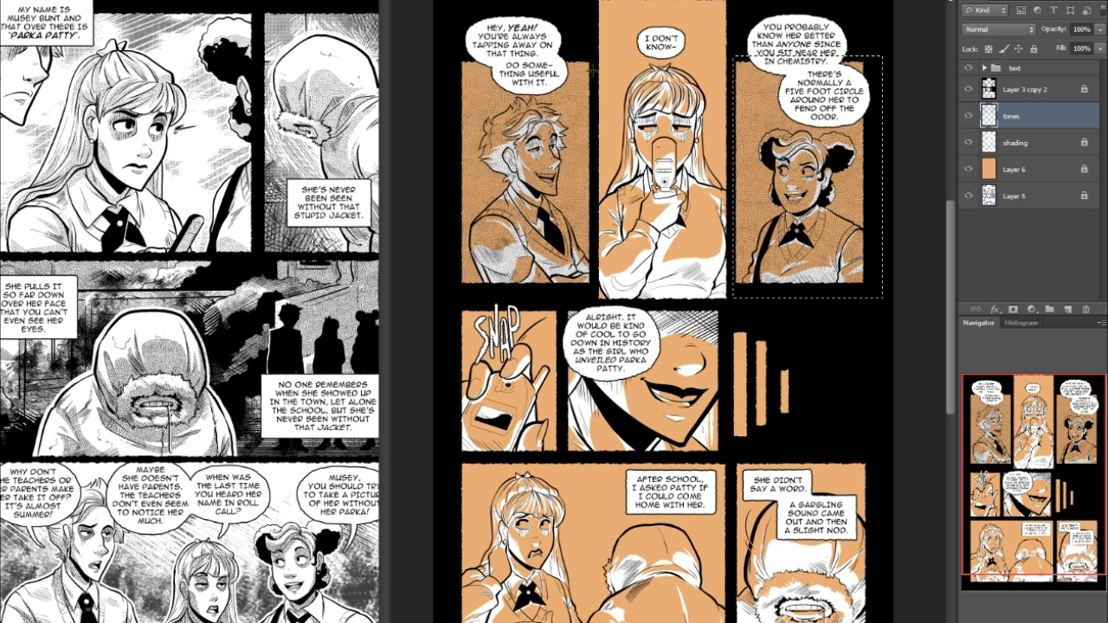
pyautogui.moveTo(594, 57); pyautogui.dragTo(732, 304)
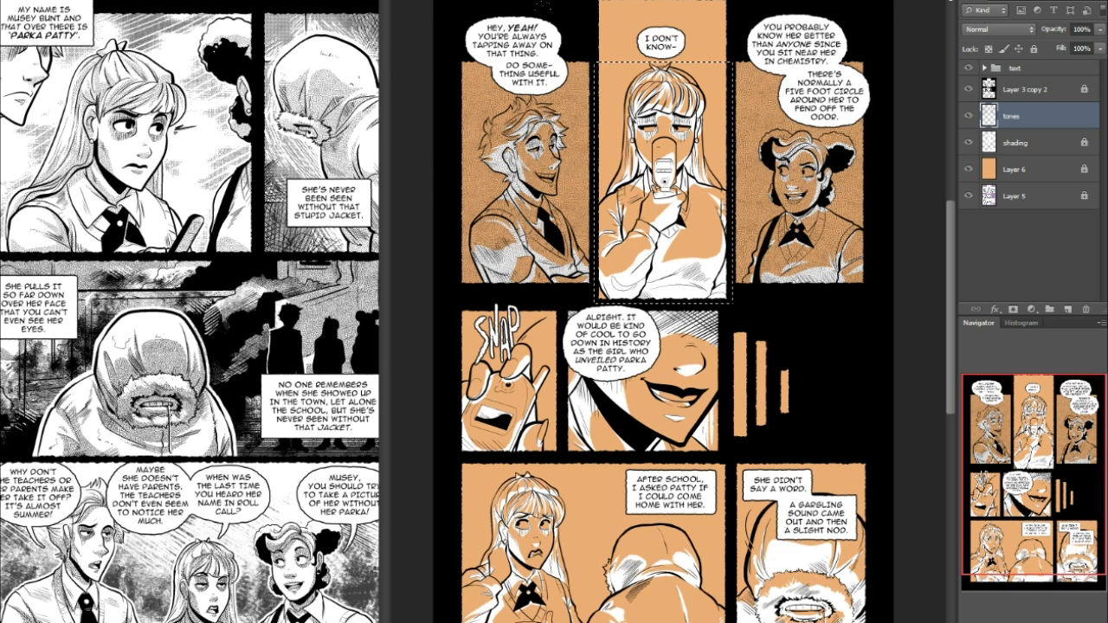
pyautogui.click(664, 183)
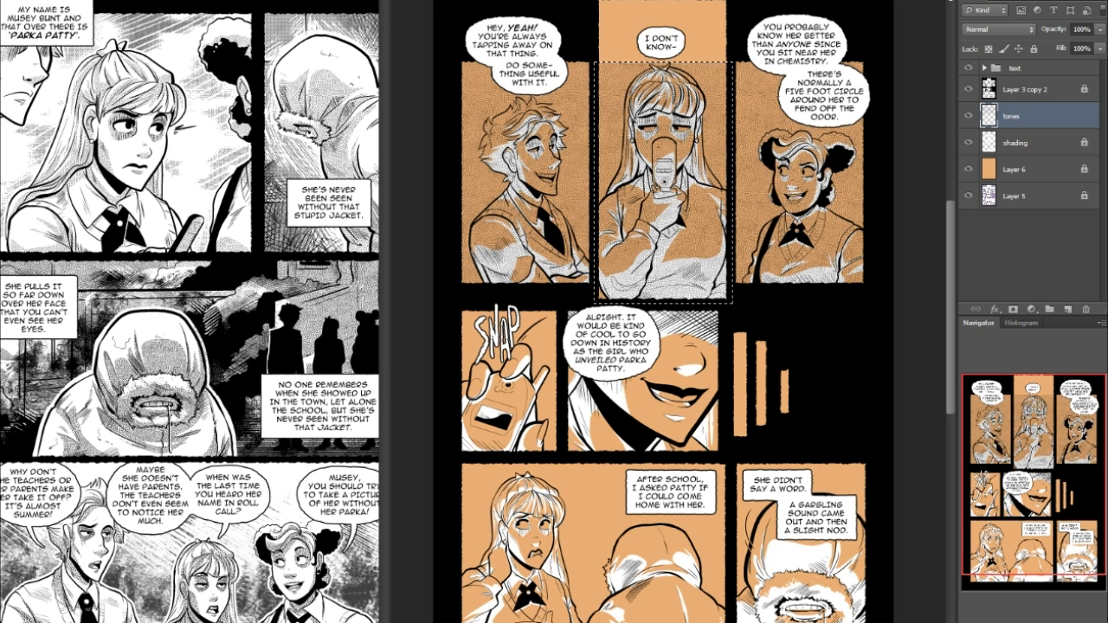
# - Marquee the last panel of the bottom row, the close-up of the parka's mouth
pyautogui.moveTo(1061, 509); pyautogui.dragTo(1067, 526)
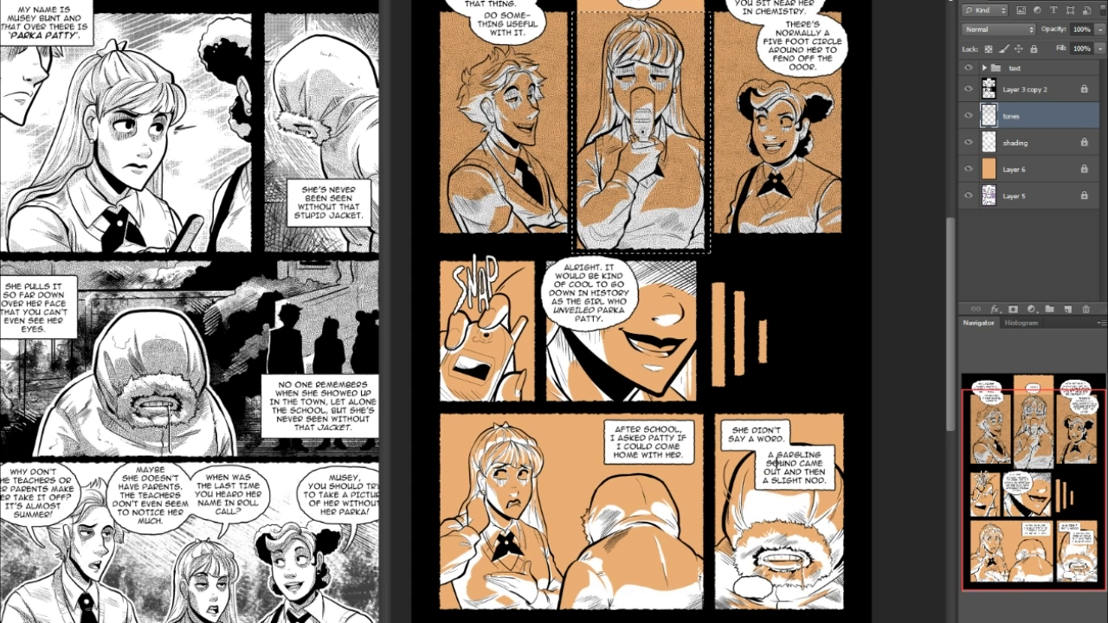
pyautogui.moveTo(713, 406); pyautogui.dragTo(848, 617)
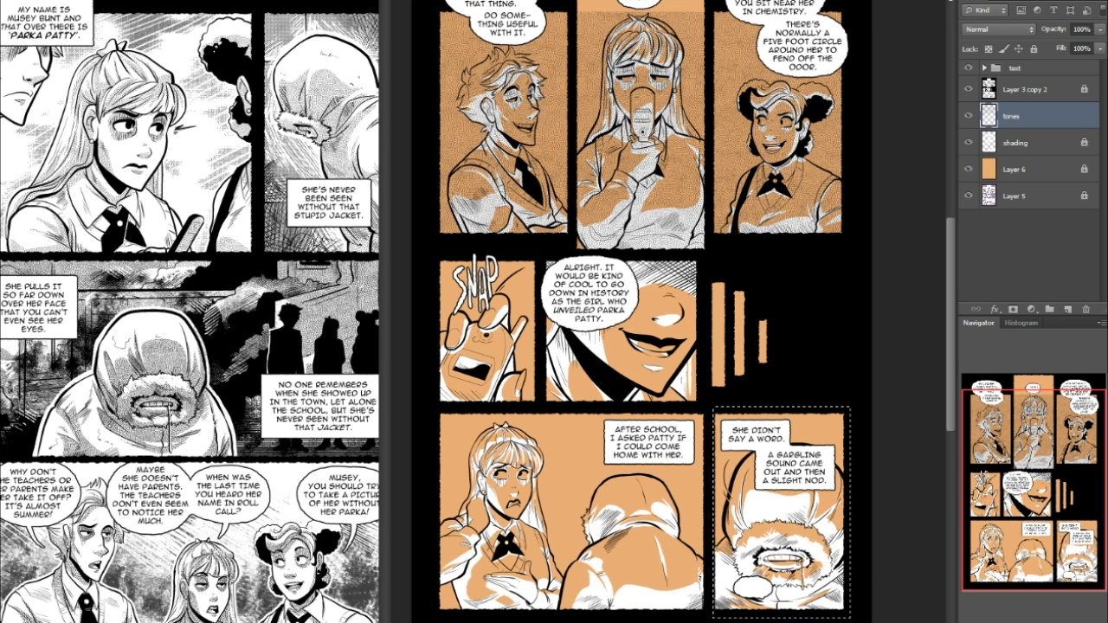
# - Try stamping the stippled dot tone side by side across the selected parka close-up panel, and undo both stamps
pyautogui.click(750, 518)
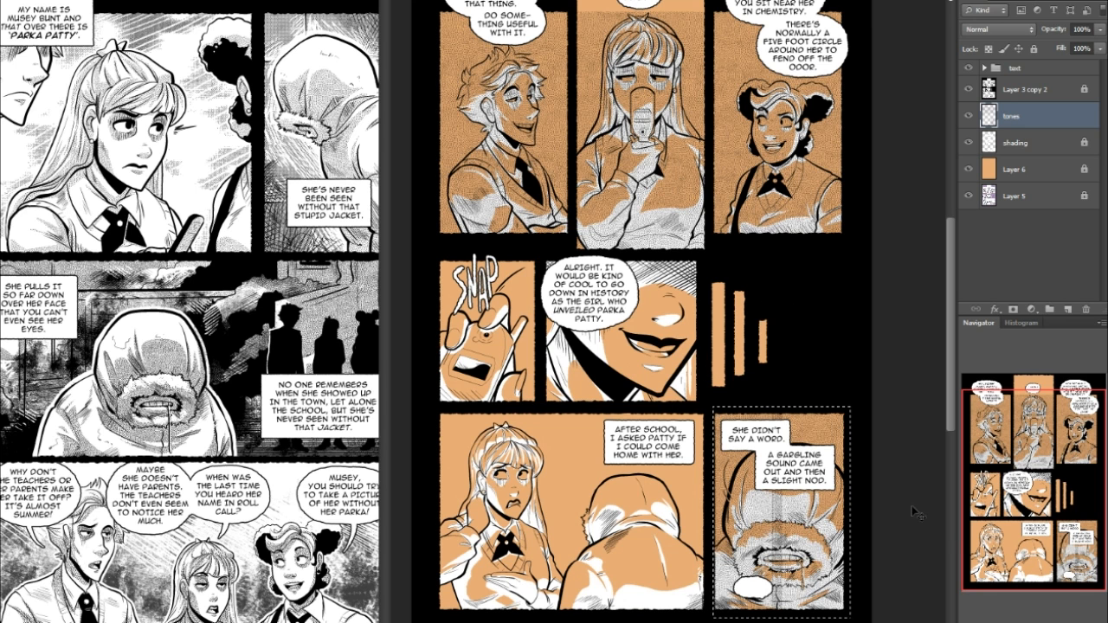
pyautogui.click(812, 518)
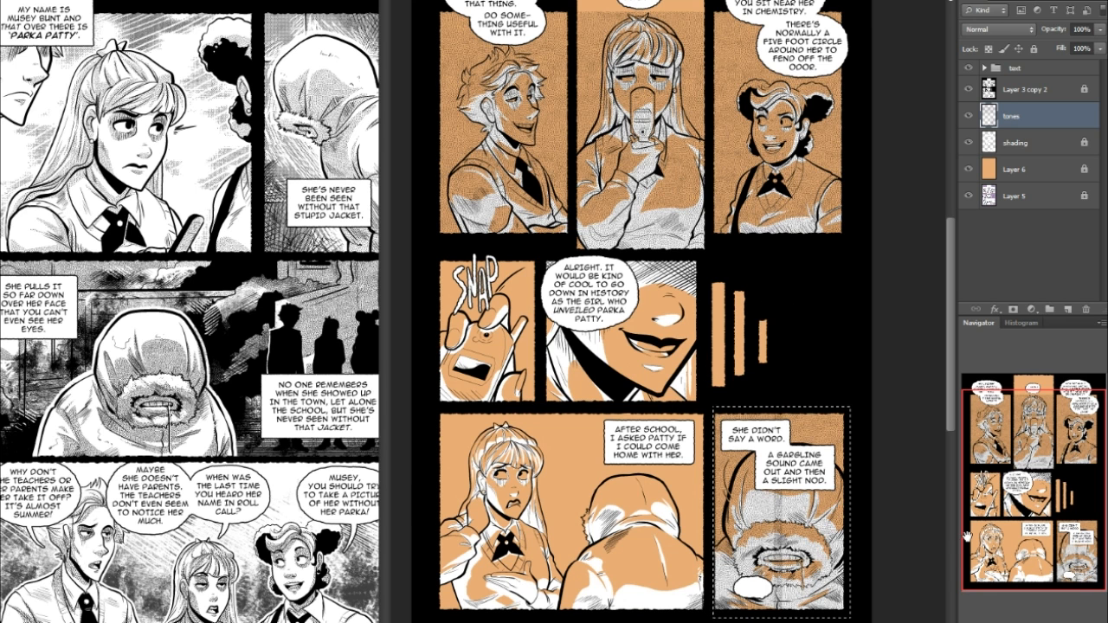
pyautogui.hotkey('ctrl', 'z')
pyautogui.hotkey('ctrl', 'z')
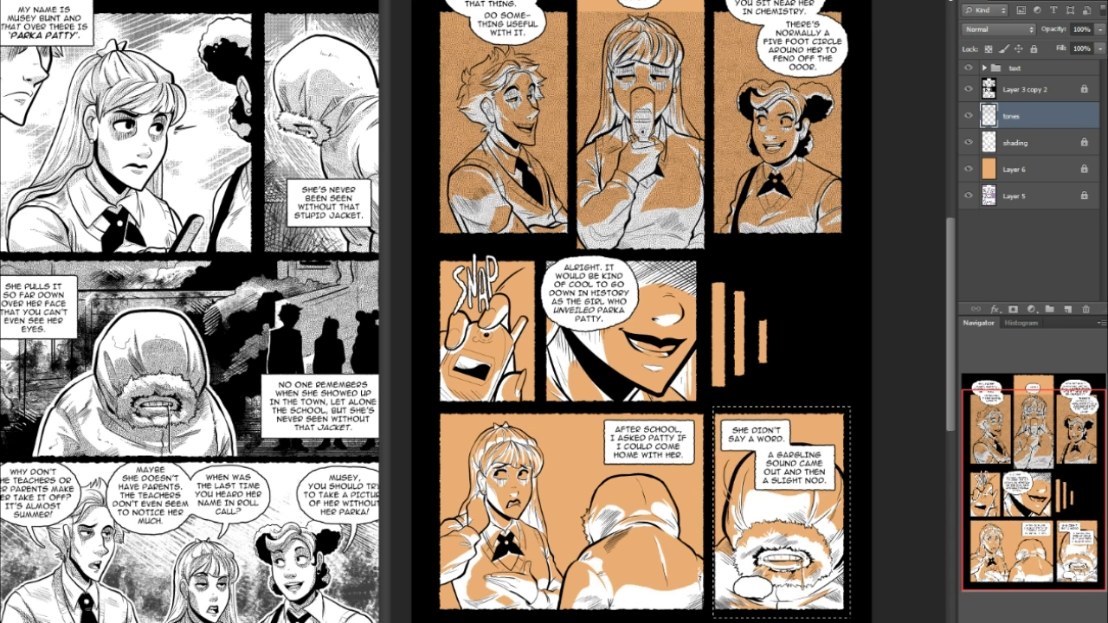
# - Cover the parka-mouth close-up and the marqueed left part of the wide bottom-row panel, around the worried girl, with the stippled dot tone
pyautogui.click(784, 517)
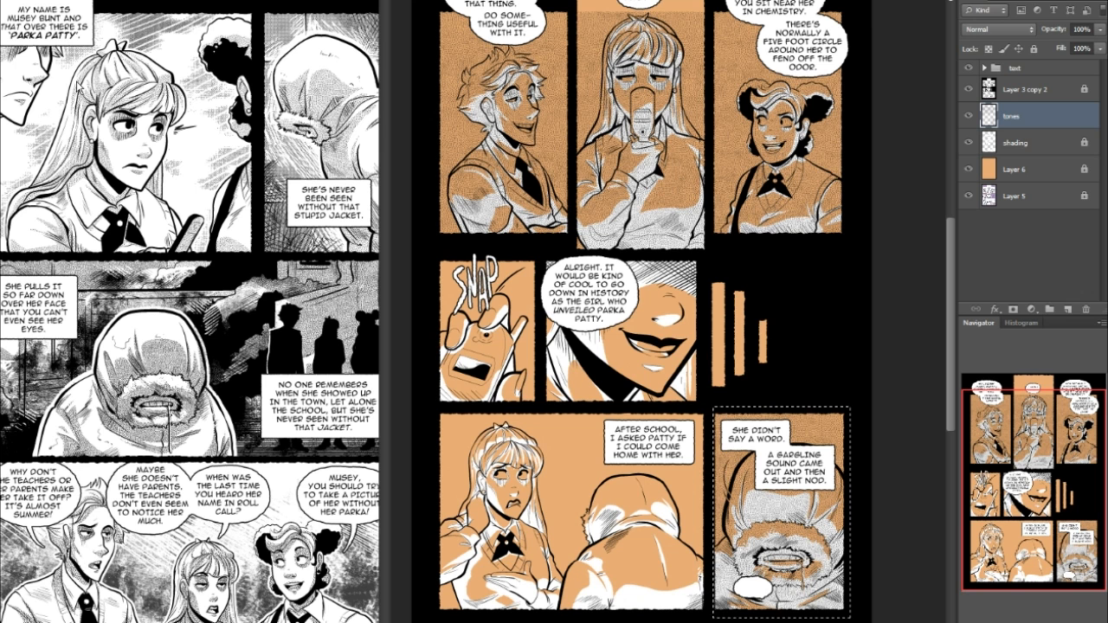
pyautogui.moveTo(431, 405); pyautogui.dragTo(710, 611)
pyautogui.hotkey('ctrl', 'z')
pyautogui.moveTo(431, 408); pyautogui.dragTo(567, 616)
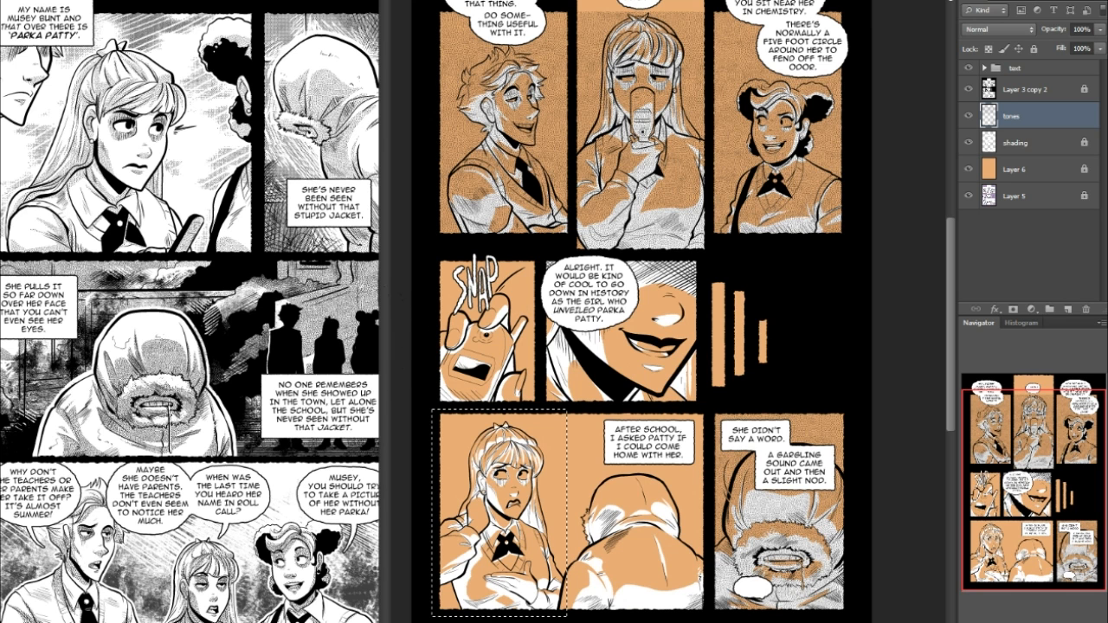
pyautogui.press('Return')
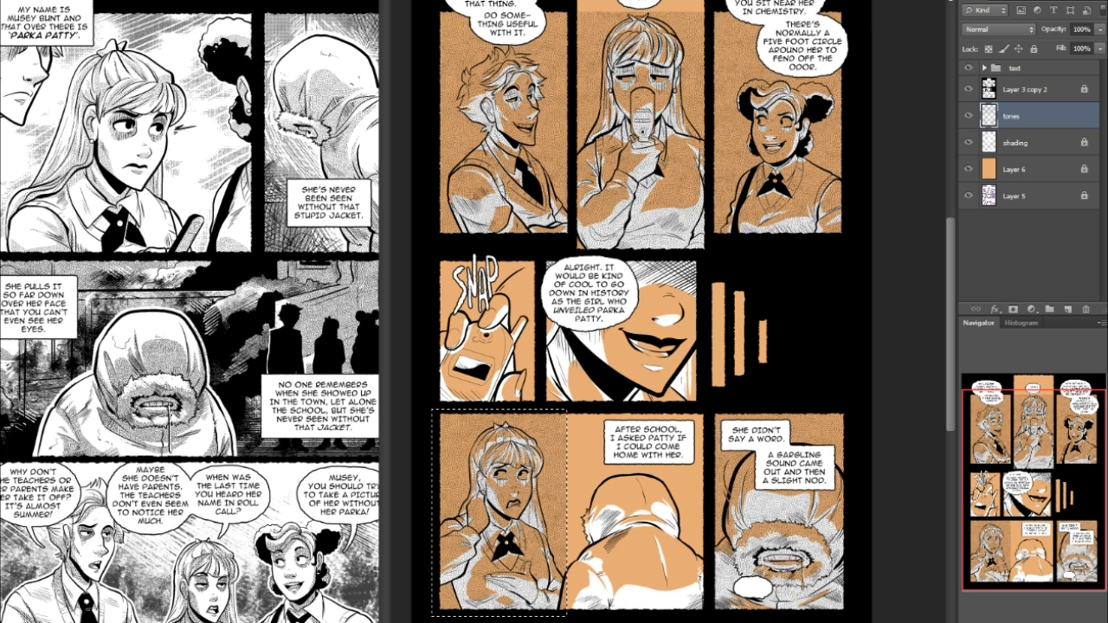
pyautogui.hotkey('ctrl', 'd')
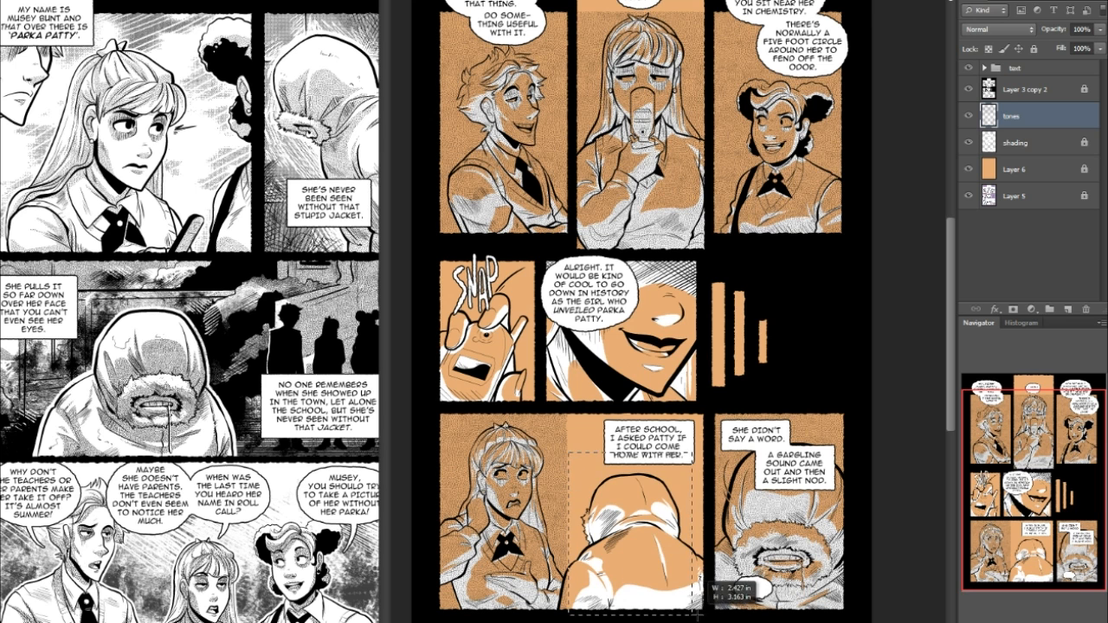
# - Marquee the hooded figure's part of the wide bottom-row panel, cover it with the stippled dot tone and deselect
pyautogui.moveTo(568, 452); pyautogui.dragTo(707, 613)
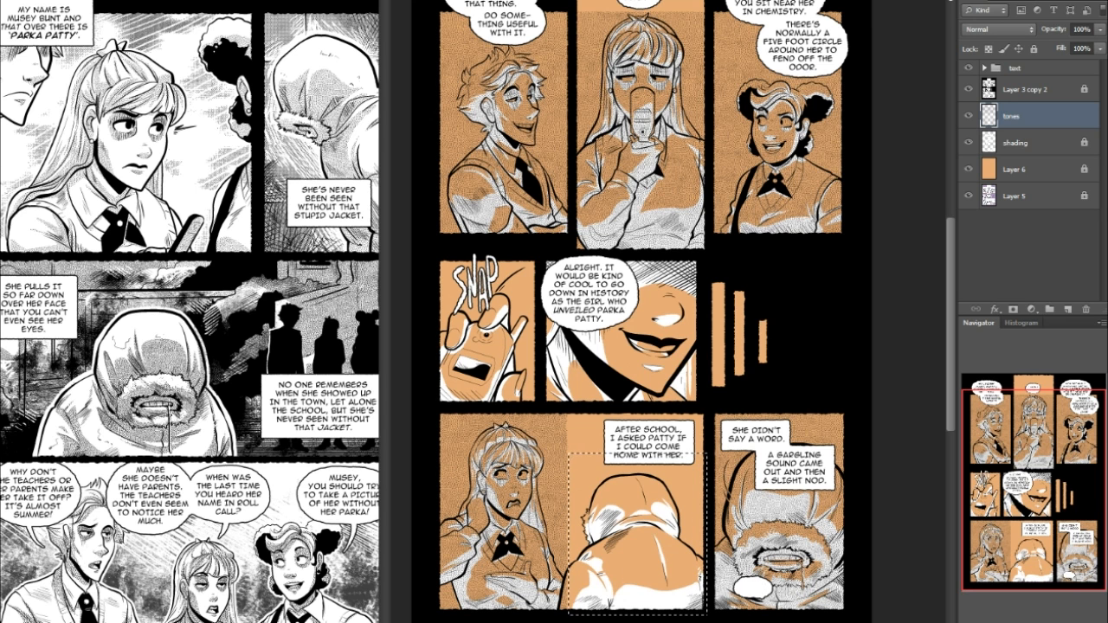
pyautogui.hotkey('alt', 'BackSpace')
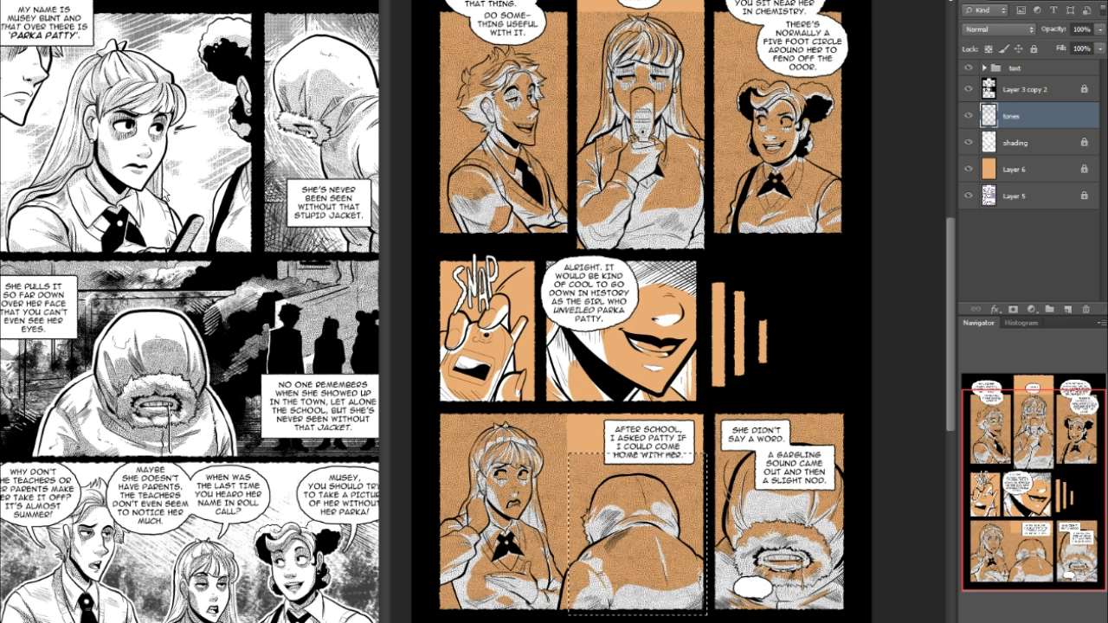
pyautogui.hotkey('ctrl', 'd')
# - Marquee the SNAP phone panel and the smiling-mouth panel in turn and cover each with the stippled dot tone
pyautogui.moveTo(424, 253); pyautogui.dragTo(540, 404)
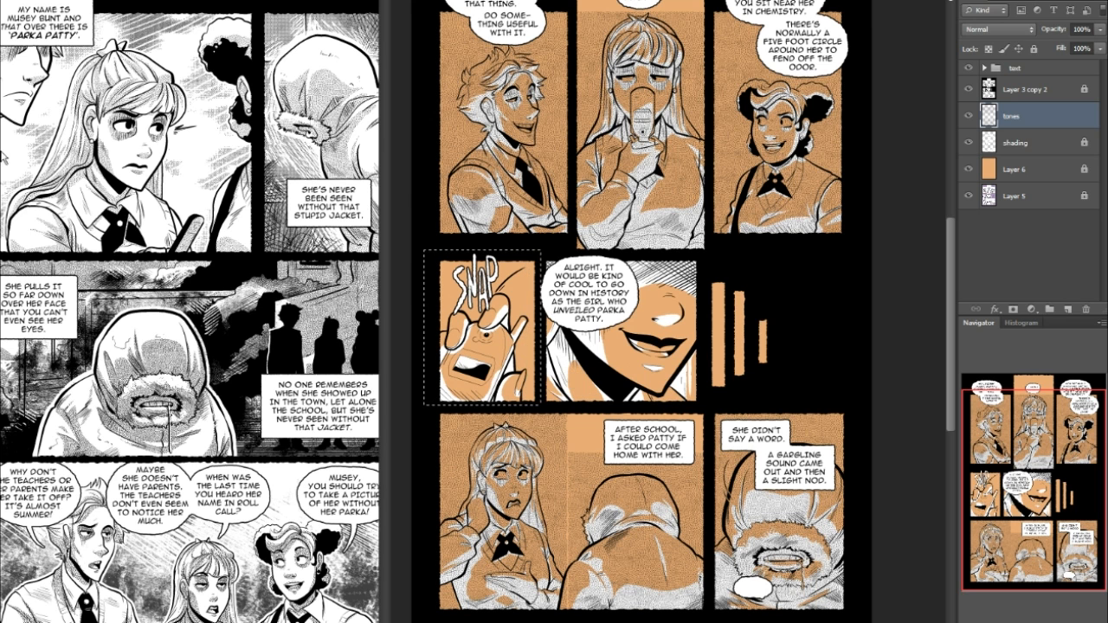
pyautogui.hotkey('alt', 'BackSpace')
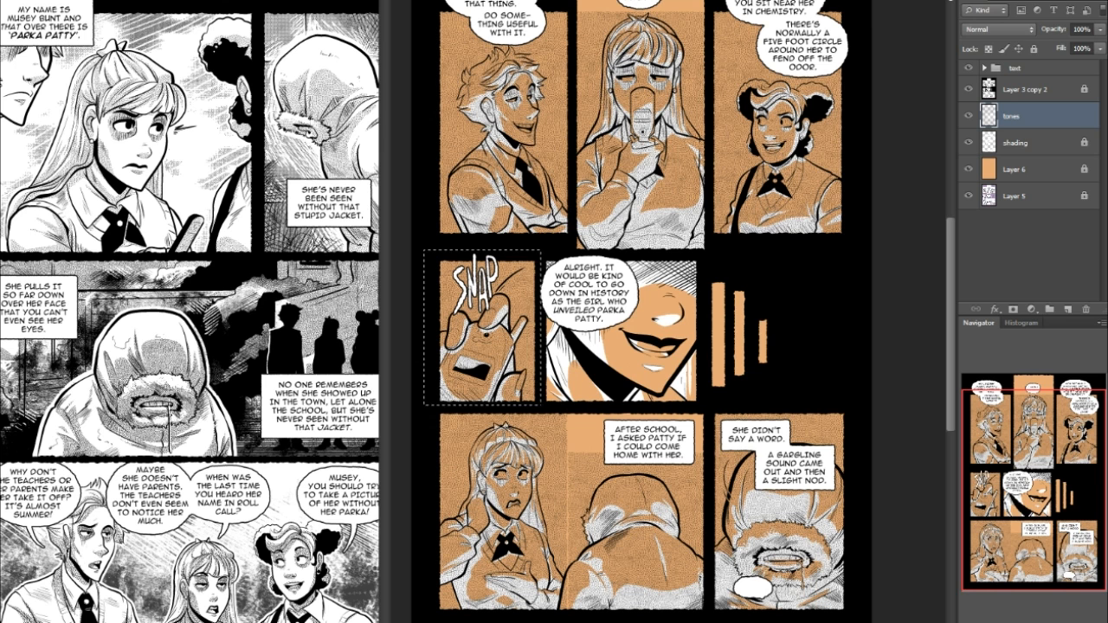
pyautogui.moveTo(544, 257); pyautogui.dragTo(703, 407)
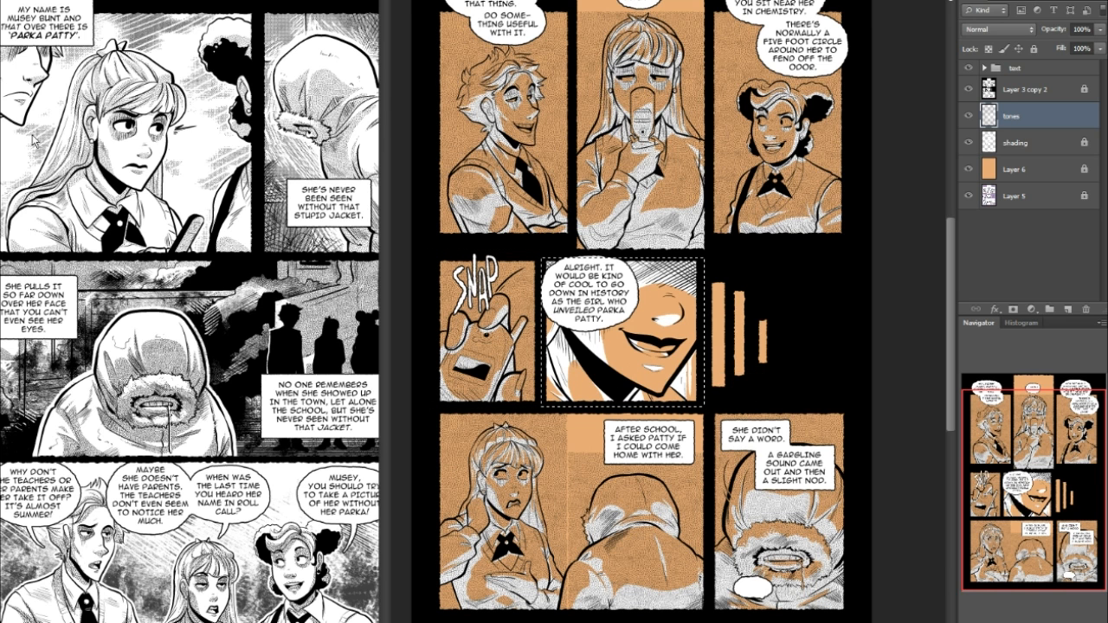
pyautogui.click(616, 332)
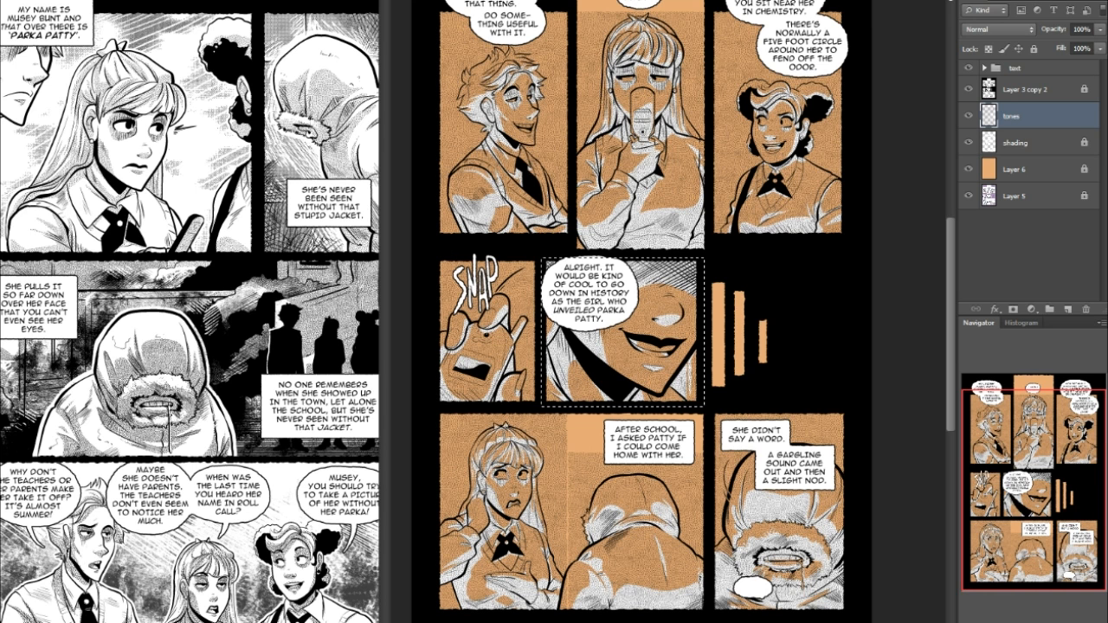
pyautogui.hotkey('ctrl', 'd')
# - Fill Layer 6 with white and clip the tones layer to the shading layer with a clipping mask
pyautogui.click(1022, 171)
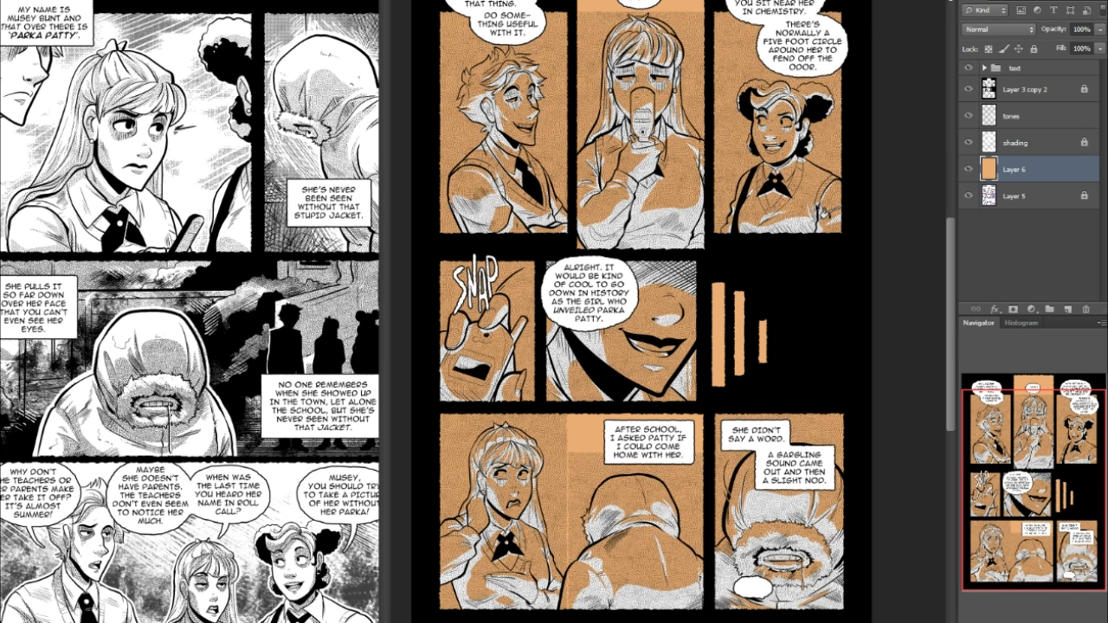
pyautogui.hotkey('ctrl', 'BackSpace')
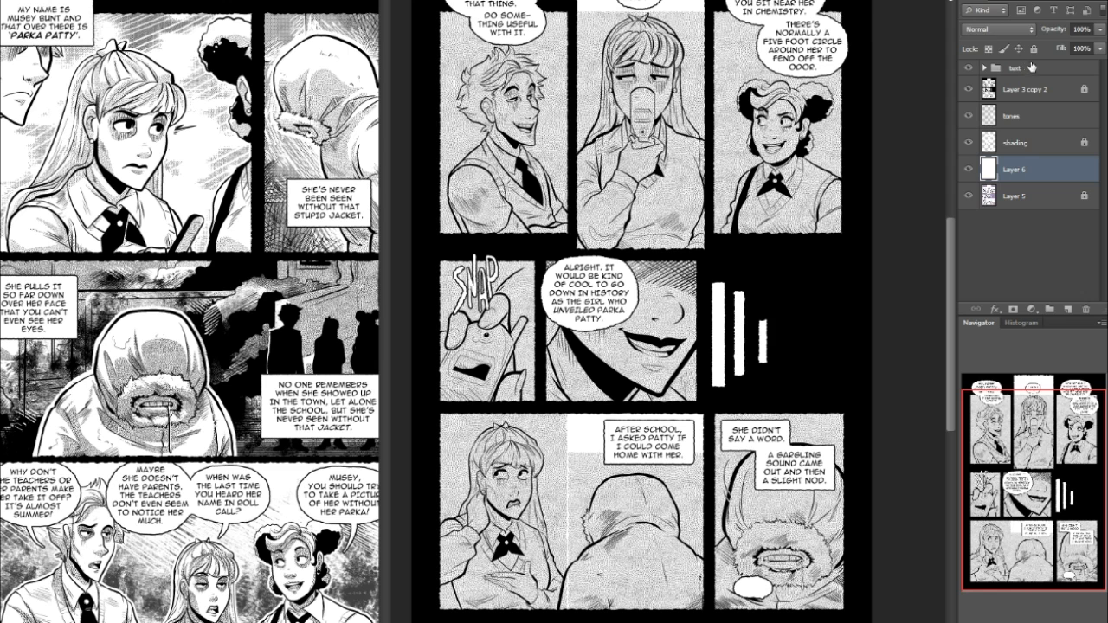
pyautogui.click(1032, 119)
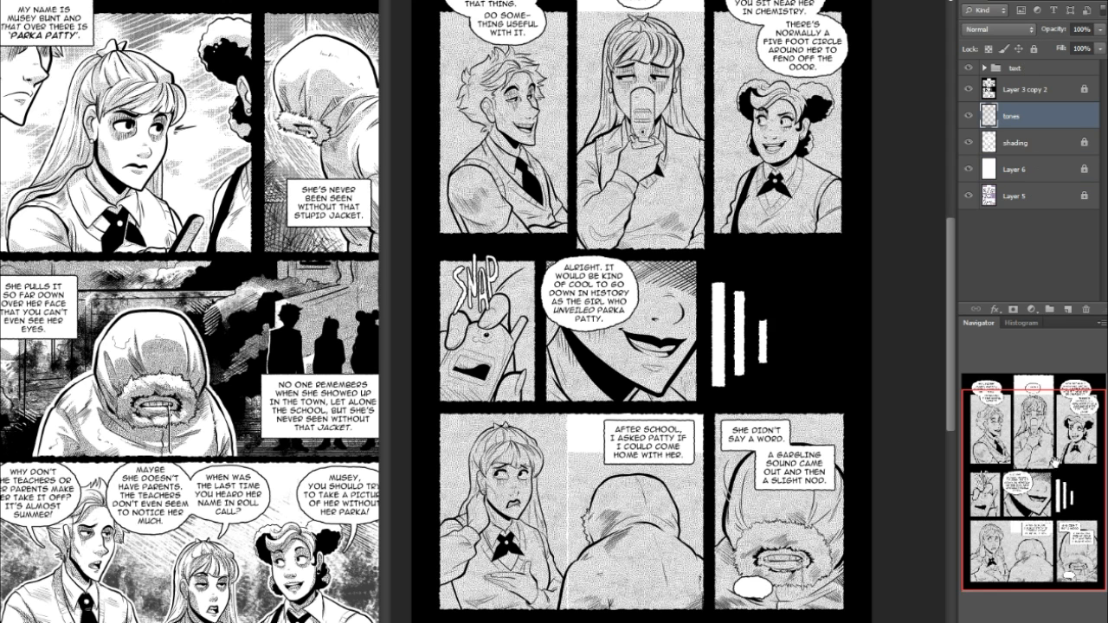
pyautogui.moveTo(640, 294); pyautogui.dragTo(643, 335)
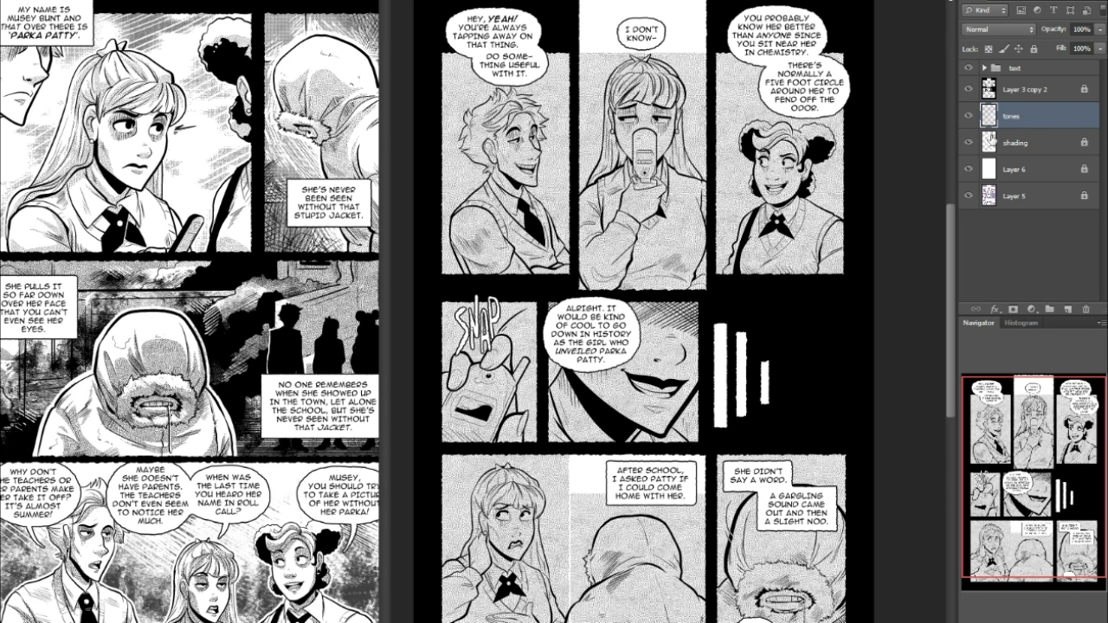
pyautogui.rightClick(1032, 117)
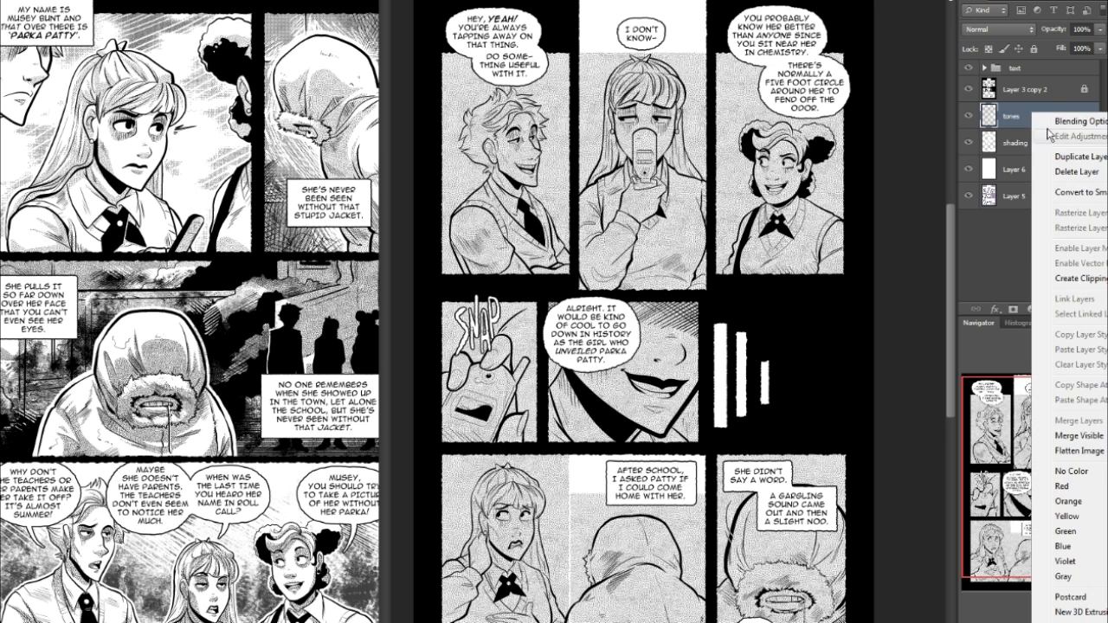
pyautogui.click(1074, 279)
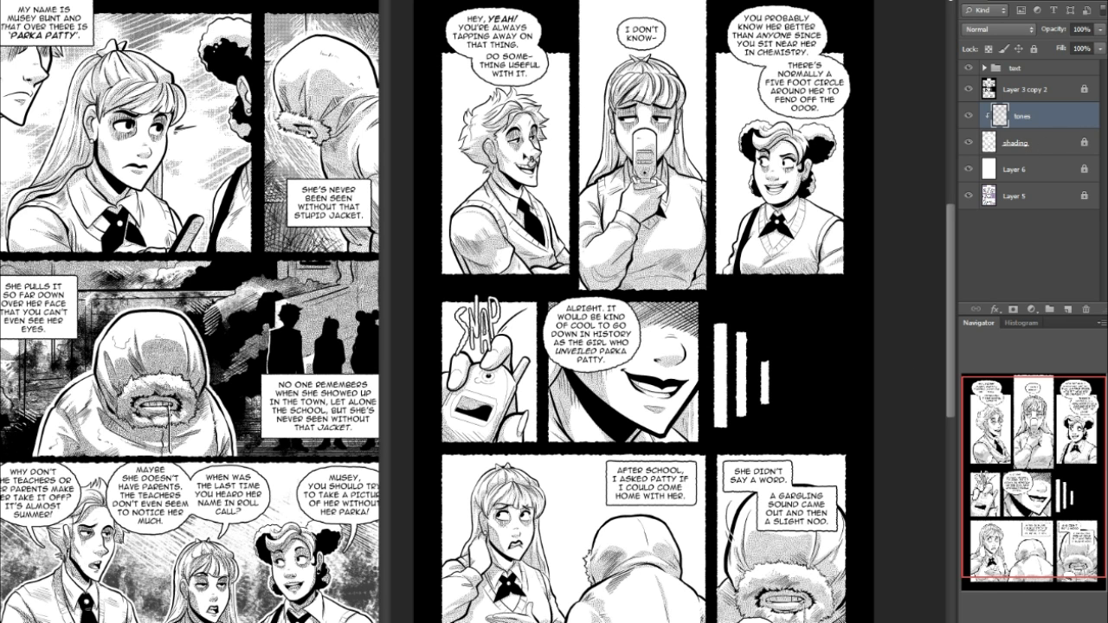
# - Select the shading layer and replace the current brushes with the ThundercakesMod brush set
pyautogui.click(1043, 152)
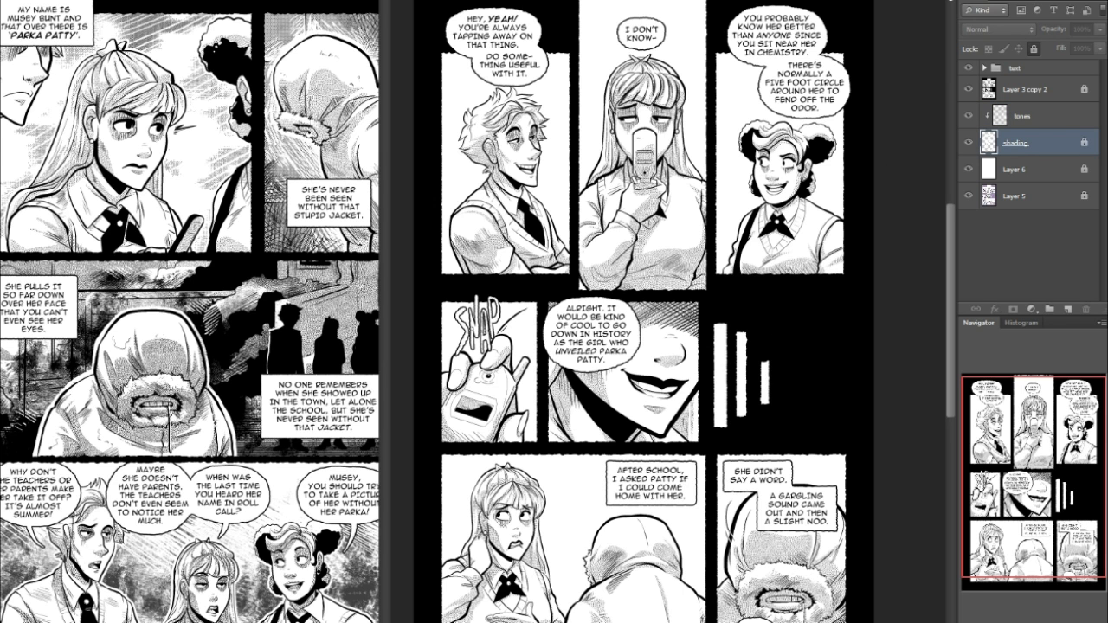
pyautogui.rightClick(16, 147)
pyautogui.click(145, 12)
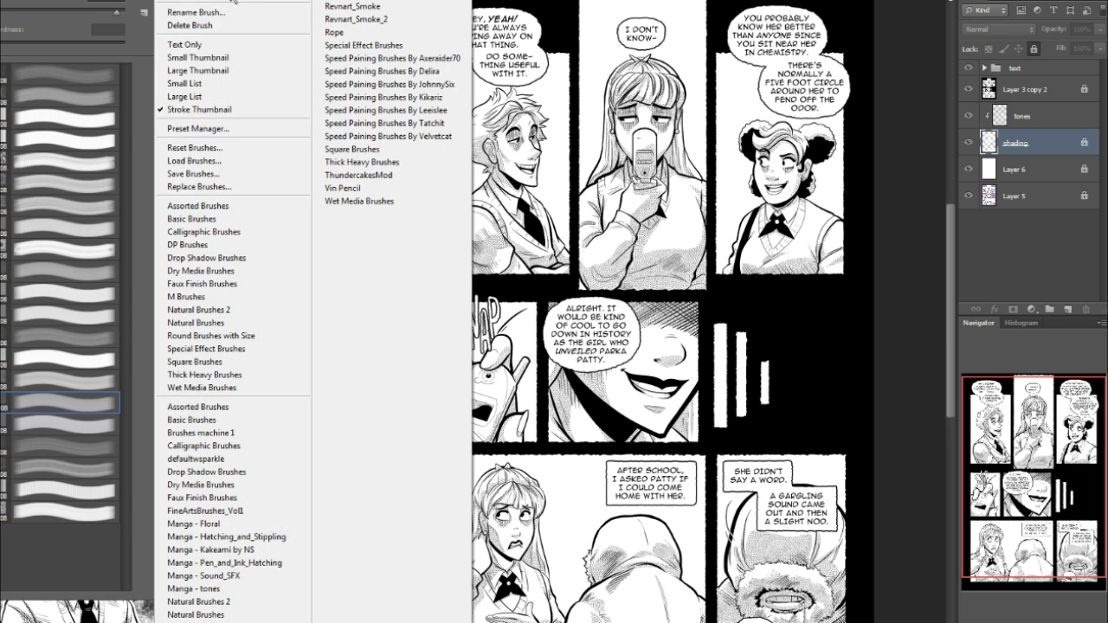
pyautogui.click(401, 175)
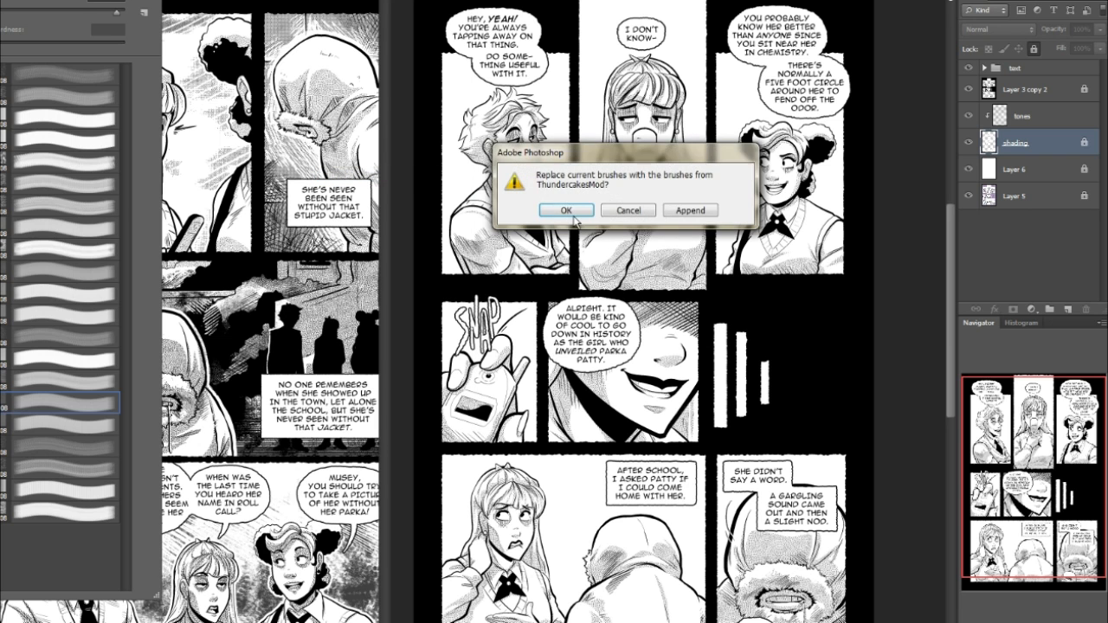
pyautogui.click(566, 207)
# - Unlock the shading layer, try a brush stroke in the white background beside the phone girl's hair and undo it
pyautogui.click(1079, 477)
pyautogui.moveTo(1060, 510); pyautogui.dragTo(991, 584)
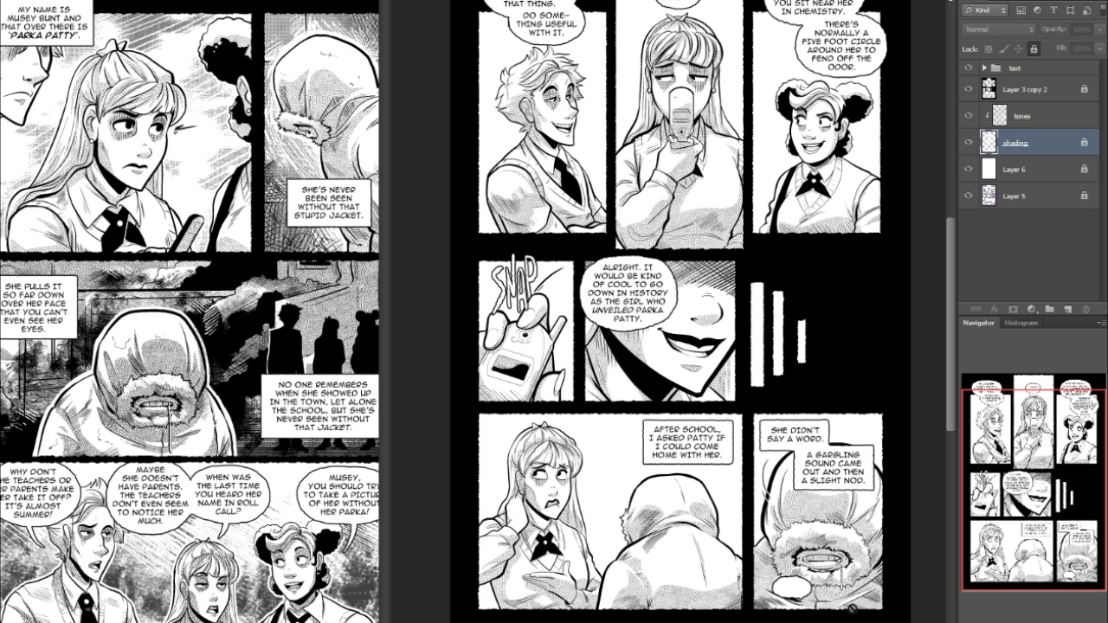
pyautogui.hotkey('ctrl', '+')
pyautogui.hotkey('ctrl', '+')
pyautogui.hotkey('ctrl', '+')
pyautogui.hotkey('ctrl', '+')
pyautogui.moveTo(1046, 492); pyautogui.dragTo(1038, 406)
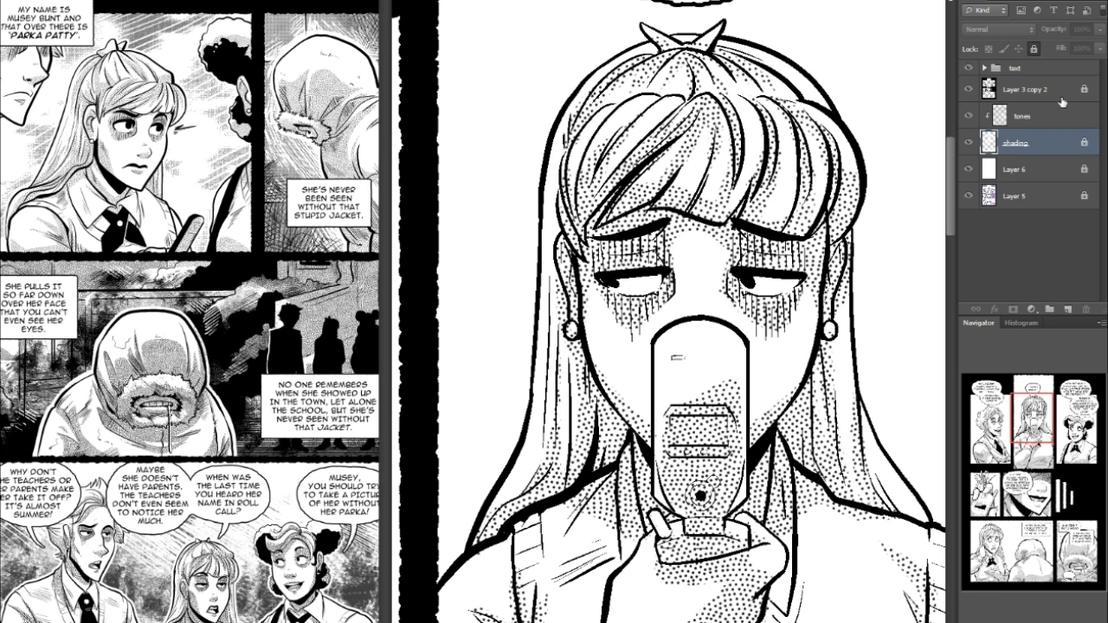
pyautogui.click(1035, 49)
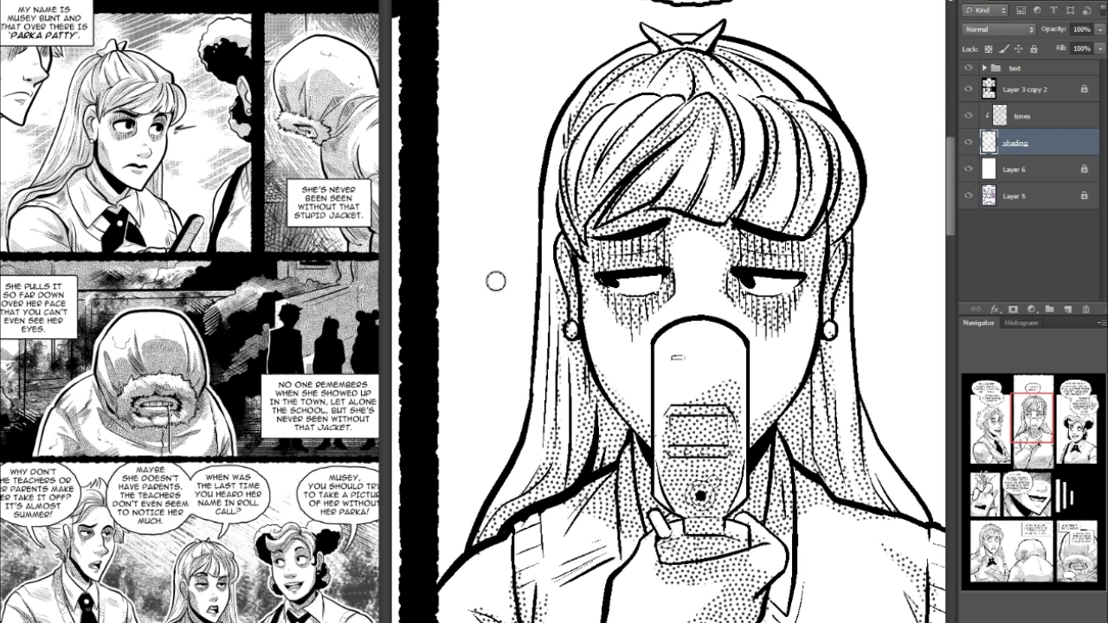
pyautogui.moveTo(482, 257)
pyautogui.mouseDown()
pyautogui.moveTo(482, 240)
pyautogui.moveTo(470, 265)
pyautogui.moveTo(475, 346)
pyautogui.moveTo(485, 388)
pyautogui.moveTo(500, 381)
pyautogui.mouseUp()
pyautogui.hotkey('ctrl', 'z')
# - Examine the clipped dot tones up close on the phone girl and the girl with hair buns, and across the whole page
pyautogui.scroll(-8, 602, 408)
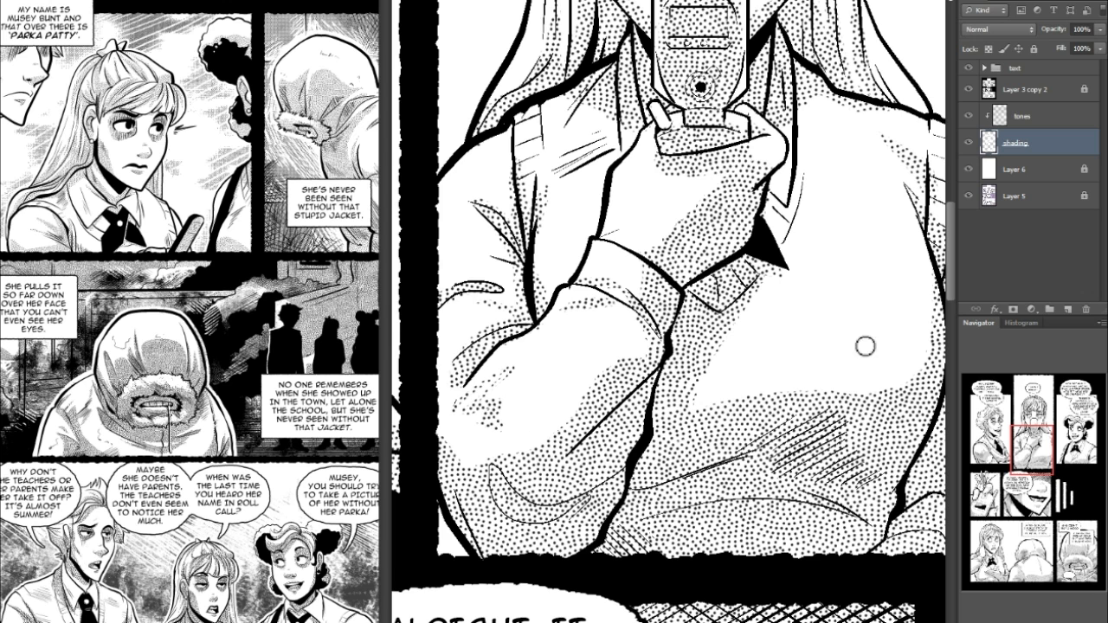
pyautogui.moveTo(1035, 455); pyautogui.dragTo(1077, 434)
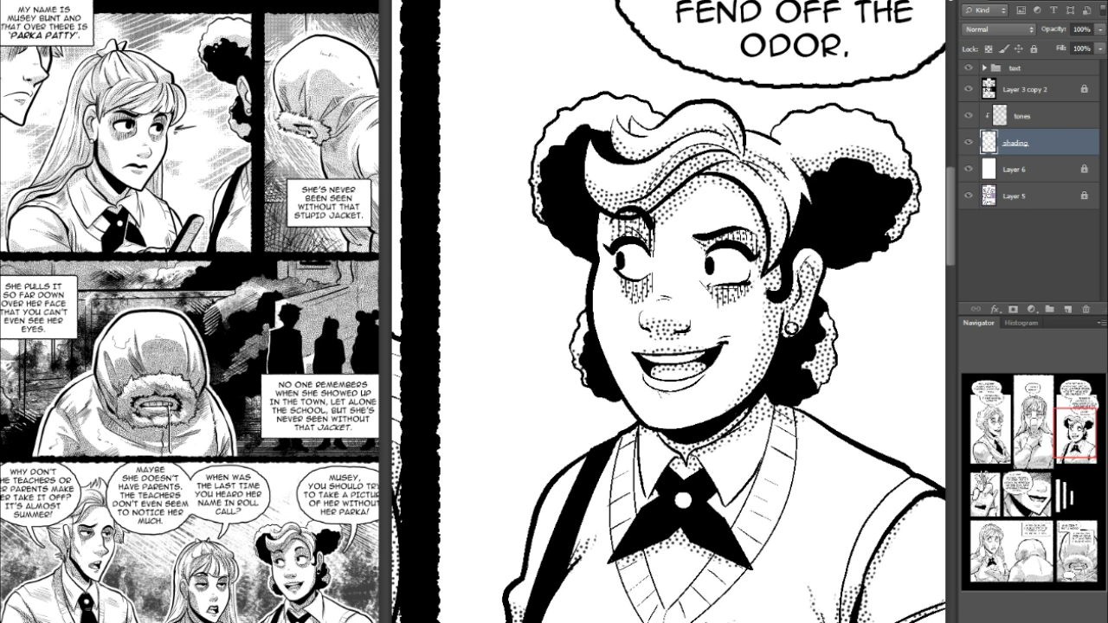
pyautogui.hotkey('ctrl', '-')
pyautogui.hotkey('ctrl', '-')
pyautogui.hotkey('ctrl', '-')
pyautogui.hotkey('ctrl', '-')
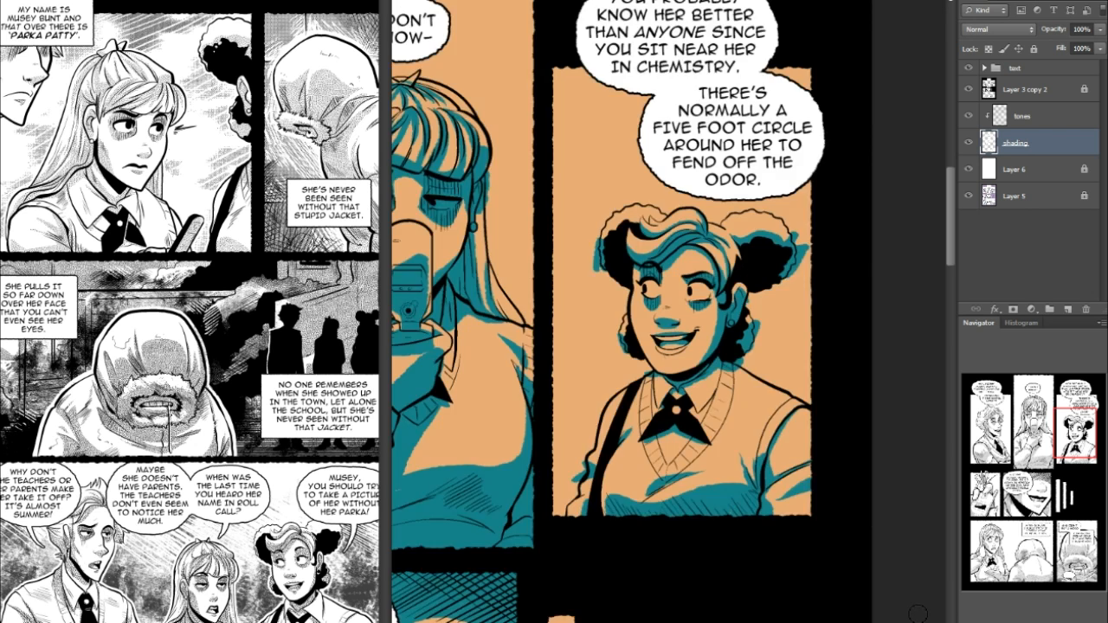
pyautogui.click(1016, 483)
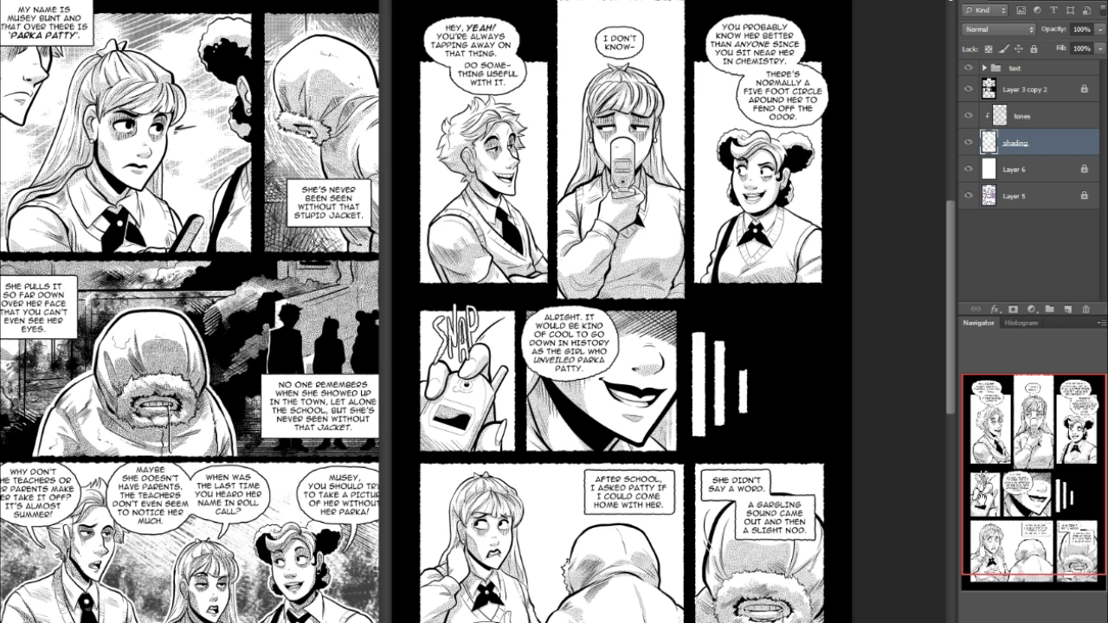
pyautogui.moveTo(1024, 496); pyautogui.dragTo(1015, 513)
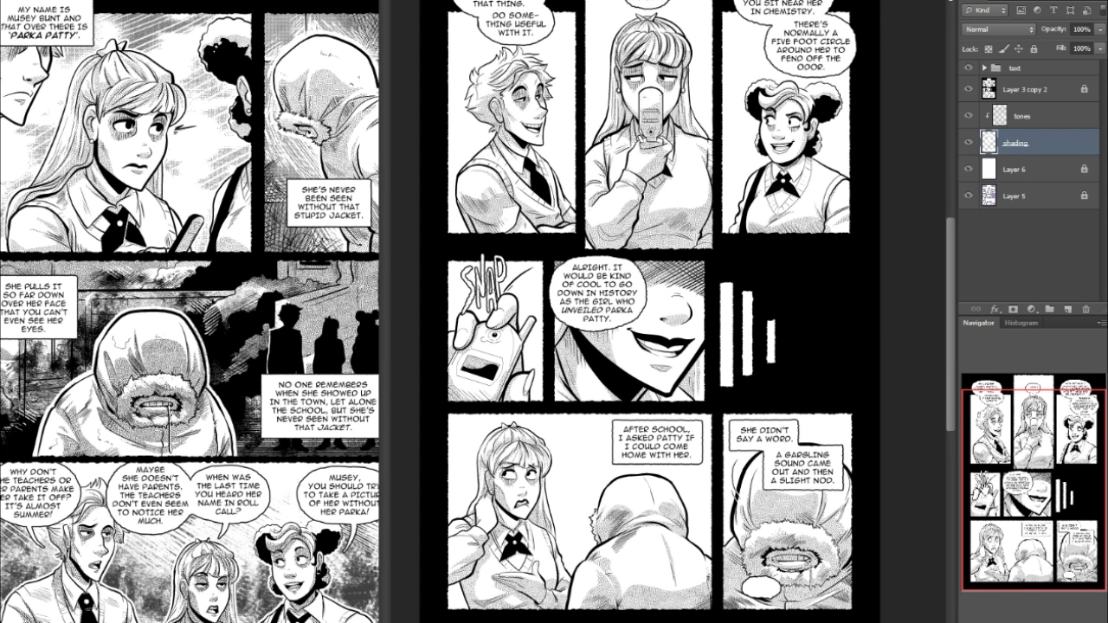
# - Darken the dots on the tones layer with Levels, raising the black input level to 212
pyautogui.click(1052, 125)
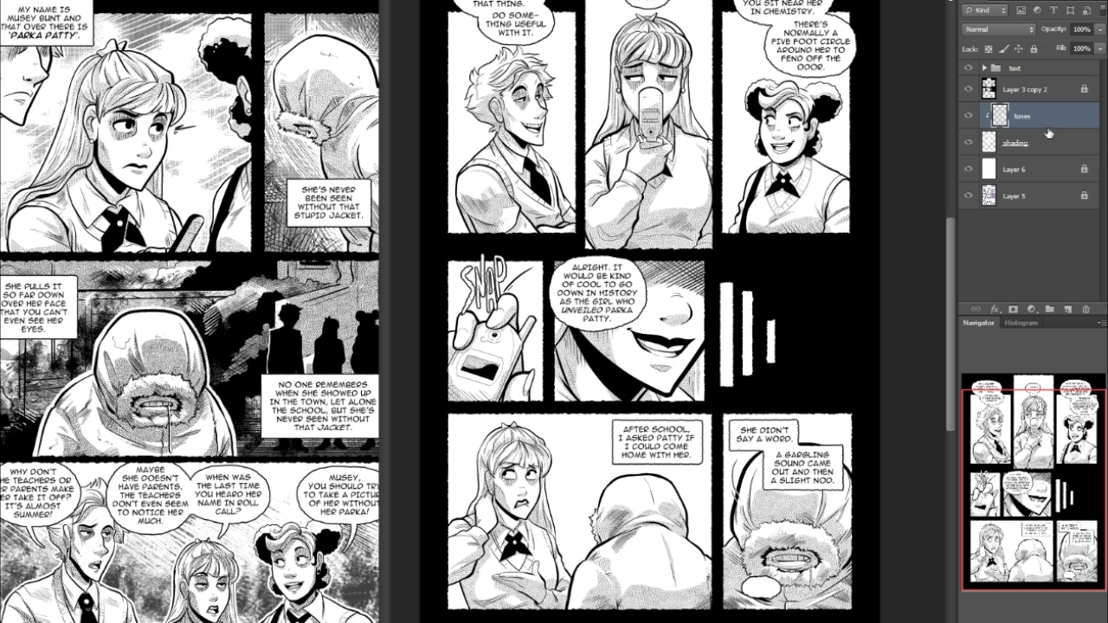
pyautogui.hotkey('ctrl', 'l')
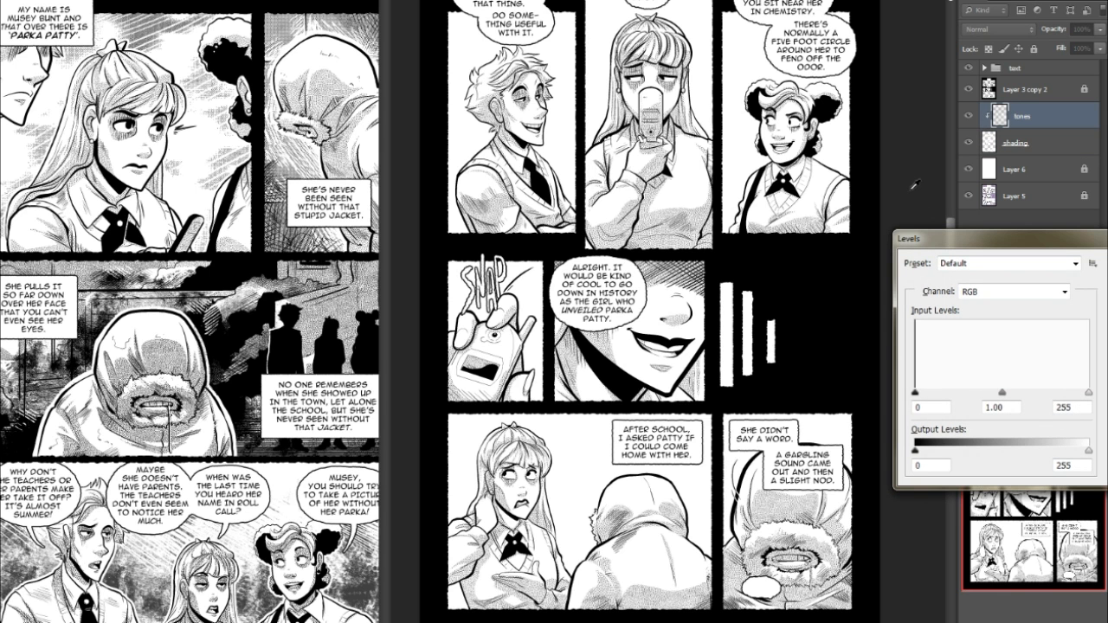
pyautogui.moveTo(928, 399); pyautogui.dragTo(1059, 395)
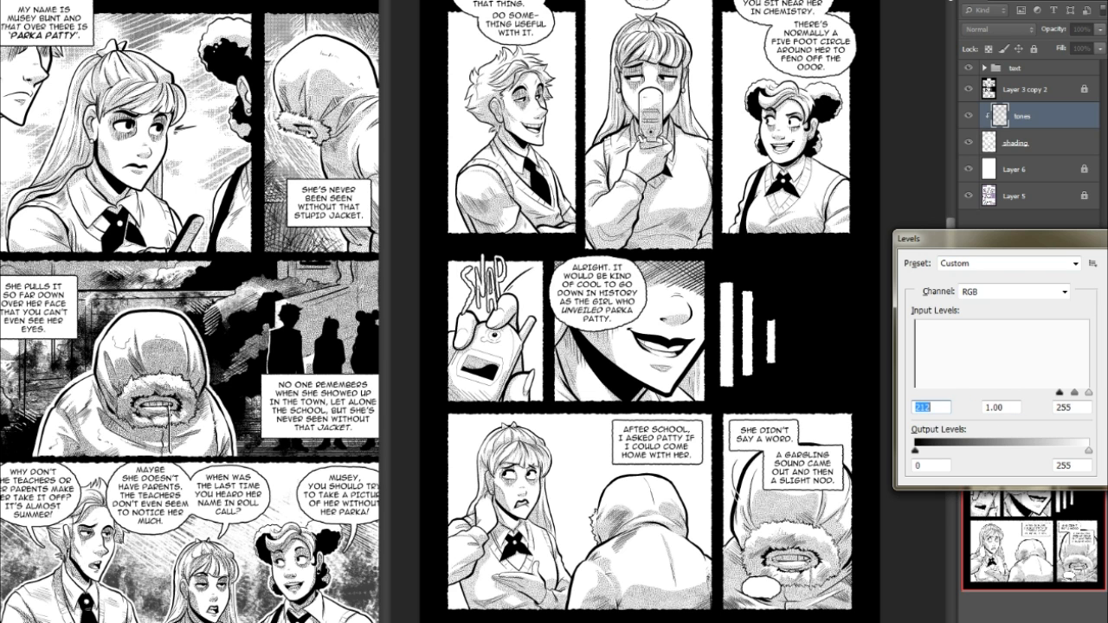
pyautogui.press('Return')
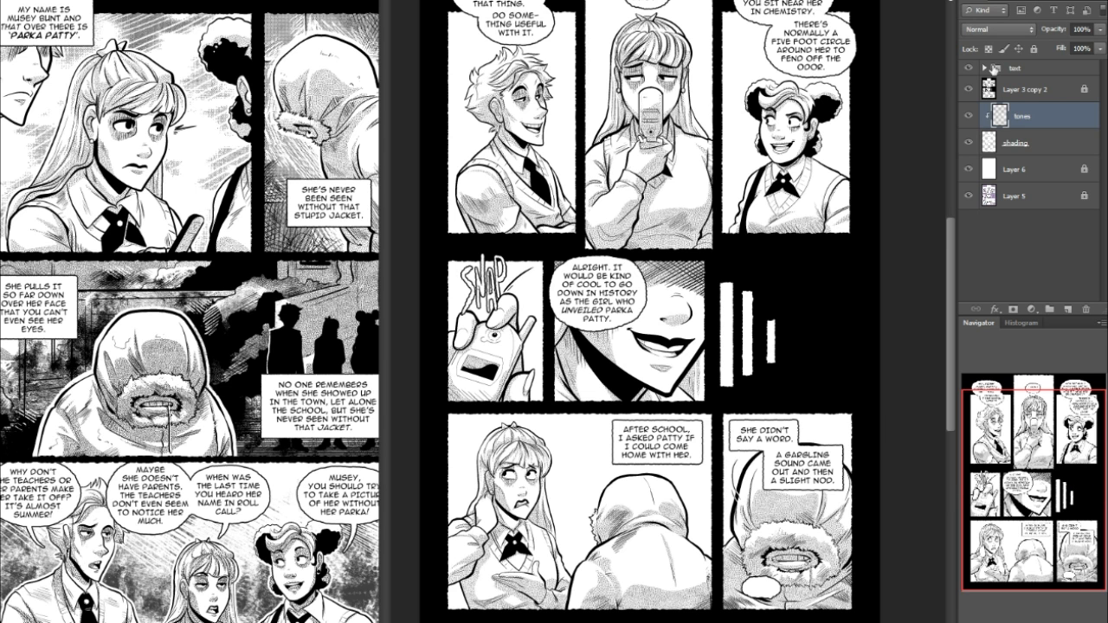
# - Duplicate the tones layer and remove the duplicate
pyautogui.moveTo(1060, 118); pyautogui.dragTo(1068, 309)
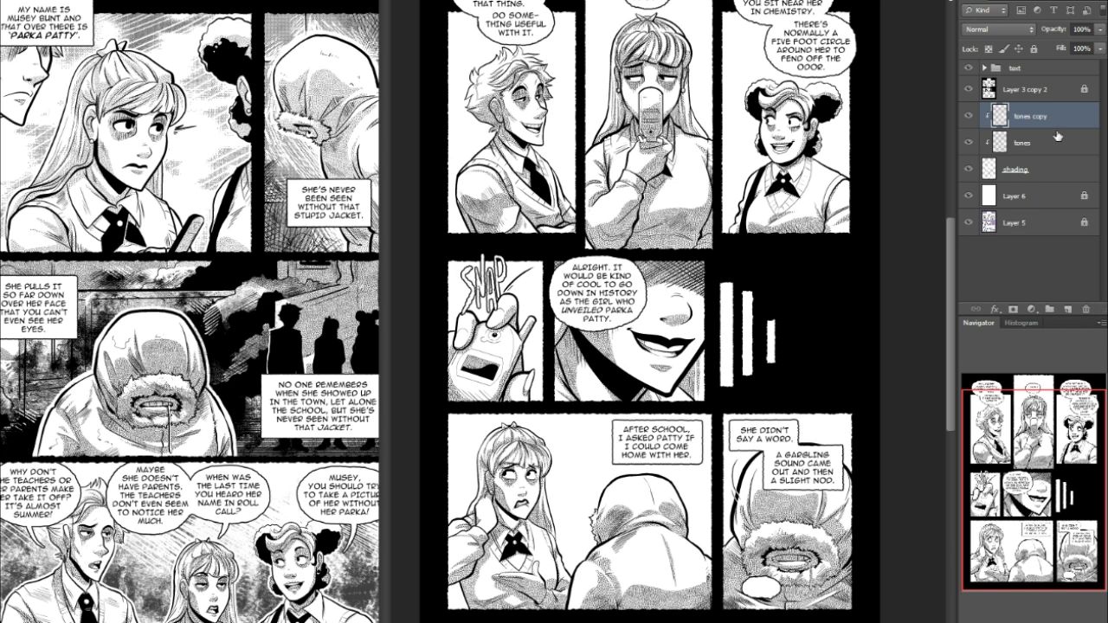
pyautogui.press('Delete')
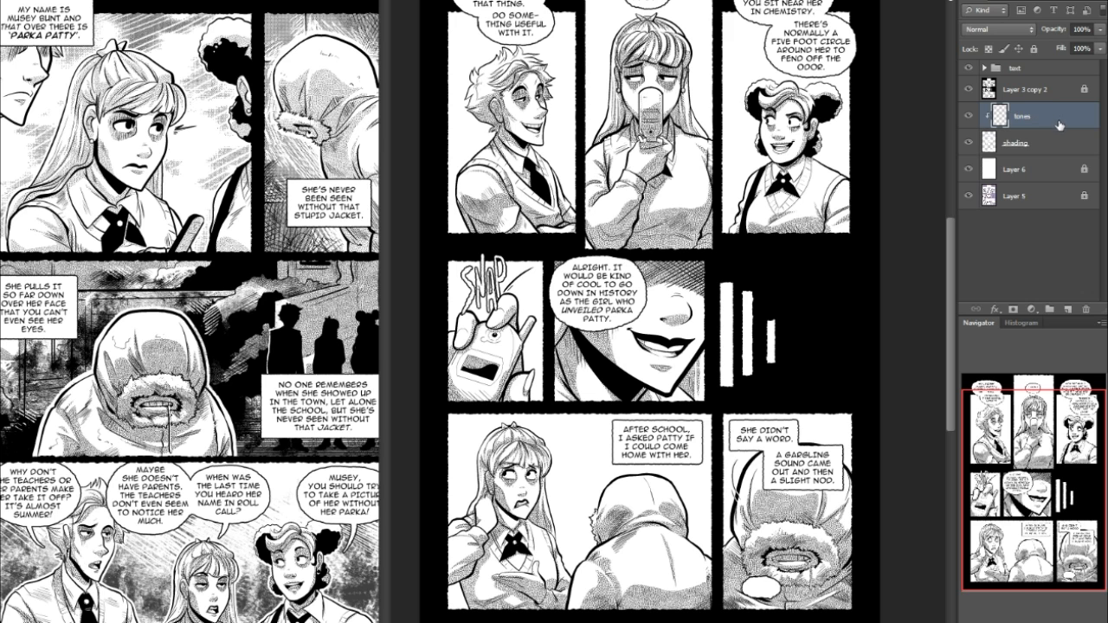
# - Create a new layer group directly above the tones layer
pyautogui.moveTo(1019, 475); pyautogui.dragTo(1061, 445)
pyautogui.click(1063, 143)
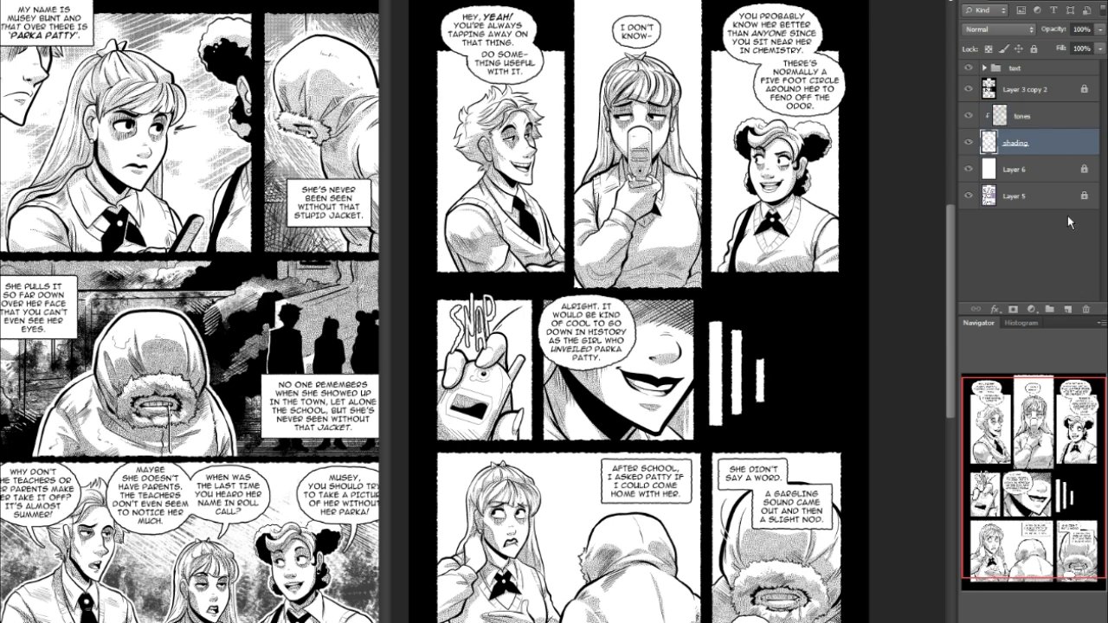
pyautogui.click(1052, 124)
pyautogui.click(1049, 309)
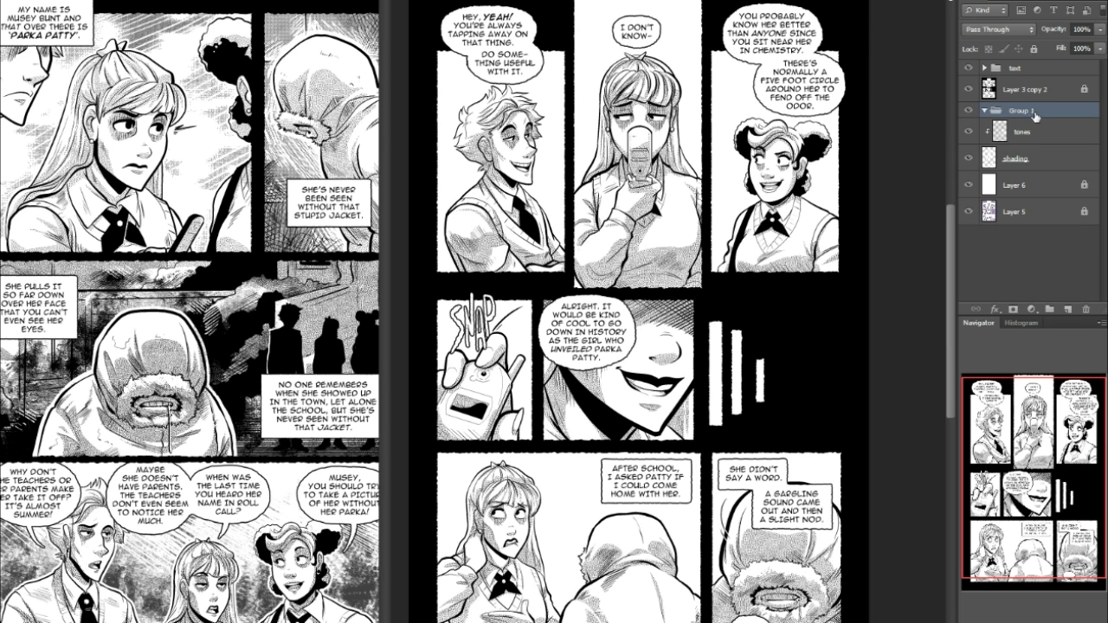
# - Rename the new layer group "PeopleTones"
pyautogui.doubleClick(1022, 113)
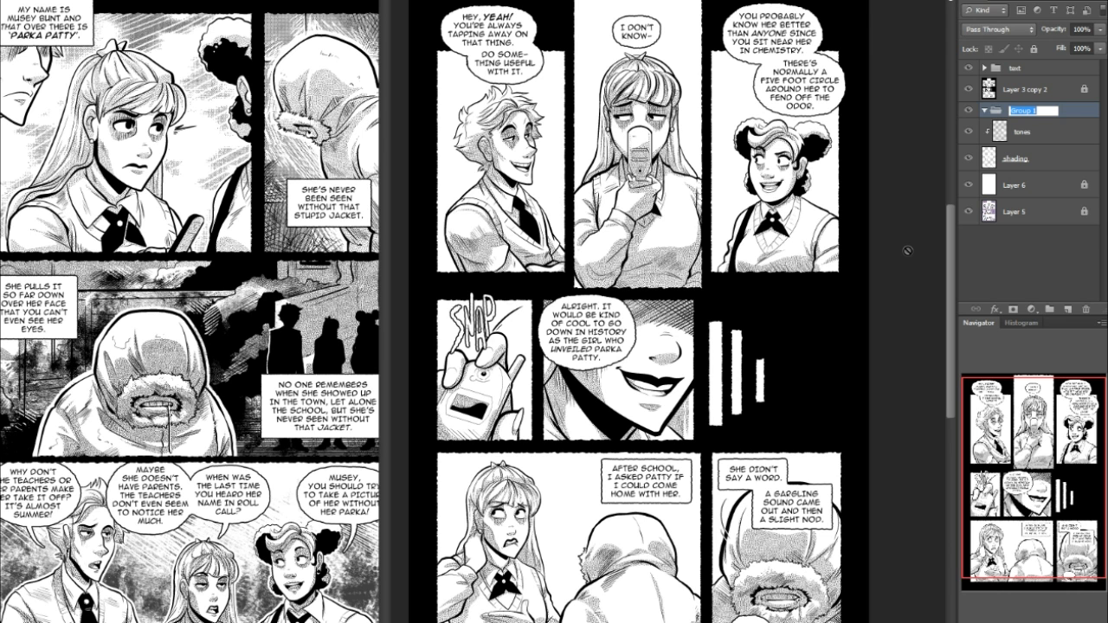
pyautogui.write('PeopleTones')
pyautogui.press('Return')
# - Move the tones and shading layers together into the PeopleTones group and collapse the group
pyautogui.click(1050, 135)
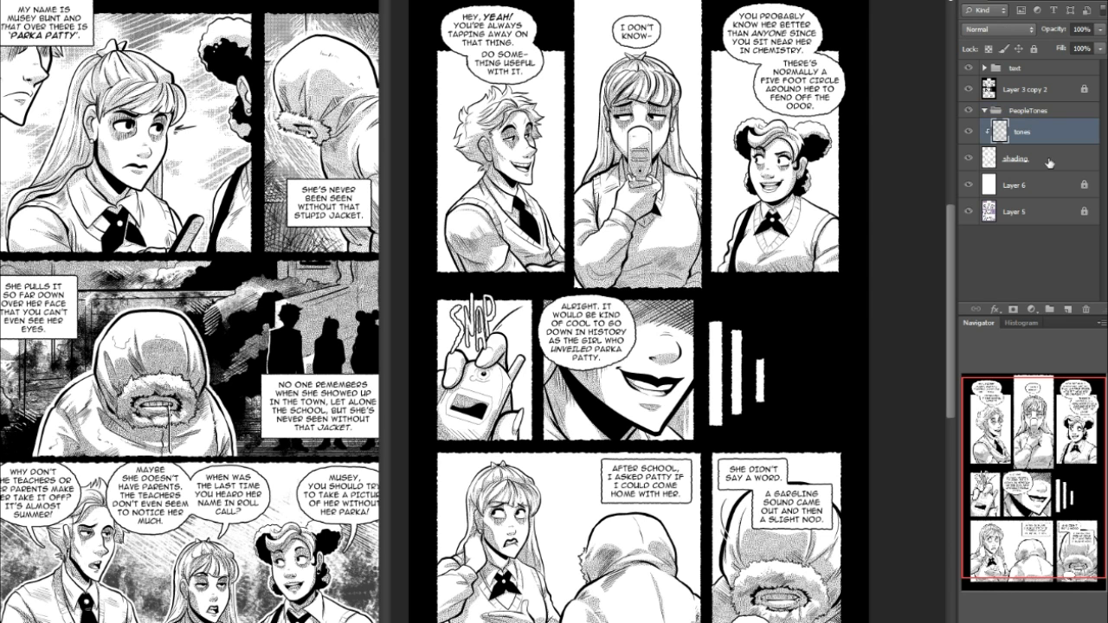
pyautogui.doubleClick(1054, 129)
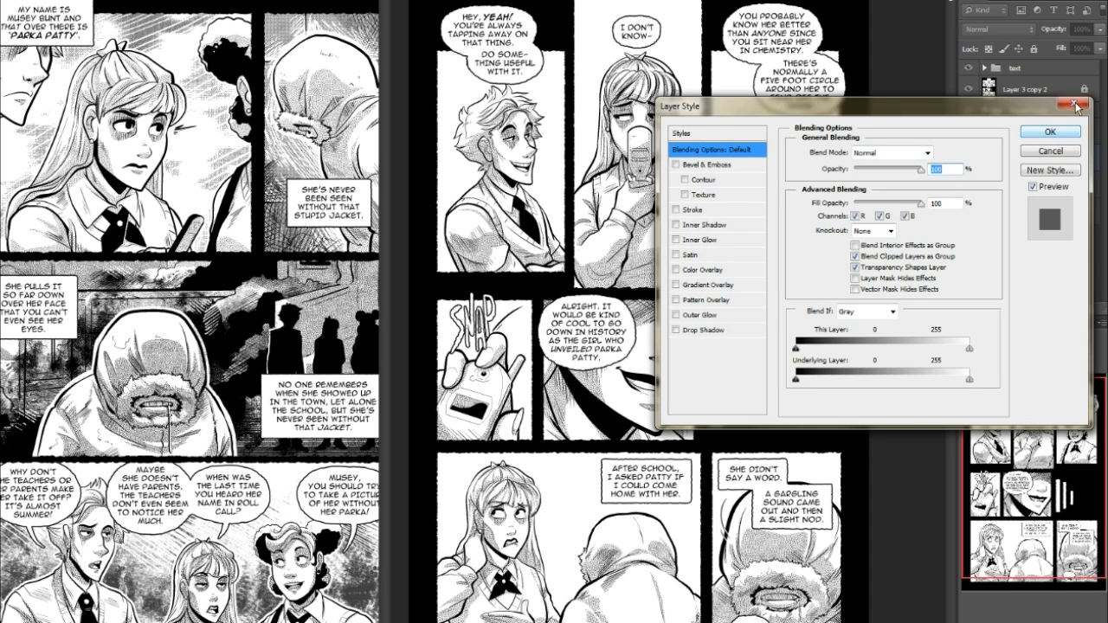
pyautogui.click(1059, 153)
pyautogui.keyDown('shift'); pyautogui.click(1064, 133); pyautogui.keyUp('shift')
pyautogui.moveTo(1065, 134)
pyautogui.mouseDown()
pyautogui.moveTo(1058, 113)
pyautogui.moveTo(1008, 111)
pyautogui.mouseUp()
pyautogui.click(984, 112)
# - Create a new layer directly below the PeopleTones group and name it "bg"
pyautogui.click(1032, 134)
pyautogui.click(1069, 312)
pyautogui.doubleClick(1014, 131)
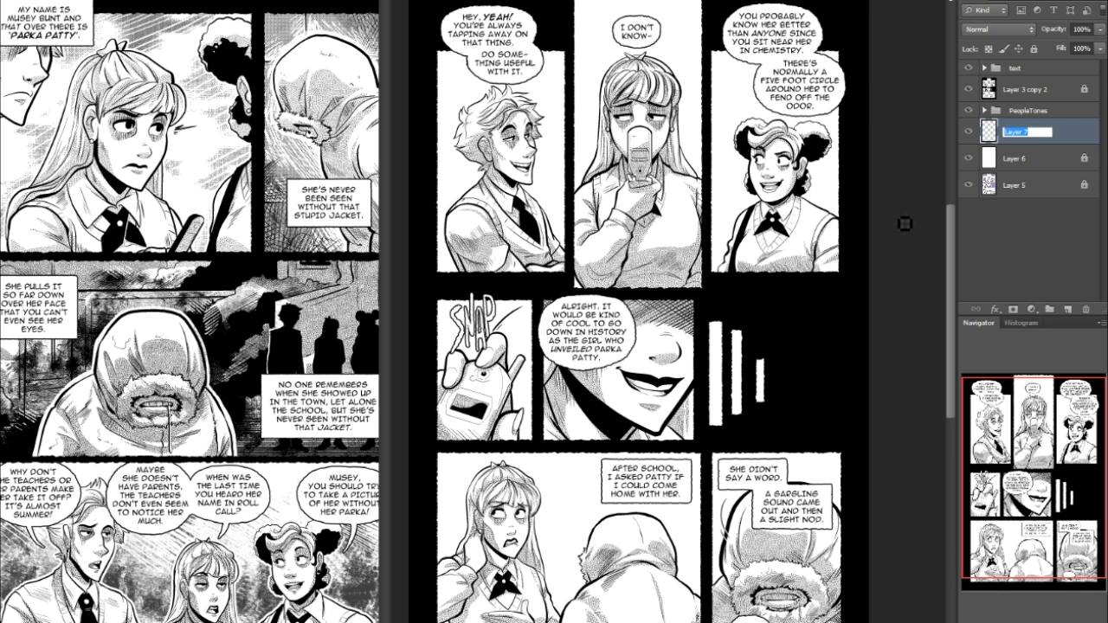
pyautogui.write('bg')
pyautogui.press('Return')
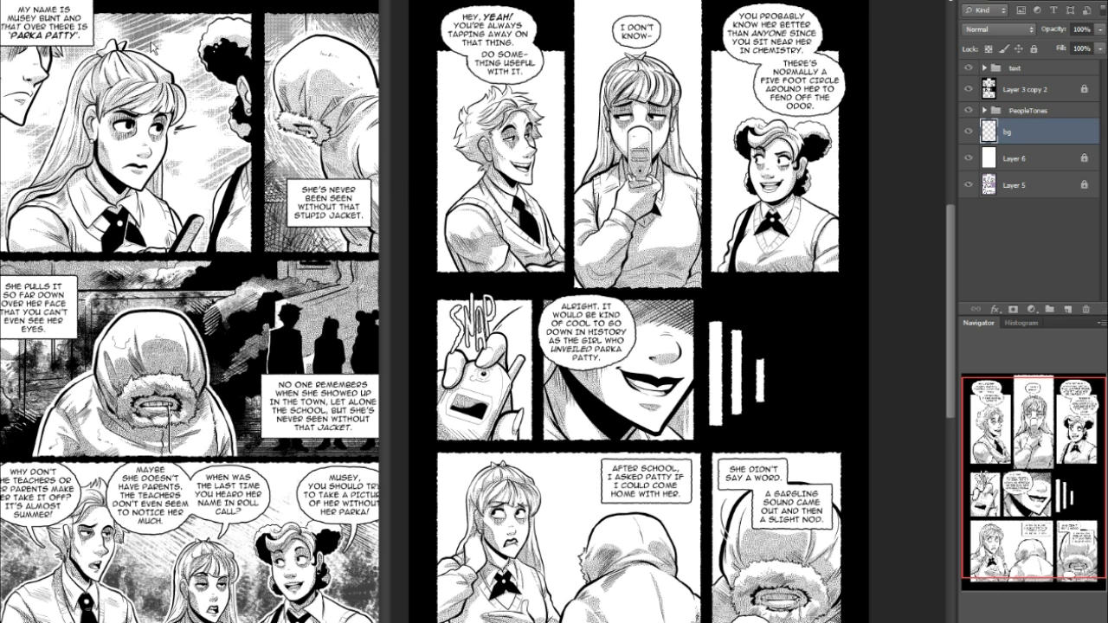
# - Select the first and third panels of the top row and fill them with orange on a new layer beneath the bg layer
pyautogui.moveTo(432, 45); pyautogui.dragTo(567, 278)
pyautogui.moveTo(705, 45); pyautogui.dragTo(849, 282)
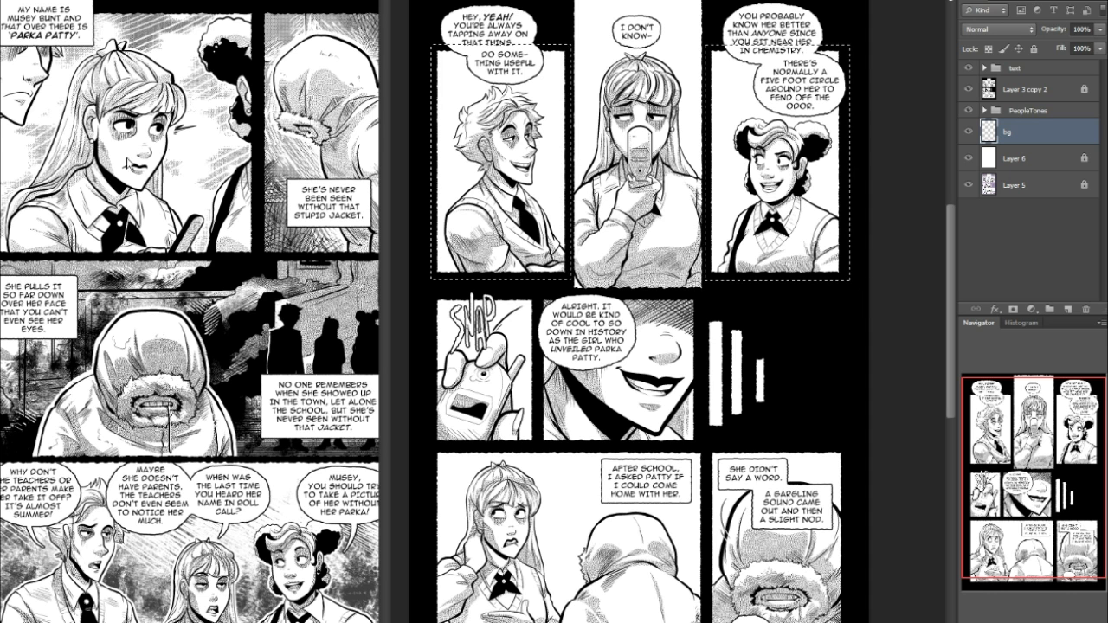
pyautogui.click(1050, 164)
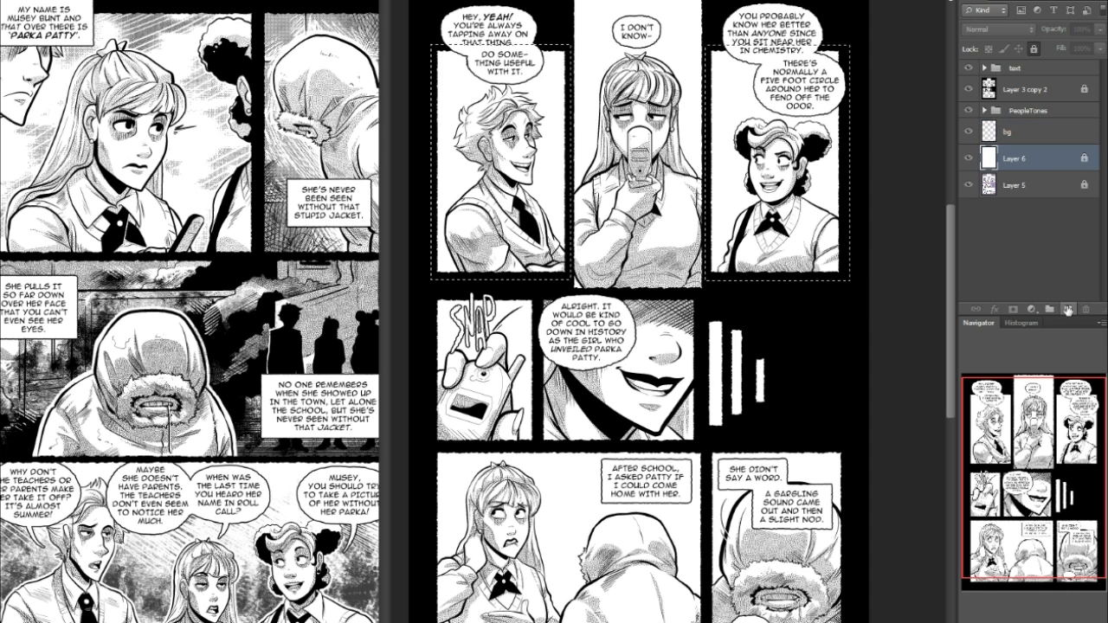
pyautogui.click(1068, 309)
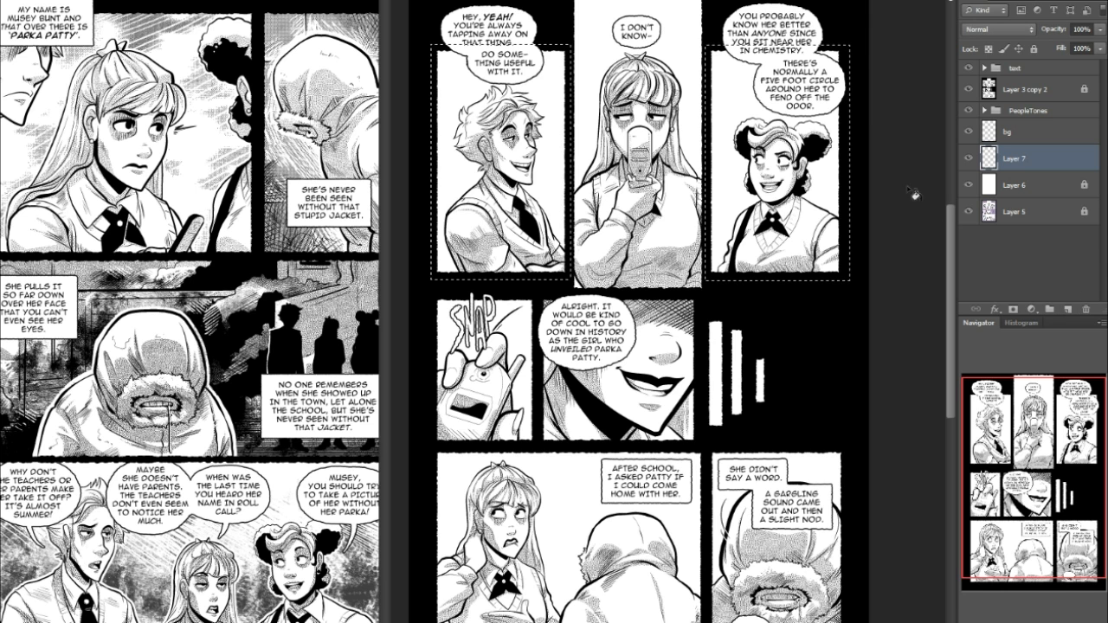
pyautogui.hotkey('alt', 'BackSpace')
pyautogui.hotkey('ctrl', 'd')
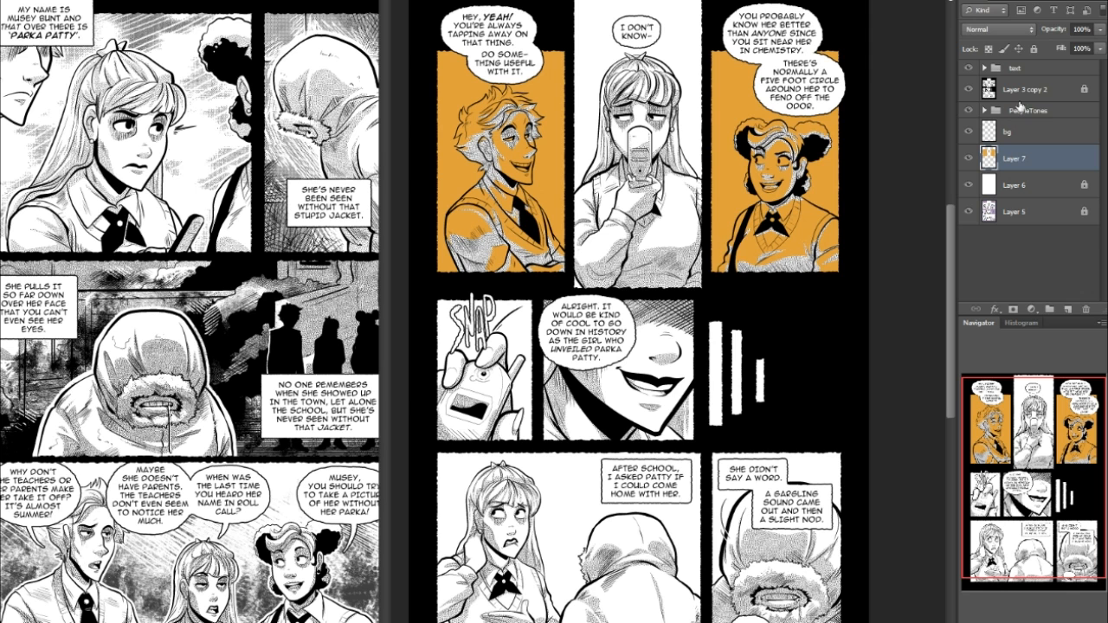
pyautogui.click(1044, 92)
pyautogui.click(731, 184)
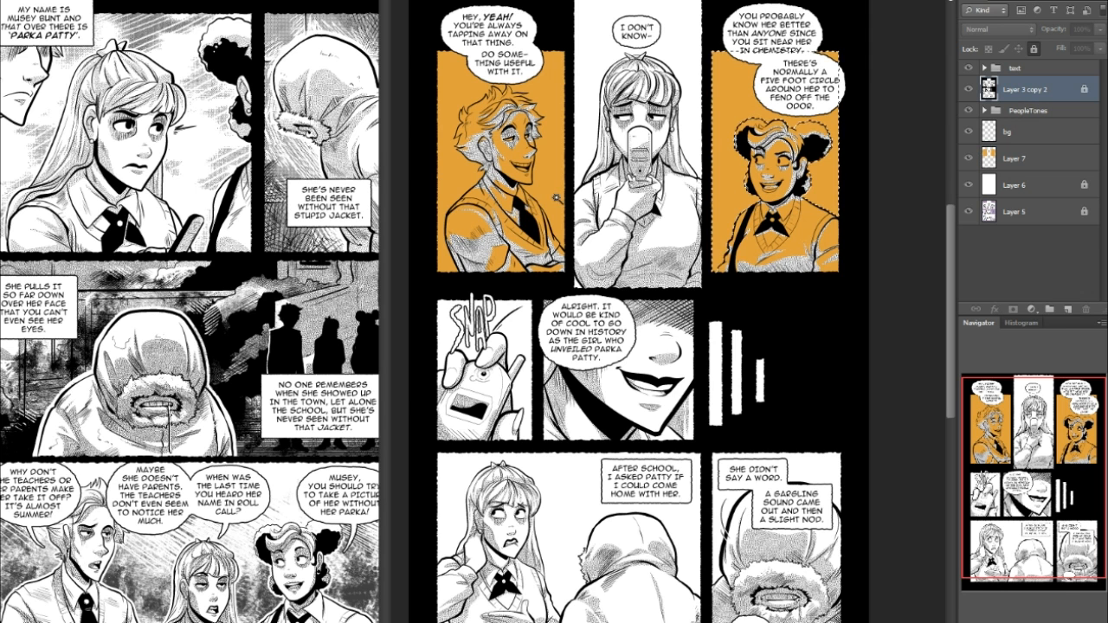
pyautogui.keyDown('shift'); pyautogui.click(476, 164); pyautogui.keyUp('shift')
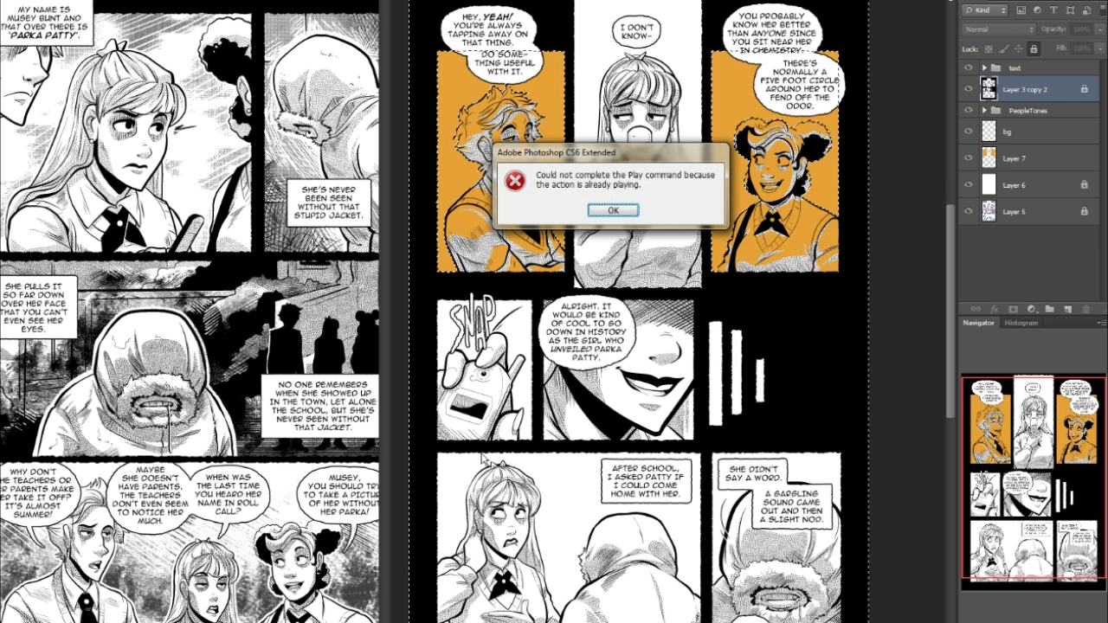
pyautogui.click(622, 208)
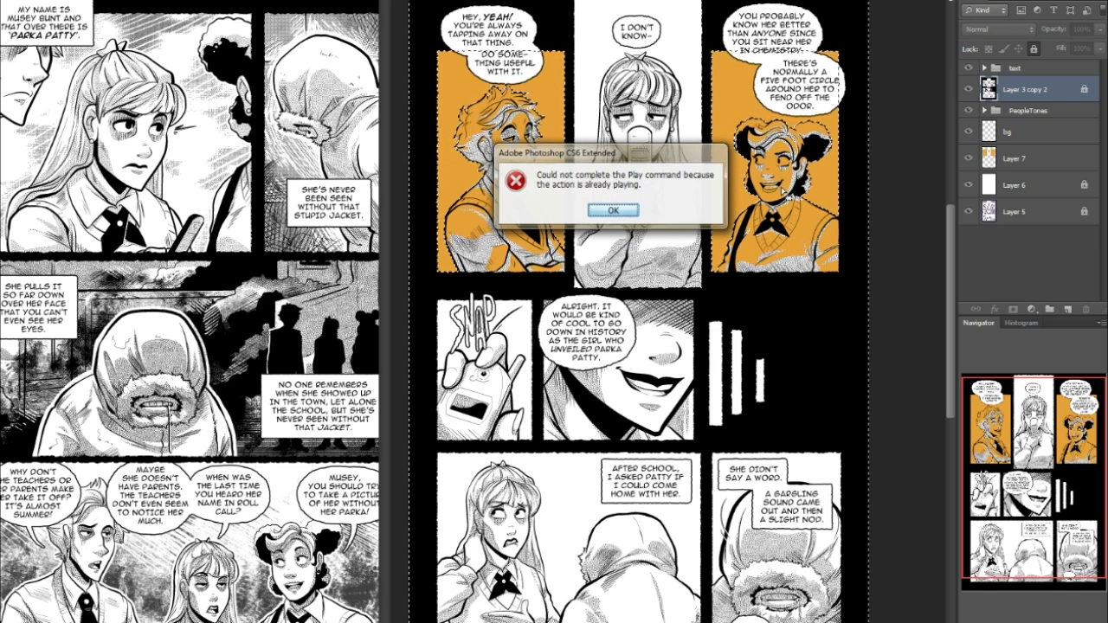
pyautogui.click(1017, 161)
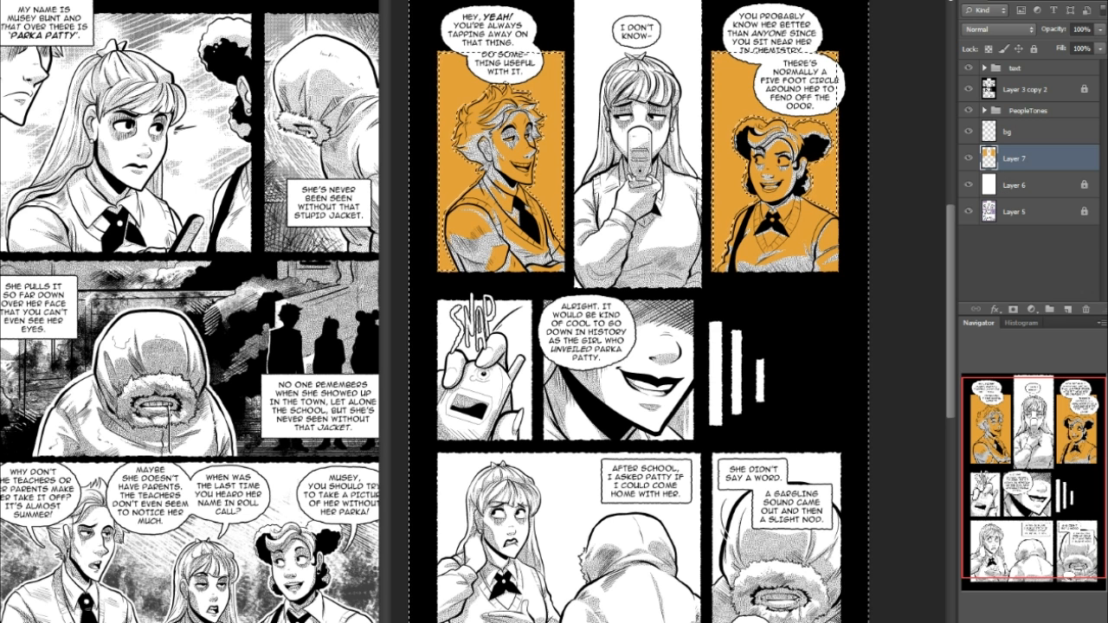
pyautogui.hotkey('ctrl', 'd')
# - Using a selection made from the line art, delete the orange fill over the two characters so only their panel backgrounds stay filled
pyautogui.click(1025, 86)
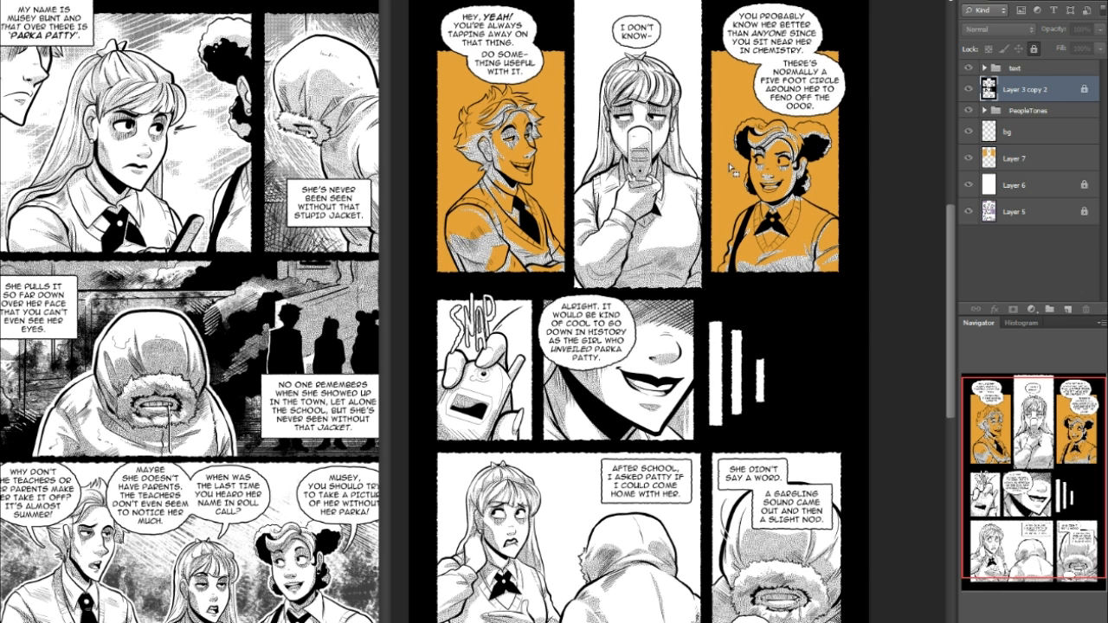
pyautogui.keyDown('ctrl'); pyautogui.click(991, 158); pyautogui.keyUp('ctrl')
pyautogui.click(1003, 159)
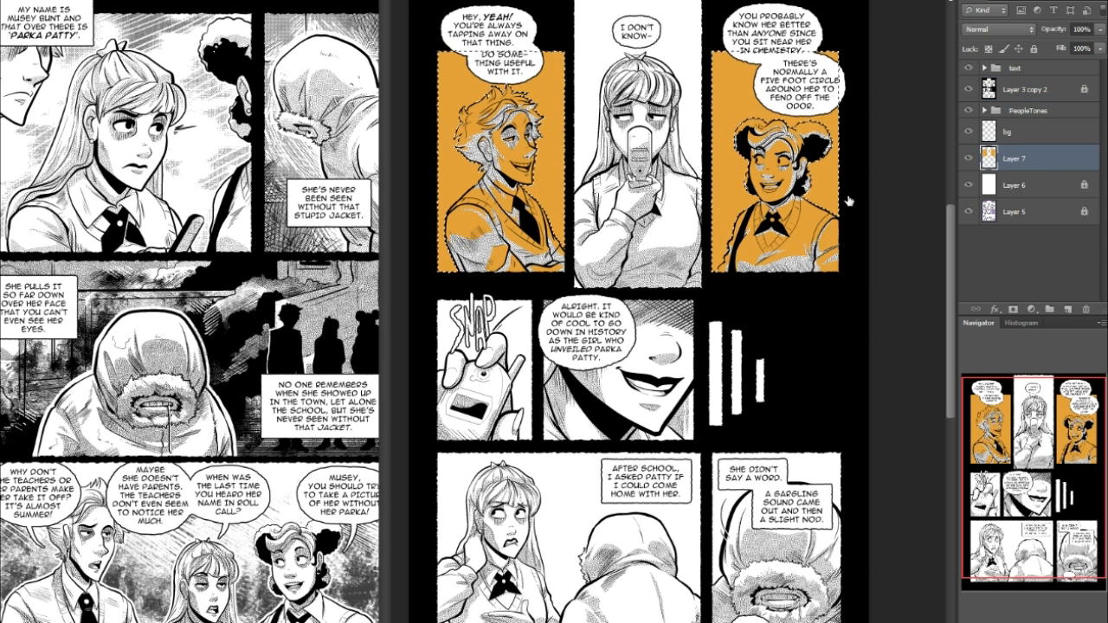
pyautogui.press('Delete')
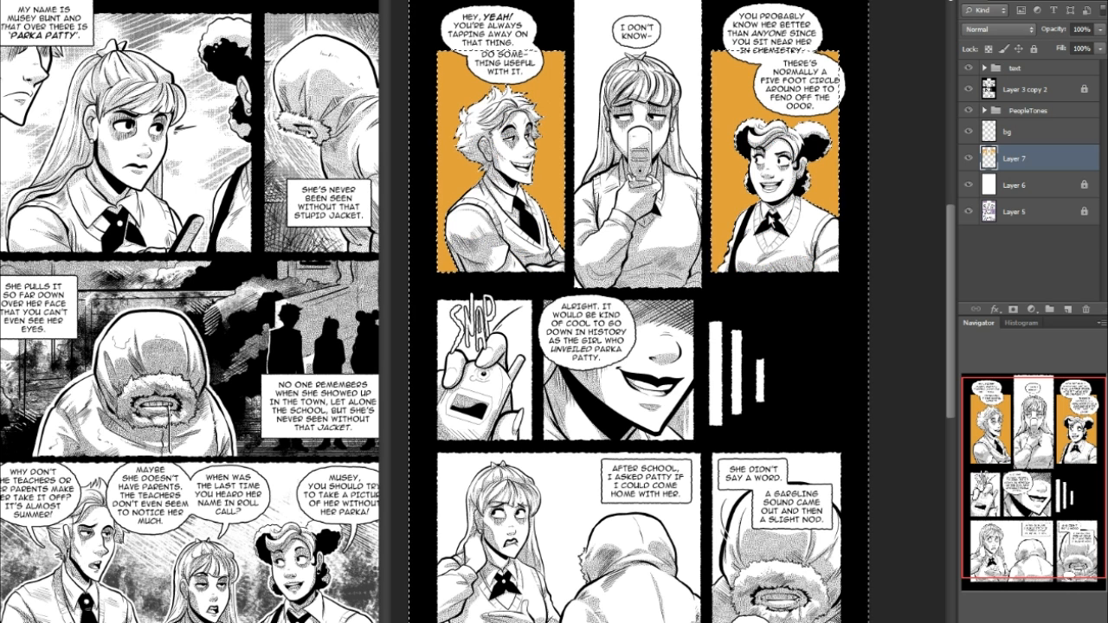
pyautogui.hotkey('ctrl', 'd')
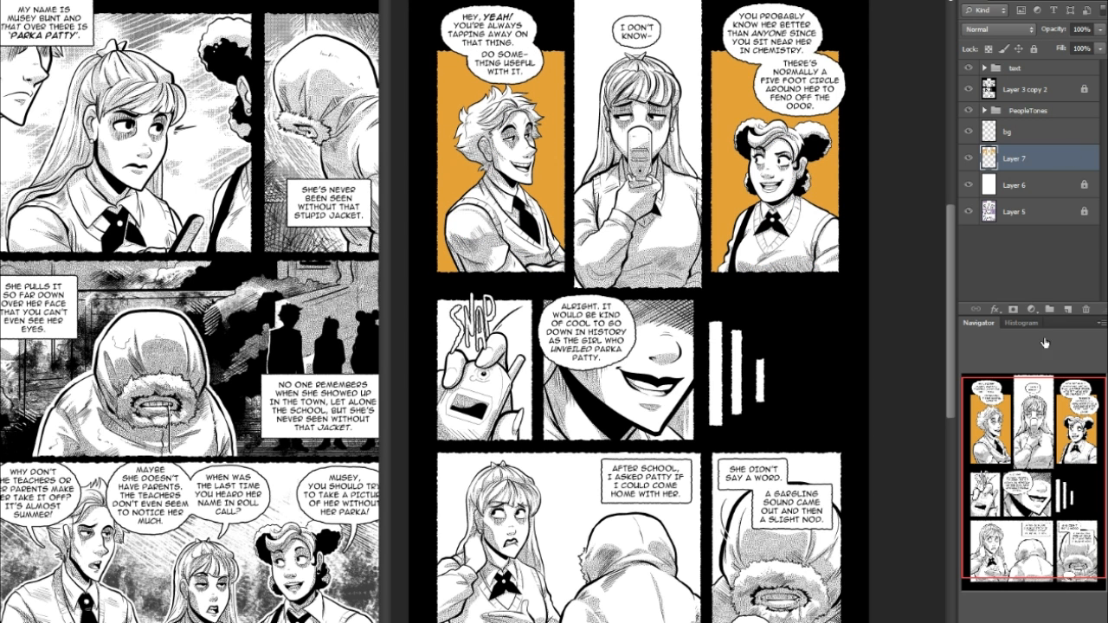
# - Rename the orange fill layer "bg" and the empty layer above it "tones"
pyautogui.click(1056, 134)
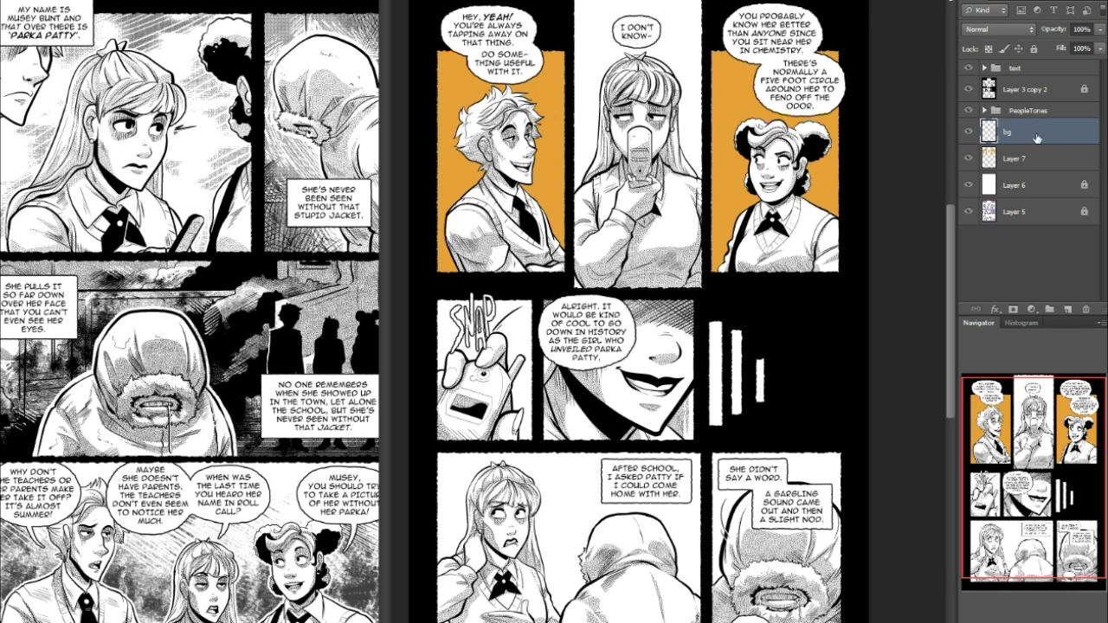
pyautogui.doubleClick(1012, 160)
pyautogui.write('bg')
pyautogui.press('Return')
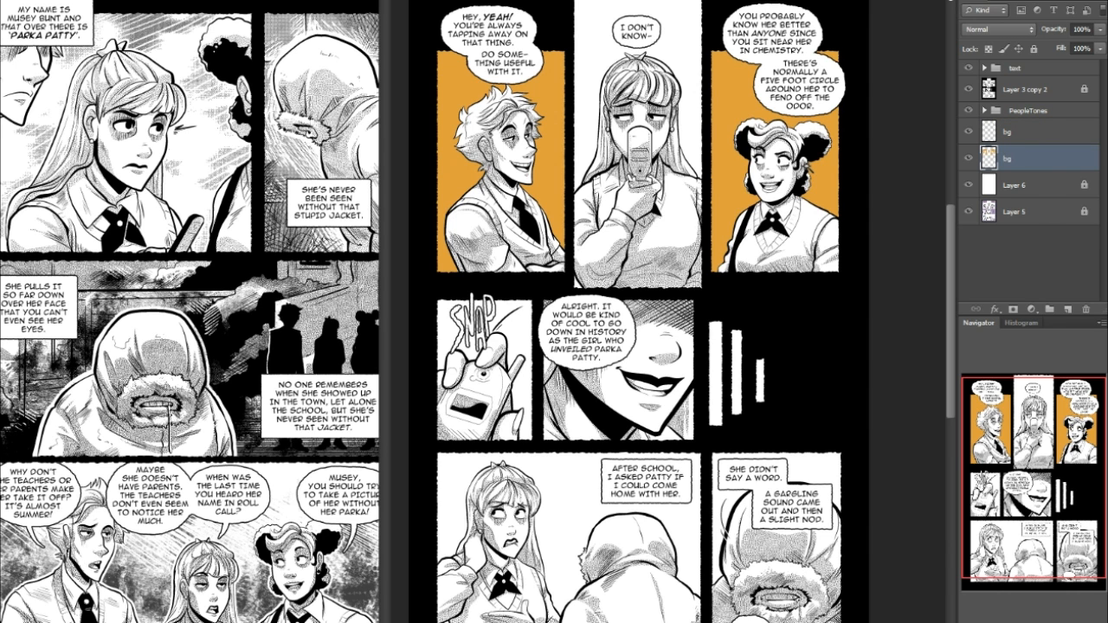
pyautogui.doubleClick(1008, 132)
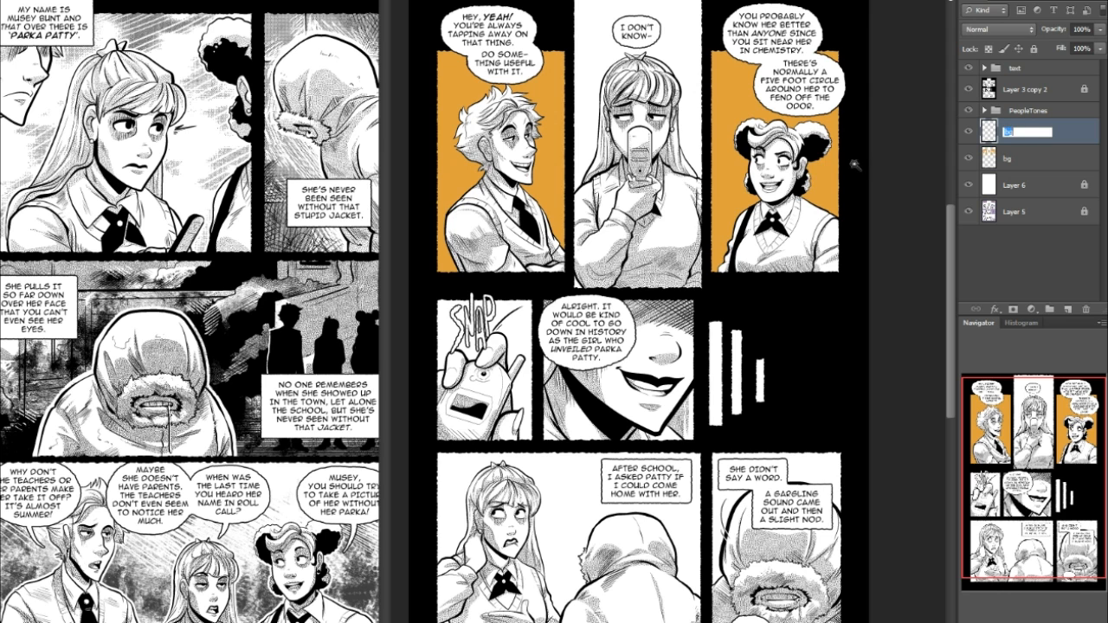
pyautogui.press('Return')
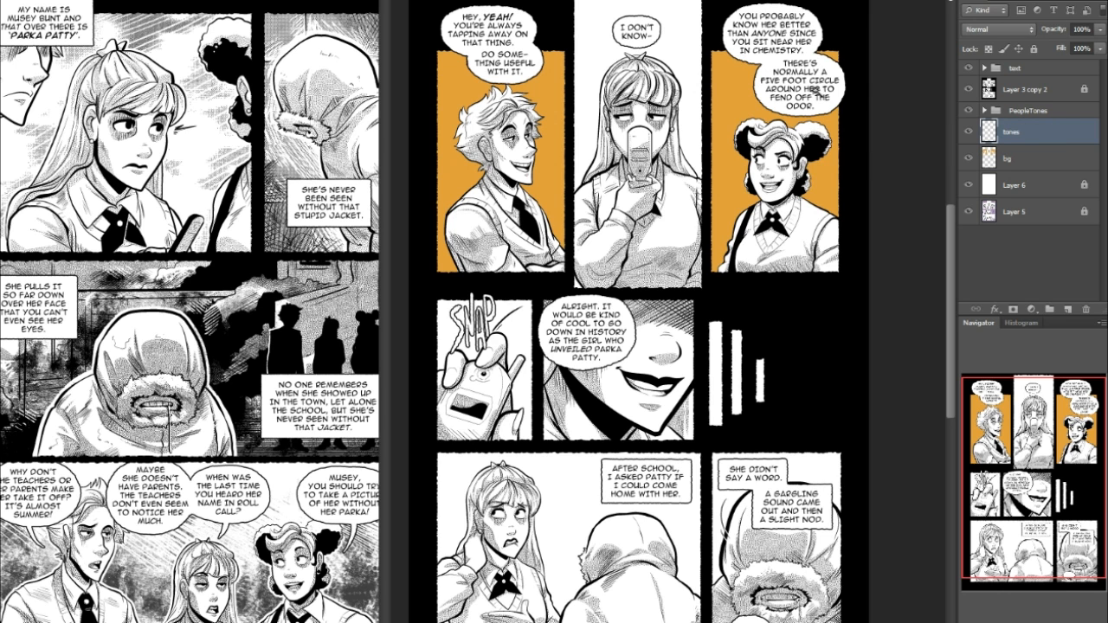
# - Lock the orange bg layer
pyautogui.click(1008, 167)
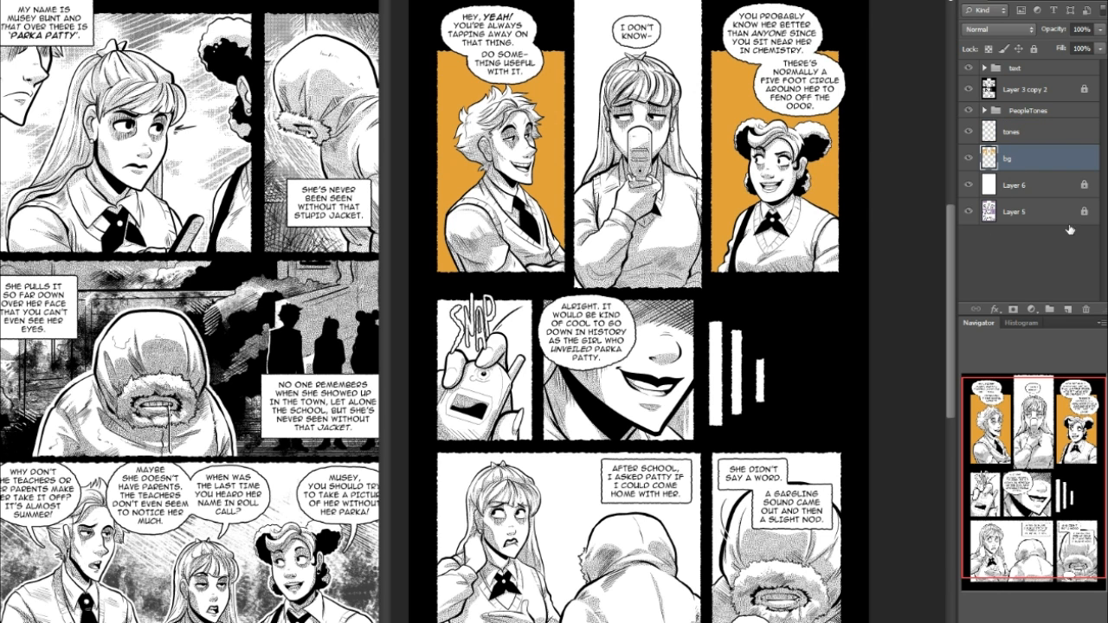
pyautogui.click(1040, 141)
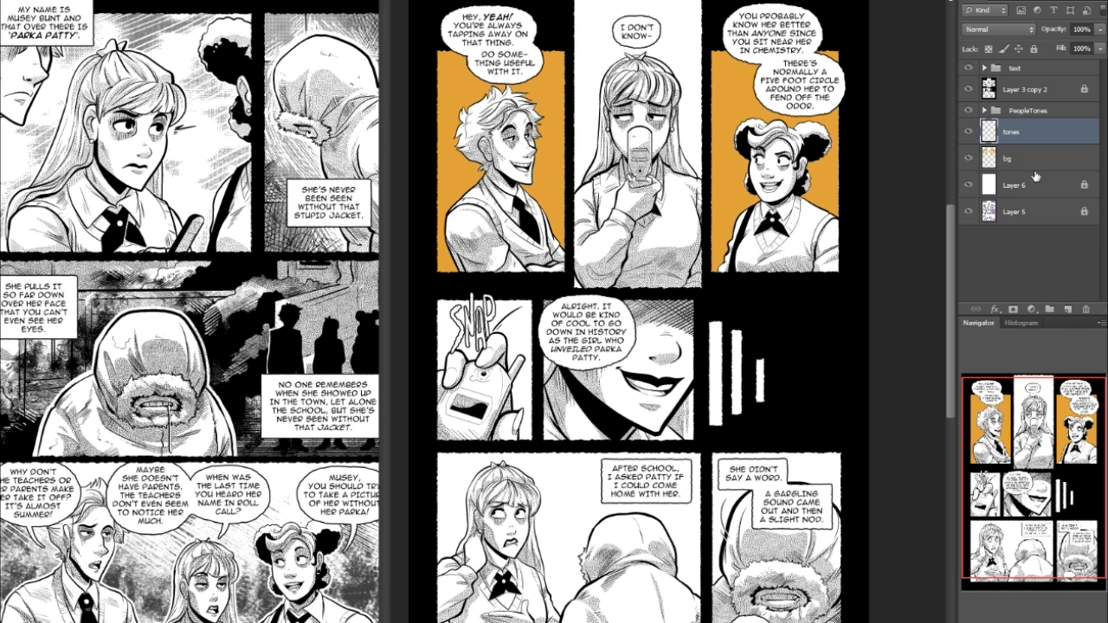
pyautogui.click(1027, 159)
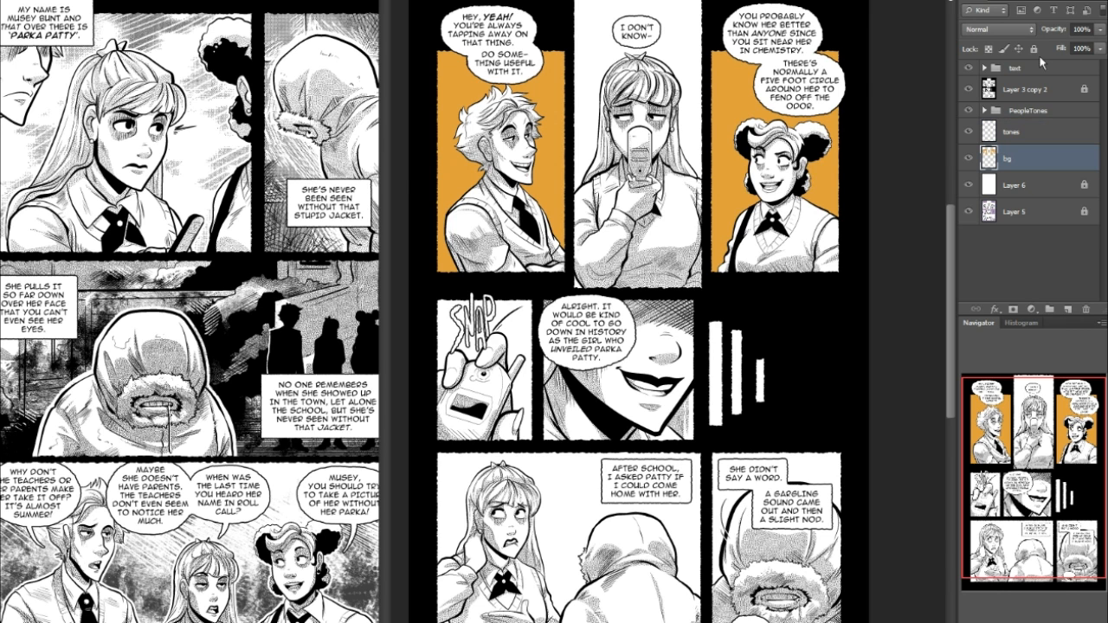
pyautogui.click(1034, 49)
# - Choose a line-hatching brush preset for painting on the new tones layer above bg
pyautogui.click(1030, 134)
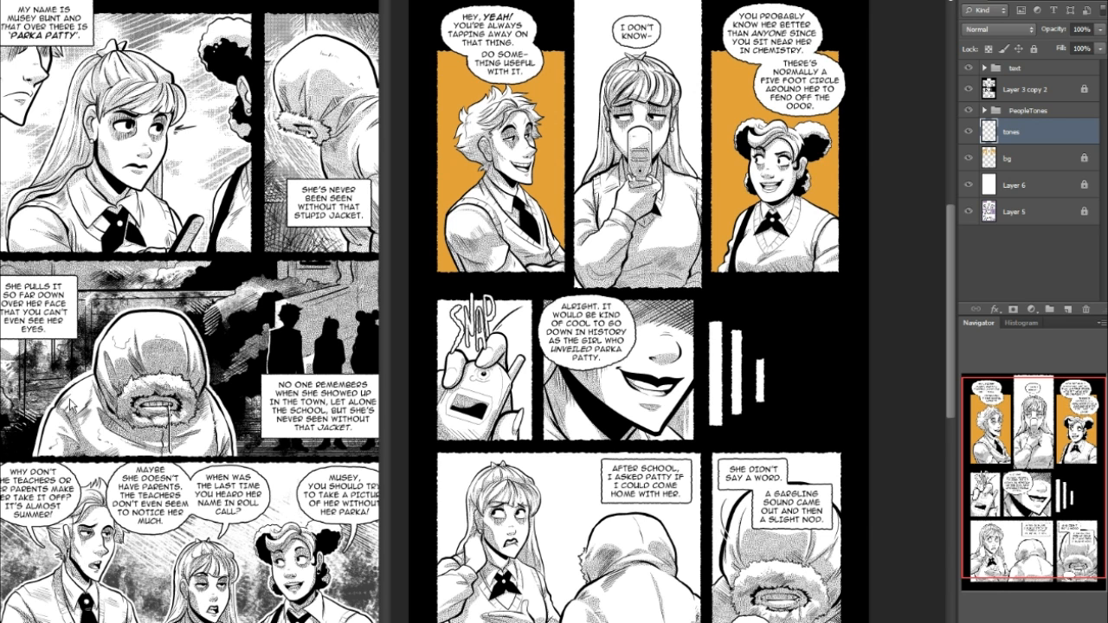
pyautogui.click(2, 2)
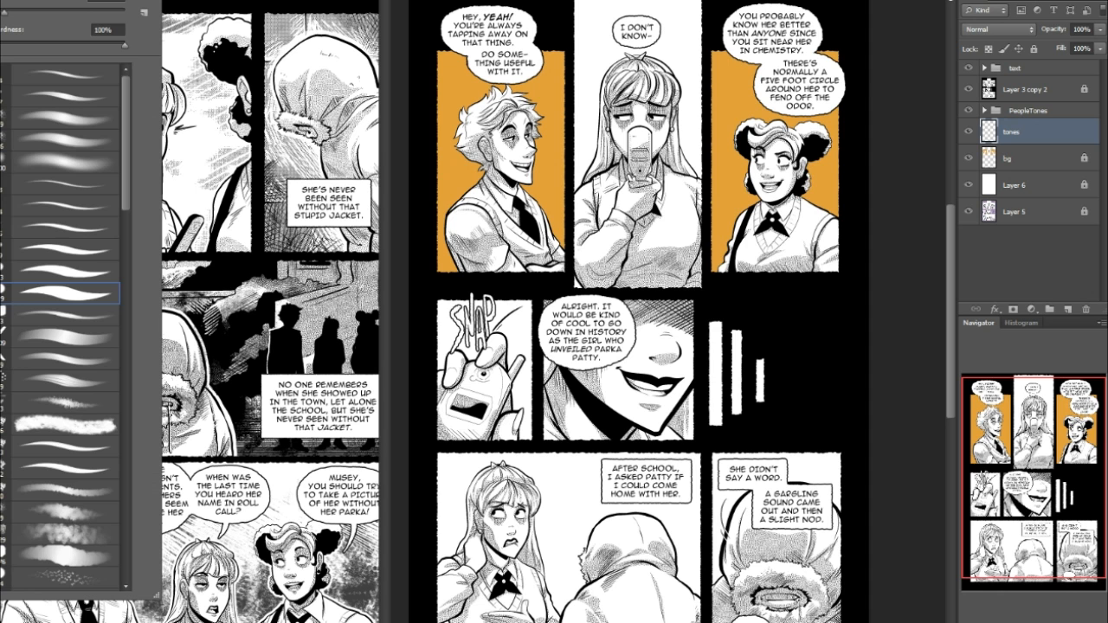
pyautogui.moveTo(131, 172); pyautogui.dragTo(139, 590)
pyautogui.click(86, 448)
pyautogui.click(77, 346)
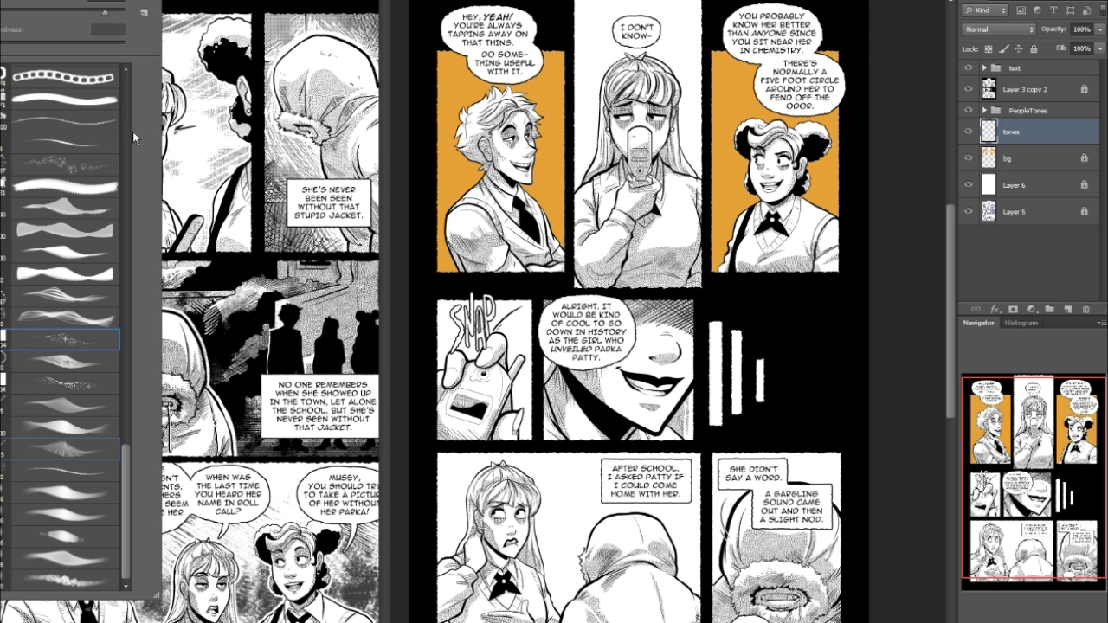
pyautogui.click(1055, 133)
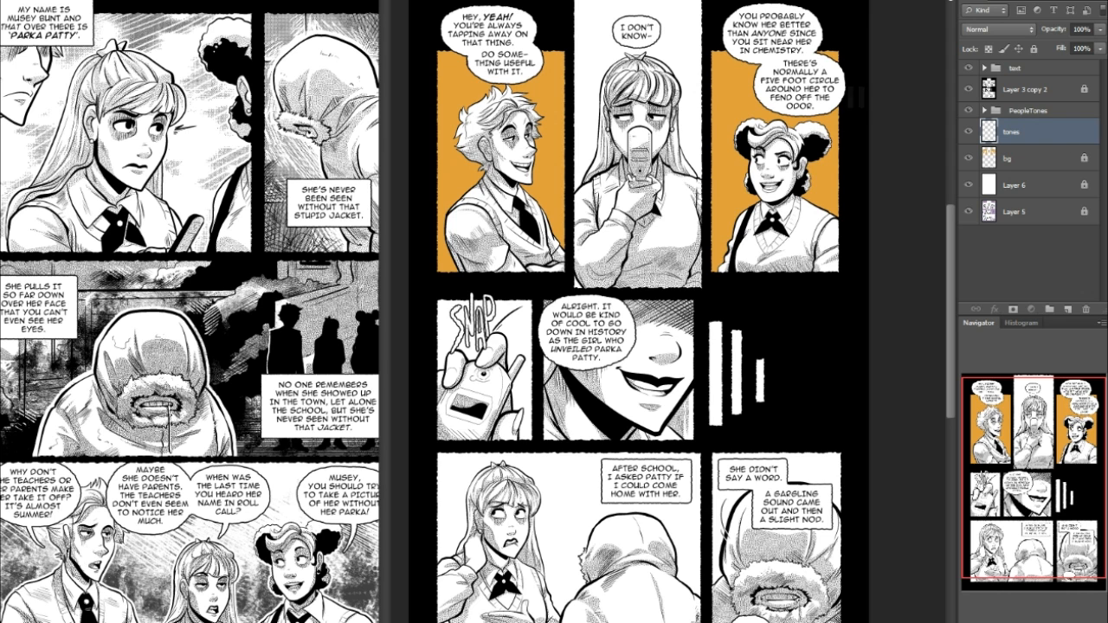
# - Paint dark diagonal hatching across the lower part of the blond boy's panel and undo the trial stroke in the third panel
pyautogui.moveTo(455, 145); pyautogui.dragTo(443, 225)
pyautogui.moveTo(476, 189); pyautogui.dragTo(440, 260)
pyautogui.moveTo(506, 227); pyautogui.dragTo(443, 271)
pyautogui.moveTo(545, 180); pyautogui.dragTo(519, 253)
pyautogui.moveTo(558, 158)
pyautogui.mouseDown()
pyautogui.moveTo(528, 251)
pyautogui.moveTo(530, 213)
pyautogui.mouseUp()
pyautogui.moveTo(562, 171)
pyautogui.mouseDown()
pyautogui.moveTo(538, 234)
pyautogui.moveTo(550, 267)
pyautogui.moveTo(488, 270)
pyautogui.mouseUp()
pyautogui.moveTo(484, 187); pyautogui.dragTo(438, 244)
pyautogui.moveTo(476, 149); pyautogui.dragTo(440, 228)
pyautogui.moveTo(851, 152)
pyautogui.mouseDown()
pyautogui.moveTo(812, 177)
pyautogui.moveTo(810, 208)
pyautogui.moveTo(851, 189)
pyautogui.moveTo(815, 211)
pyautogui.mouseUp()
pyautogui.hotkey('ctrl', 'z')
pyautogui.hotkey('ctrl', 'z')
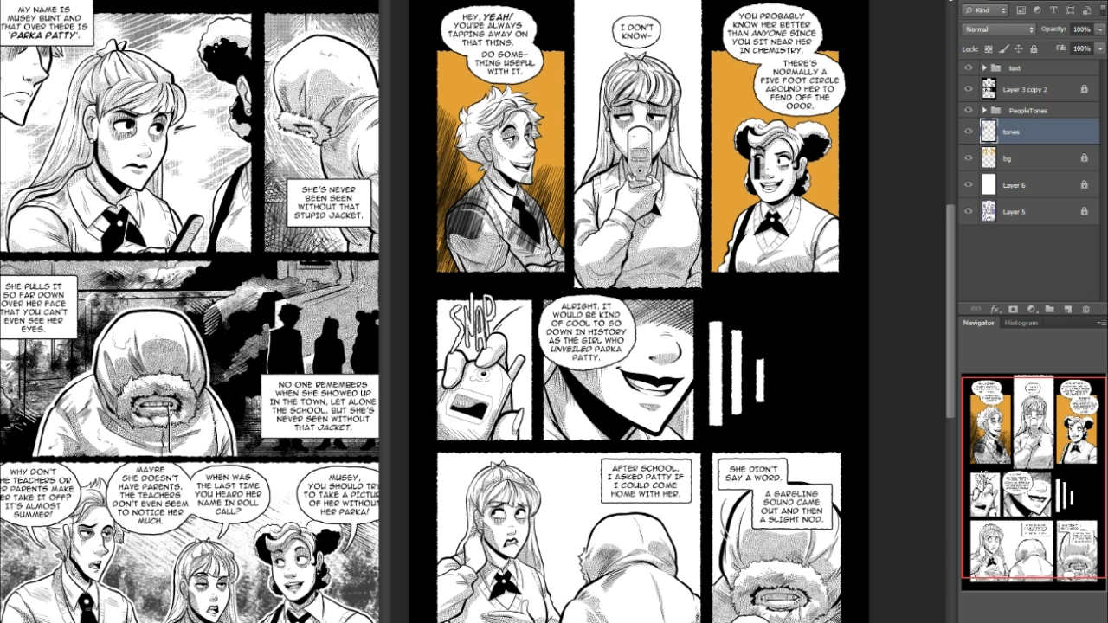
# - Hatch around and over the girl with hair buns in the third panel, and add crossing strokes over the blond boy's vest
pyautogui.moveTo(729, 144); pyautogui.dragTo(713, 218)
pyautogui.moveTo(734, 170)
pyautogui.mouseDown()
pyautogui.moveTo(761, 182)
pyautogui.moveTo(729, 234)
pyautogui.moveTo(818, 212)
pyautogui.moveTo(839, 233)
pyautogui.moveTo(837, 192)
pyautogui.mouseUp()
pyautogui.moveTo(829, 235)
pyautogui.mouseDown()
pyautogui.moveTo(848, 149)
pyautogui.moveTo(810, 219)
pyautogui.mouseUp()
pyautogui.moveTo(833, 155); pyautogui.dragTo(812, 205)
pyautogui.moveTo(837, 111); pyautogui.dragTo(819, 173)
pyautogui.moveTo(836, 111)
pyautogui.mouseDown()
pyautogui.moveTo(821, 151)
pyautogui.moveTo(802, 131)
pyautogui.mouseUp()
pyautogui.moveTo(810, 194); pyautogui.dragTo(781, 232)
pyautogui.moveTo(812, 200)
pyautogui.mouseDown()
pyautogui.moveTo(780, 257)
pyautogui.moveTo(739, 269)
pyautogui.mouseUp()
pyautogui.moveTo(773, 230)
pyautogui.mouseDown()
pyautogui.moveTo(746, 269)
pyautogui.moveTo(758, 263)
pyautogui.mouseUp()
pyautogui.moveTo(732, 207); pyautogui.dragTo(717, 268)
pyautogui.moveTo(762, 178); pyautogui.dragTo(749, 227)
pyautogui.moveTo(753, 138); pyautogui.dragTo(736, 212)
pyautogui.moveTo(761, 109)
pyautogui.mouseDown()
pyautogui.moveTo(744, 173)
pyautogui.moveTo(803, 232)
pyautogui.mouseUp()
pyautogui.moveTo(838, 201); pyautogui.dragTo(822, 263)
pyautogui.moveTo(528, 239); pyautogui.dragTo(497, 258)
pyautogui.moveTo(513, 214); pyautogui.dragTo(481, 228)
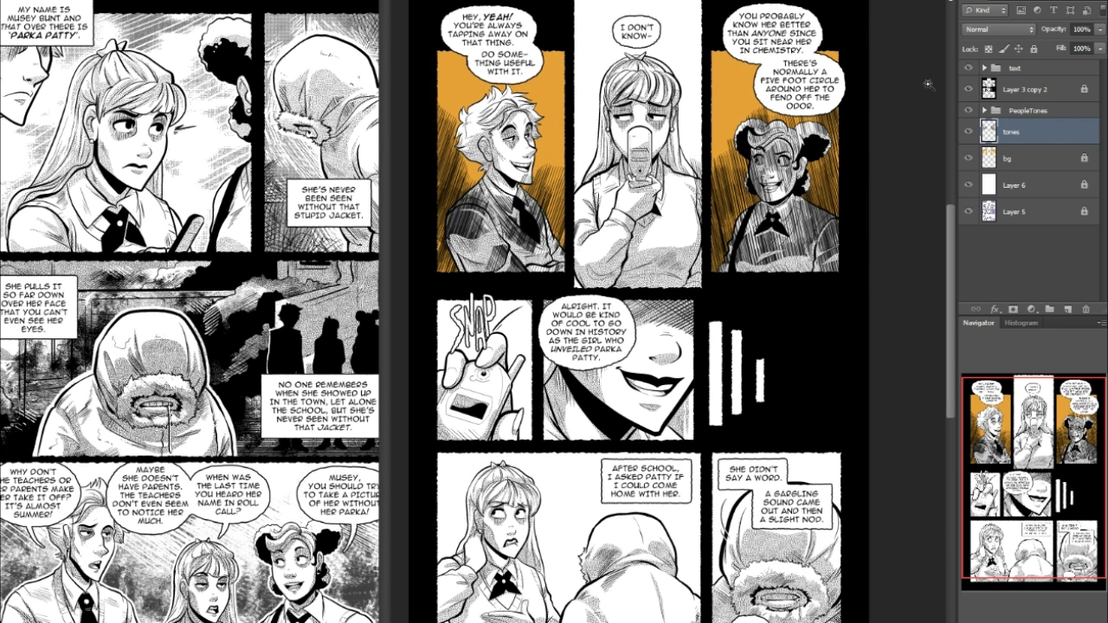
# - Copy the hatching from the tones layer into a new white 2649 × 1518 pixel, 300 pixels/inch RGB document and view it whole
pyautogui.hotkey('ctrl', 'a')
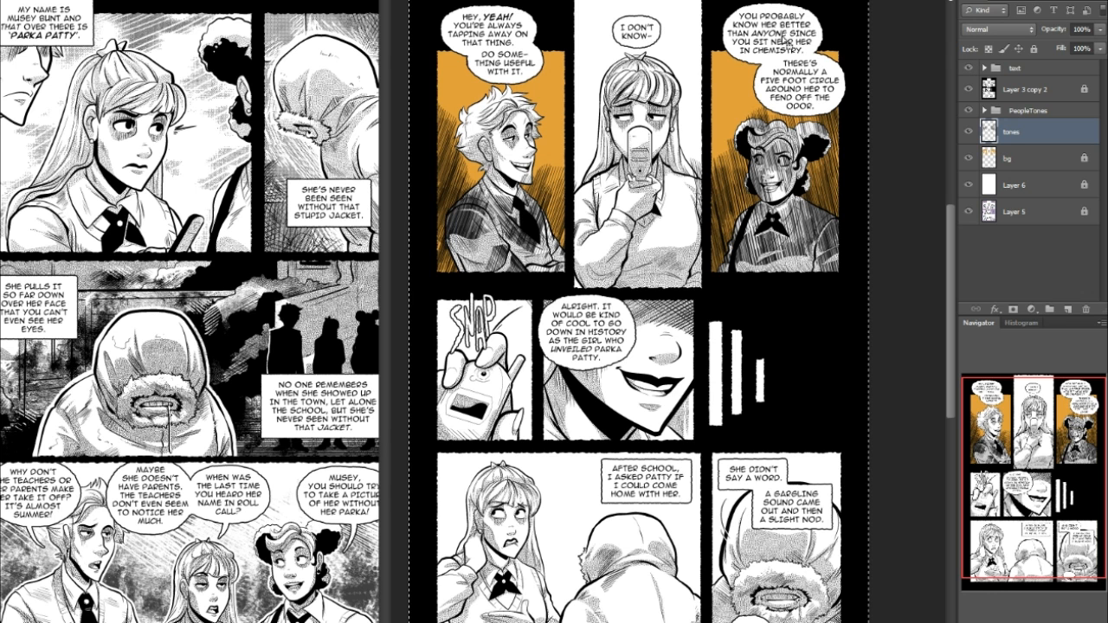
pyautogui.click(12, 0)
pyautogui.click(69, 0)
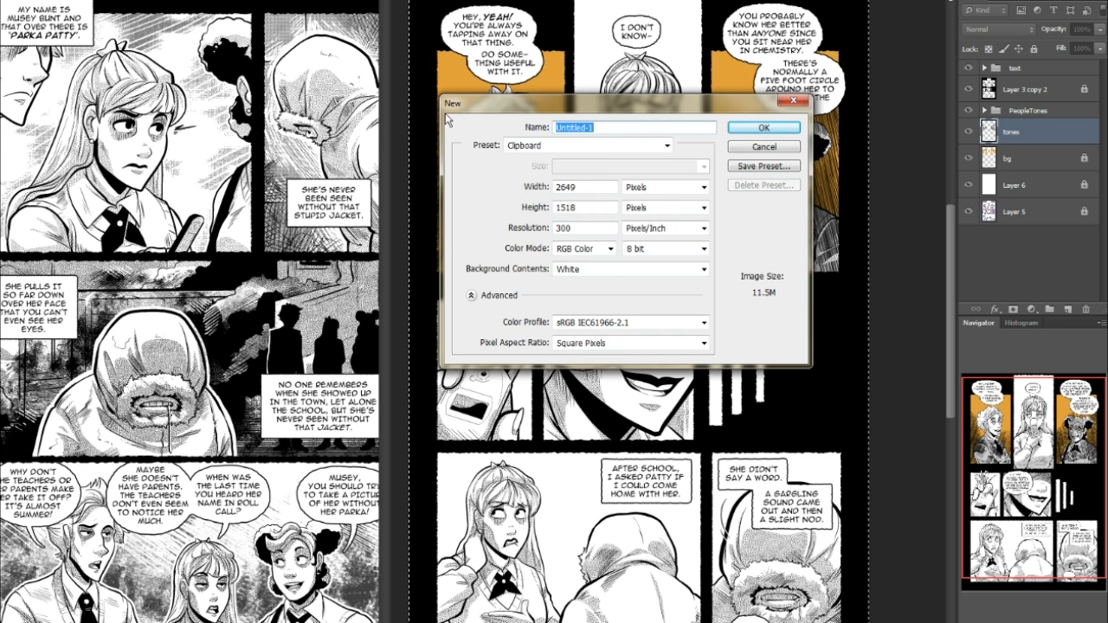
pyautogui.click(764, 130)
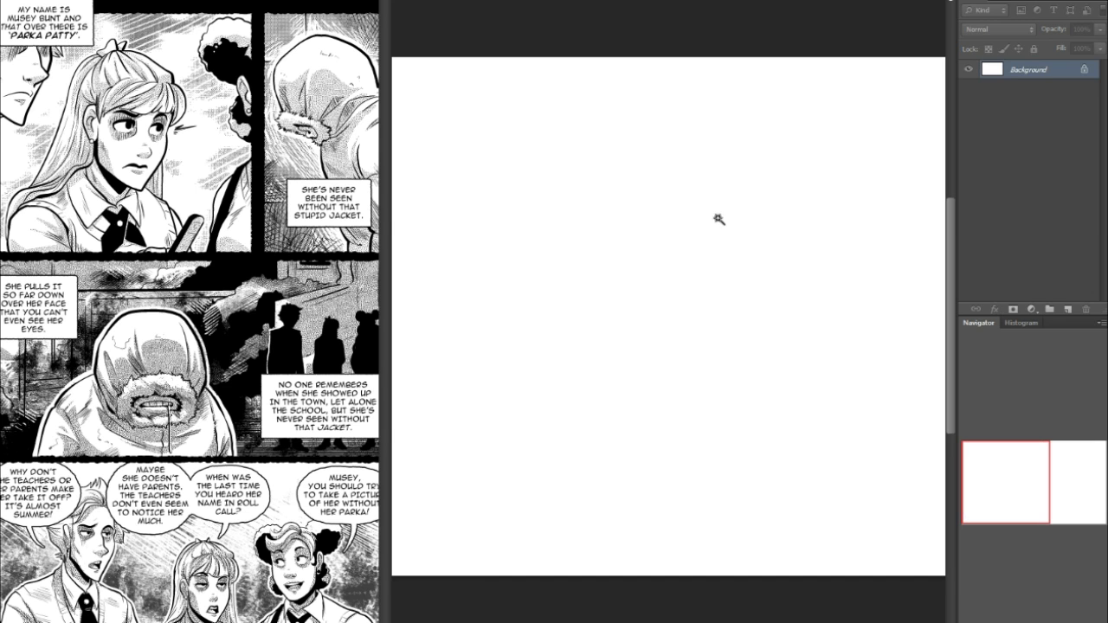
pyautogui.hotkey('ctrl', 'v')
pyautogui.moveTo(1010, 474)
pyautogui.mouseDown()
pyautogui.moveTo(980, 466)
pyautogui.moveTo(1076, 466)
pyautogui.moveTo(994, 491)
pyautogui.mouseUp()
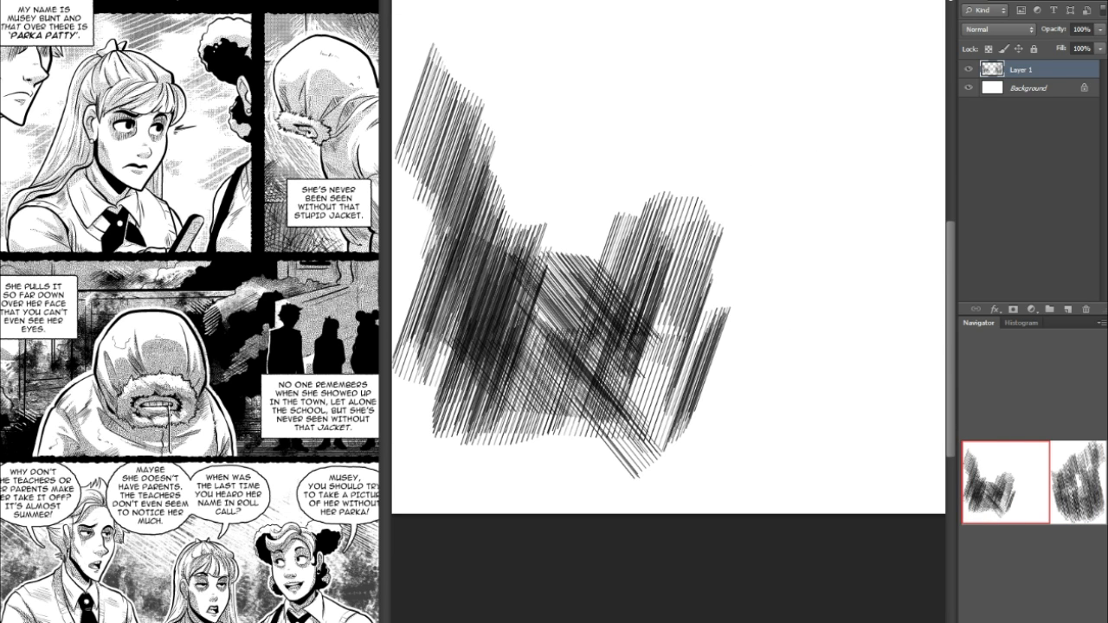
pyautogui.hotkey('ctrl', 'w')
pyautogui.click(621, 212)
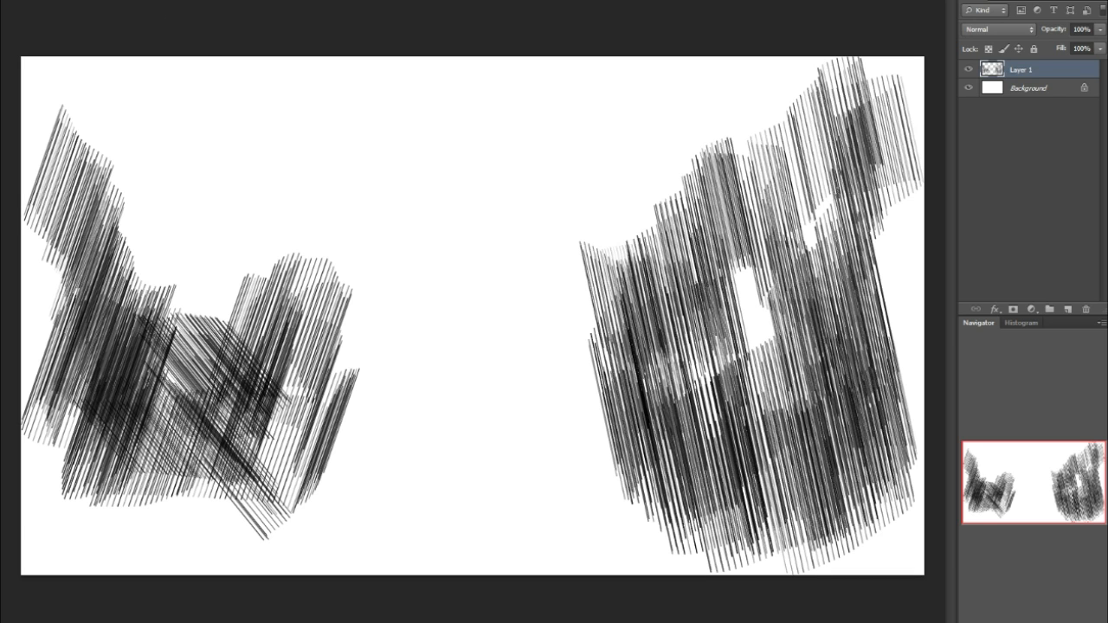
# - Convert the hatching document to grayscale, flattening its layers and discarding the color information
pyautogui.click(61, 0)
pyautogui.moveTo(76, 0)
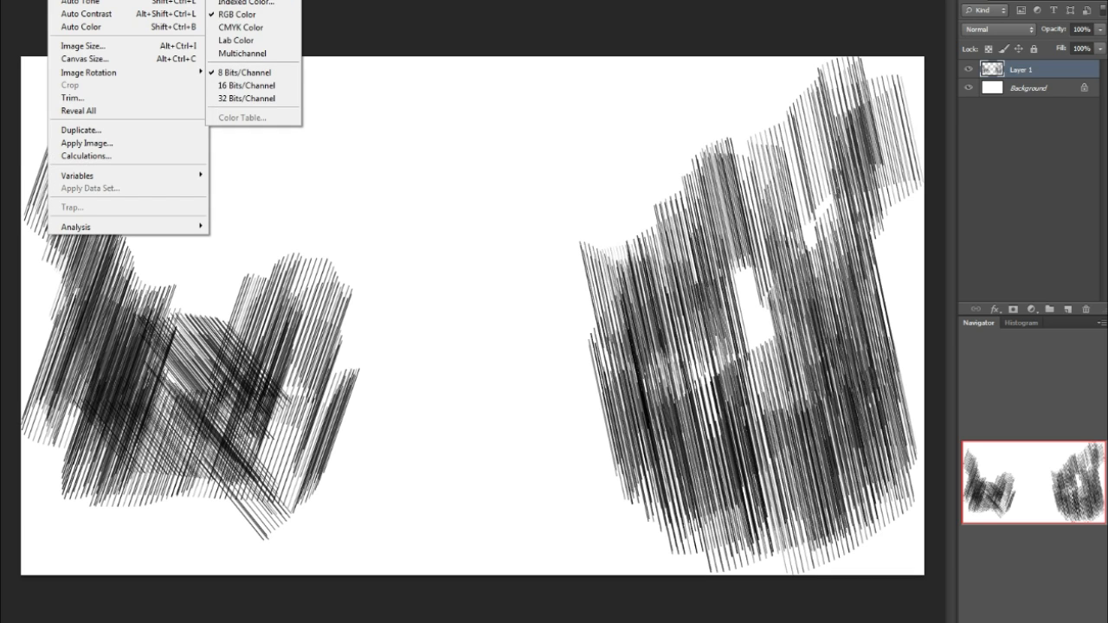
pyautogui.click(238, 0)
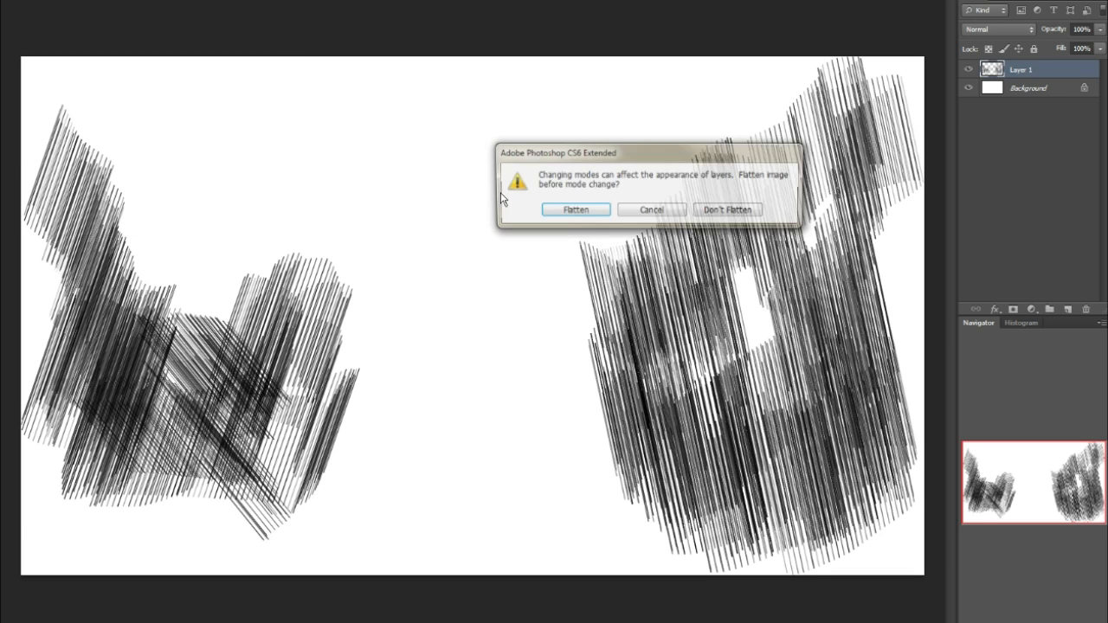
pyautogui.click(571, 210)
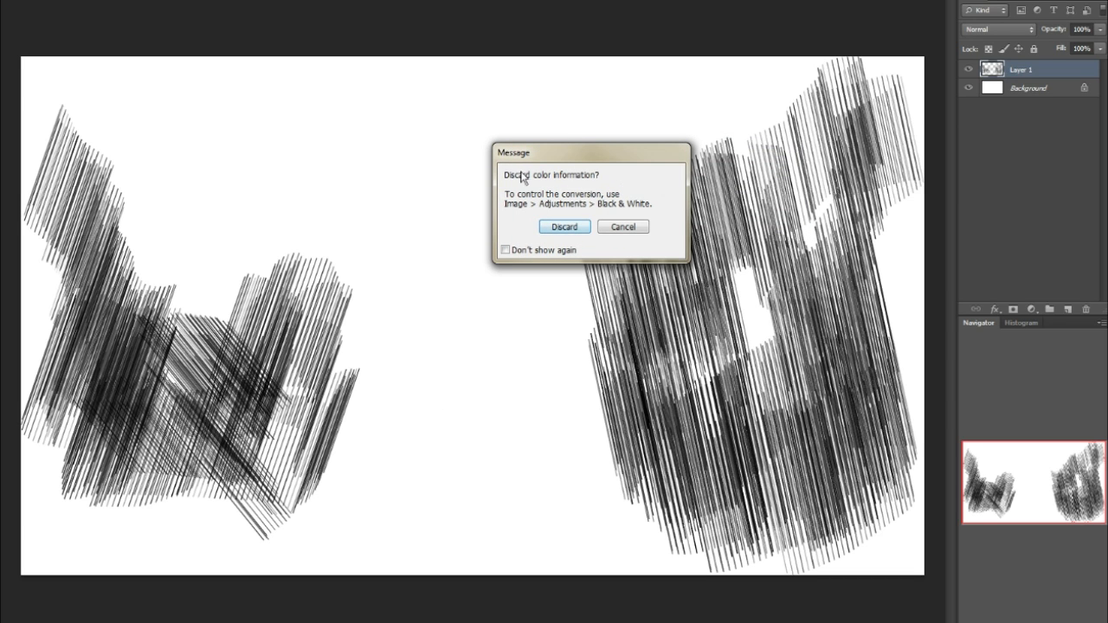
pyautogui.click(563, 229)
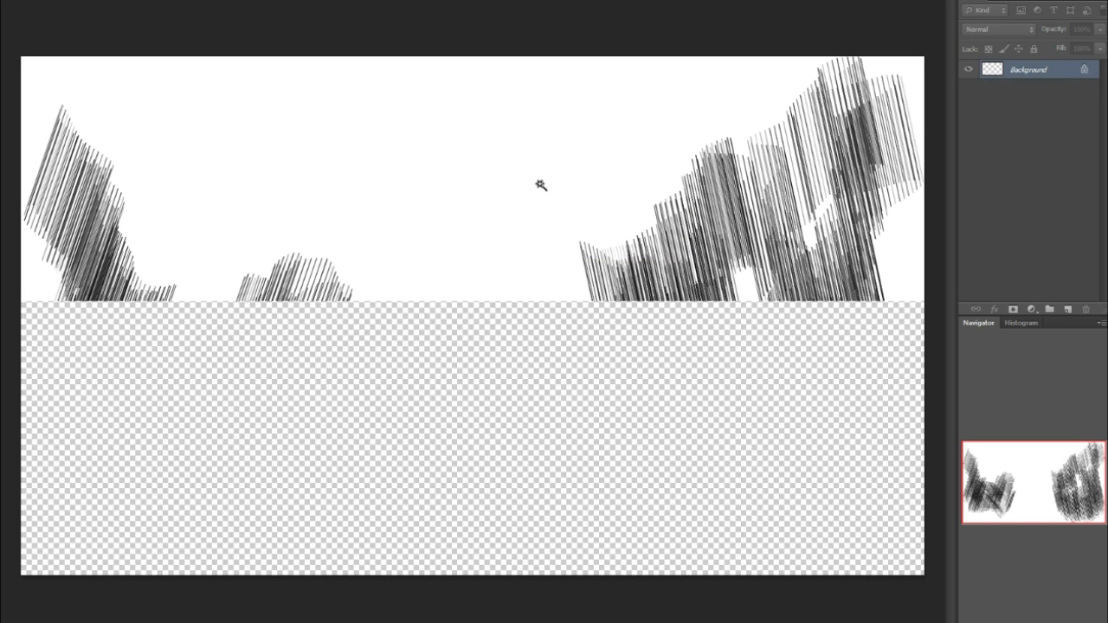
# - Set up a bitmap conversion of the hatching at 100 pixels/inch output using the Halftone Screen method
pyautogui.click(63, 0)
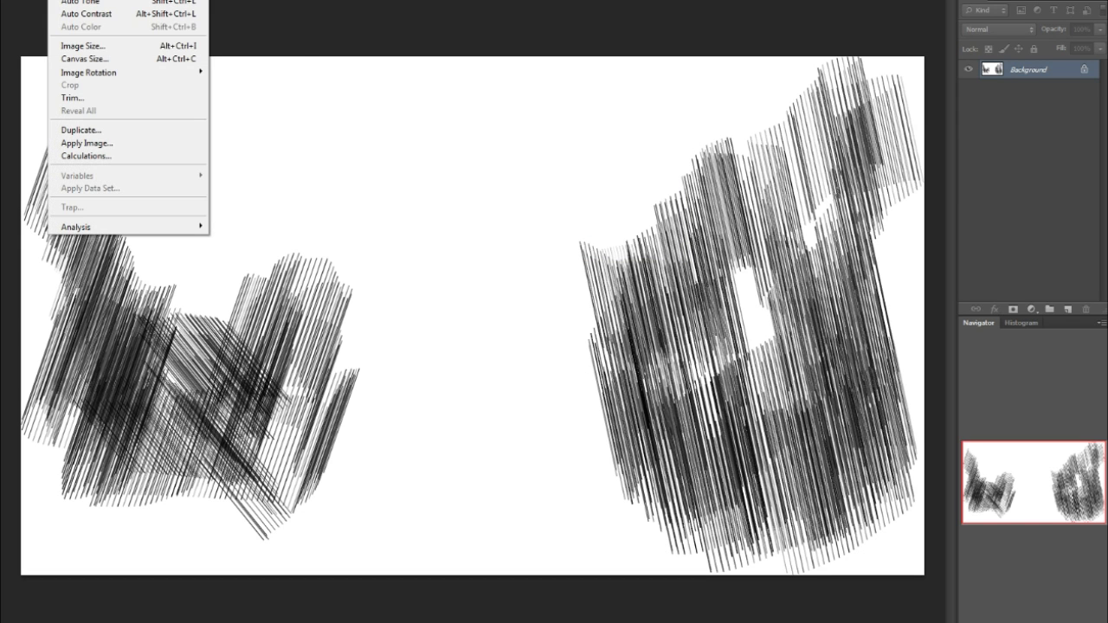
pyautogui.moveTo(73, 0)
pyautogui.click(238, 0)
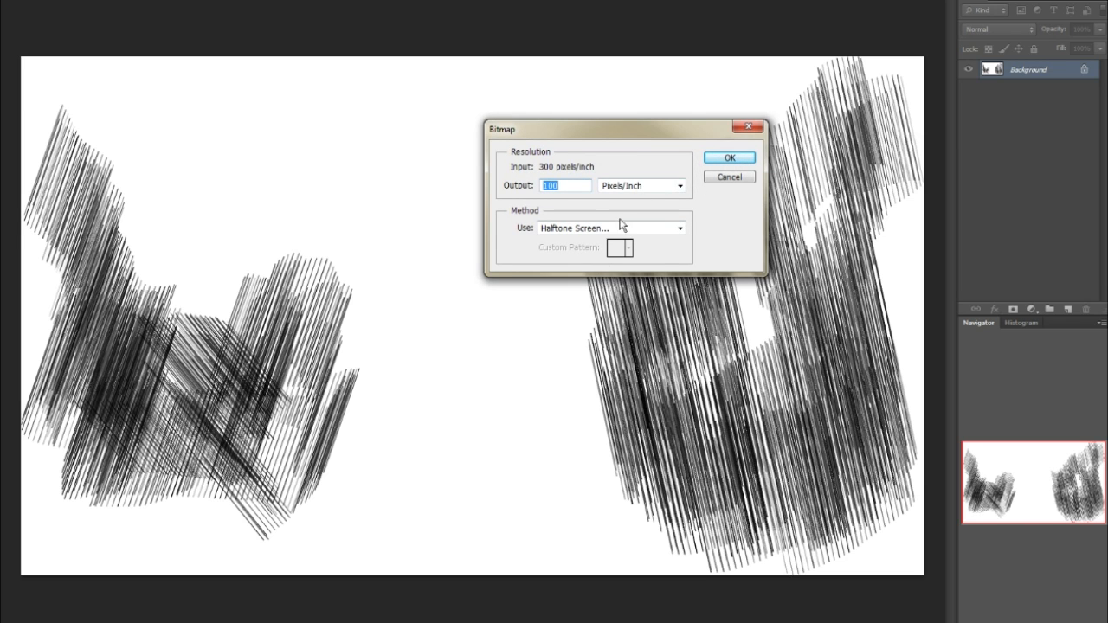
pyautogui.moveTo(647, 132); pyautogui.dragTo(506, 231)
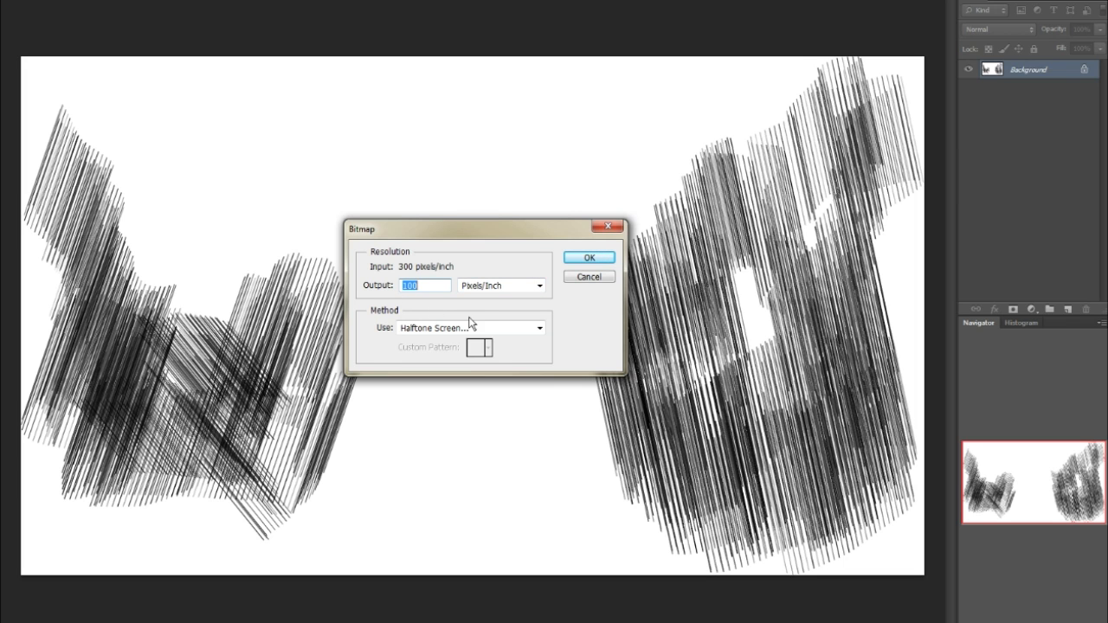
pyautogui.click(521, 330)
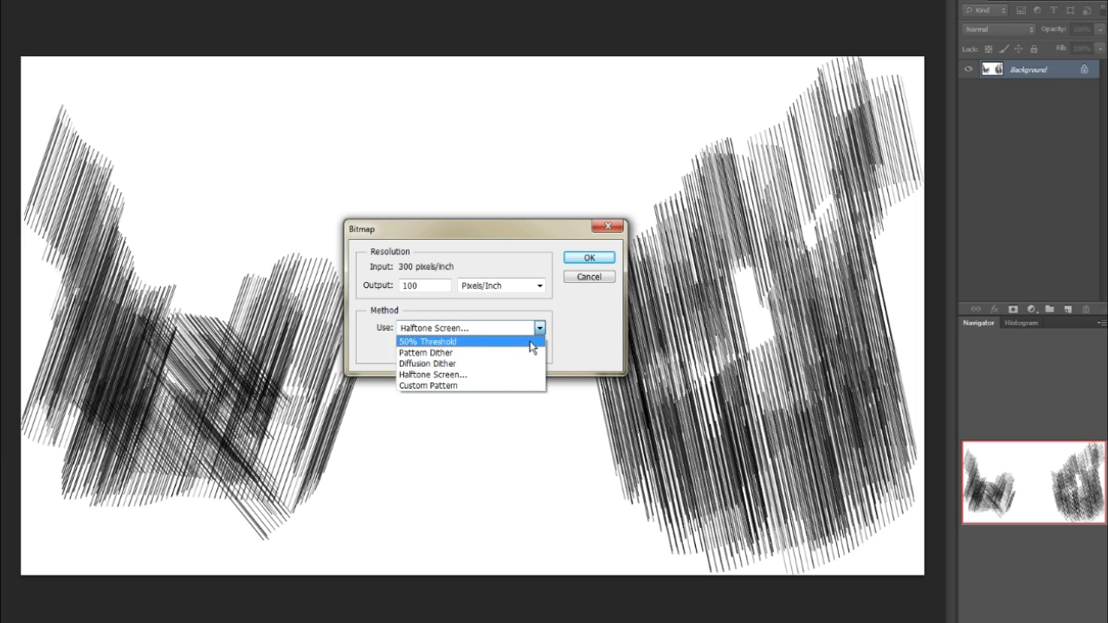
pyautogui.click(391, 320)
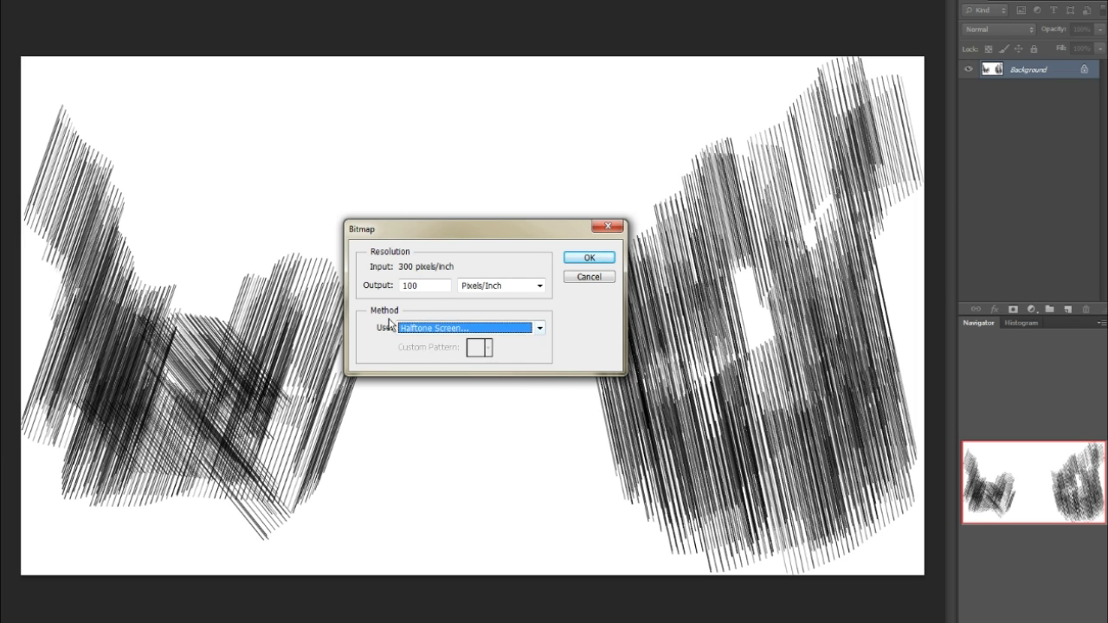
pyautogui.click(437, 330)
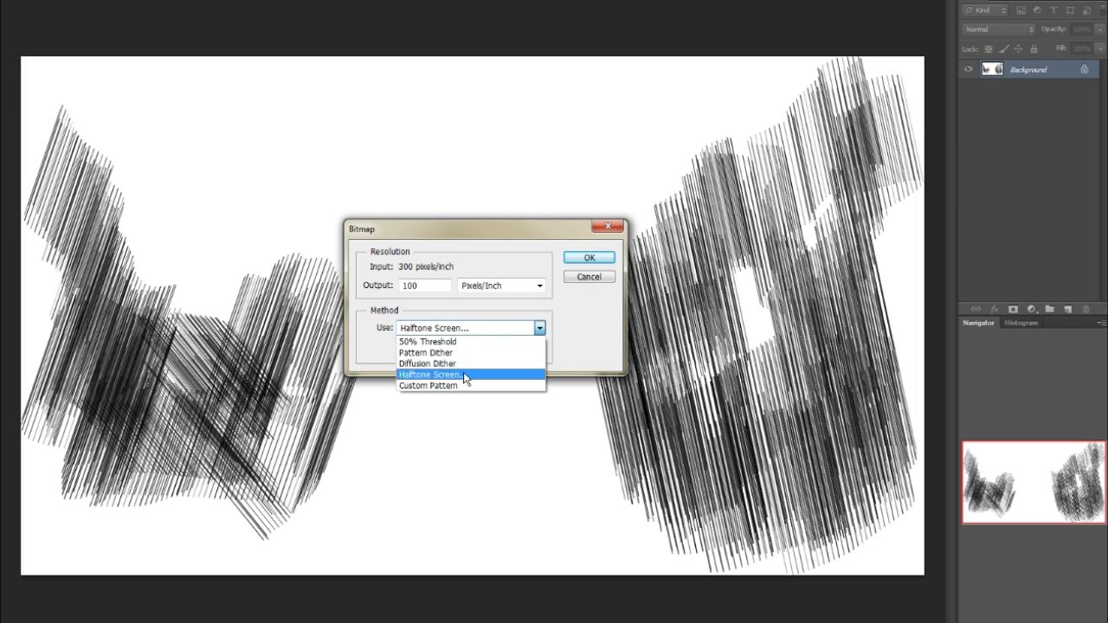
pyautogui.click(463, 375)
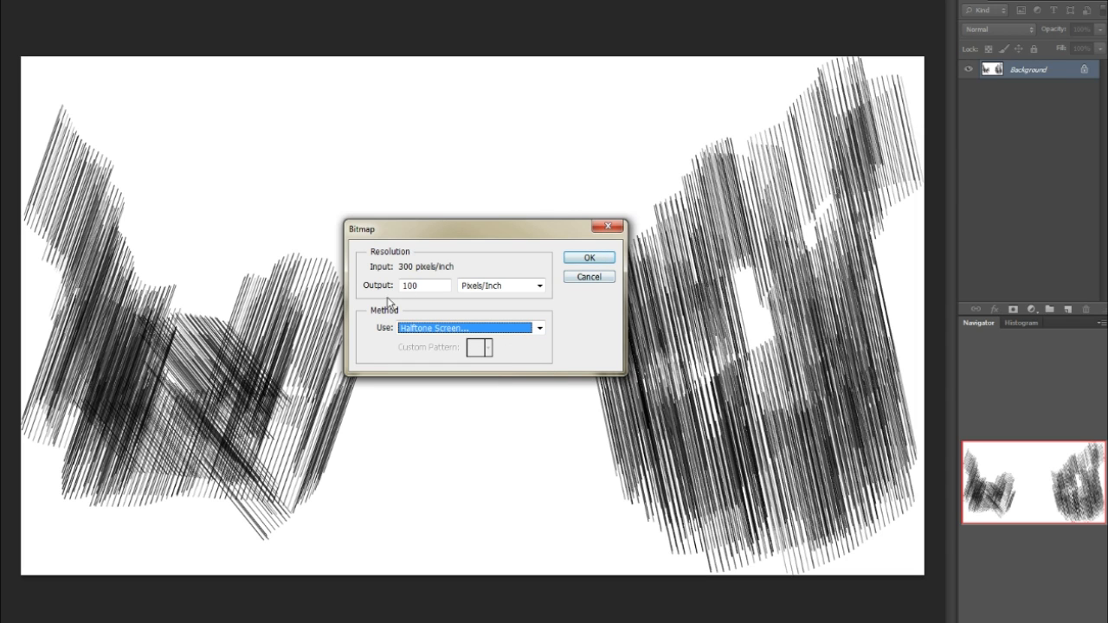
# - Try a round halftone screen at 10 lines/inch and 90 degrees, inspect the dots up close, and undo the conversion
pyautogui.click(585, 260)
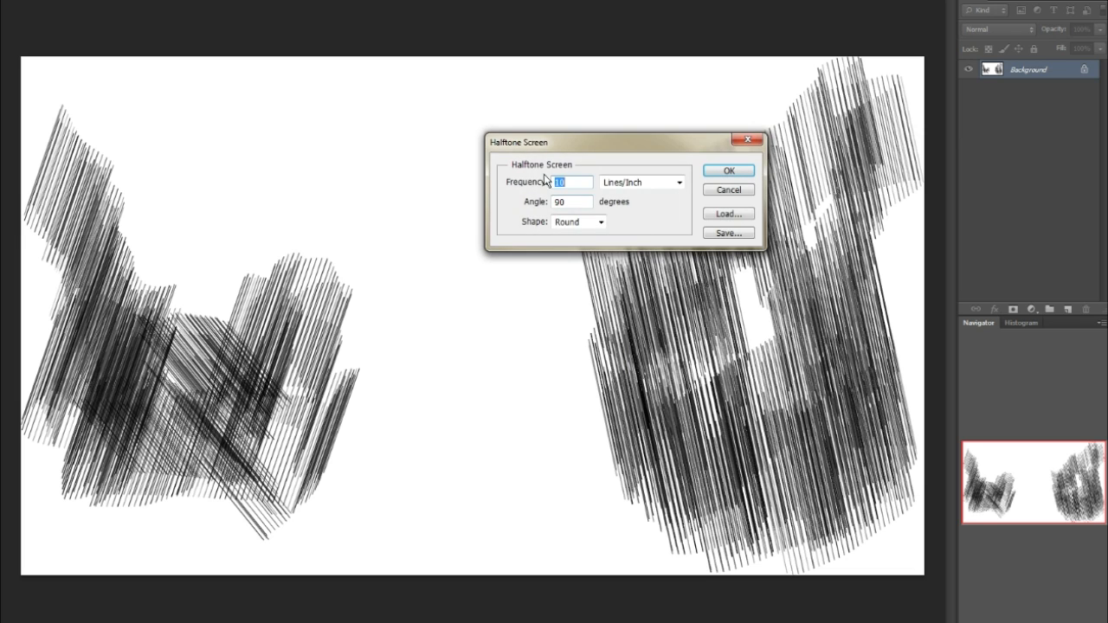
pyautogui.moveTo(583, 145); pyautogui.dragTo(391, 193)
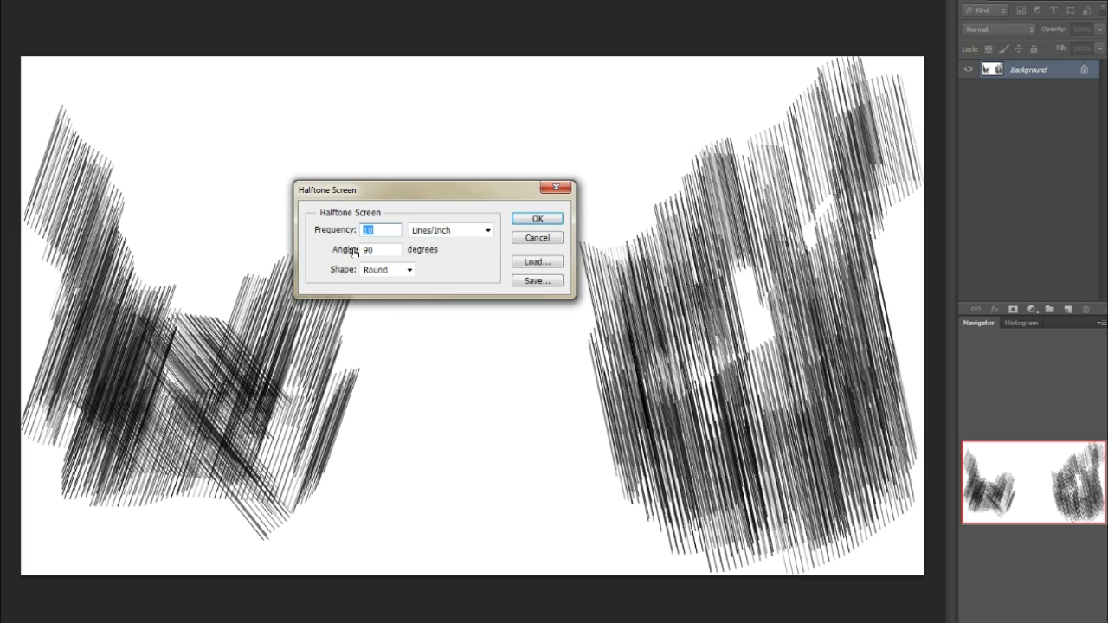
pyautogui.click(409, 270)
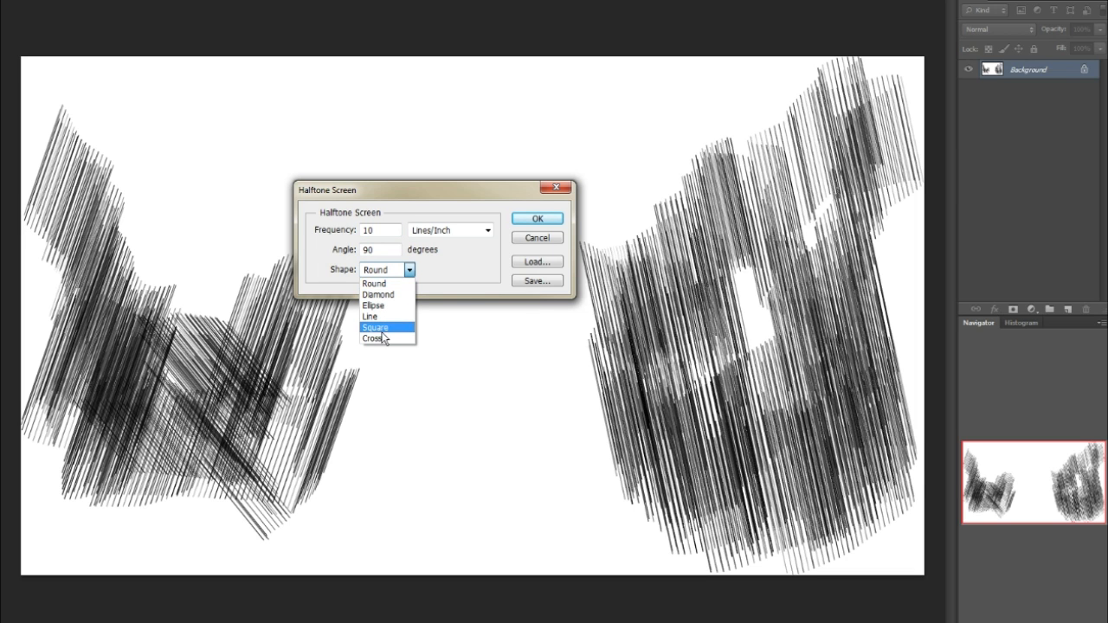
pyautogui.click(394, 284)
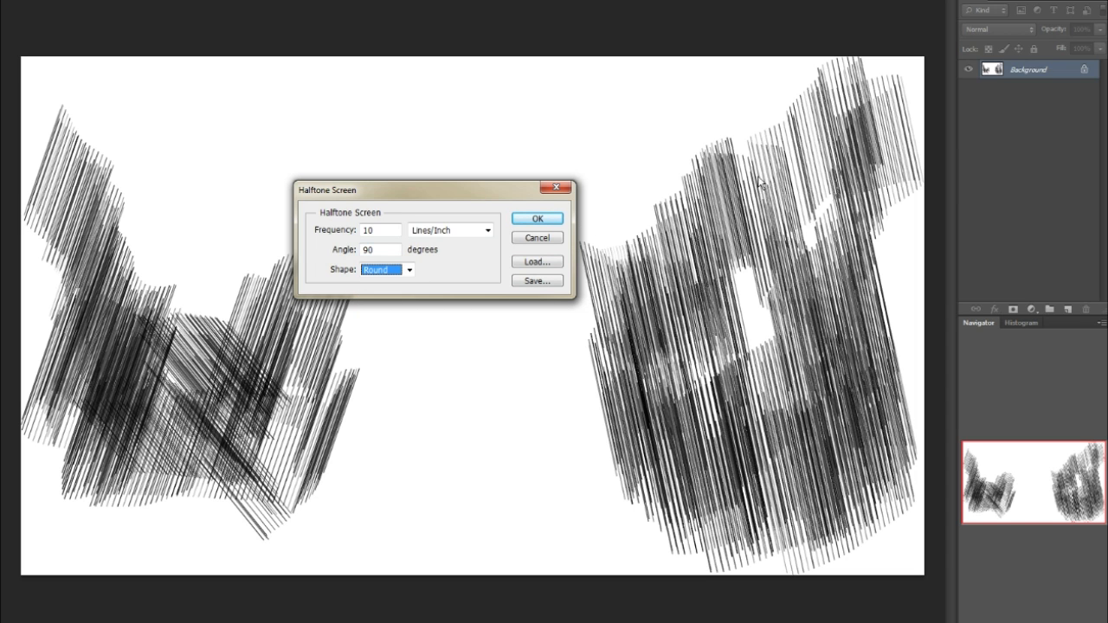
pyautogui.click(537, 219)
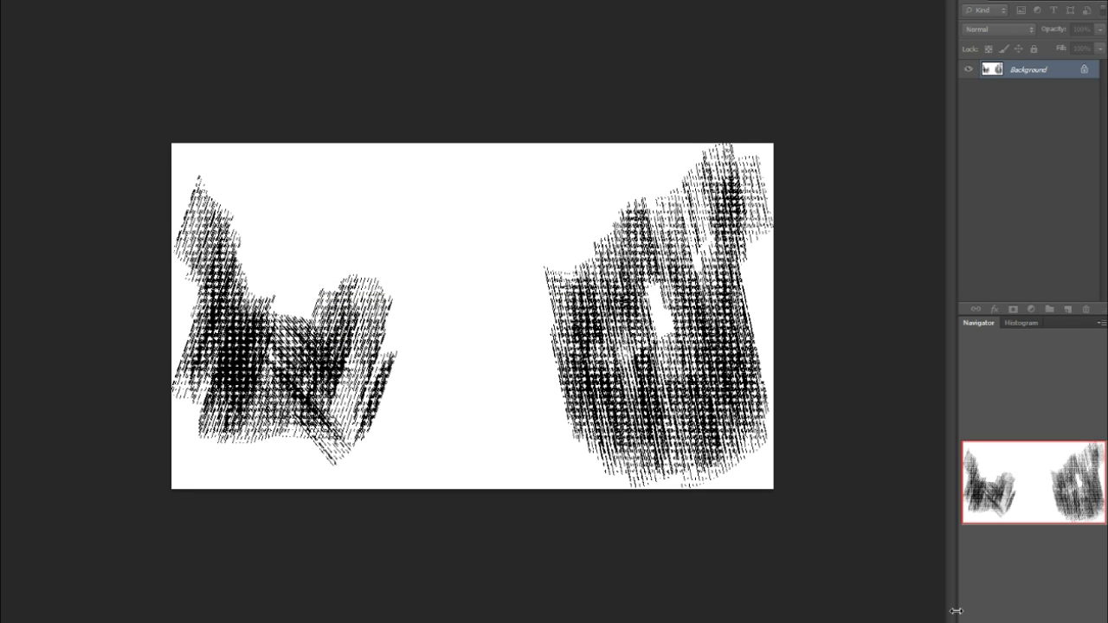
pyautogui.hotkey('ctrl', '+')
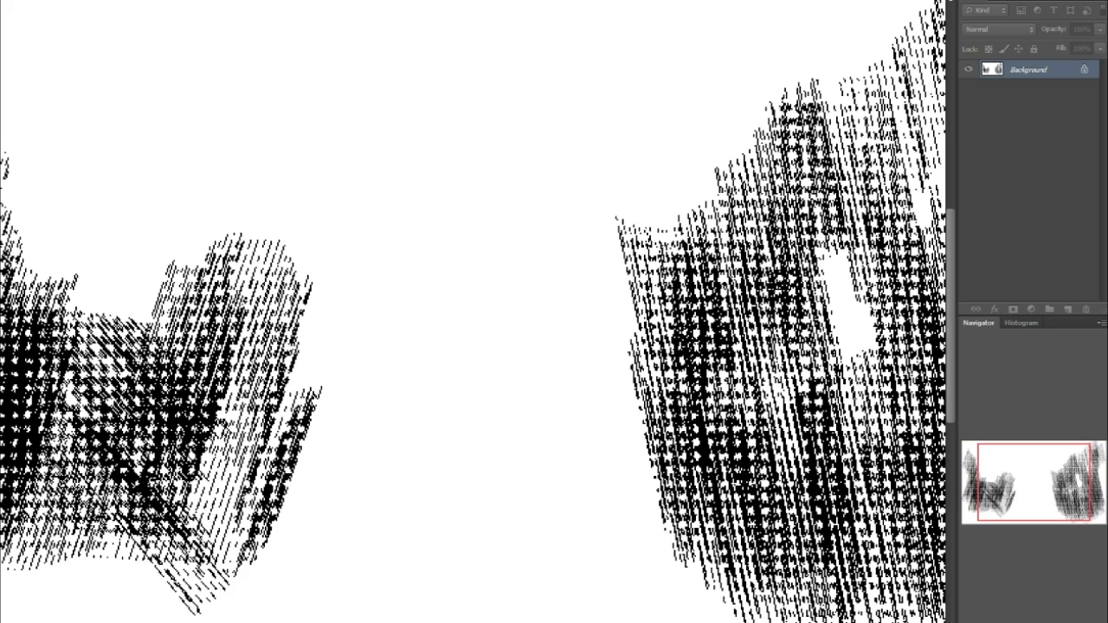
pyautogui.moveTo(1055, 500); pyautogui.dragTo(1101, 469)
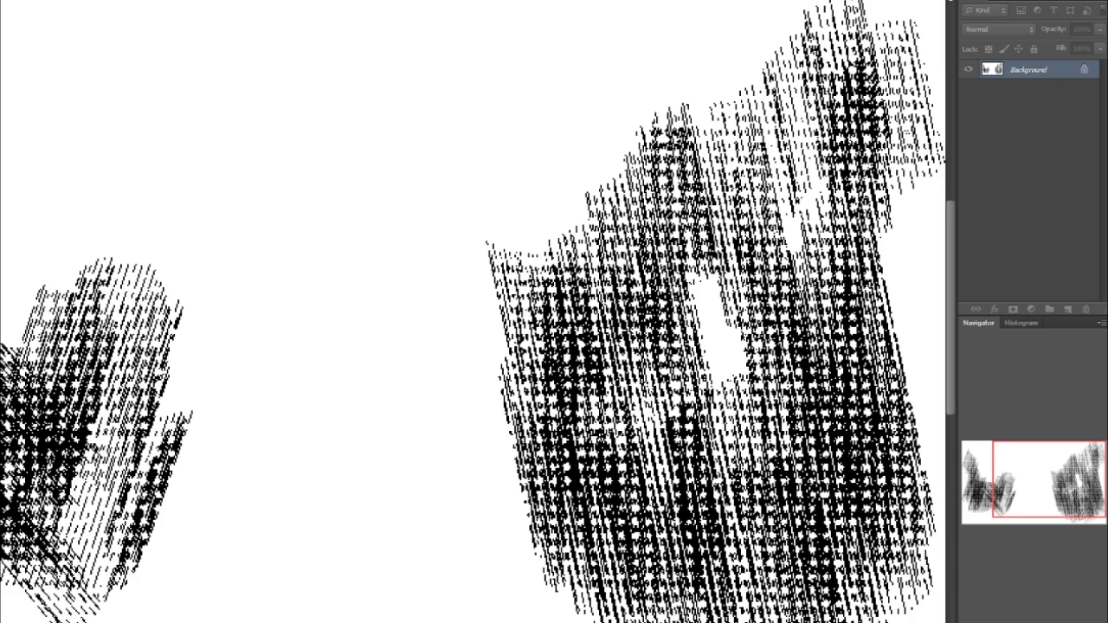
pyautogui.hotkey('ctrl', 'z')
# - Convert the hatching to bitmap at 300 pixels/inch output with the same halftone screen settings and select the whole image
pyautogui.click(65, 0)
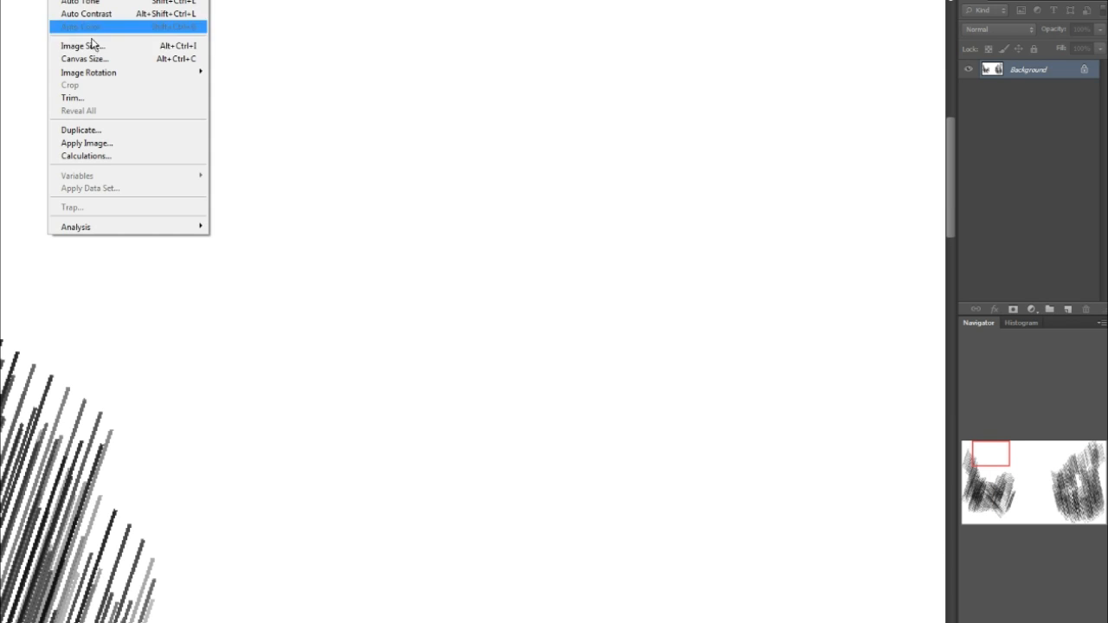
pyautogui.moveTo(97, 0)
pyautogui.click(232, 0)
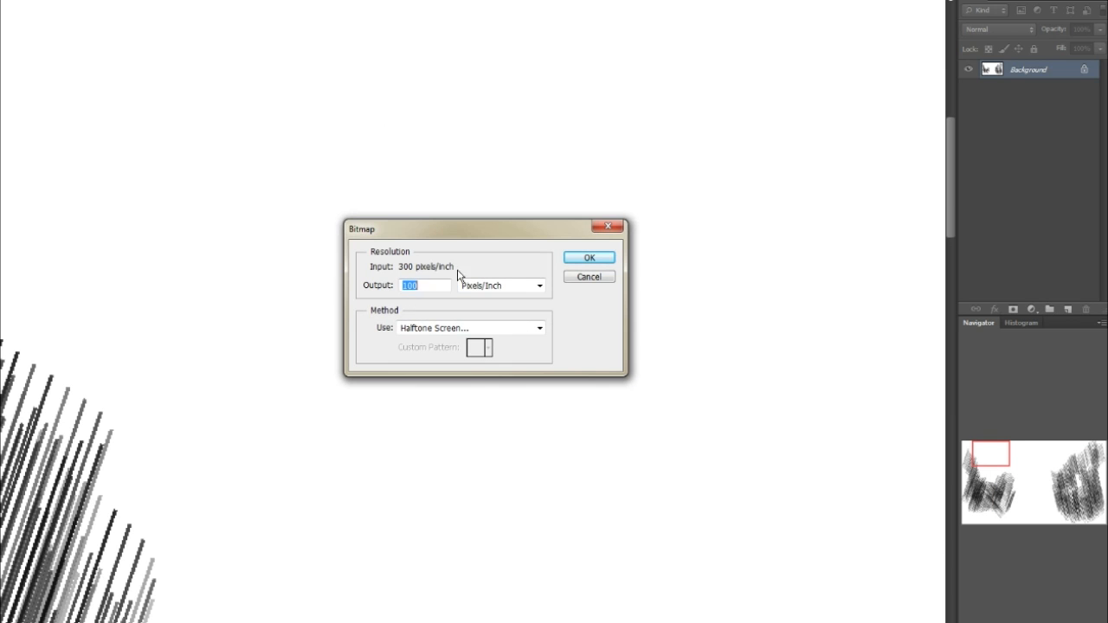
pyautogui.write('30')
pyautogui.press('Return')
pyautogui.press('Return')
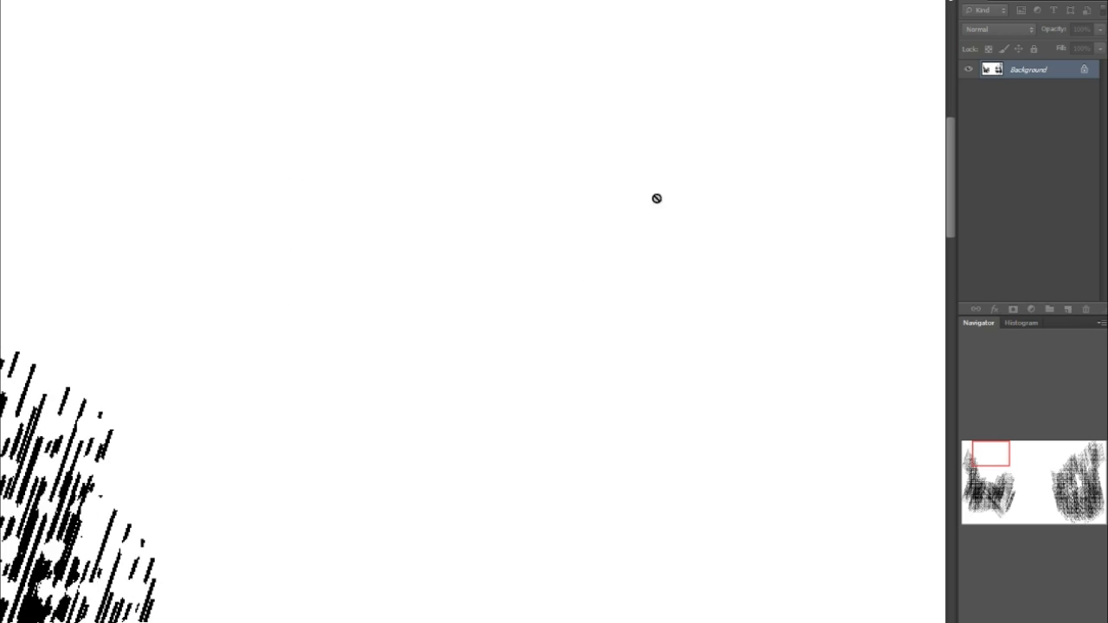
pyautogui.moveTo(1022, 463); pyautogui.dragTo(988, 563)
pyautogui.hotkey('ctrl', '0')
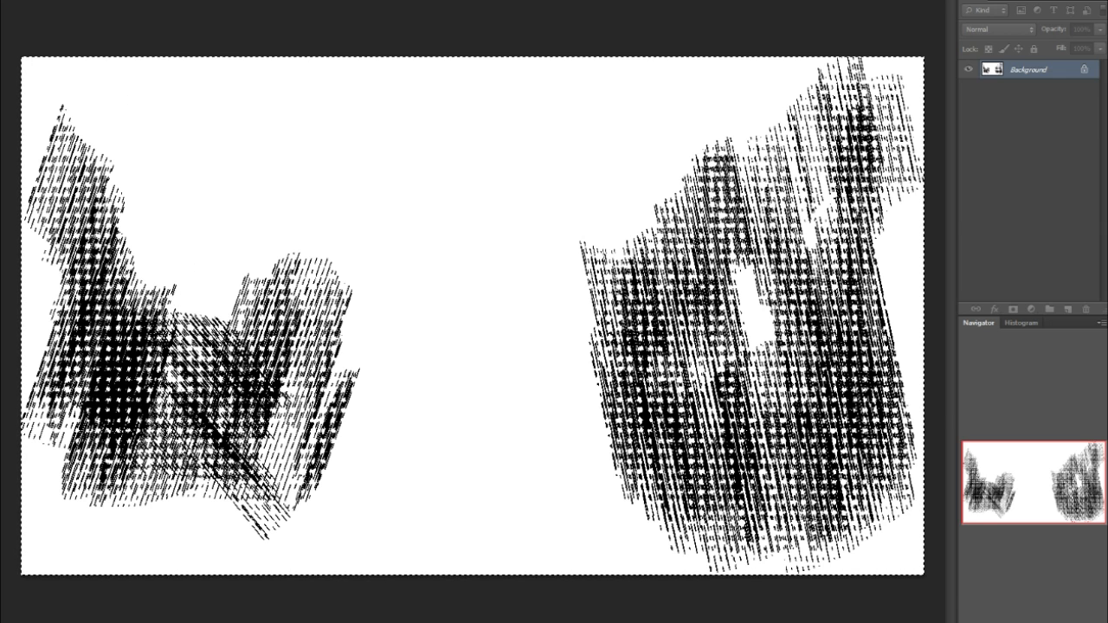
# - Copy the halftoned hatching into the comic page as a new layer below PeopleTones and delete the old tones layer
pyautogui.click(115, 9)
pyautogui.moveTo(1030, 158); pyautogui.dragTo(1011, 162)
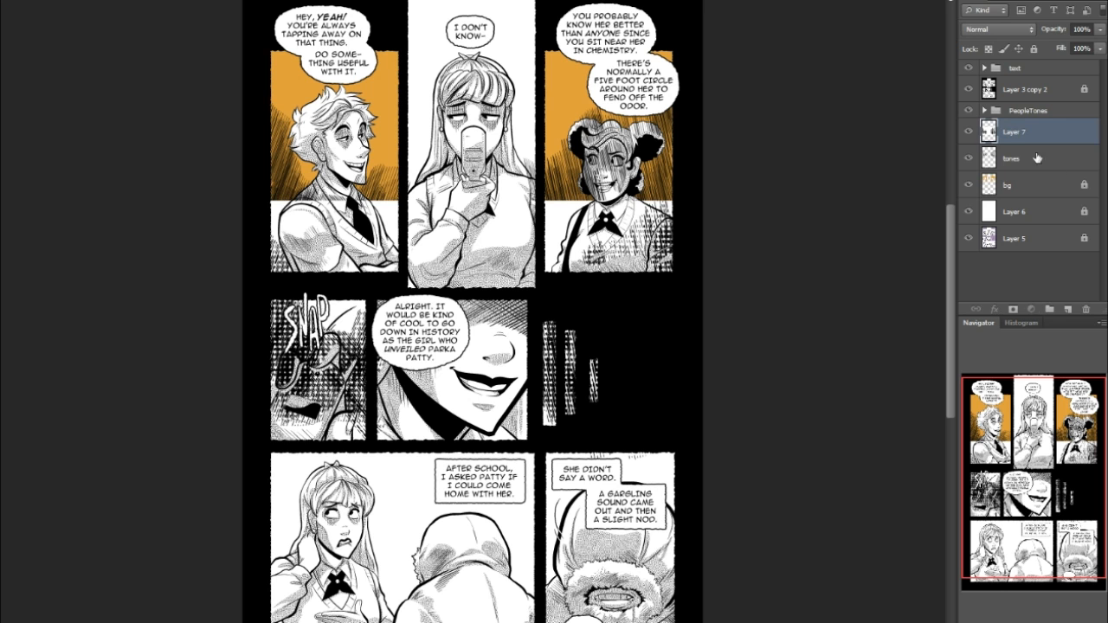
pyautogui.click(1037, 157)
pyautogui.moveTo(1061, 165); pyautogui.dragTo(1086, 309)
pyautogui.click(1034, 141)
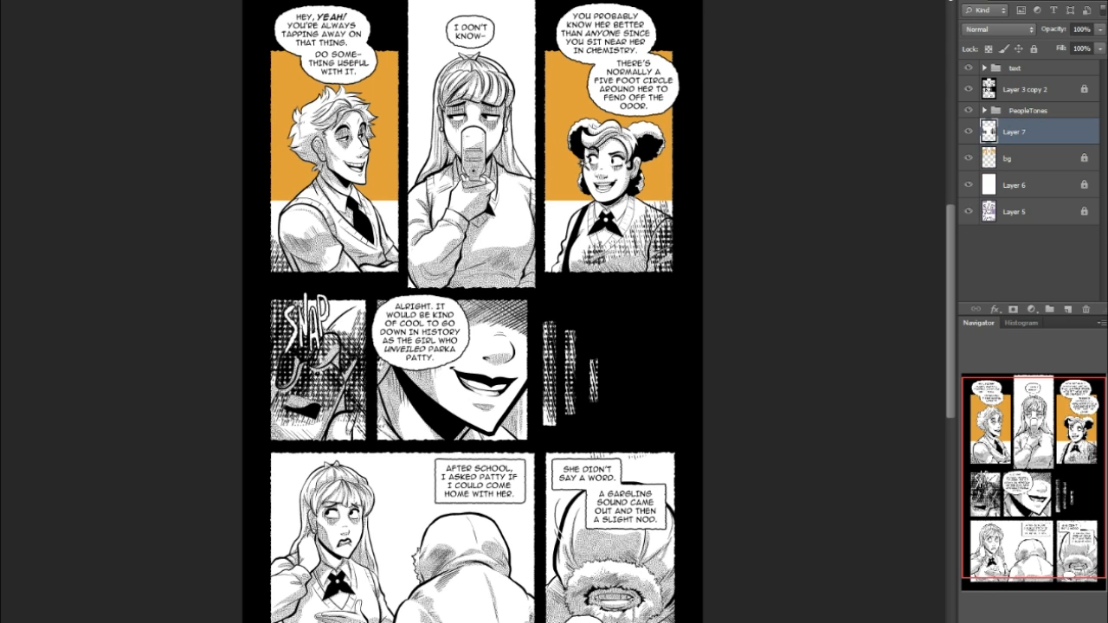
# - Move the halftoned hatching up over the top-row panels and clip it to the bg layer
pyautogui.moveTo(524, 373); pyautogui.dragTo(521, 225)
pyautogui.moveTo(624, 238); pyautogui.dragTo(623, 235)
pyautogui.rightClick(1038, 130)
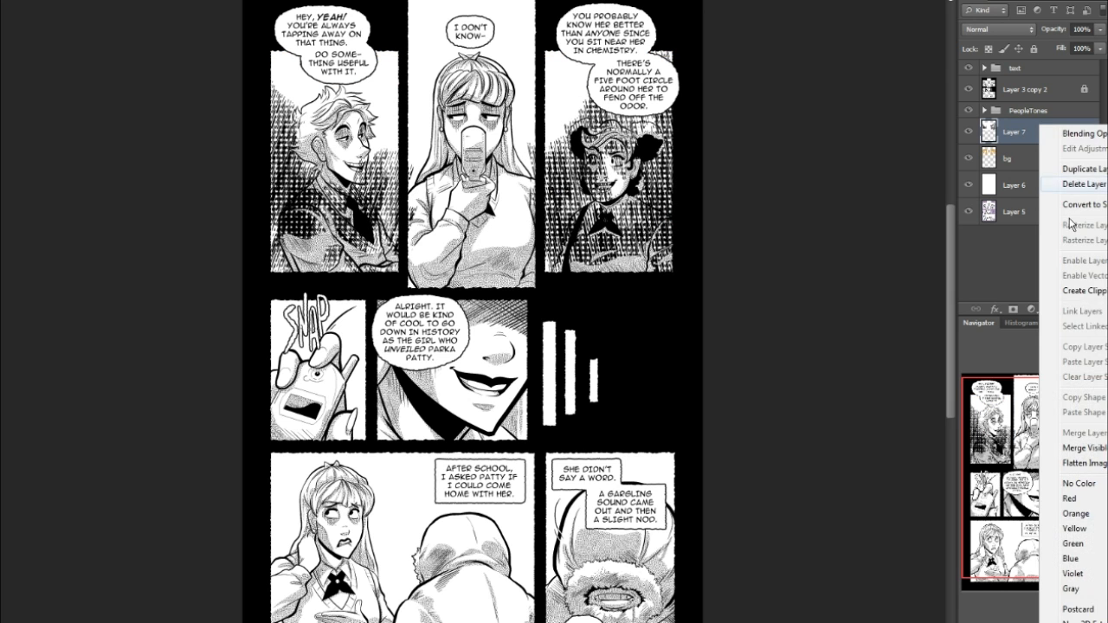
pyautogui.click(1073, 295)
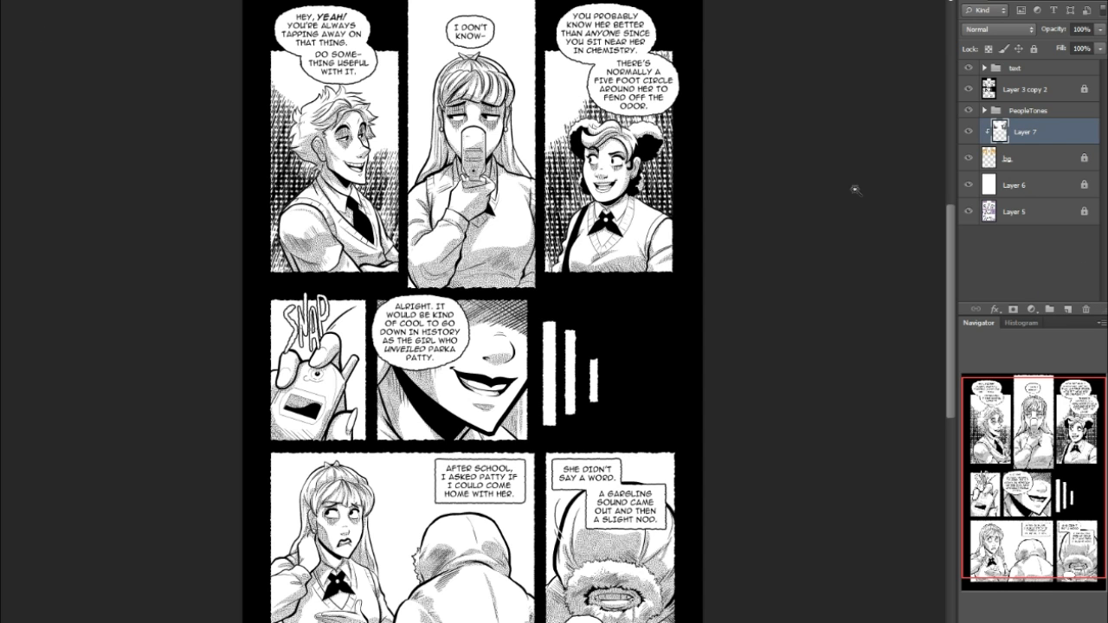
# - Select the empty area around the bg shapes, expand it with the recorded action, and delete that edge from the unlocked bg layer
pyautogui.click(1042, 160)
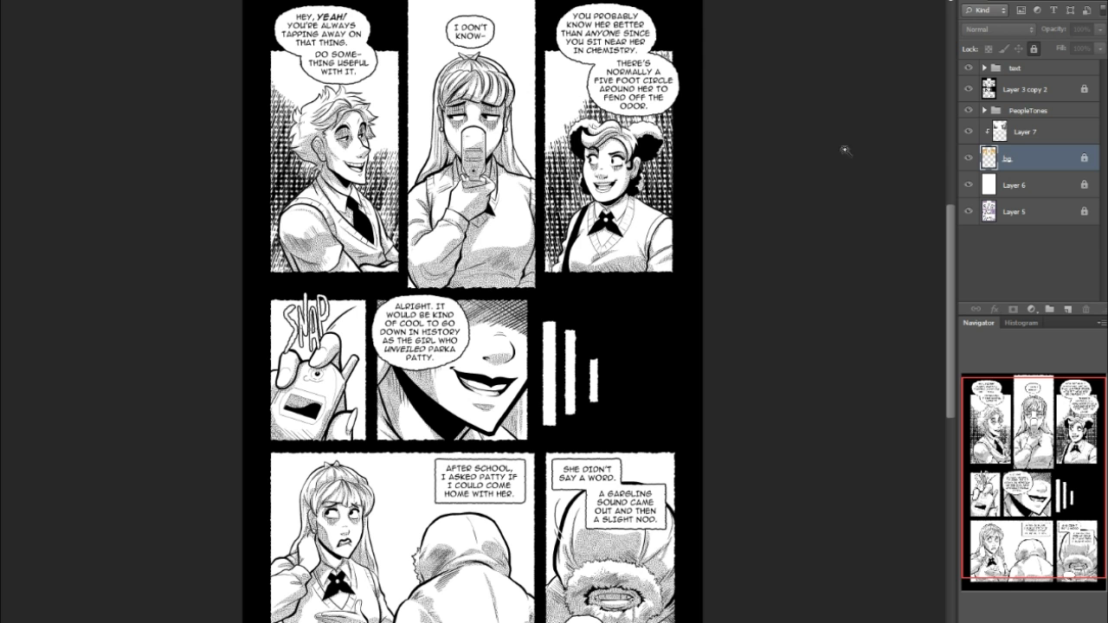
pyautogui.click(637, 240)
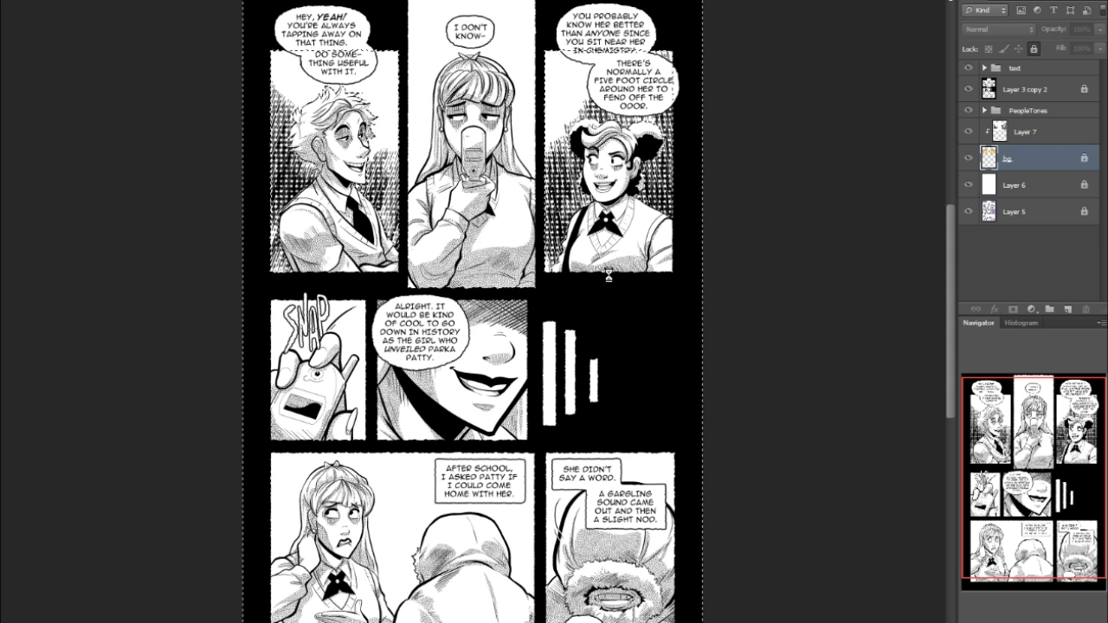
pyautogui.press('F2')
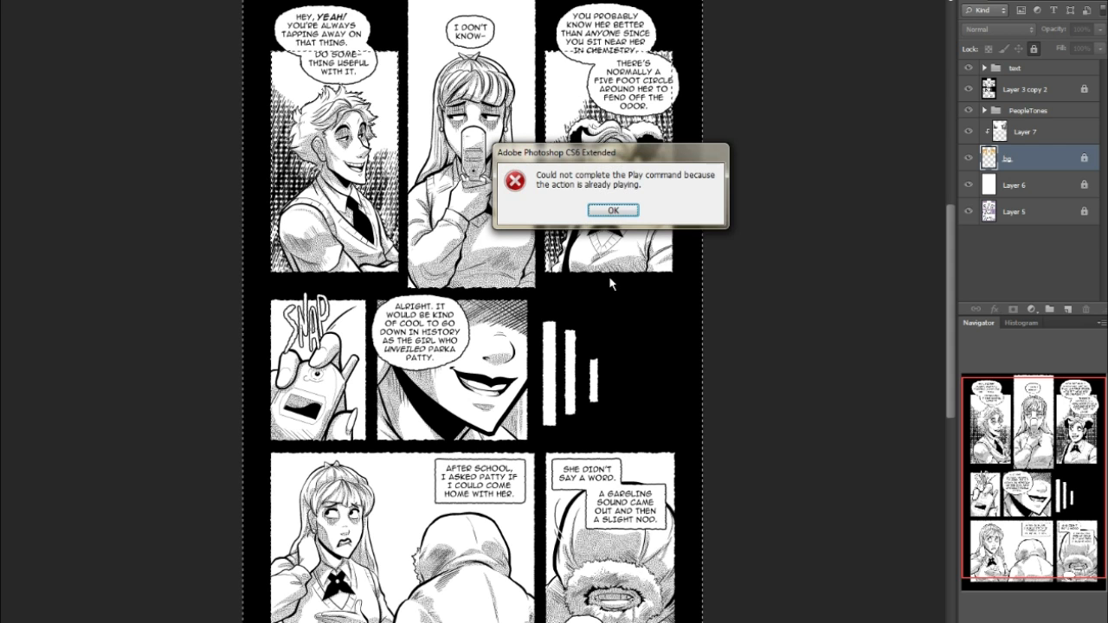
pyautogui.click(620, 216)
pyautogui.click(629, 209)
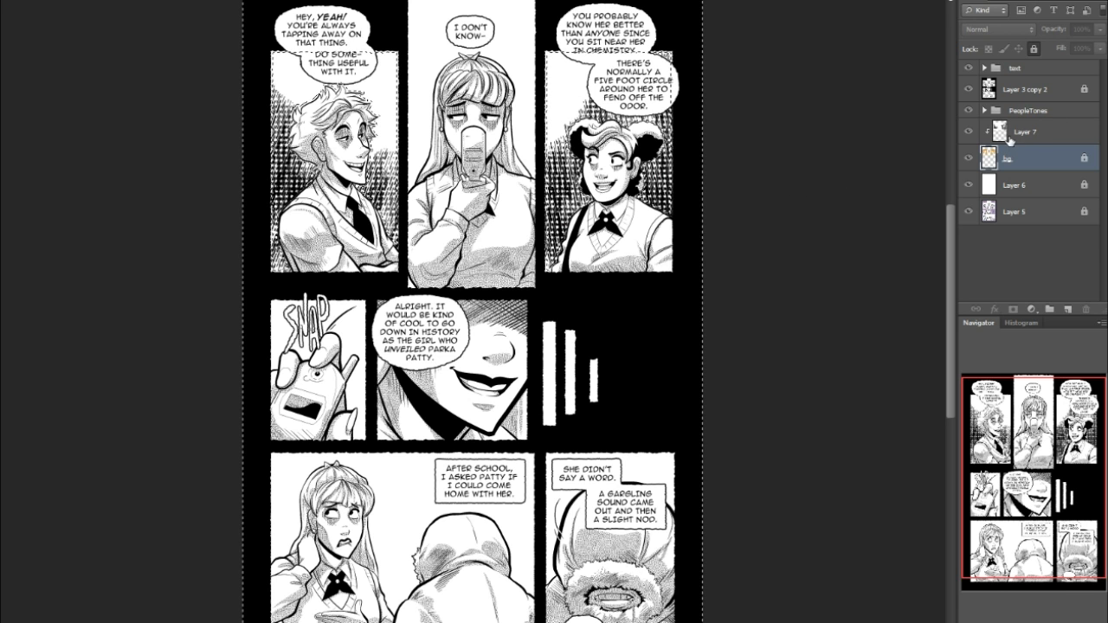
pyautogui.click(1033, 49)
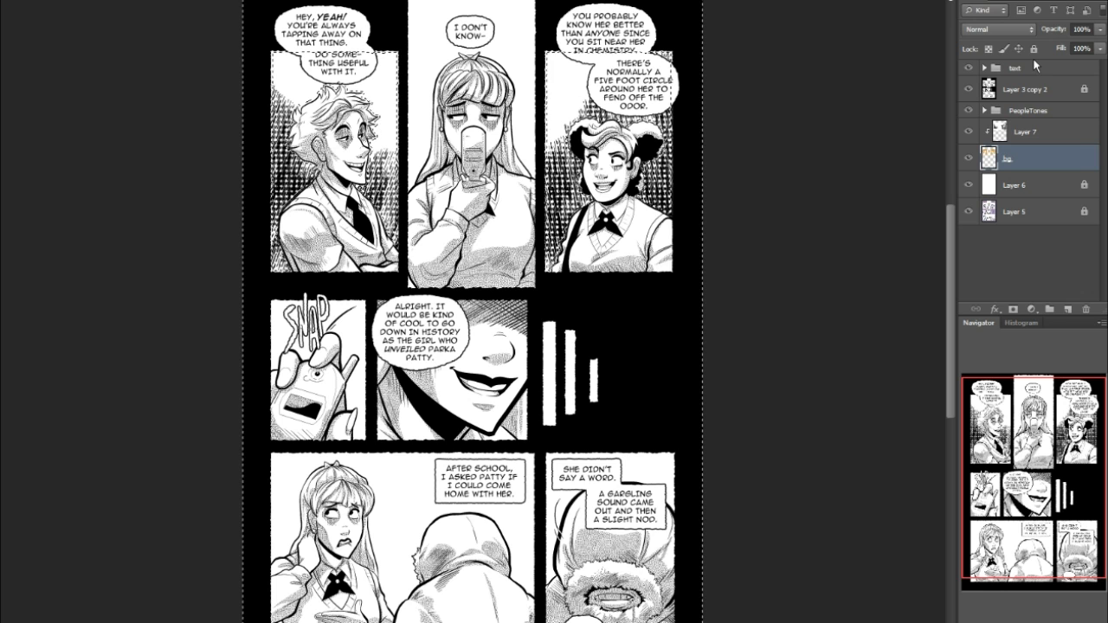
pyautogui.press('Delete')
pyautogui.hotkey('ctrl', 'd')
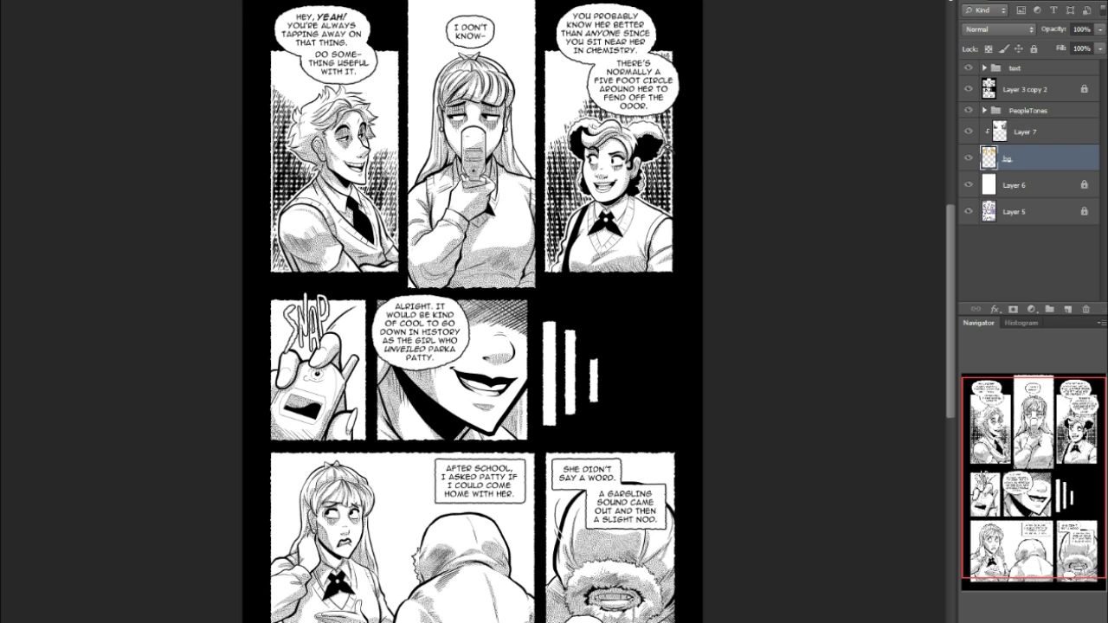
# - Lighten the clipped halftone layer to gray with Hue/Saturation, setting Lightness to +48
pyautogui.click(1030, 139)
pyautogui.hotkey('ctrl', 'u')
pyautogui.moveTo(734, 229); pyautogui.dragTo(758, 230)
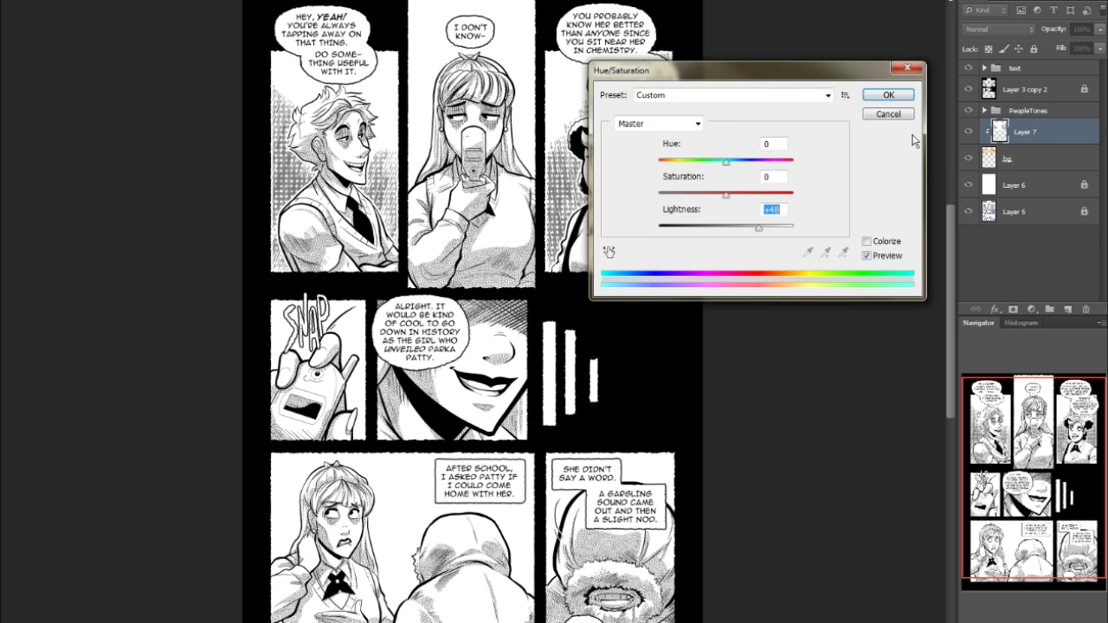
pyautogui.click(888, 95)
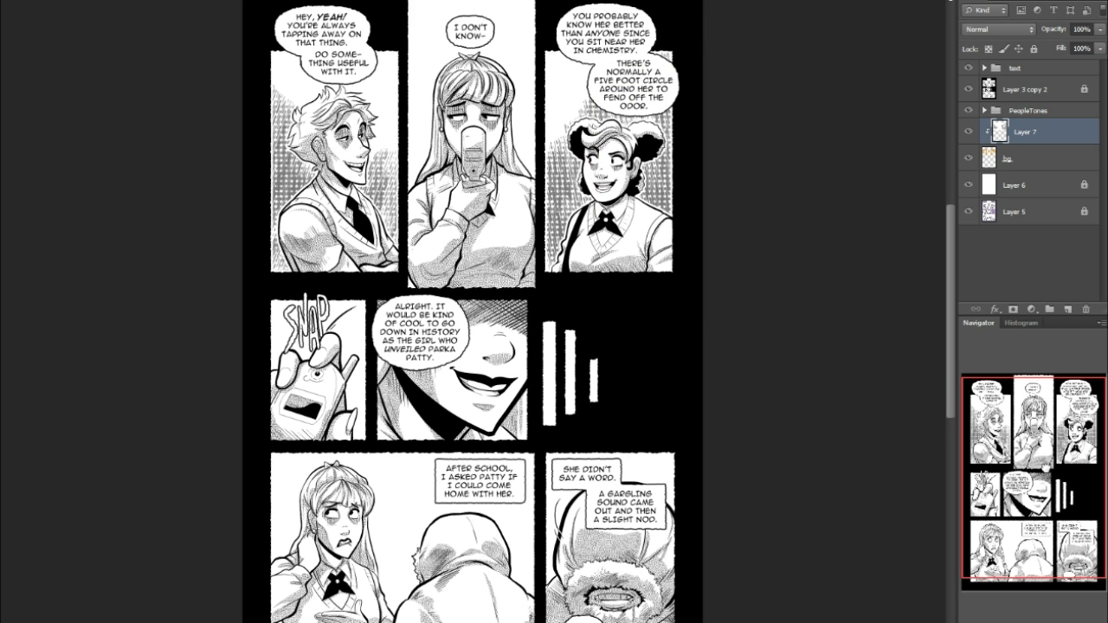
# - Examine the lightened halftone backgrounds and the white outlines around the characters in the top-row panels
pyautogui.scroll(1, 954, 409)
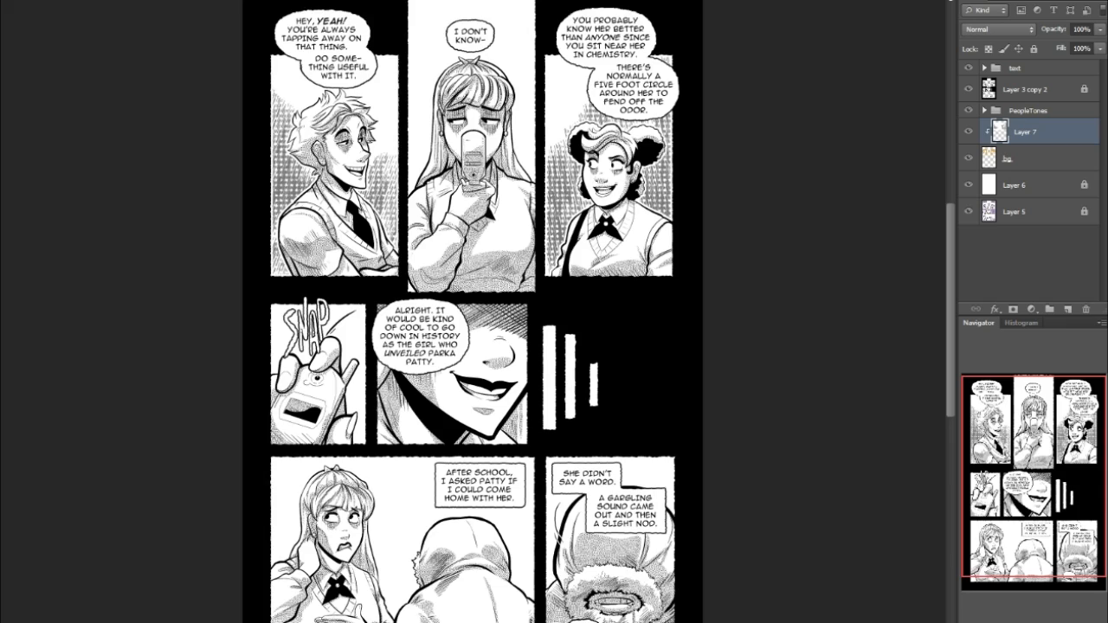
pyautogui.hotkey('ctrl', '+')
pyautogui.hotkey('ctrl', '+')
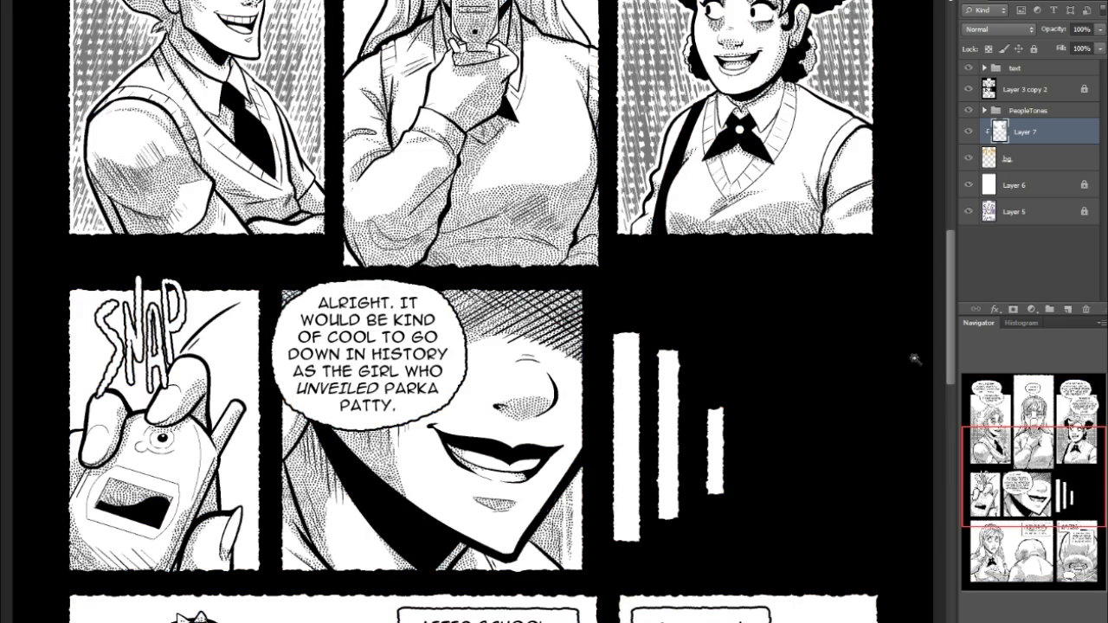
pyautogui.moveTo(1039, 450); pyautogui.dragTo(1031, 402)
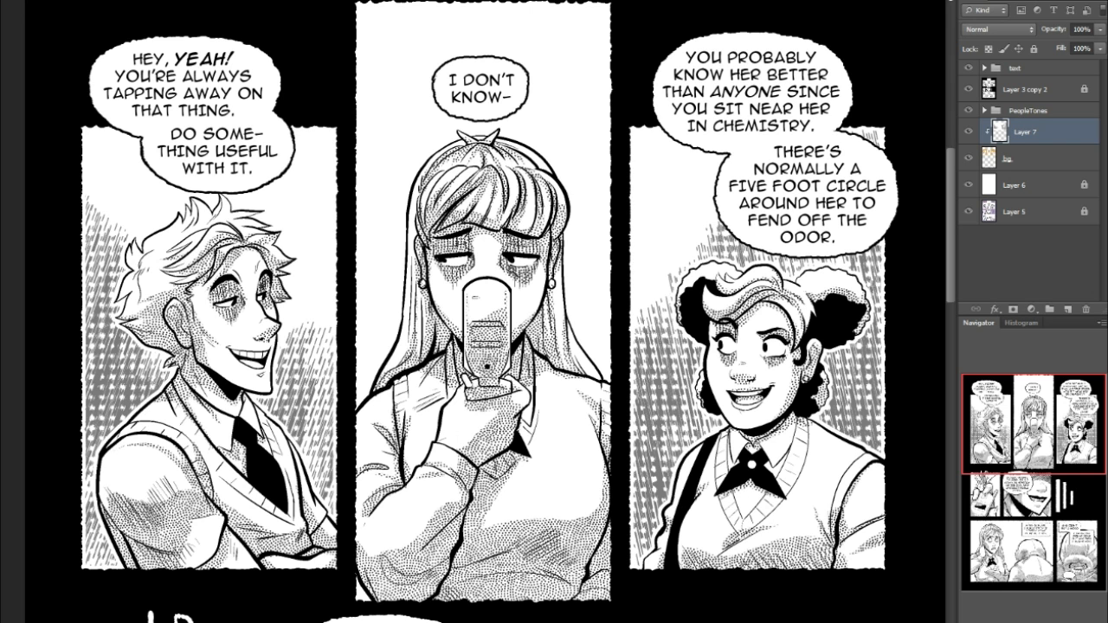
pyautogui.moveTo(1074, 438)
pyautogui.mouseDown()
pyautogui.moveTo(1067, 451)
pyautogui.moveTo(1067, 440)
pyautogui.mouseUp()
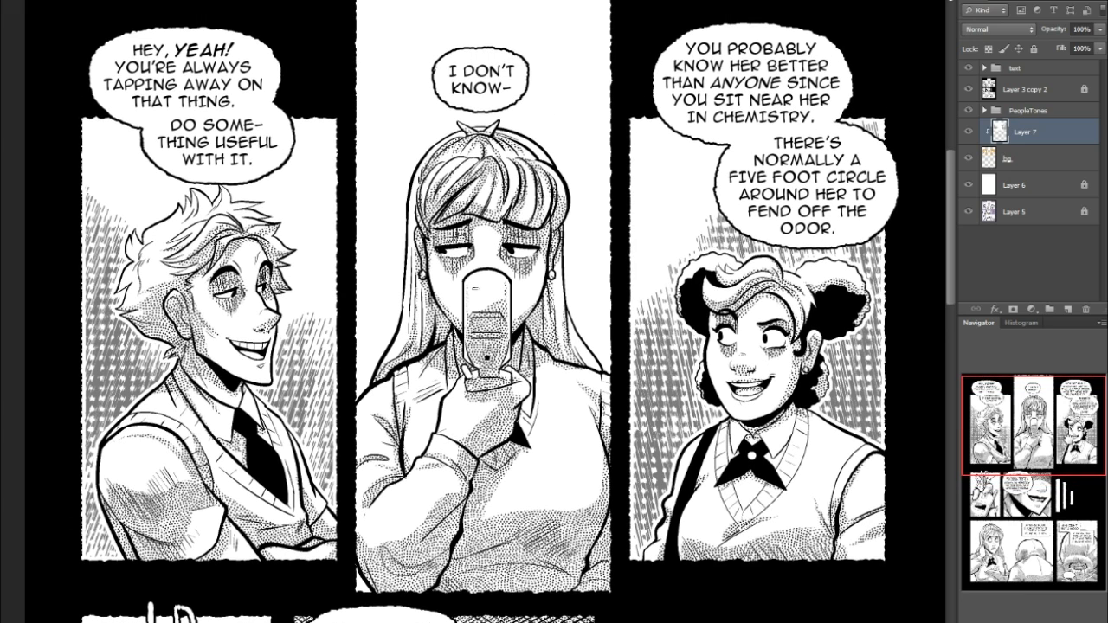
pyautogui.moveTo(1067, 440); pyautogui.dragTo(1042, 469)
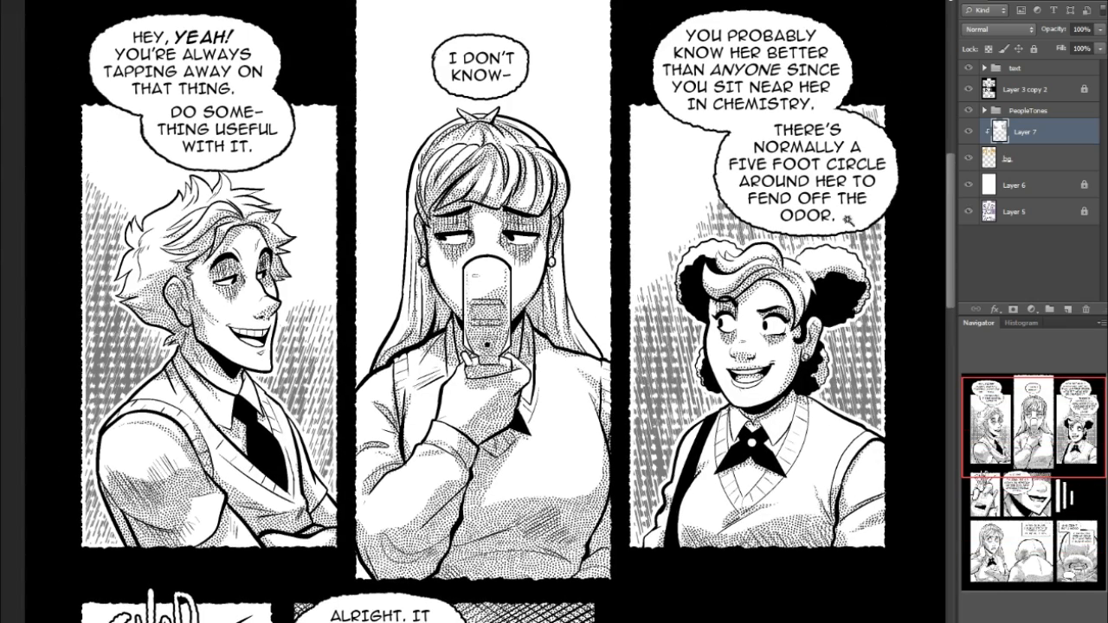